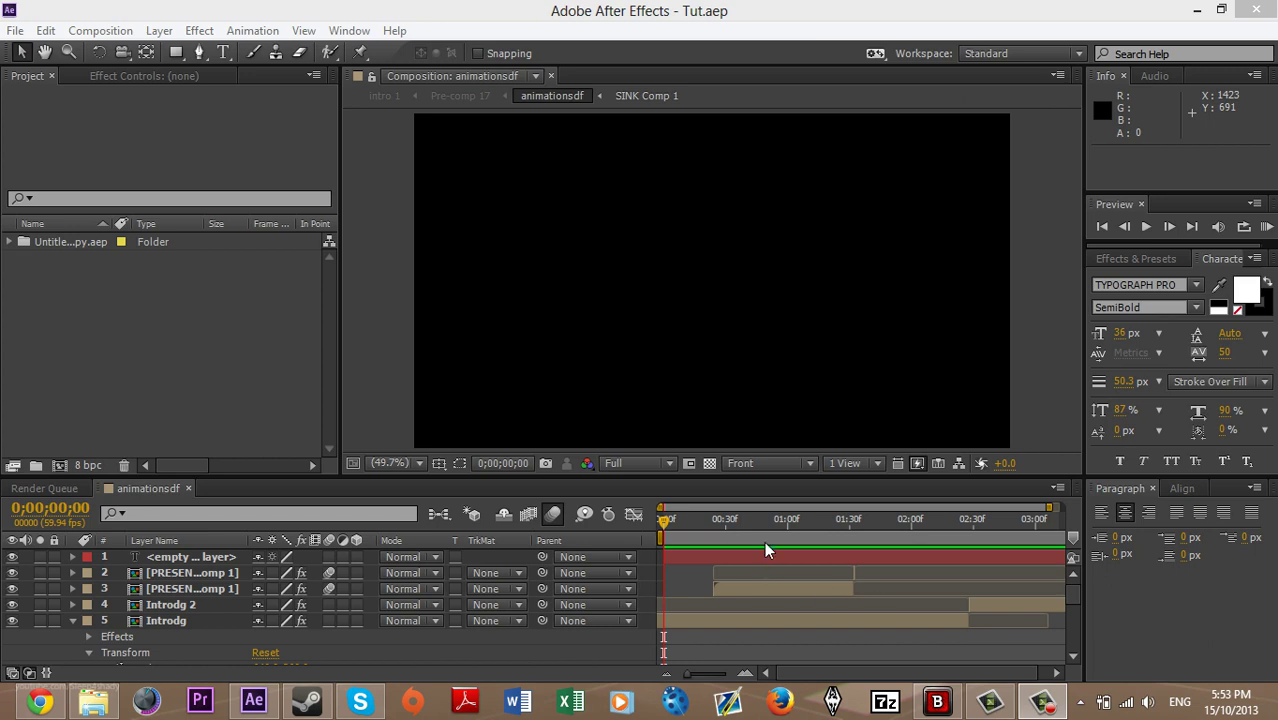
Play the finished badge preview and scrub to the SINK PRESENTS frame
{"action": "left_click", "coordinate": [1267, 228]}
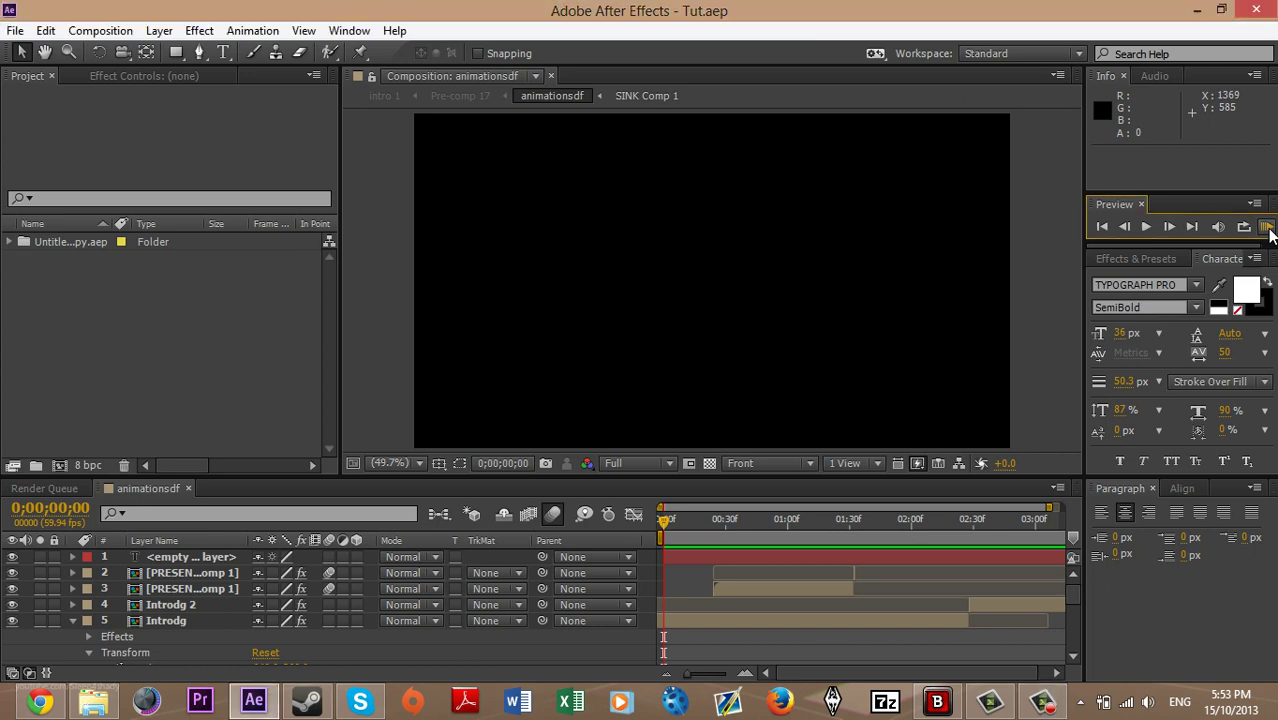
{"action": "left_click", "coordinate": [1267, 228]}
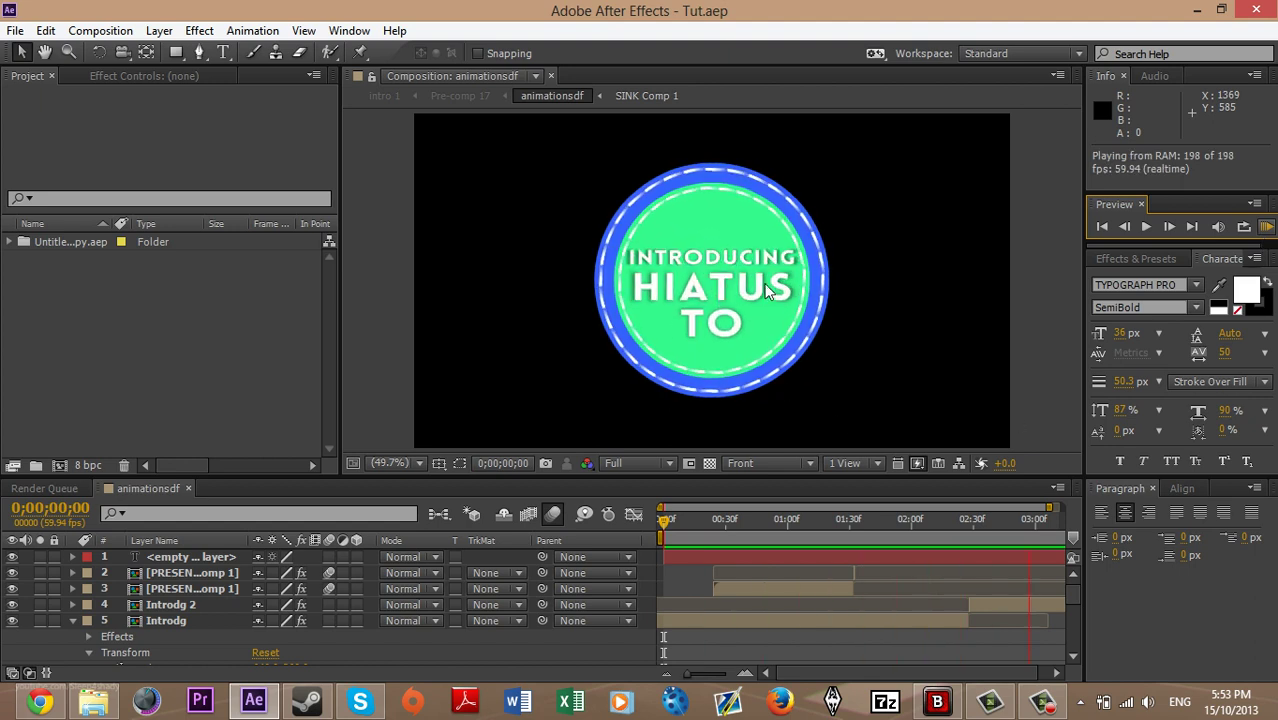
{"action": "left_click", "coordinate": [706, 521]}
{"action": "left_click_drag", "start_coordinate": [704, 520], "coordinate": [662, 508]}
Create a new 1280×720 composition named Comp 6
{"action": "left_click", "coordinate": [267, 369]}
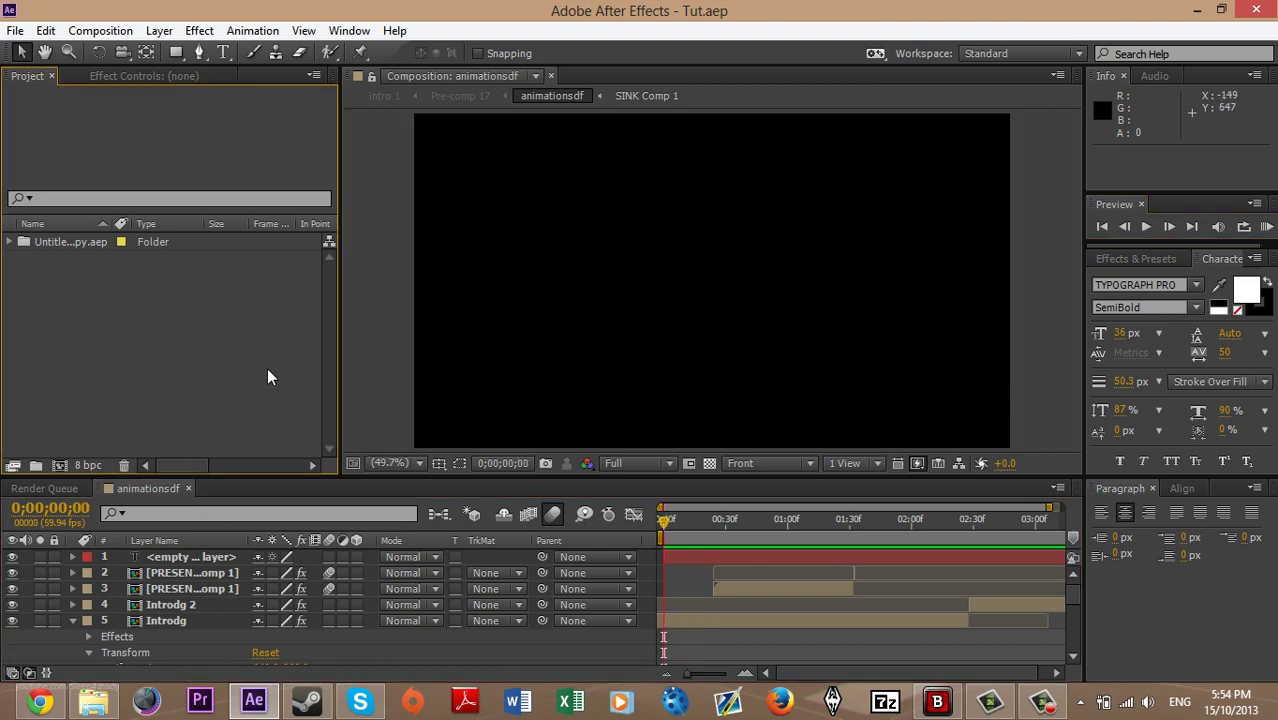
{"action": "key", "text": "ctrl+n"}
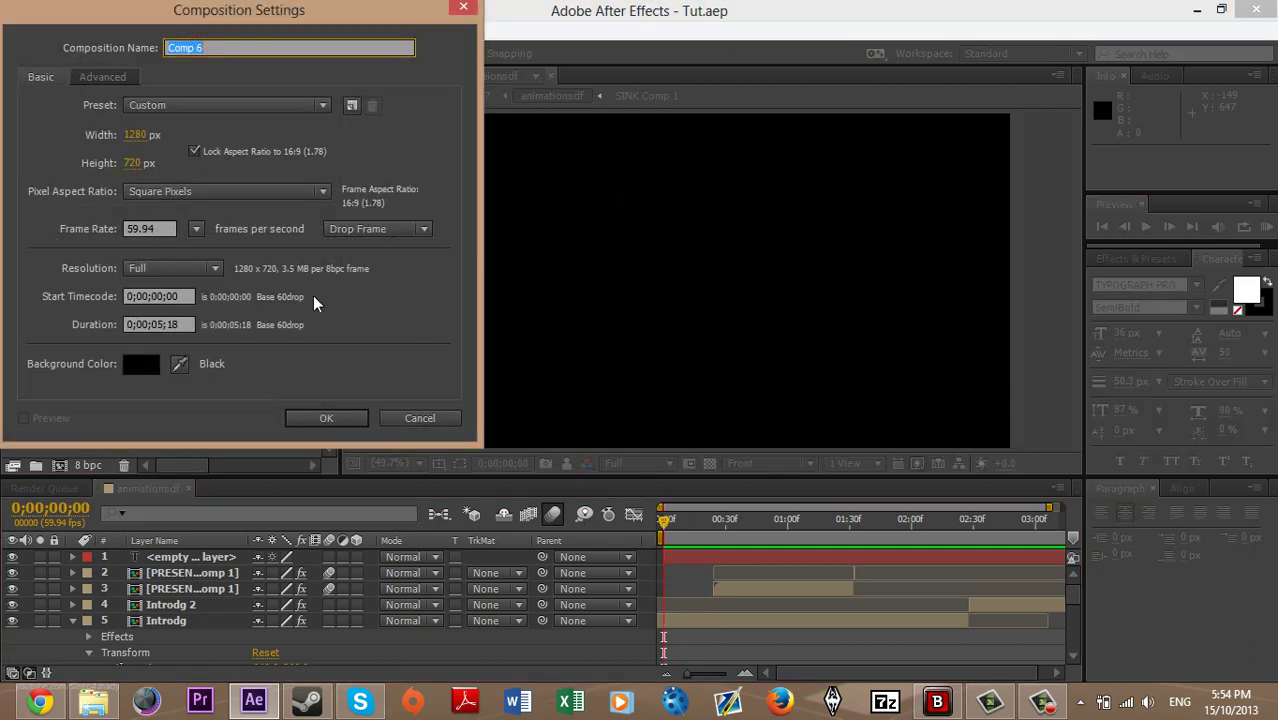
{"action": "left_click", "coordinate": [327, 419]}
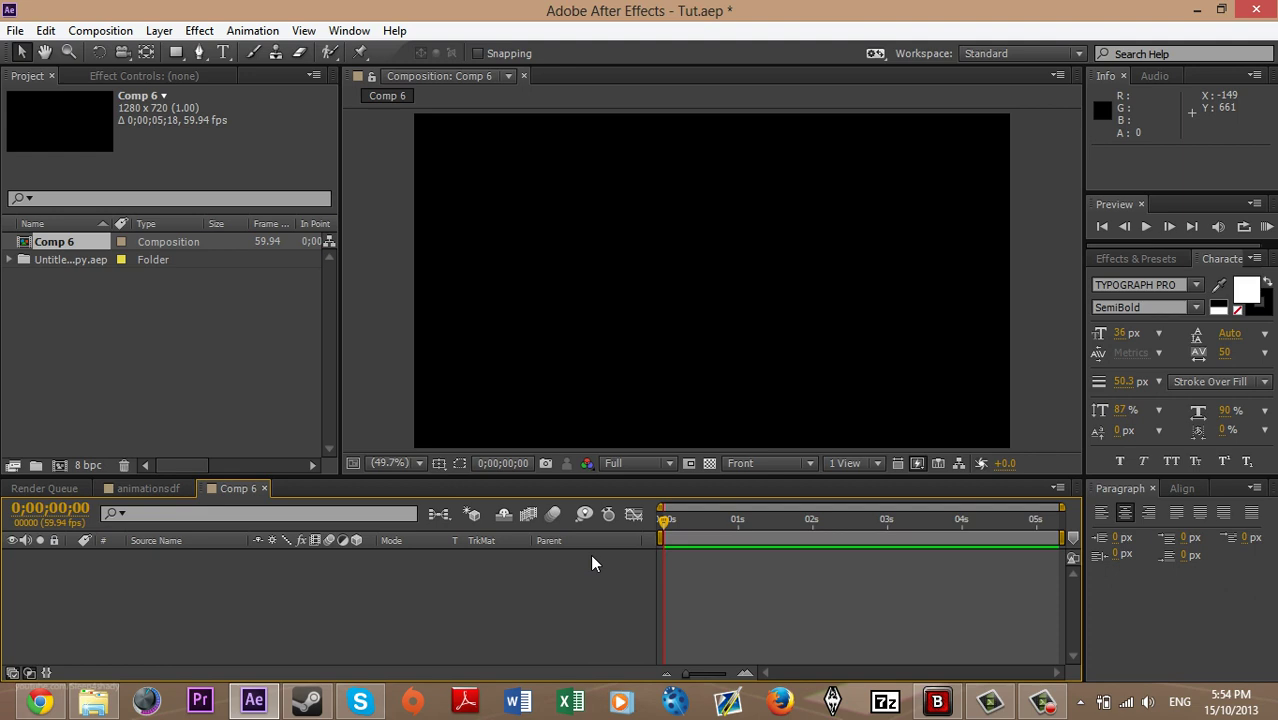
Add a full-frame white solid layer, White Solid 10, with Ctrl+Y
{"action": "key", "text": "ctrl+y"}
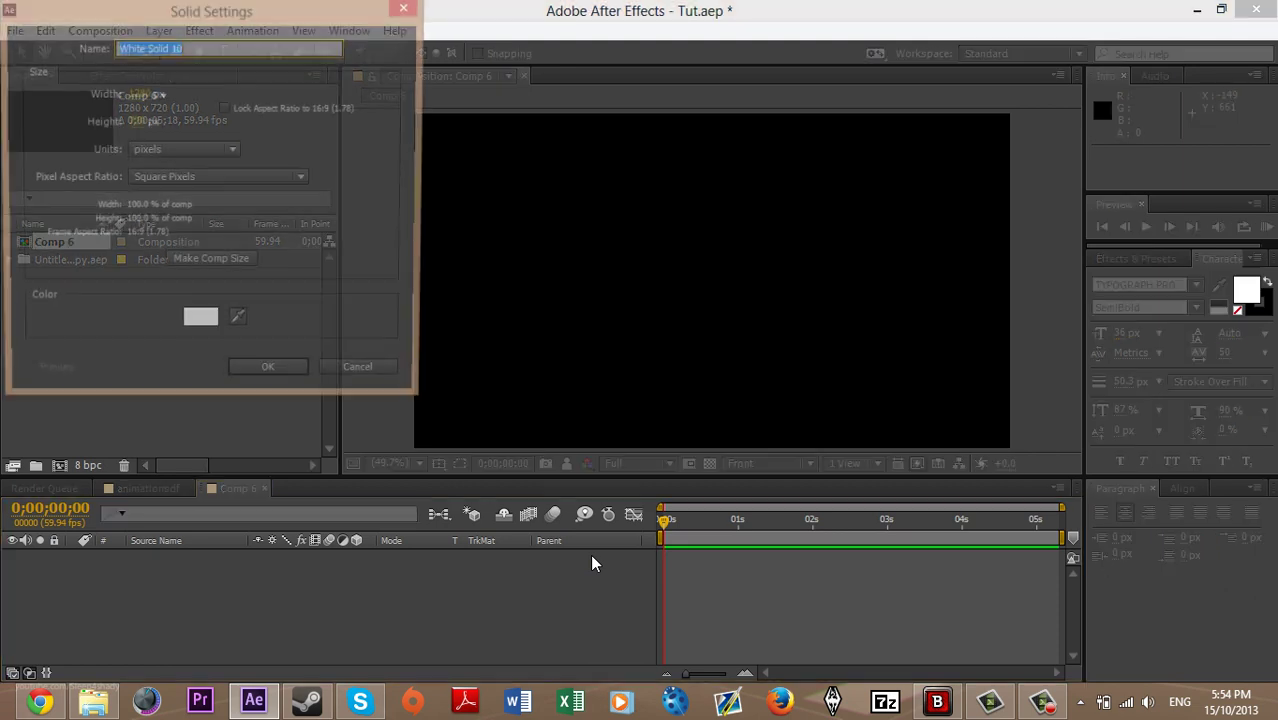
{"action": "left_click", "coordinate": [199, 323]}
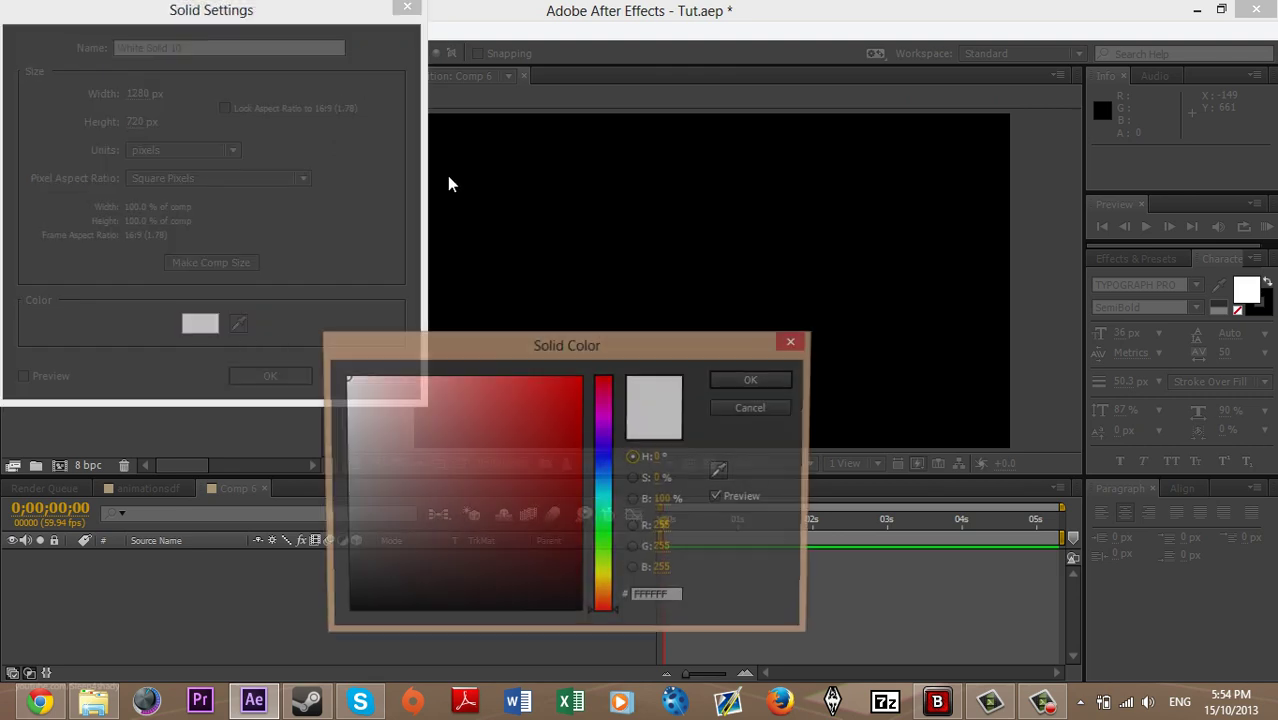
{"action": "left_click", "coordinate": [785, 378]}
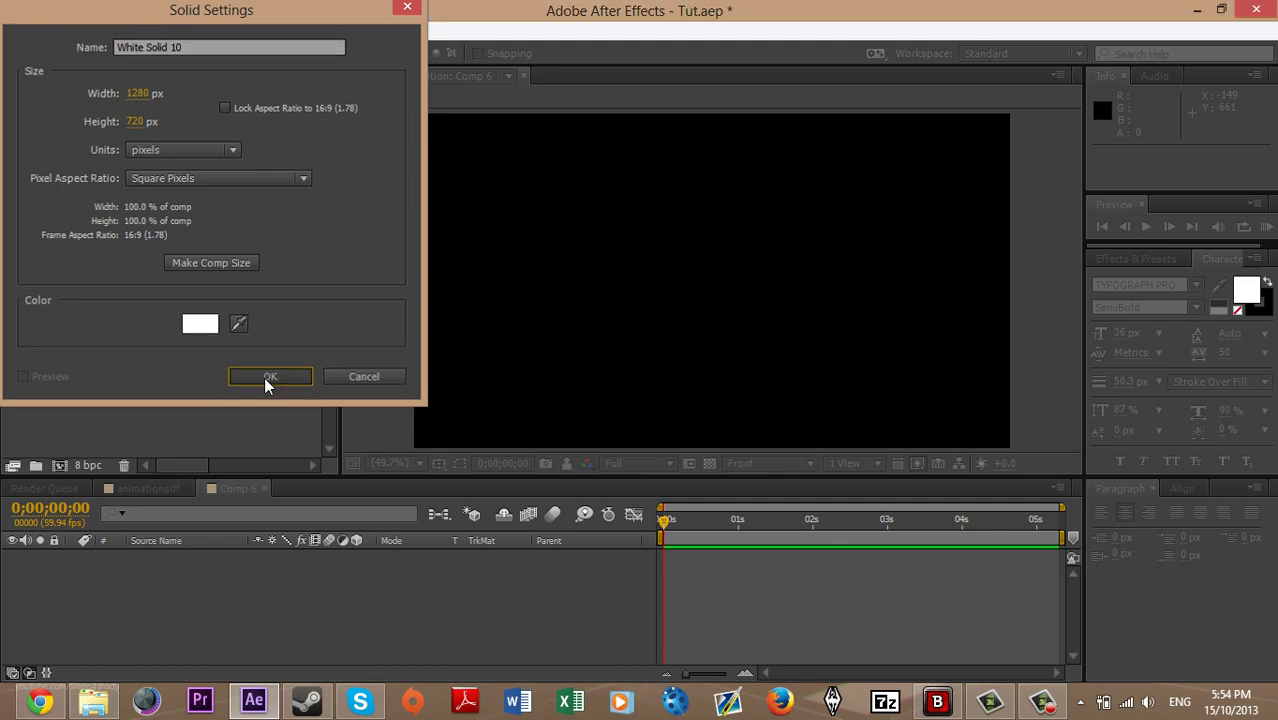
{"action": "left_click", "coordinate": [289, 375]}
{"action": "left_click", "coordinate": [237, 607]}
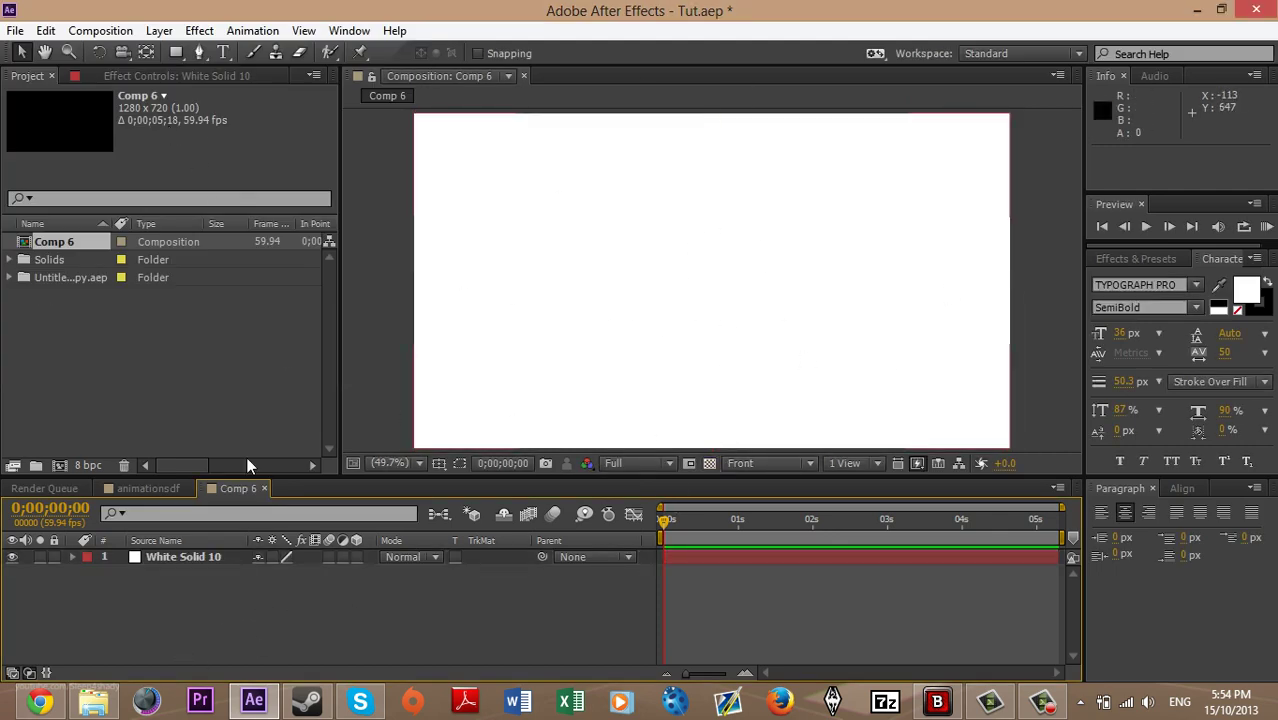
Check the circle growing in the animationsdf reference, then return to Comp 6
{"action": "left_click", "coordinate": [148, 488]}
{"action": "left_click", "coordinate": [693, 517]}
{"action": "left_click_drag", "start_coordinate": [692, 514], "coordinate": [703, 521]}
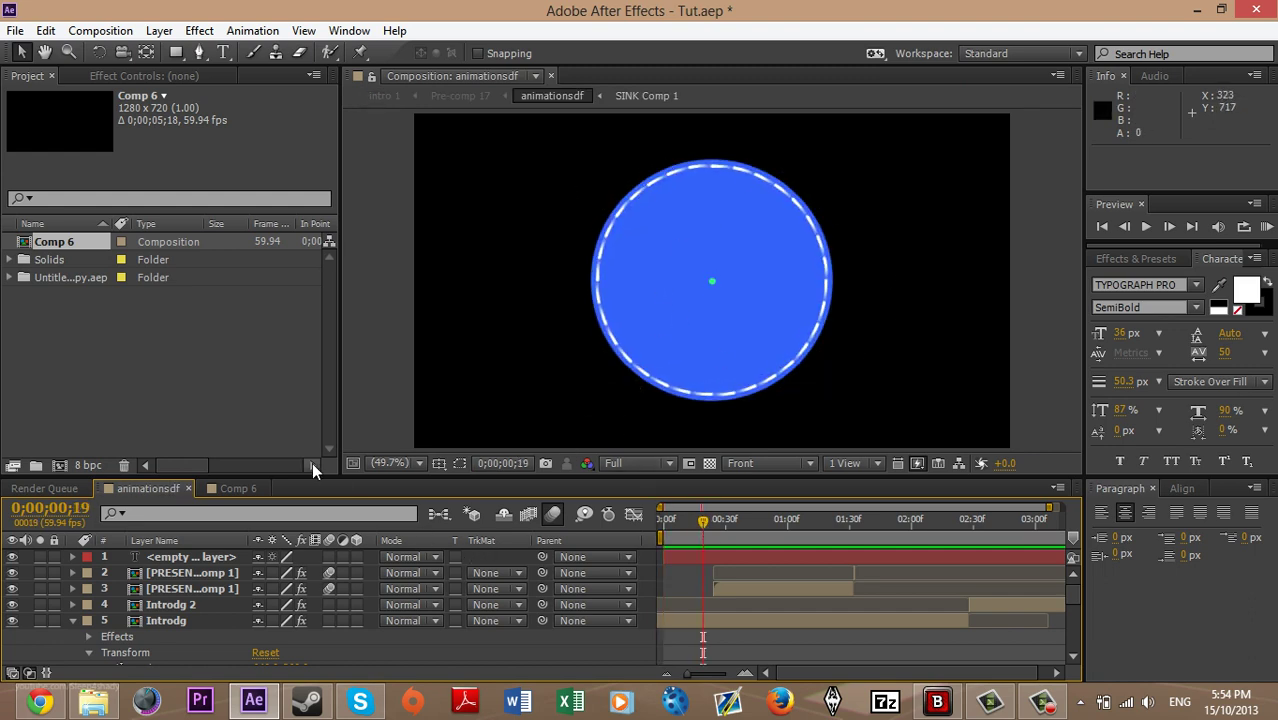
{"action": "left_click", "coordinate": [240, 488]}
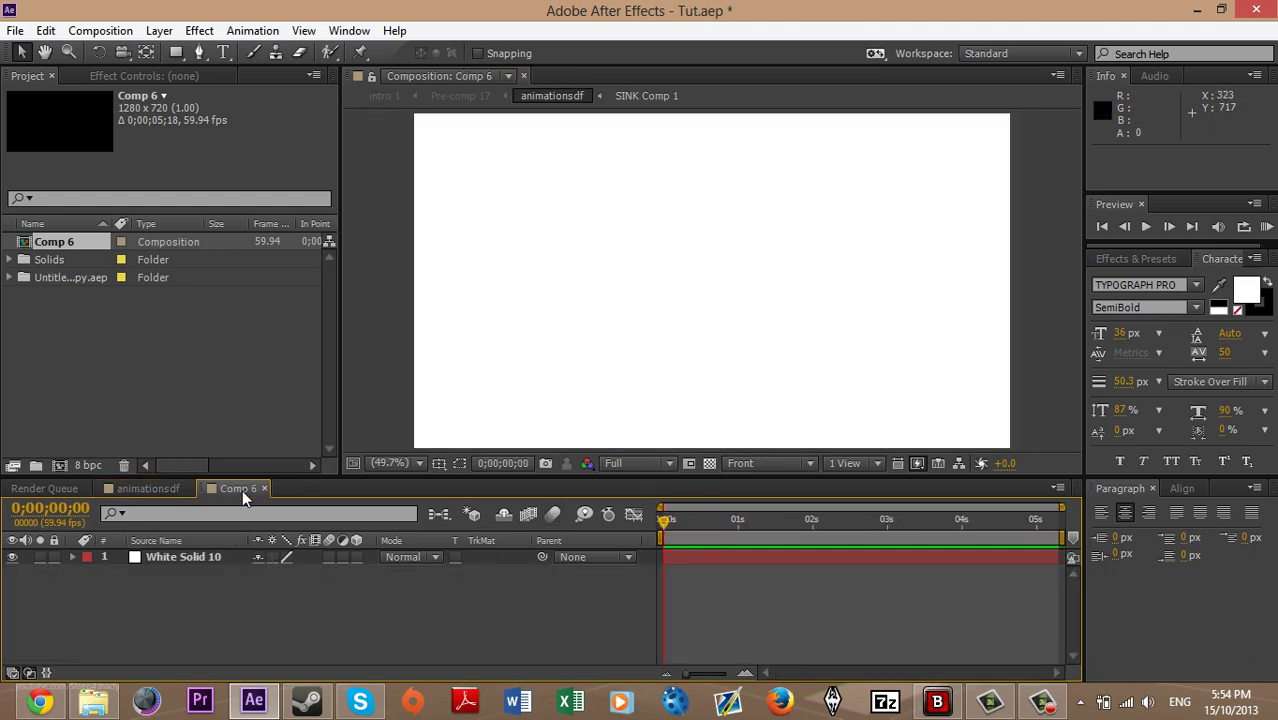
Choose the Ellipse Tool and delete the stray ellipse shape layer it created
{"action": "left_click", "coordinate": [183, 56]}
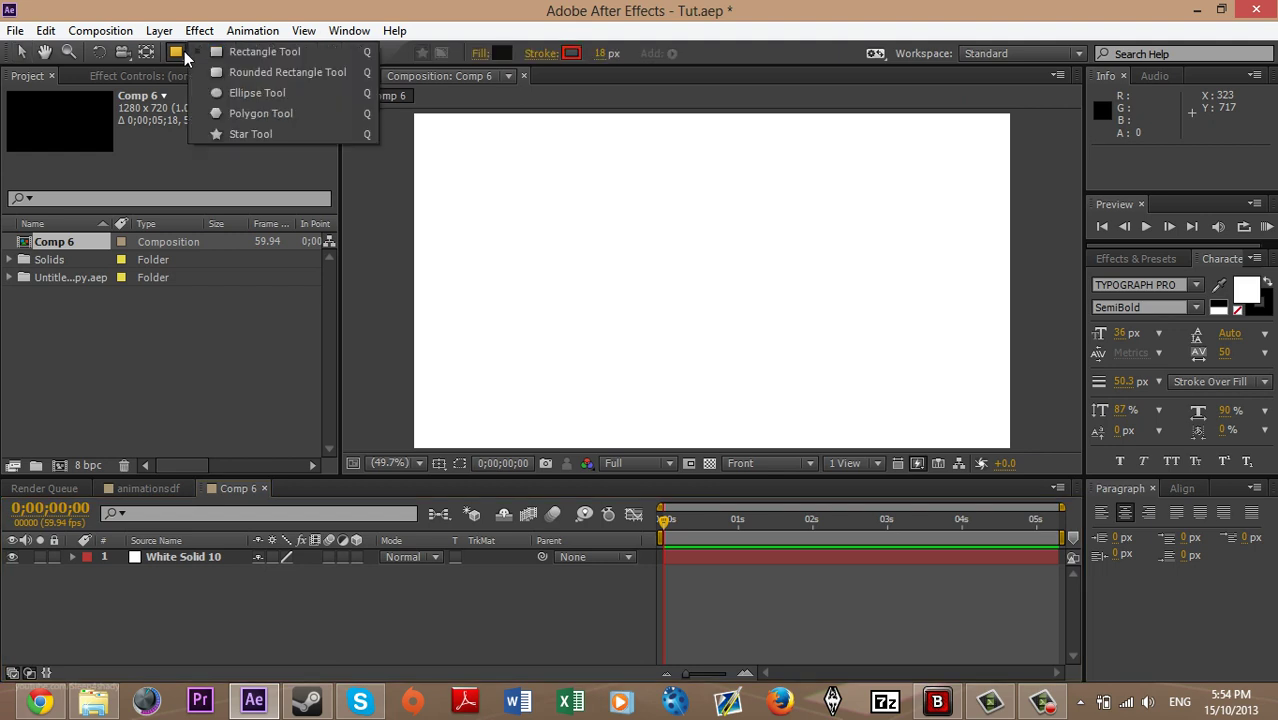
{"action": "left_click", "coordinate": [250, 92]}
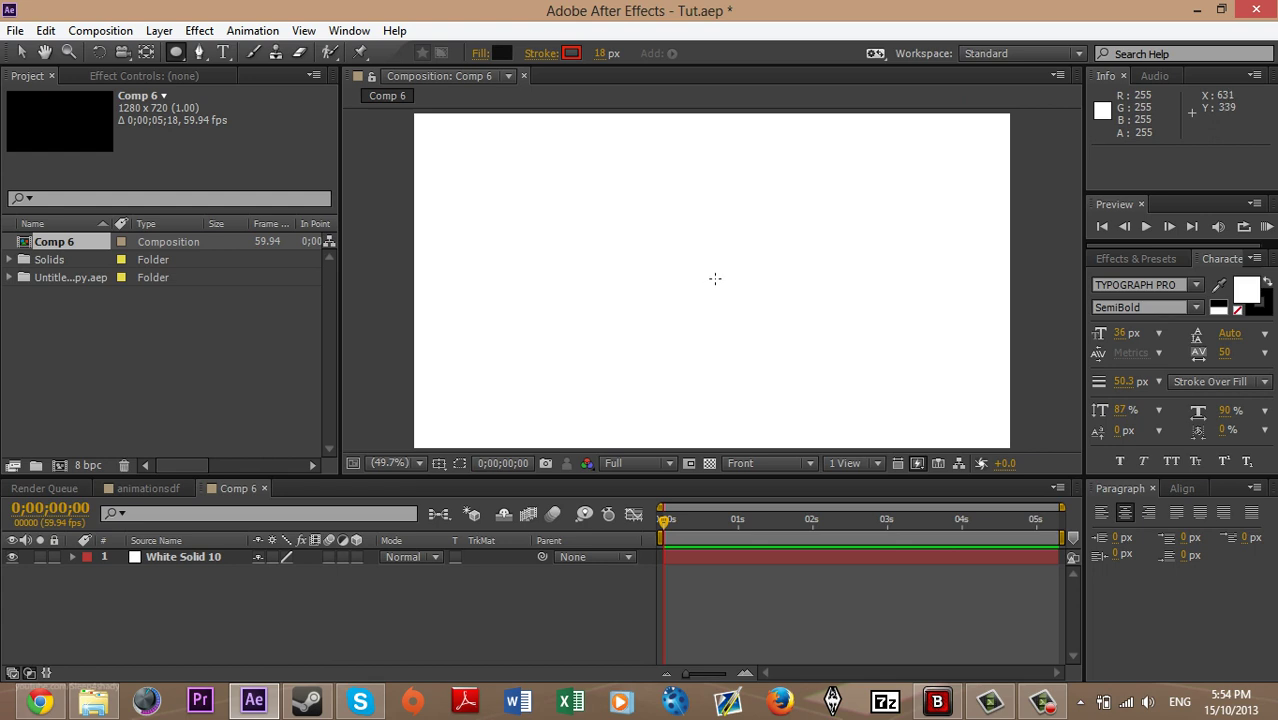
{"action": "left_click_drag", "start_coordinate": [715, 279], "coordinate": [700, 264]}
{"action": "left_click", "coordinate": [174, 554]}
{"action": "key", "text": "Delete"}
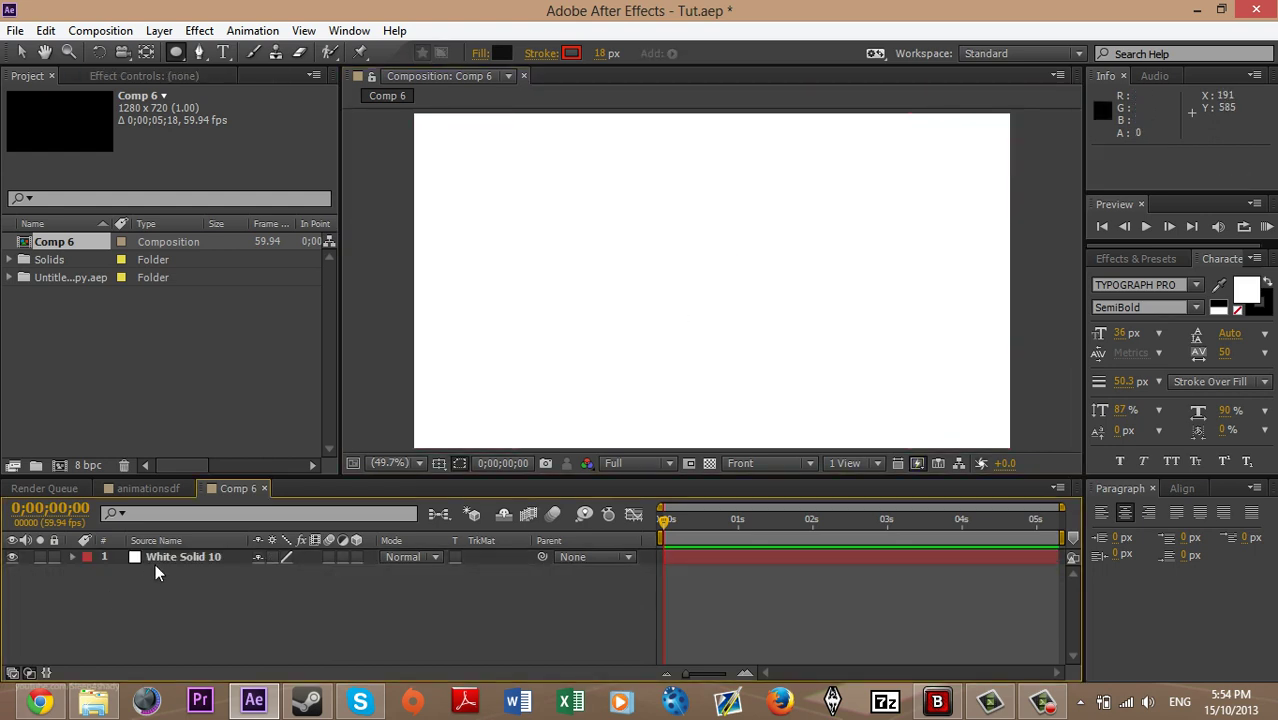
Draw a circular mask, Mask 1, centred on White Solid 10
{"action": "left_click", "coordinate": [155, 560]}
{"action": "mouse_move", "coordinate": [713, 282]}
{"action": "left_mouse_down"}
{"action": "mouse_move", "coordinate": [825, 237]}
{"action": "mouse_move", "coordinate": [842, 214]}
{"action": "left_mouse_up"}
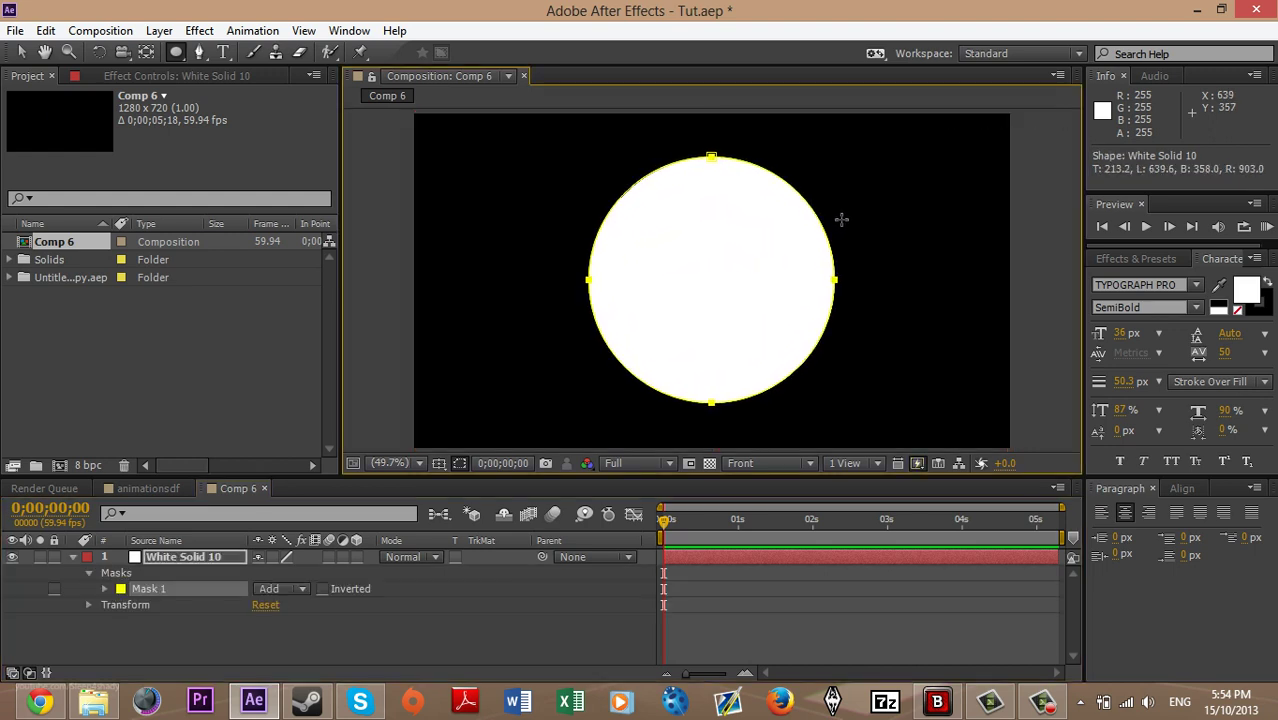
{"action": "left_click", "coordinate": [226, 557]}
{"action": "left_click", "coordinate": [226, 627]}
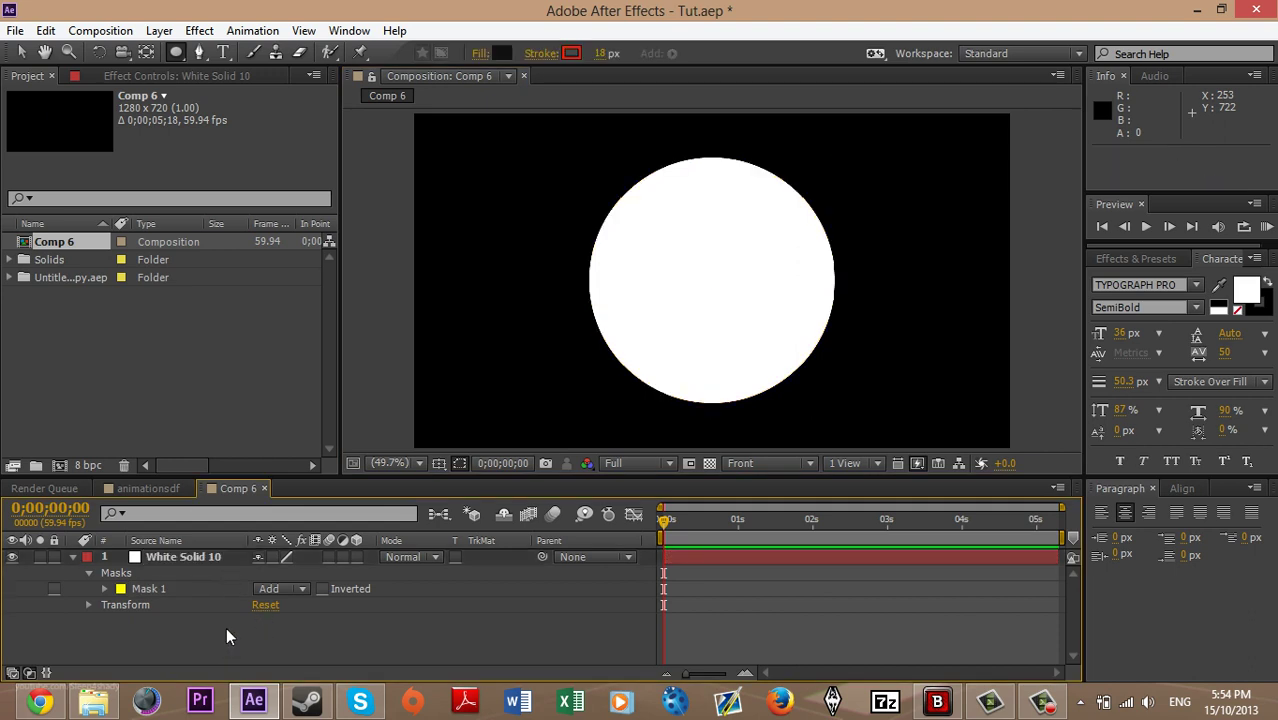
{"action": "left_click", "coordinate": [216, 556]}
{"action": "left_click", "coordinate": [426, 635]}
Find the Fill effect in Effects & Presets and apply it to White Solid 10
{"action": "left_click", "coordinate": [1140, 259]}
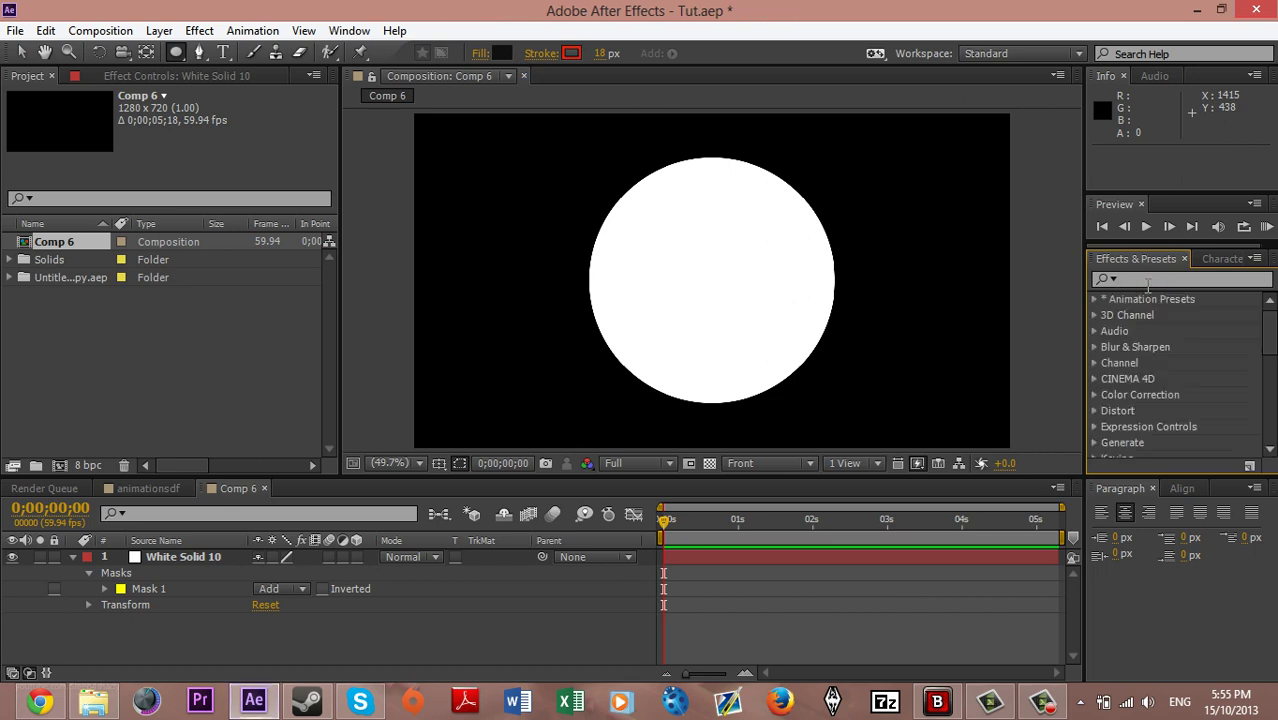
{"action": "left_click", "coordinate": [1148, 287]}
{"action": "type", "text": "Fill"}
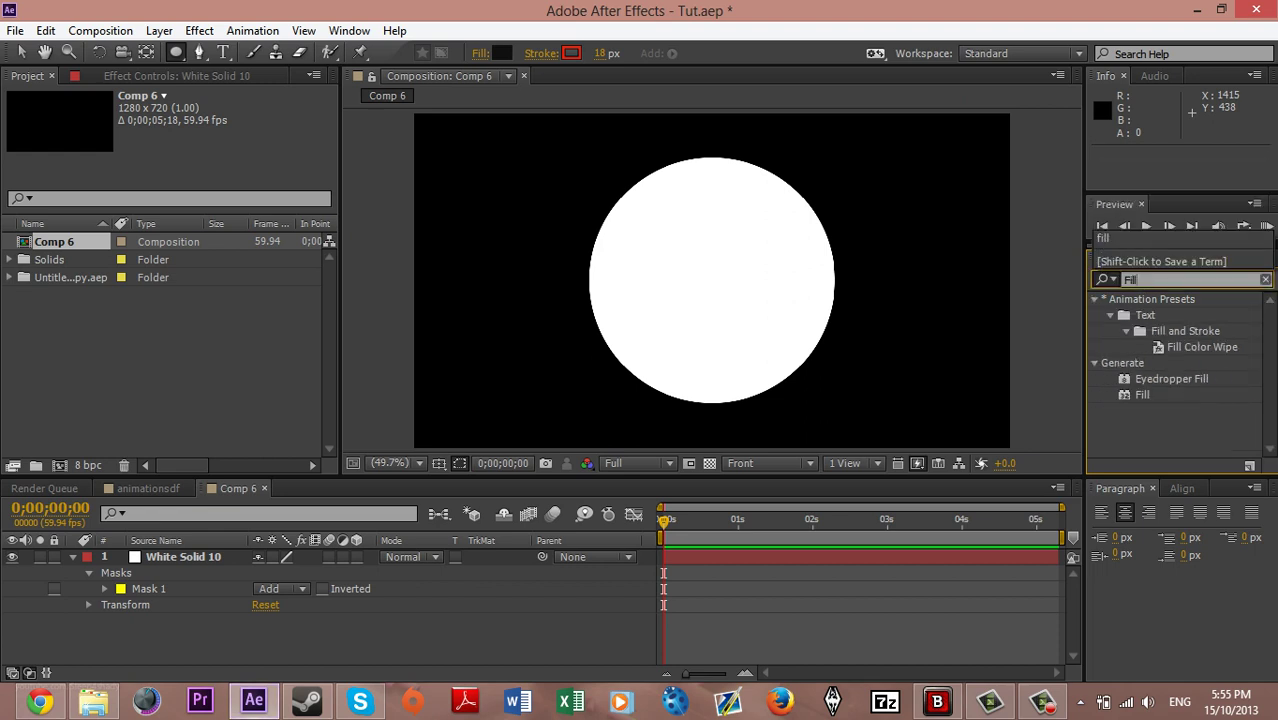
{"action": "left_click_drag", "start_coordinate": [1127, 395], "coordinate": [186, 560]}
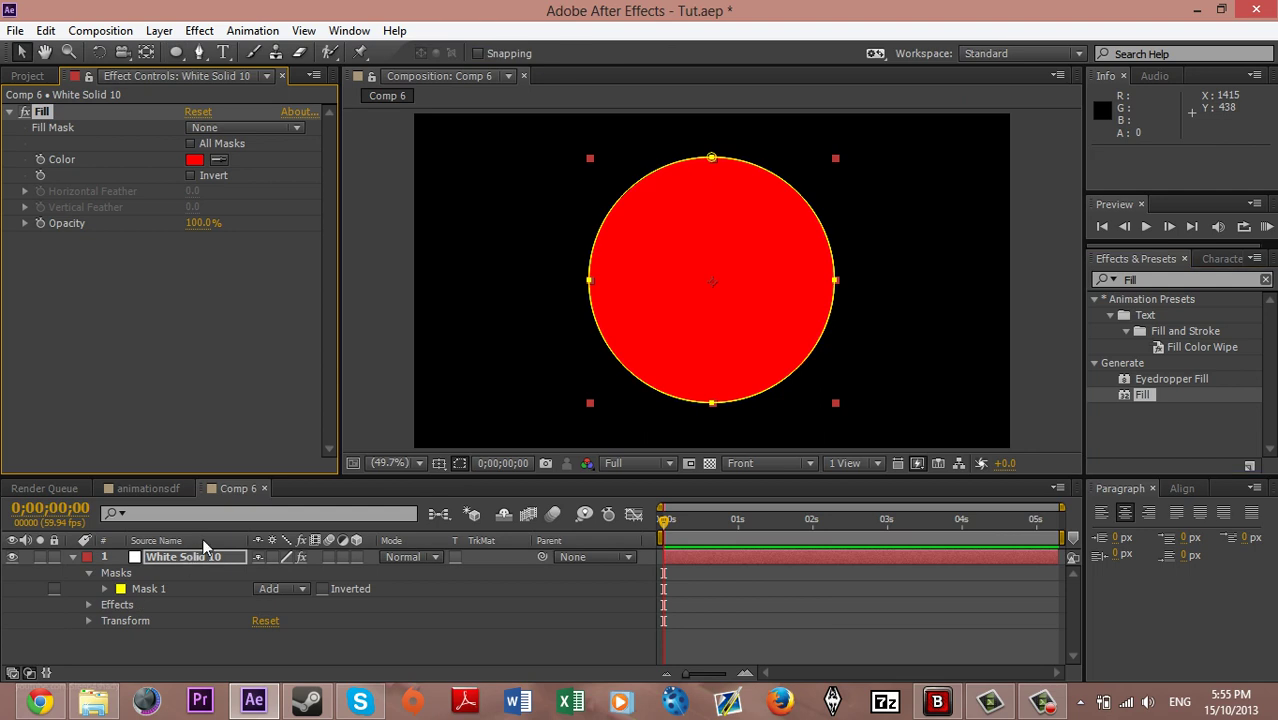
Take the blue fill colour from Black Solid 7 in animationsdf and apply it to the circle
{"action": "left_click", "coordinate": [145, 489]}
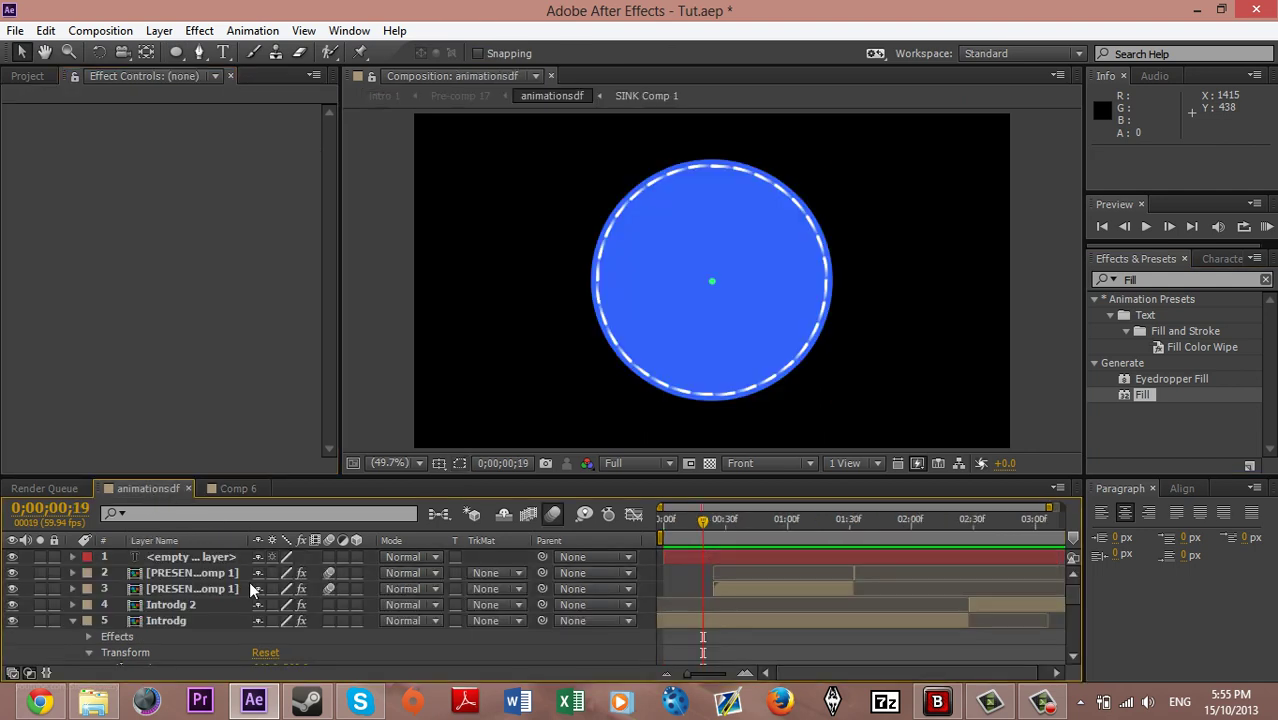
{"action": "double_click", "coordinate": [690, 620]}
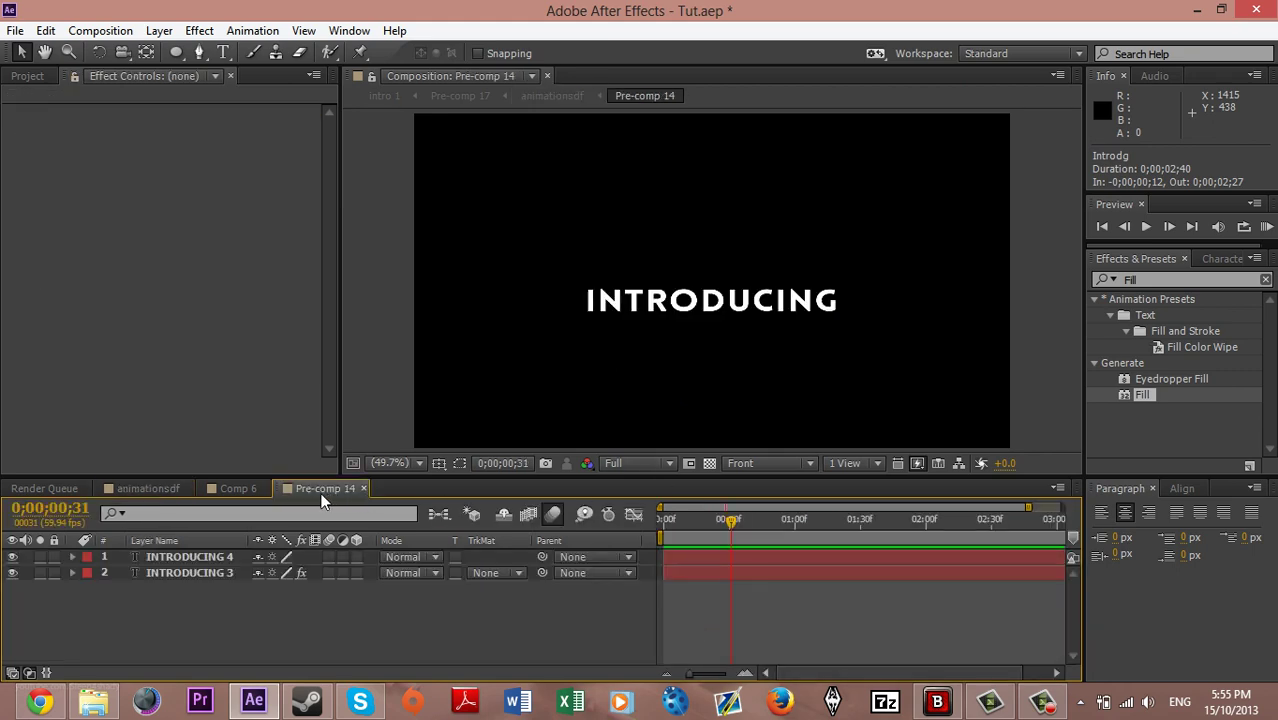
{"action": "left_click", "coordinate": [363, 488]}
{"action": "scroll", "coordinate": [269, 577], "scroll_direction": "down", "scroll_amount": 2}
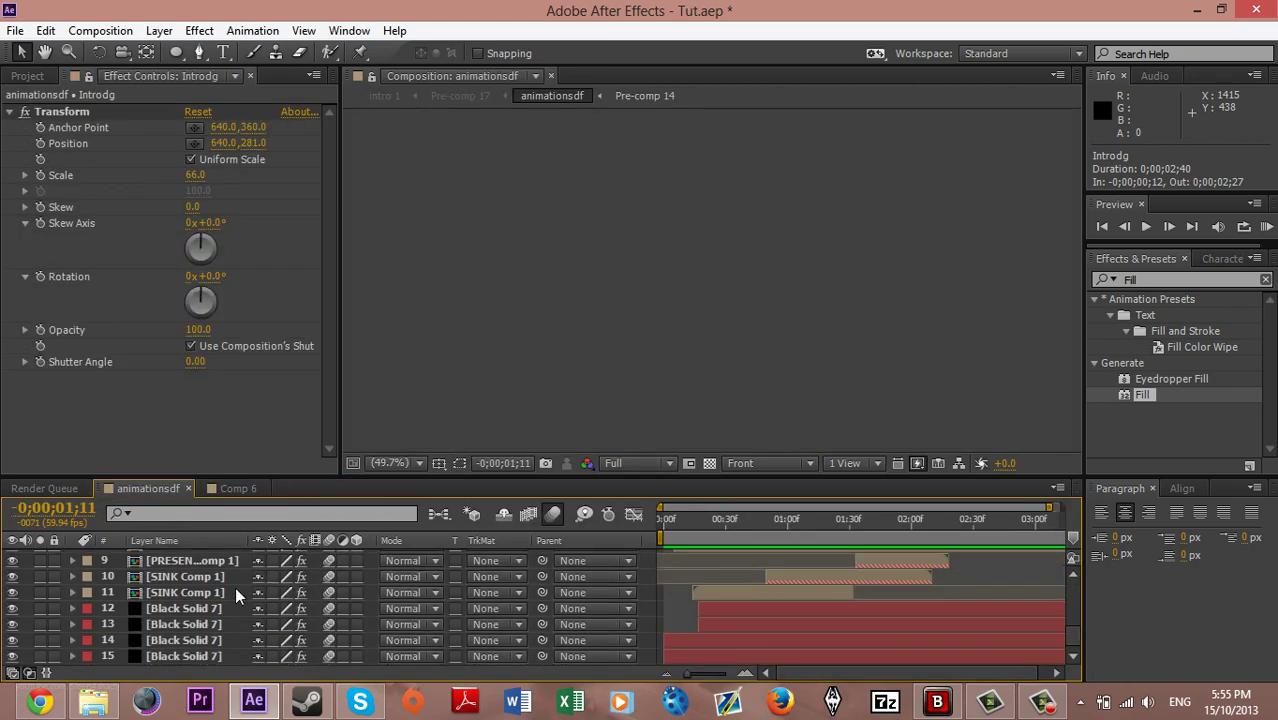
{"action": "left_click", "coordinate": [197, 655]}
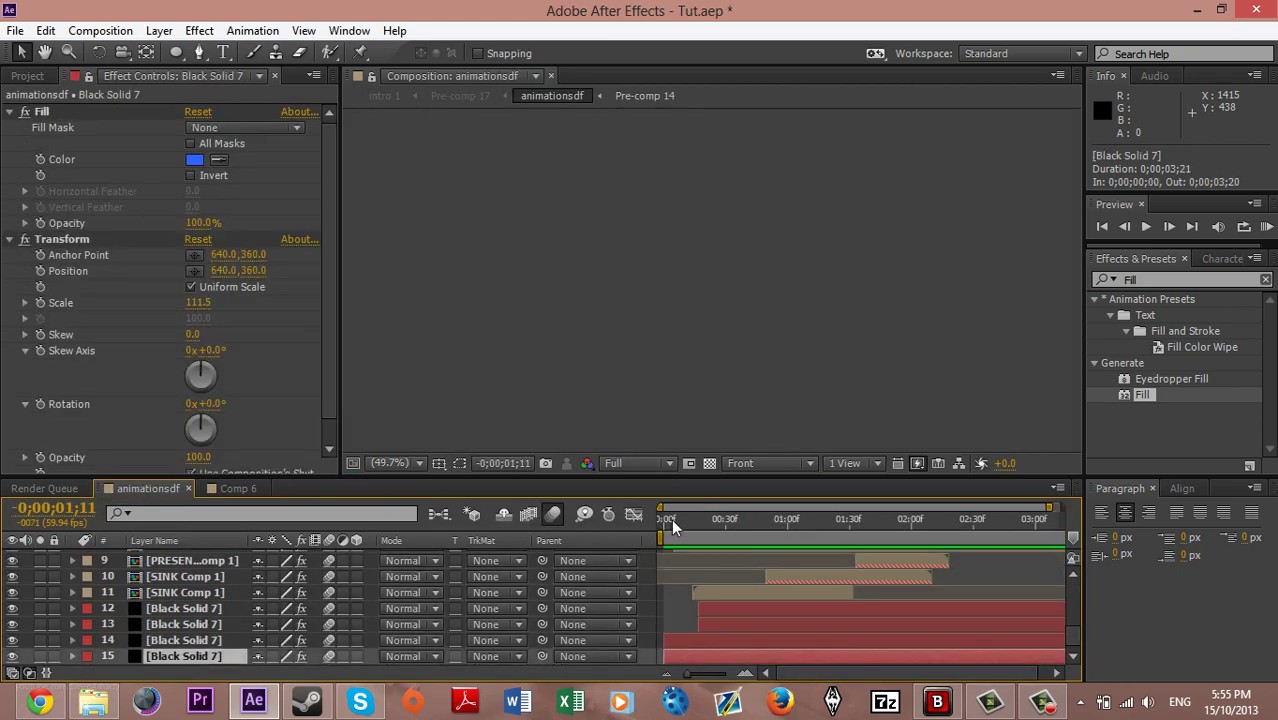
{"action": "left_click_drag", "start_coordinate": [672, 519], "coordinate": [697, 519]}
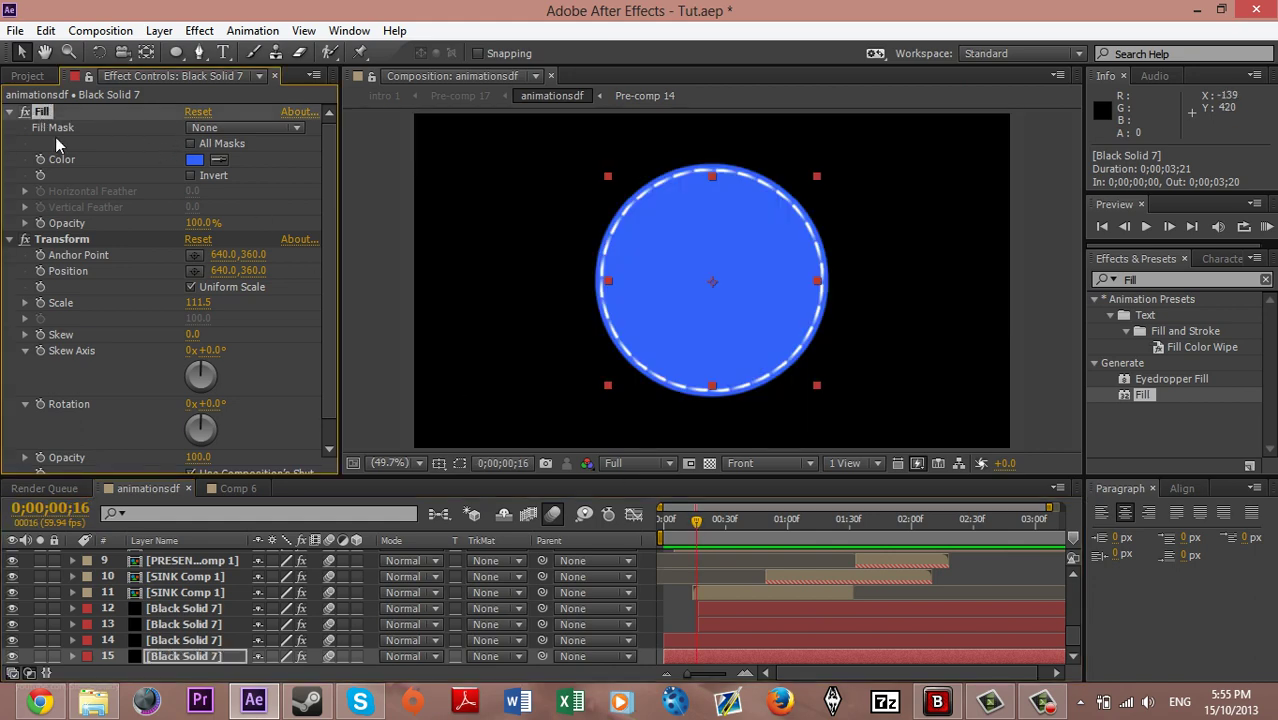
{"action": "left_click", "coordinate": [255, 490]}
{"action": "left_click", "coordinate": [199, 556]}
{"action": "key", "text": "ctrl+v"}
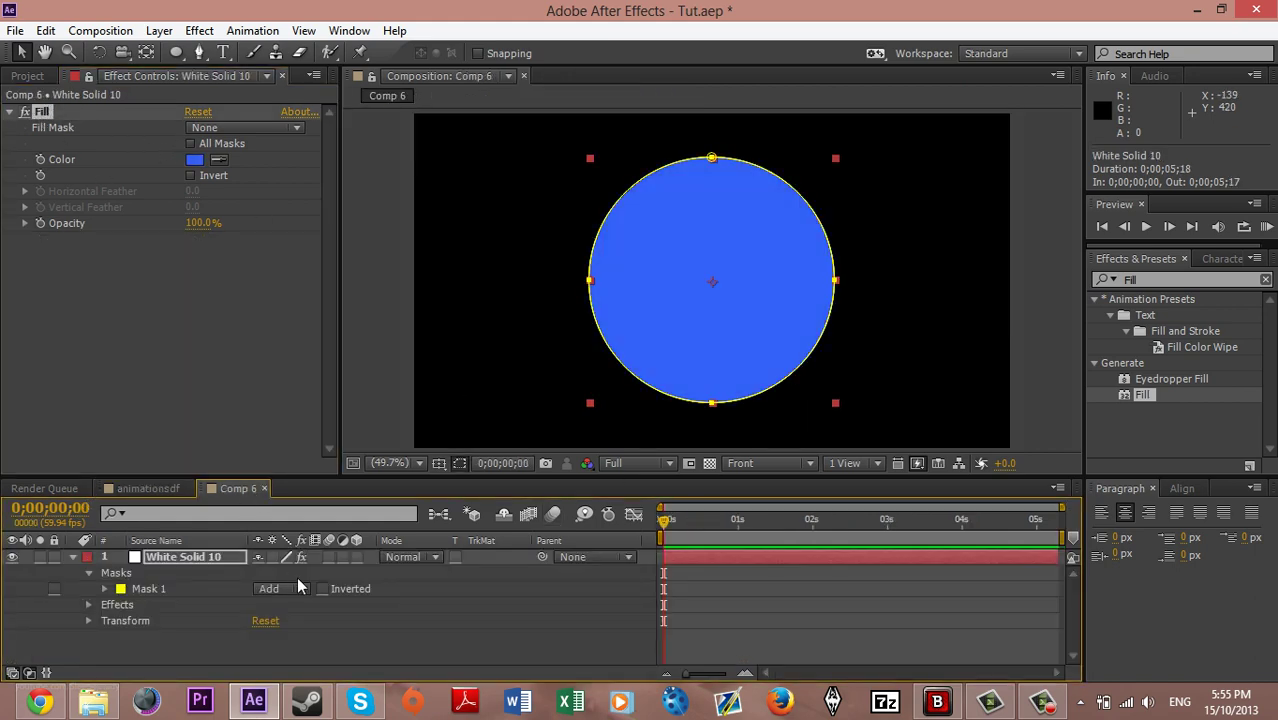
Briefly duplicate White Solid 10, remove the copy, and preview Comp 6
{"action": "left_click", "coordinate": [221, 630]}
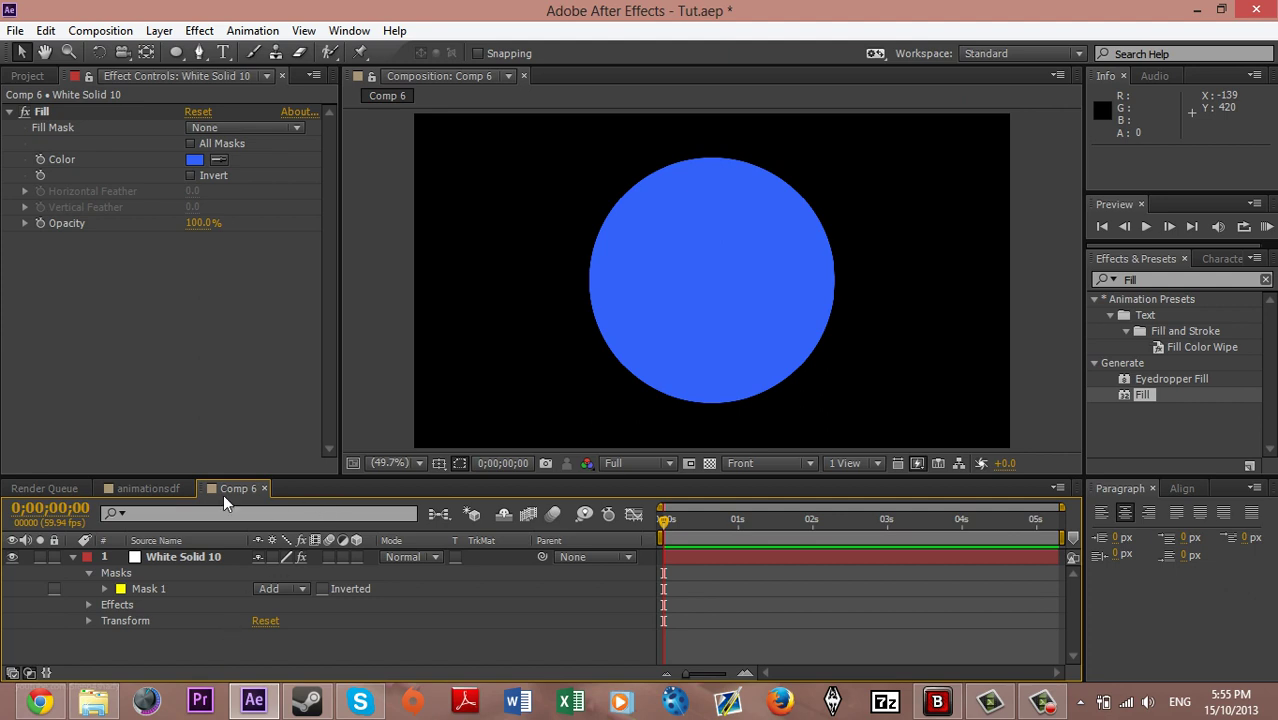
{"action": "left_click", "coordinate": [693, 558]}
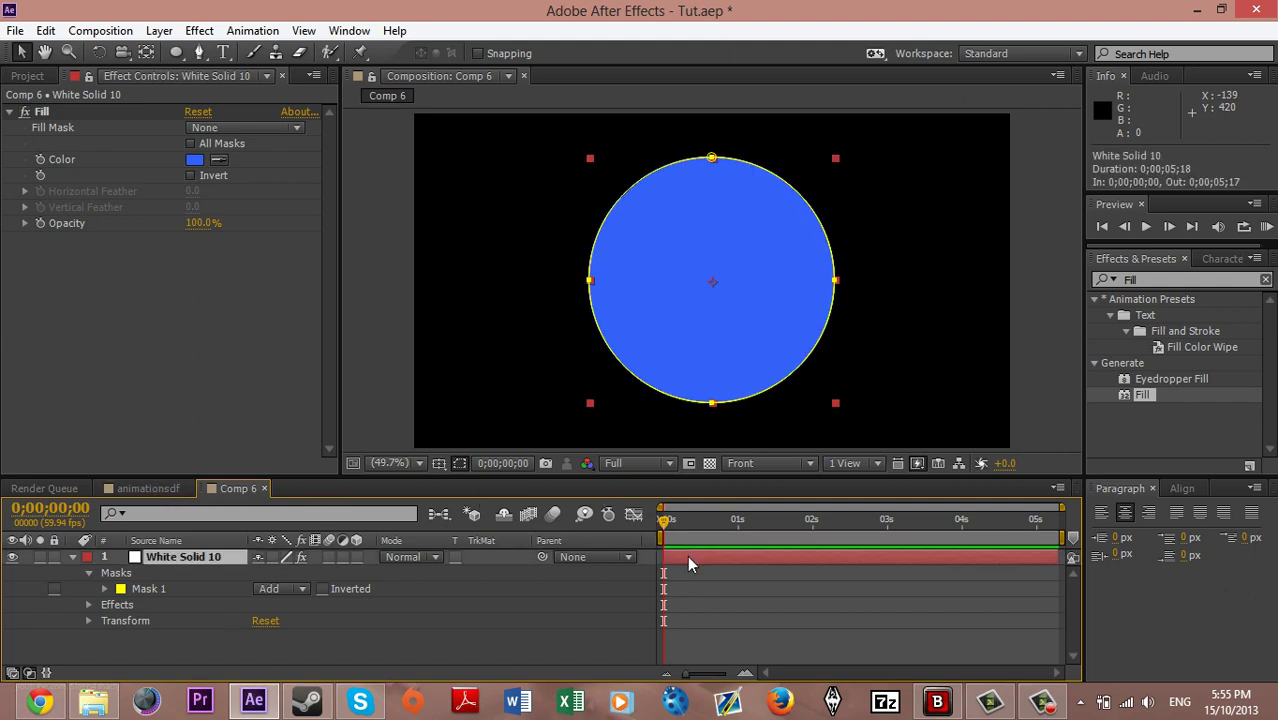
{"action": "key", "text": "ctrl+d"}
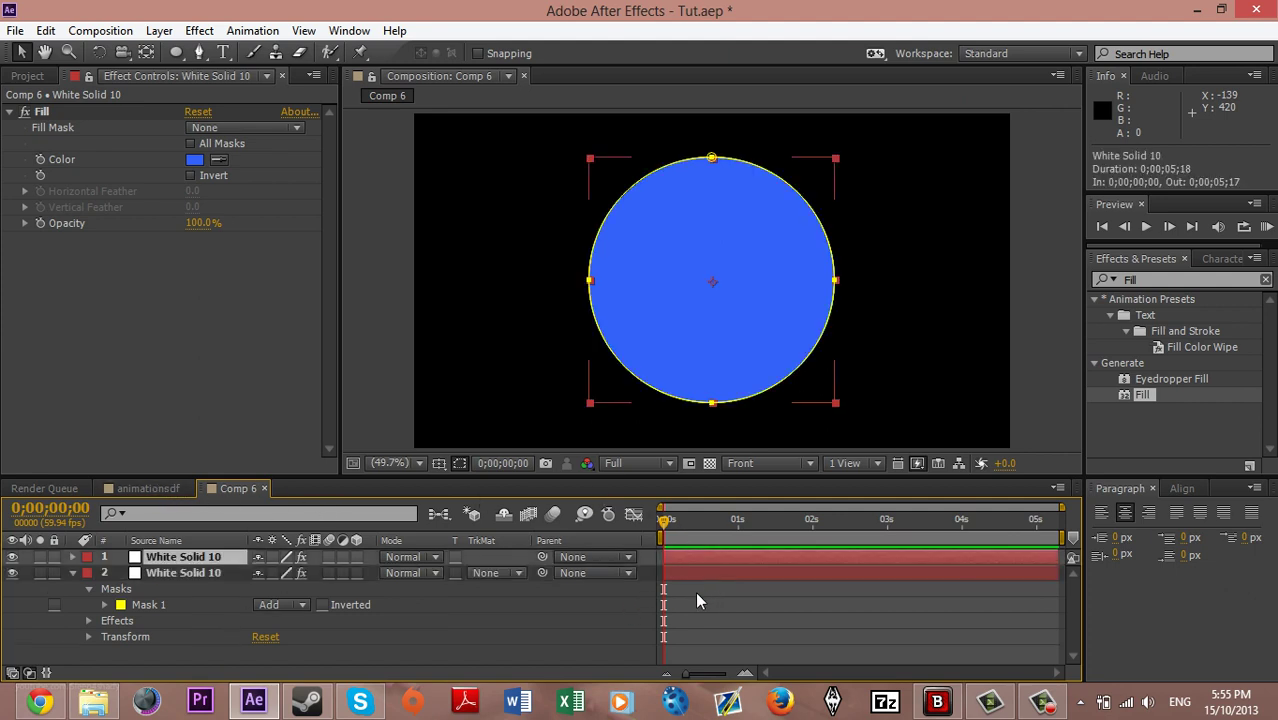
{"action": "key", "text": "Delete"}
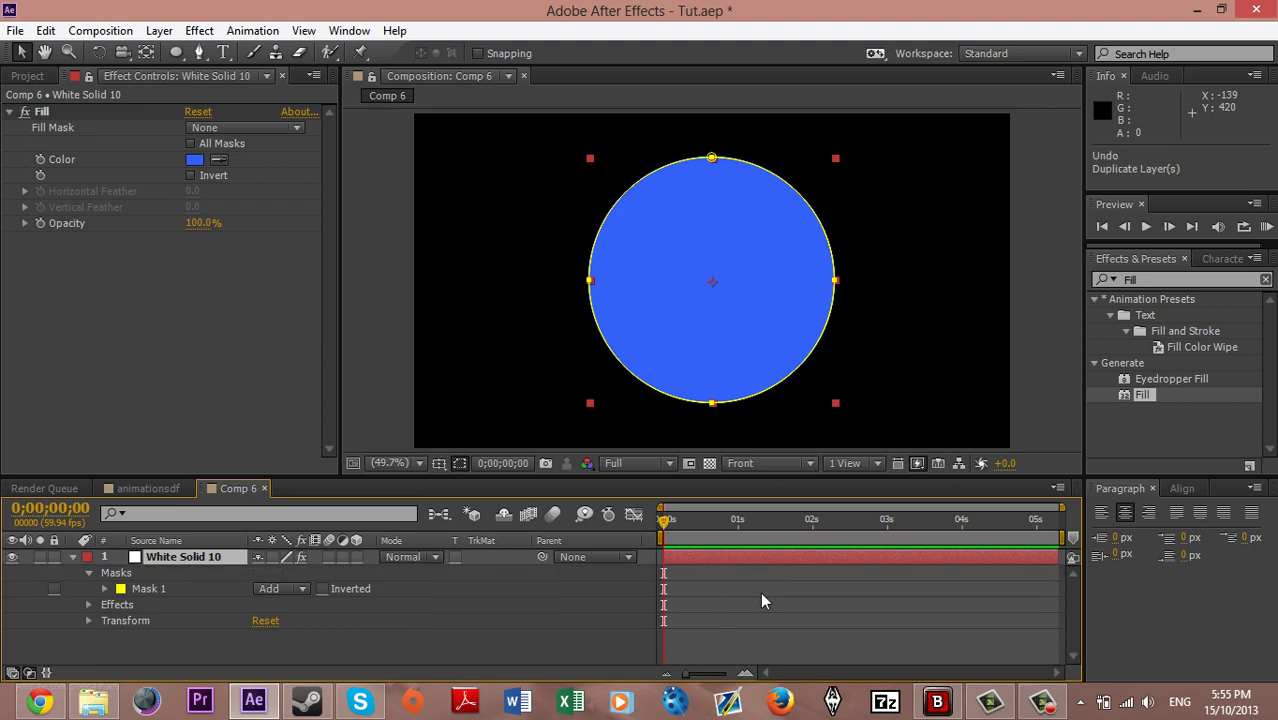
{"action": "left_click", "coordinate": [750, 590]}
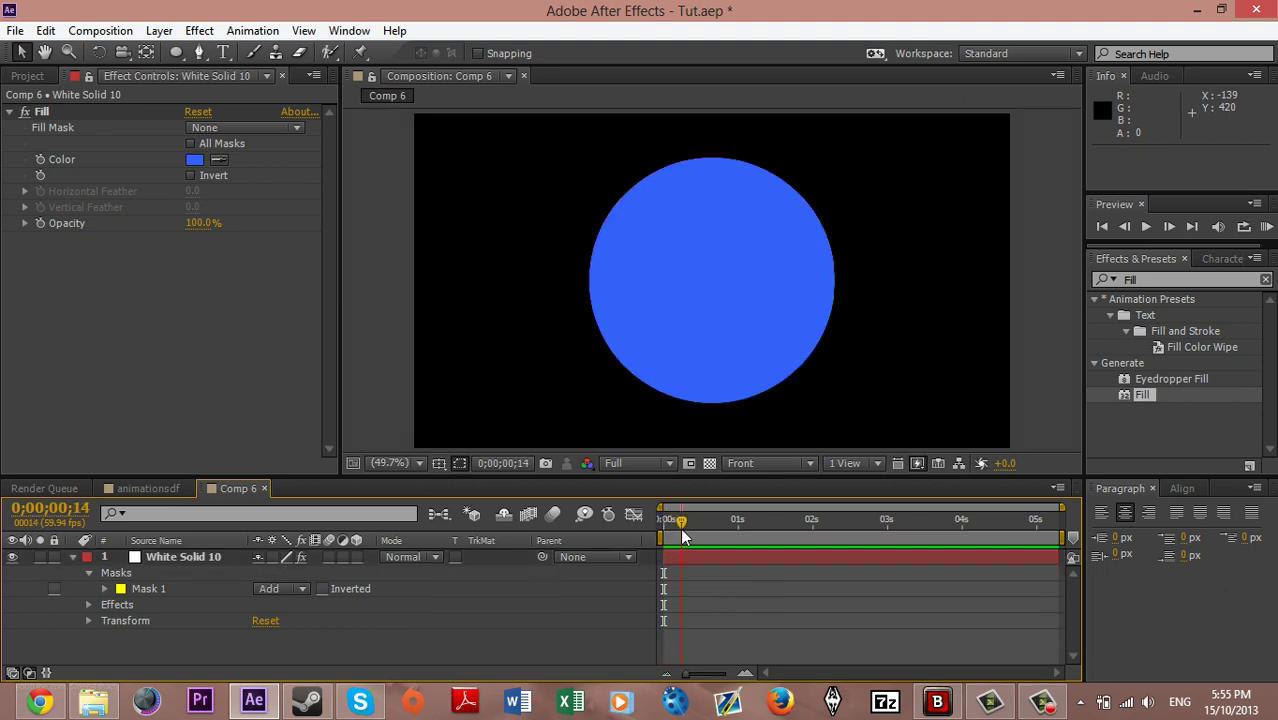
{"action": "key", "text": "space"}
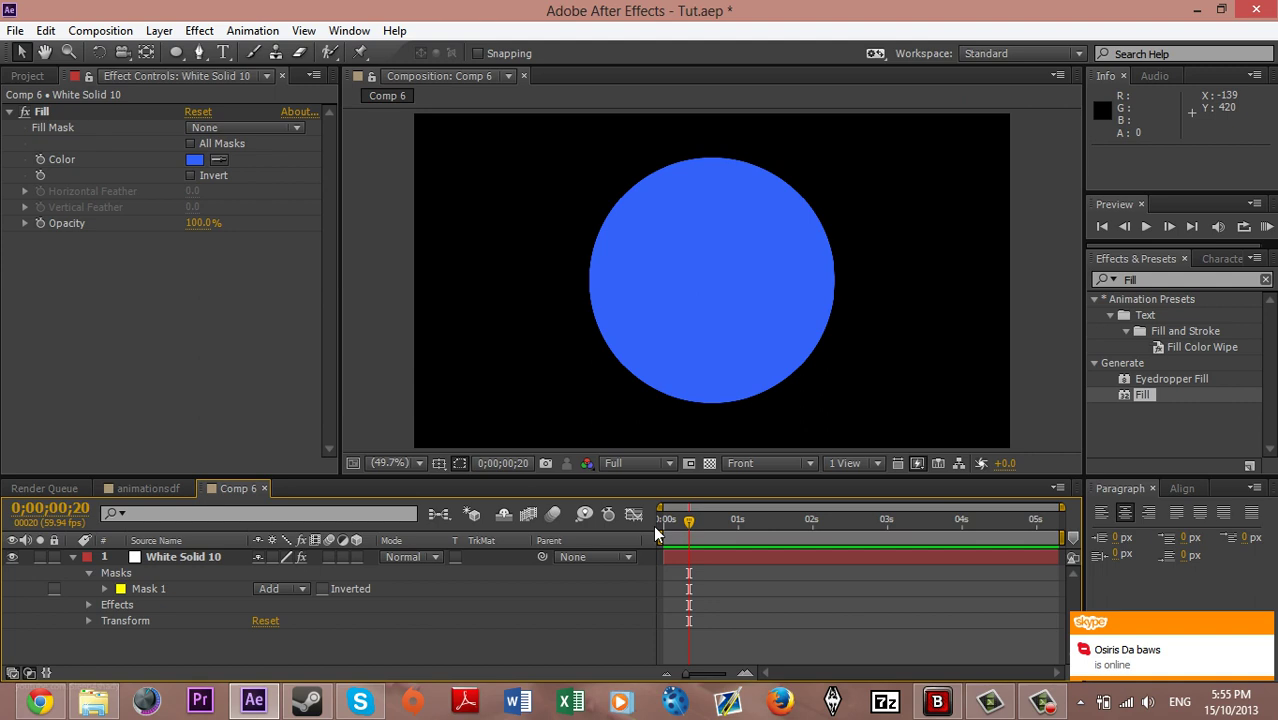
Keyframe the circle's Scale from 0% at frame 0 to 100% at frame 20
{"action": "left_click", "coordinate": [697, 558]}
{"action": "key", "text": "s"}
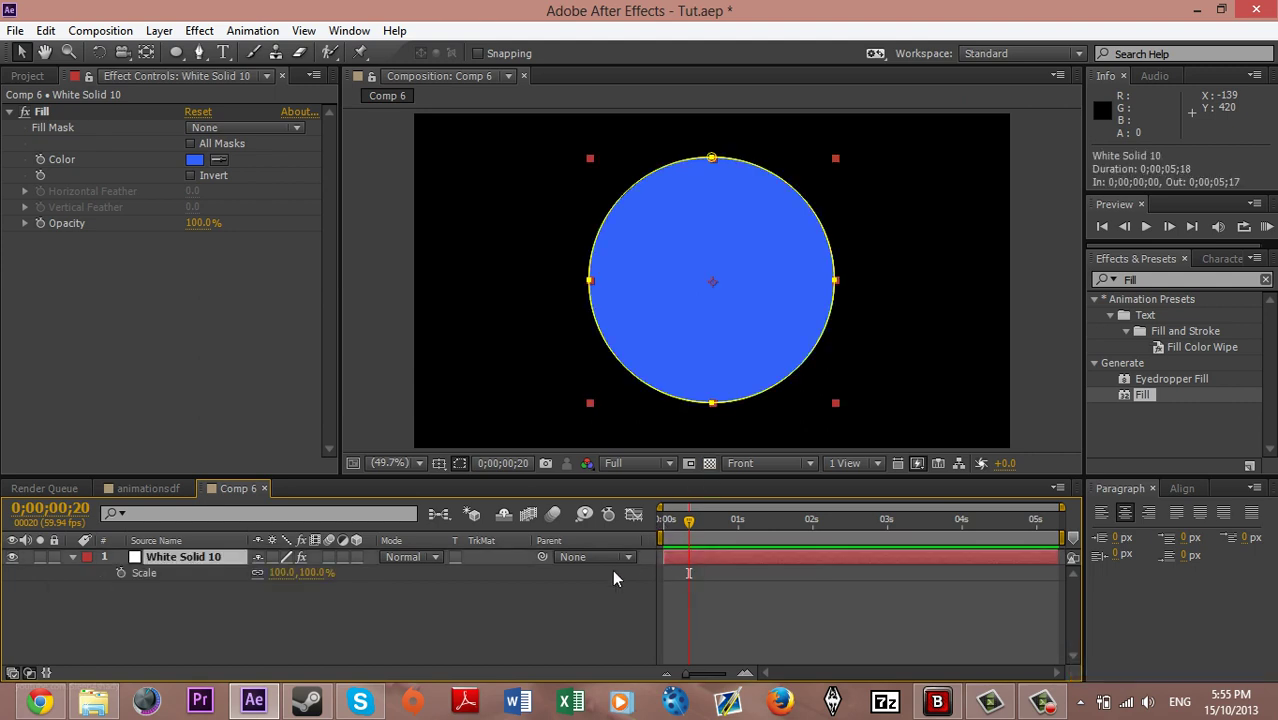
{"action": "left_click", "coordinate": [120, 574]}
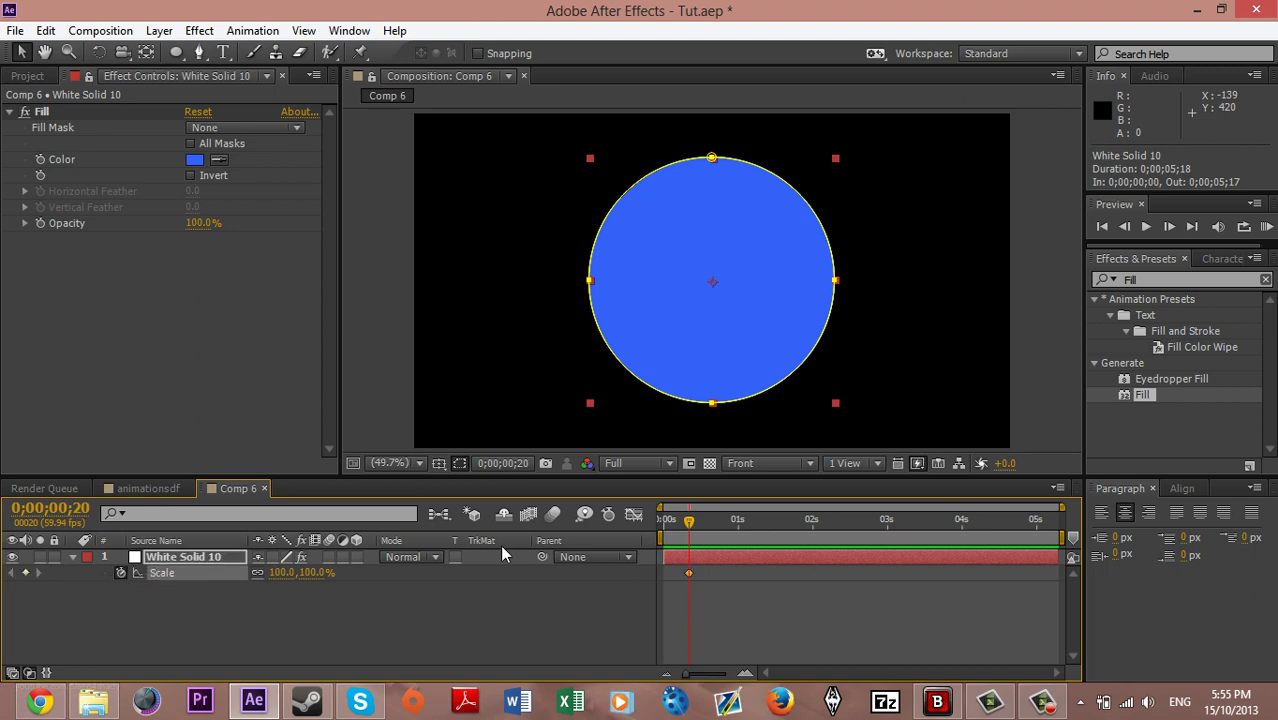
{"action": "left_click", "coordinate": [656, 522]}
{"action": "left_click", "coordinate": [281, 572]}
{"action": "type", "text": "0"}
{"action": "key", "text": "Return"}
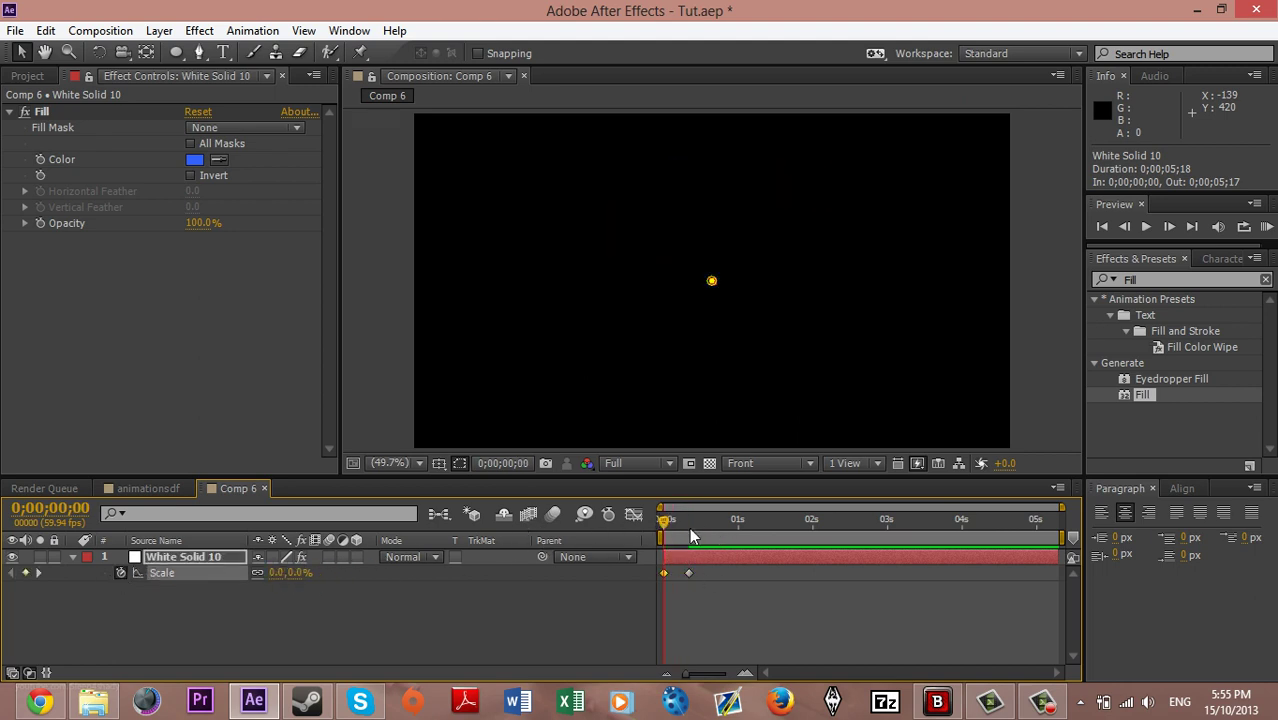
{"action": "left_click_drag", "start_coordinate": [667, 525], "coordinate": [689, 537]}
{"action": "left_click", "coordinate": [729, 633]}
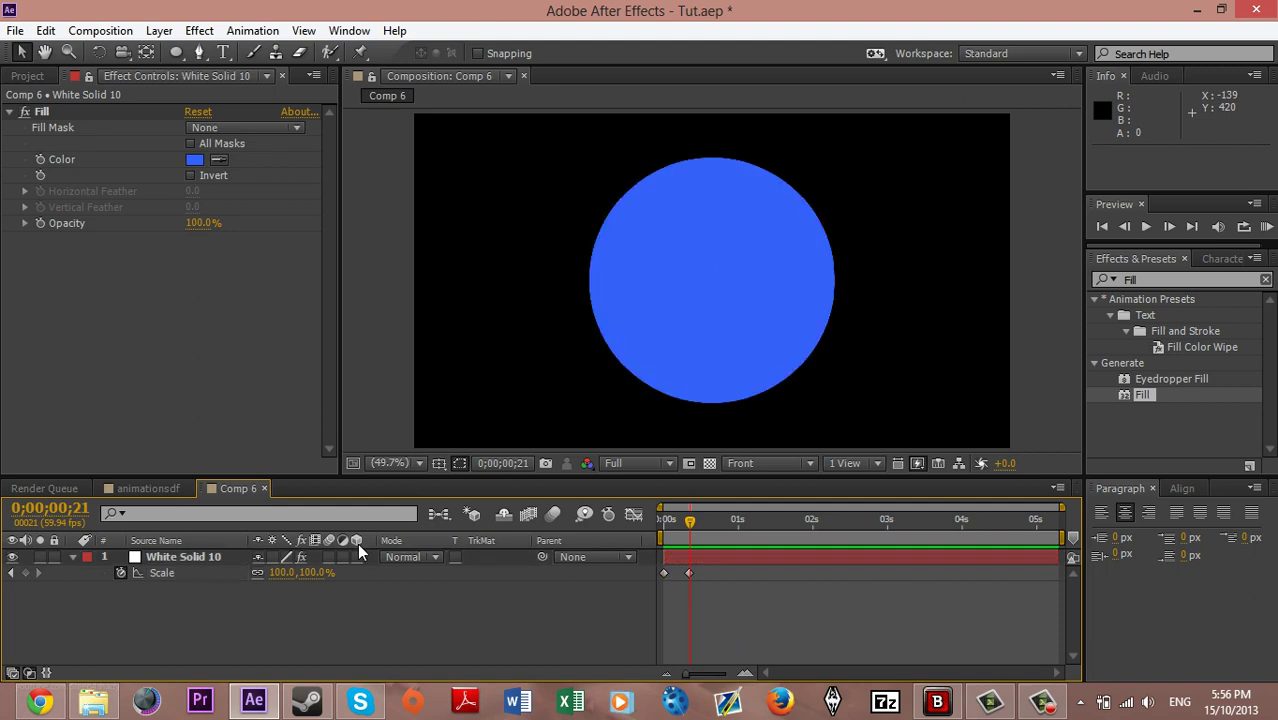
Duplicate the circle layer and compare with the inner circle in the animationsdf reference
{"action": "left_click", "coordinate": [230, 557]}
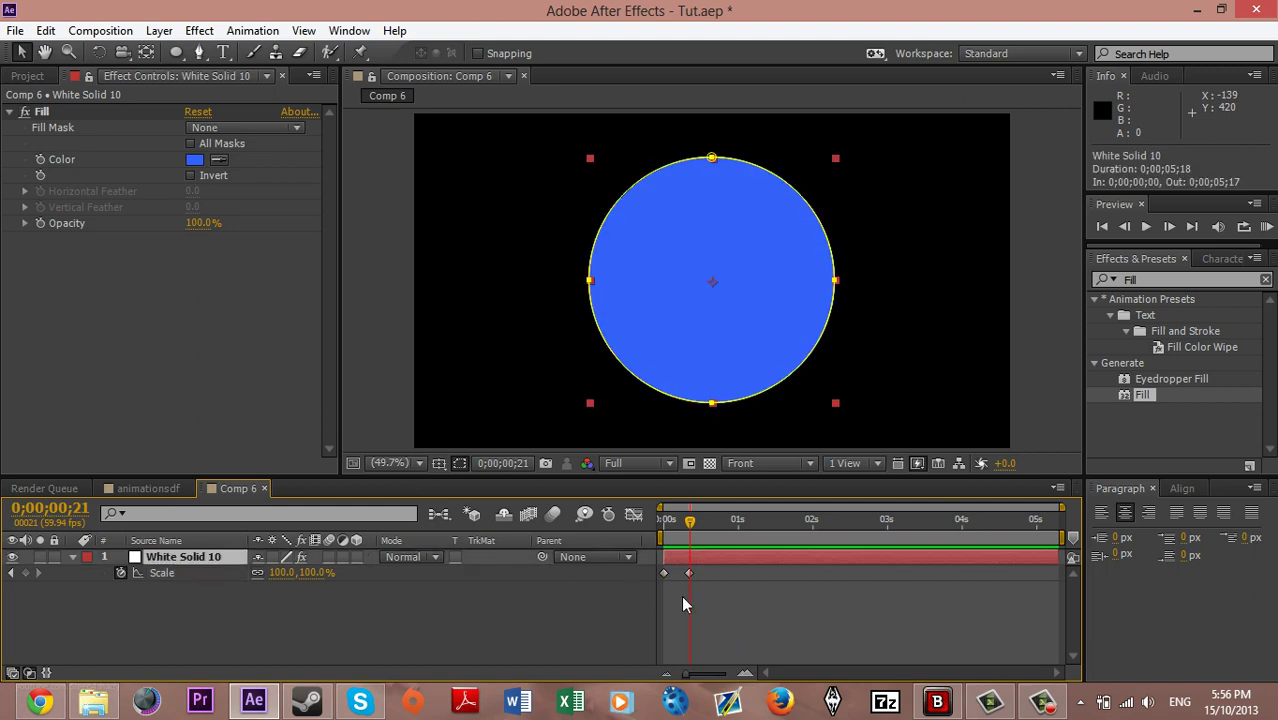
{"action": "key", "text": "ctrl+d"}
{"action": "left_click", "coordinate": [148, 488]}
{"action": "left_click", "coordinate": [733, 519]}
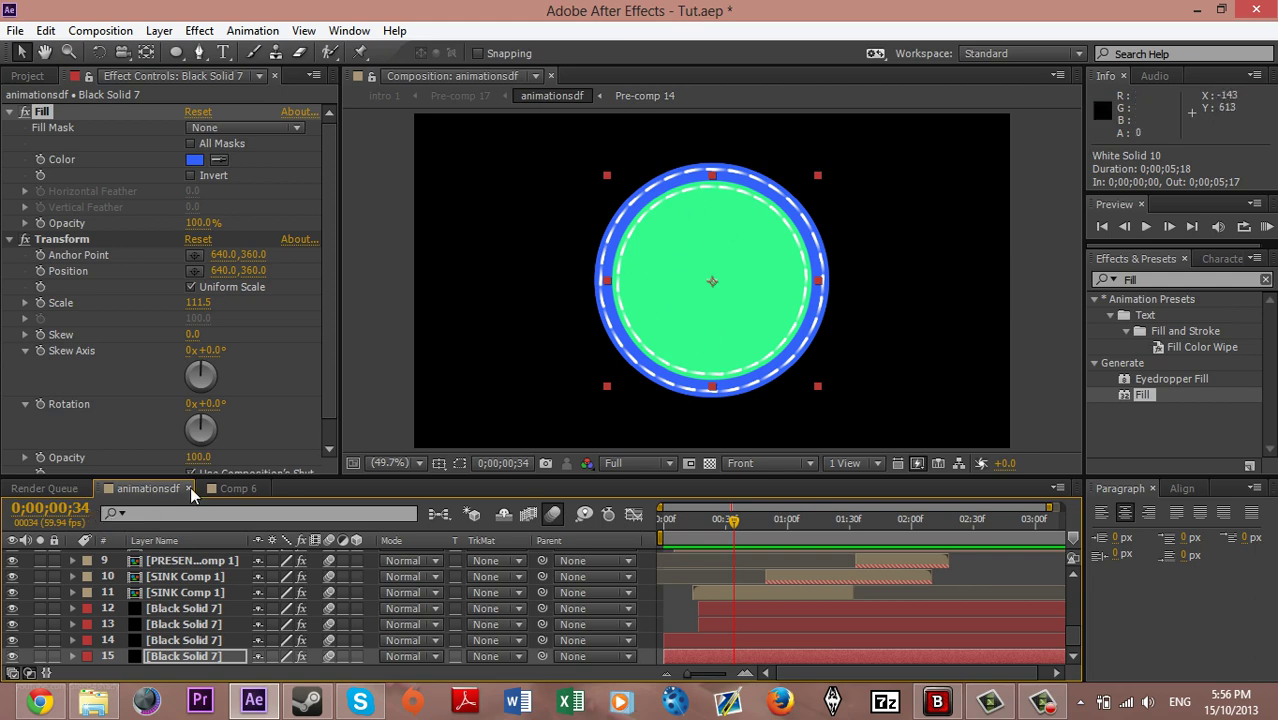
{"action": "left_click", "coordinate": [238, 488]}
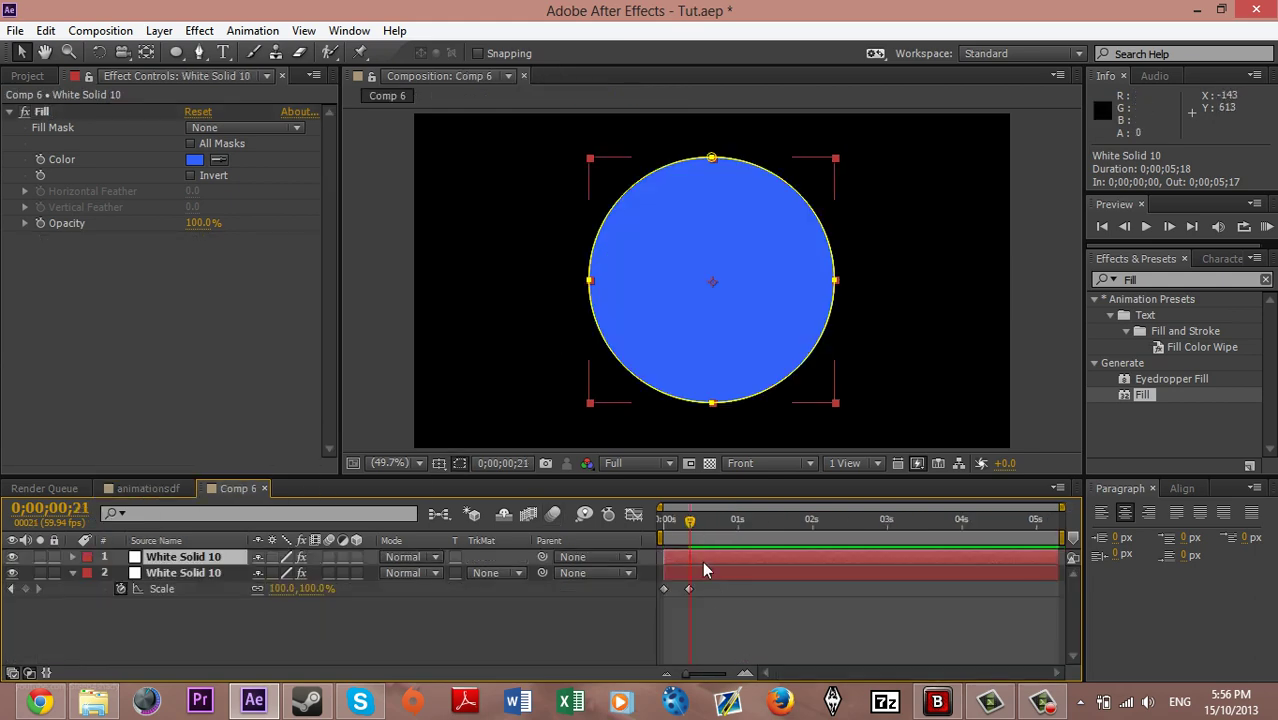
{"action": "key", "text": "Page_Down"}
{"action": "key", "text": "Page_Down"}
{"action": "key", "text": "Page_Down"}
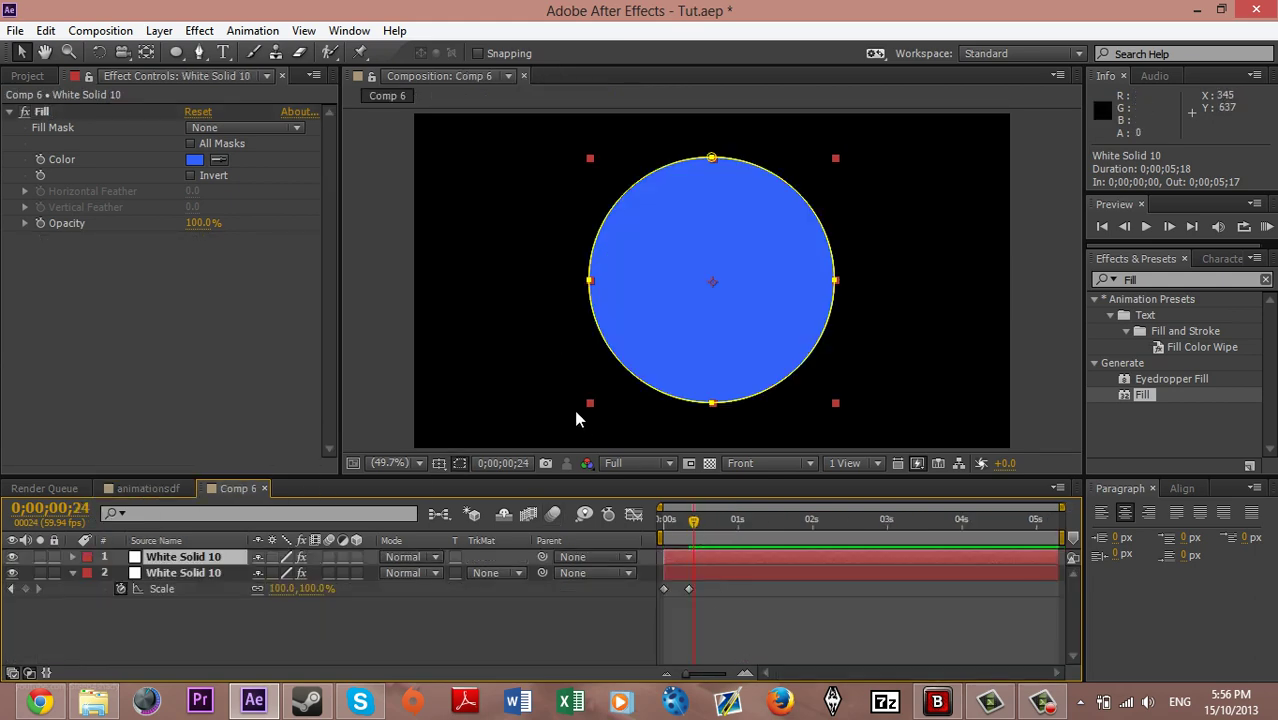
{"action": "left_click", "coordinate": [135, 488]}
{"action": "left_click", "coordinate": [213, 626]}
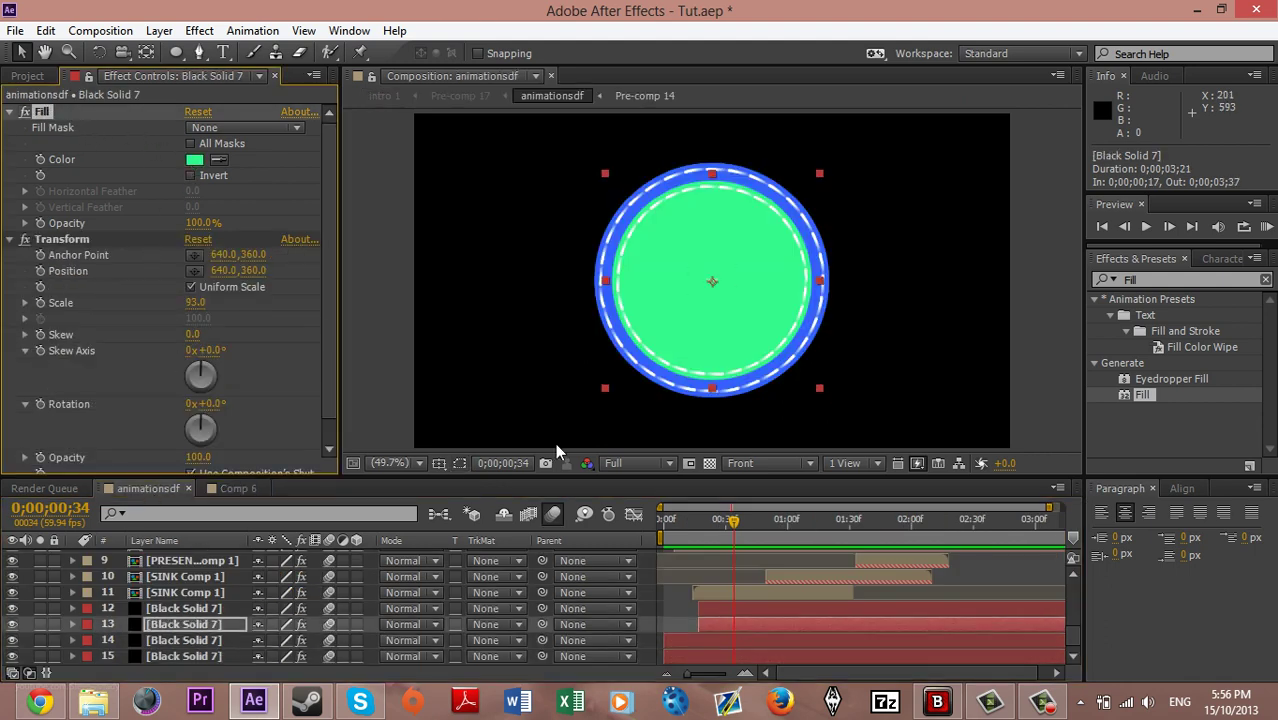
{"action": "left_click", "coordinate": [240, 488]}
Reveal both circle layers' Scale keyframes and scrub through the growth
{"action": "left_click", "coordinate": [205, 559]}
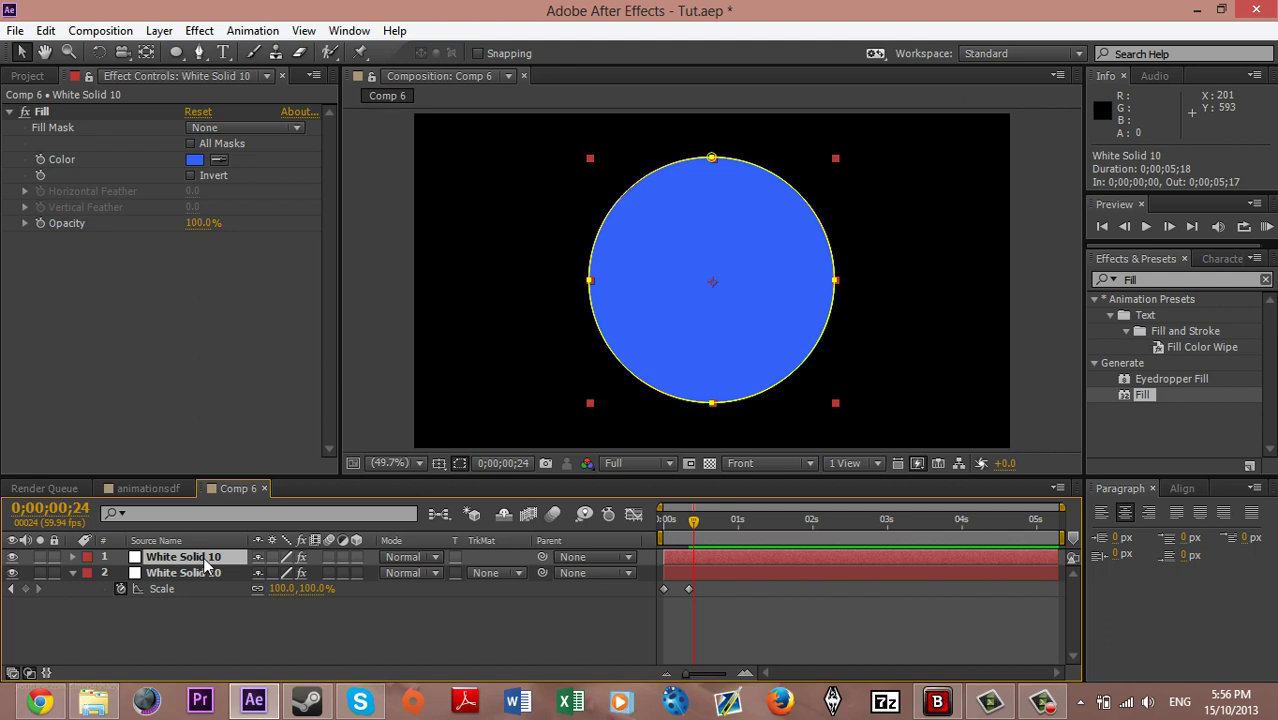
{"action": "left_click", "coordinate": [708, 632]}
{"action": "mouse_move", "coordinate": [695, 522]}
{"action": "left_mouse_down"}
{"action": "mouse_move", "coordinate": [673, 523]}
{"action": "mouse_move", "coordinate": [694, 537]}
{"action": "left_mouse_up"}
{"action": "left_click", "coordinate": [699, 554]}
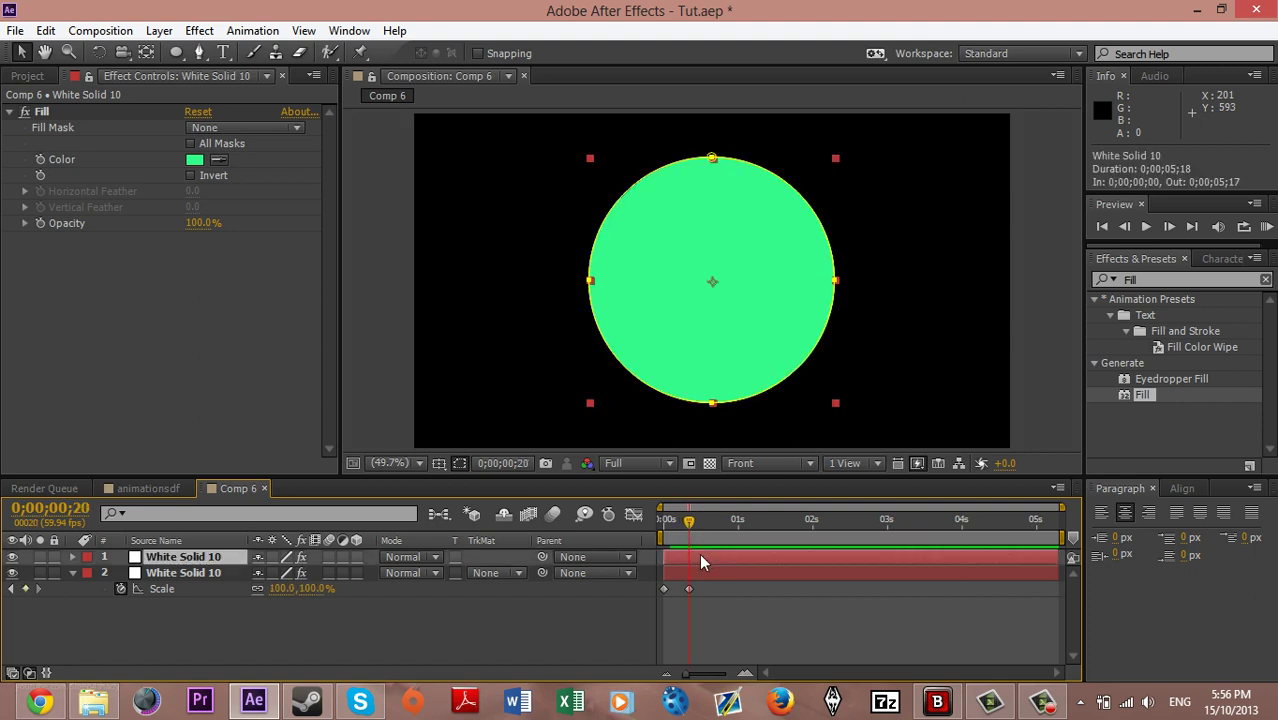
{"action": "key", "text": "s"}
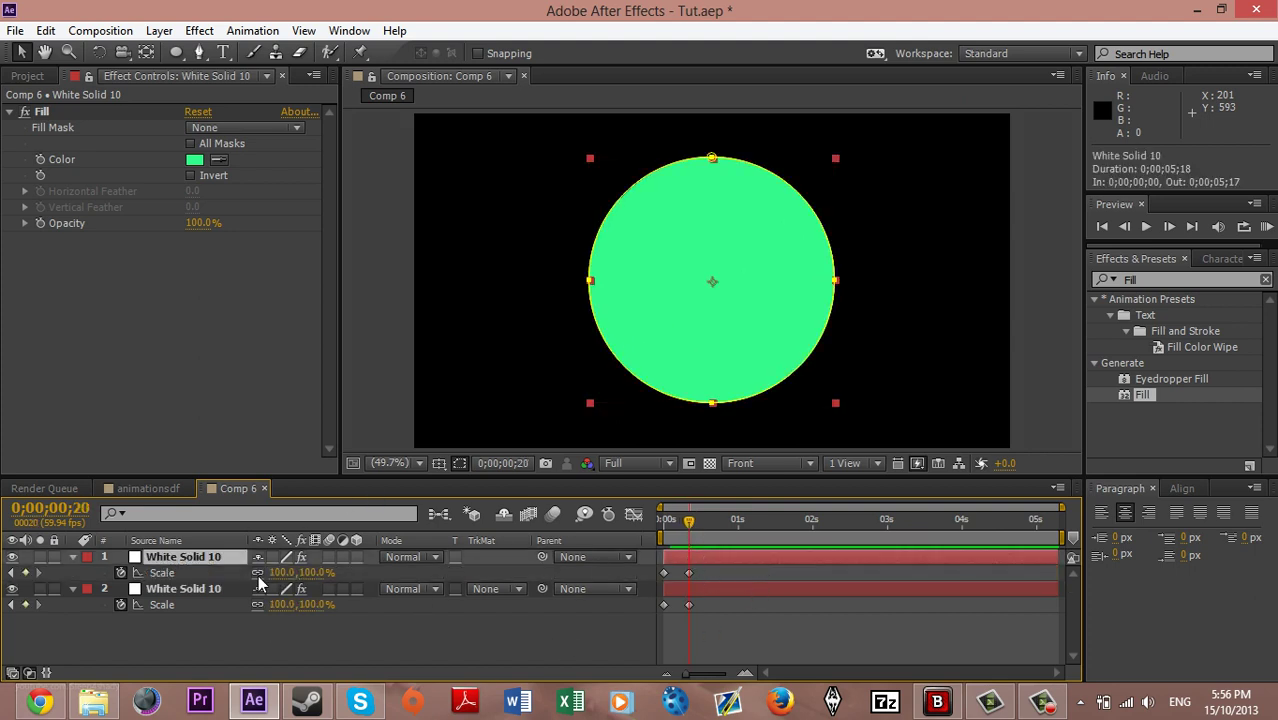
{"action": "mouse_move", "coordinate": [702, 520]}
{"action": "left_mouse_down"}
{"action": "mouse_move", "coordinate": [668, 521]}
{"action": "mouse_move", "coordinate": [690, 528]}
{"action": "left_mouse_up"}
Apply the Transform effect to the green circle layer
{"action": "left_click", "coordinate": [1182, 285]}
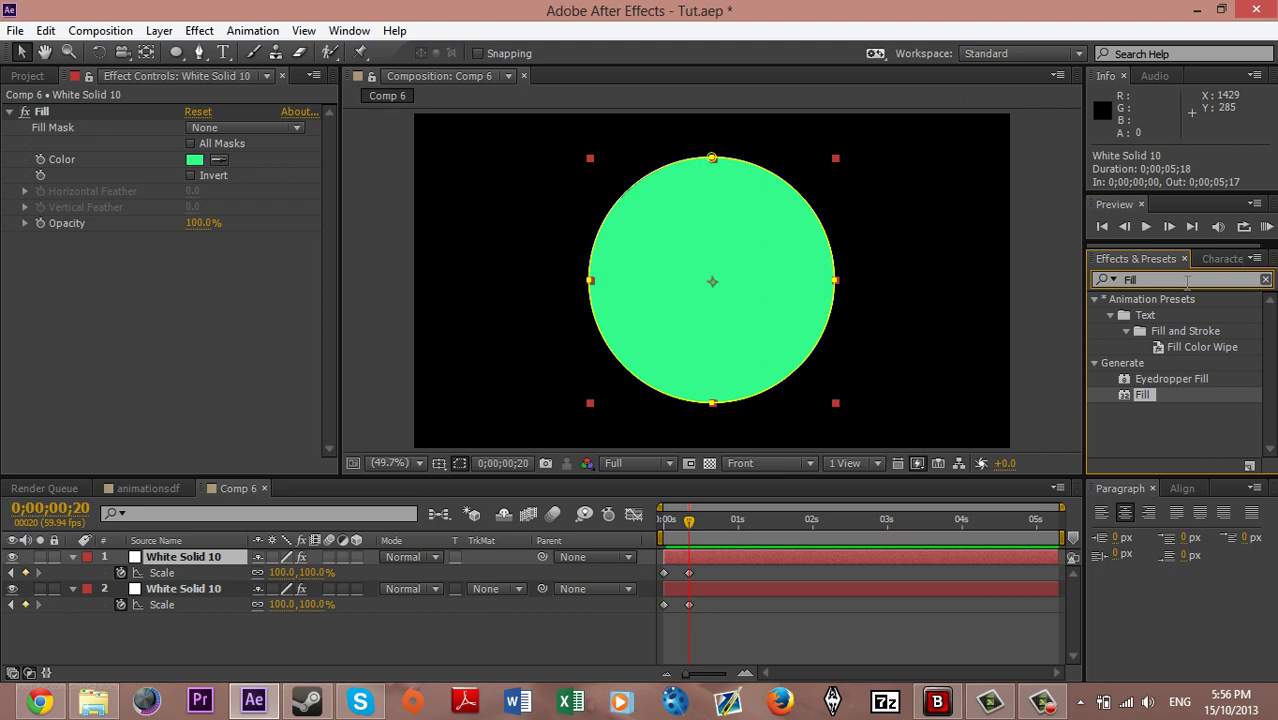
{"action": "double_click", "coordinate": [1188, 285]}
{"action": "type", "text": "Transform"}
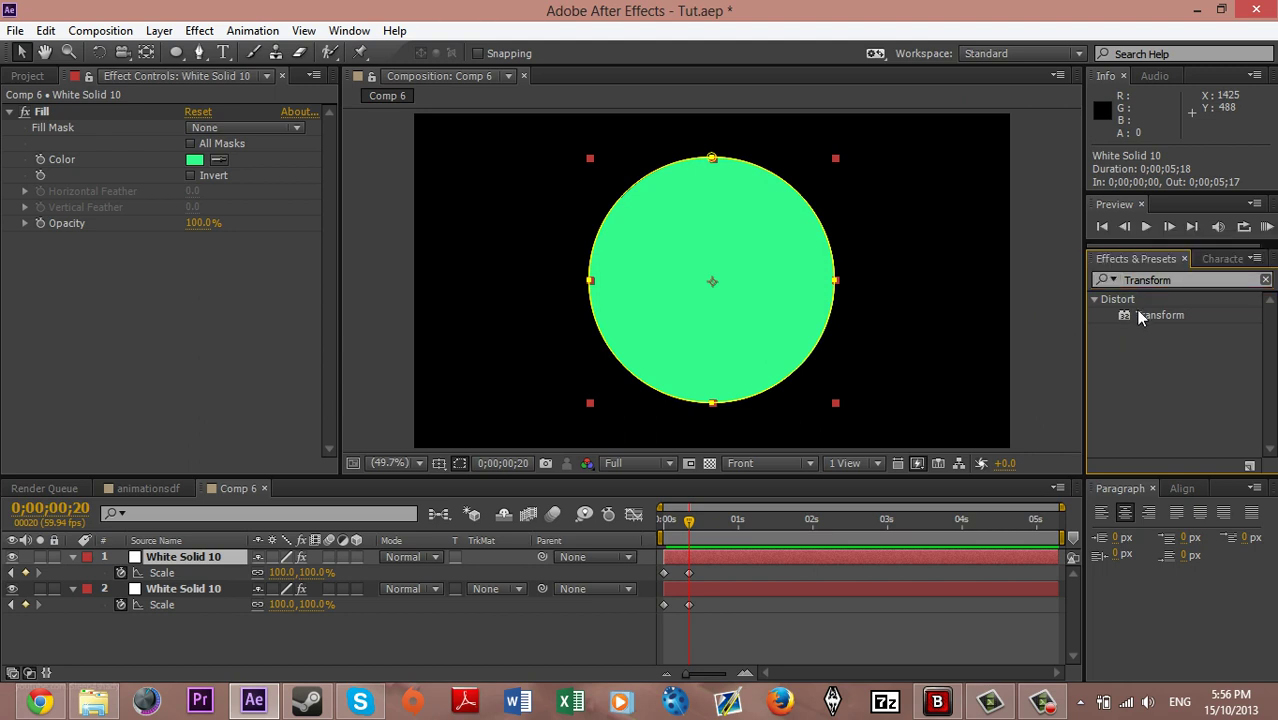
{"action": "left_click_drag", "start_coordinate": [1138, 316], "coordinate": [152, 560]}
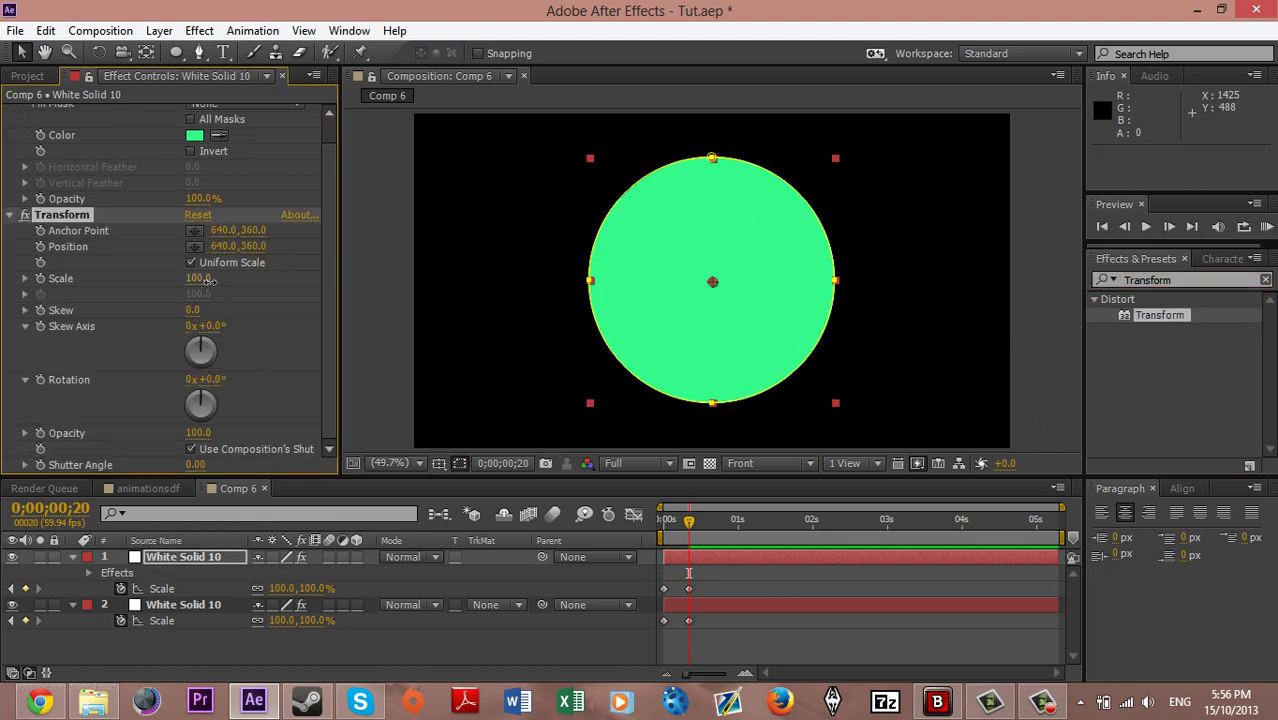
Set the Transform Scale to 86 so a blue ring shows around the green circle
{"action": "mouse_move", "coordinate": [203, 282]}
{"action": "left_mouse_down"}
{"action": "mouse_move", "coordinate": [189, 281]}
{"action": "mouse_move", "coordinate": [200, 283]}
{"action": "left_mouse_up"}
{"action": "left_click", "coordinate": [150, 488]}
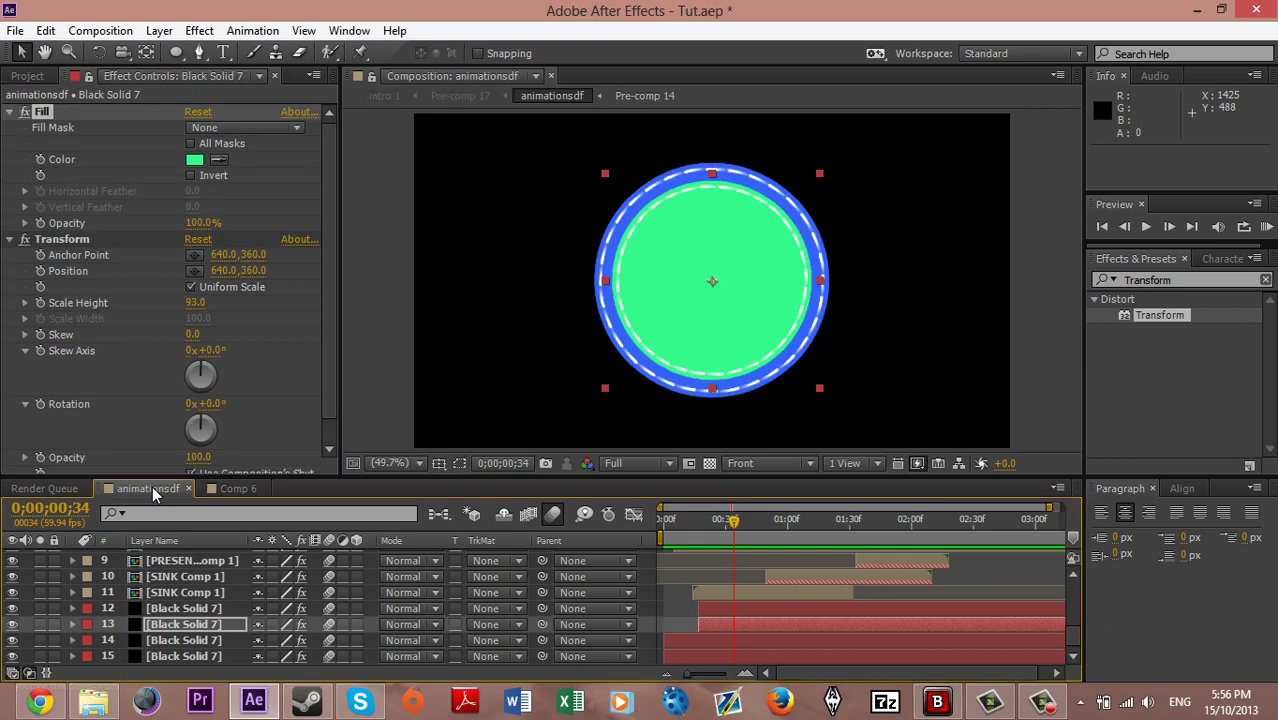
{"action": "left_click", "coordinate": [232, 488]}
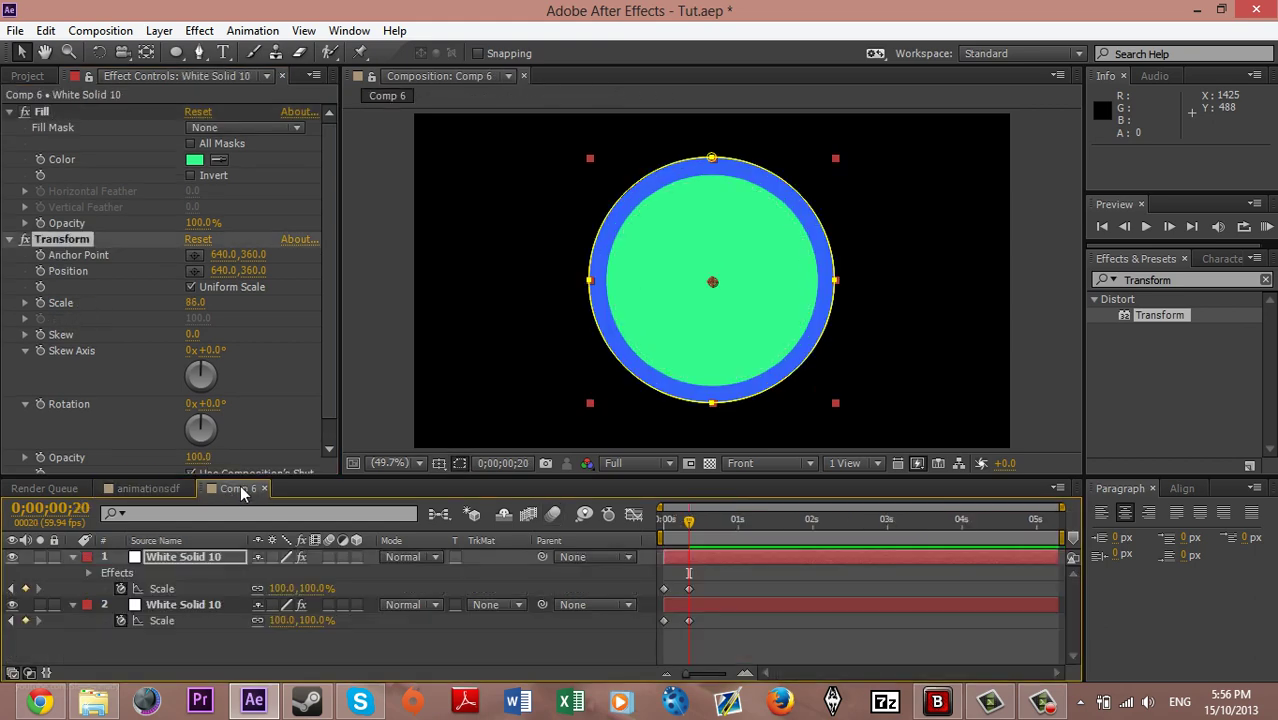
{"action": "left_click", "coordinate": [255, 637]}
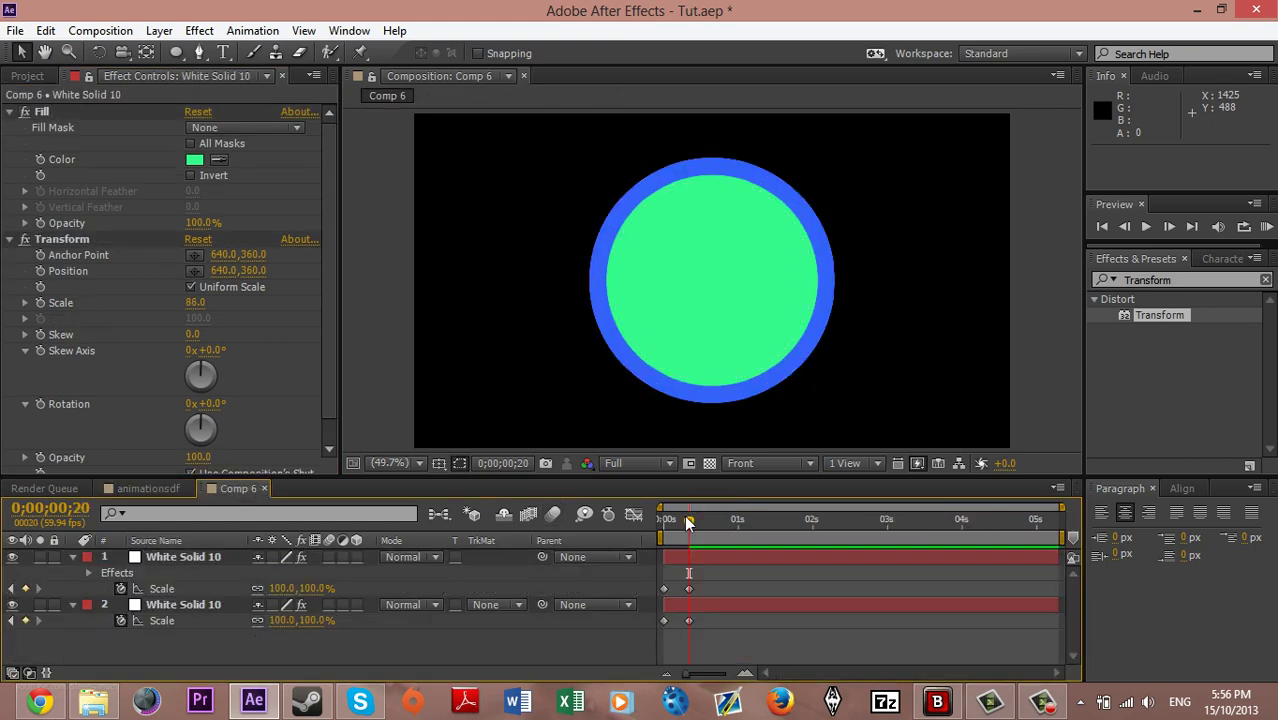
{"action": "left_click_drag", "start_coordinate": [688, 522], "coordinate": [614, 521]}
End the work area at frame 27 and preview the circle pop-in
{"action": "left_click", "coordinate": [697, 521]}
{"action": "key", "text": "n"}
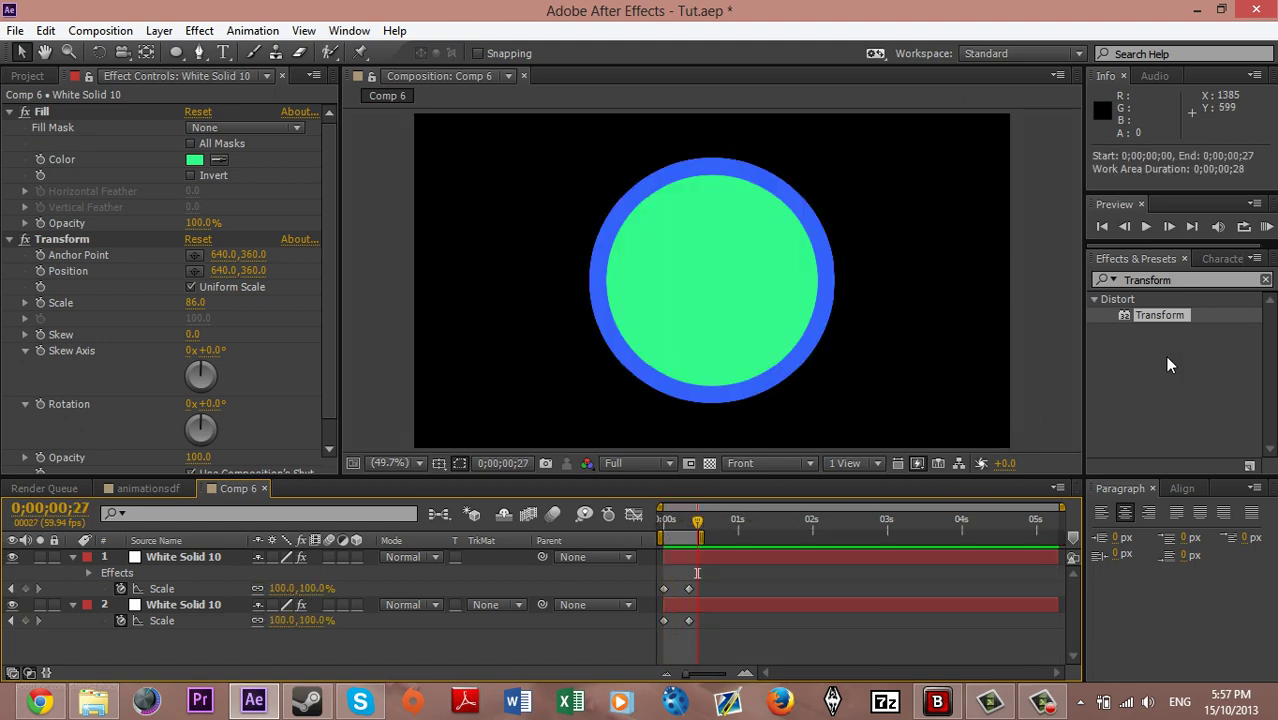
{"action": "left_click", "coordinate": [1268, 227]}
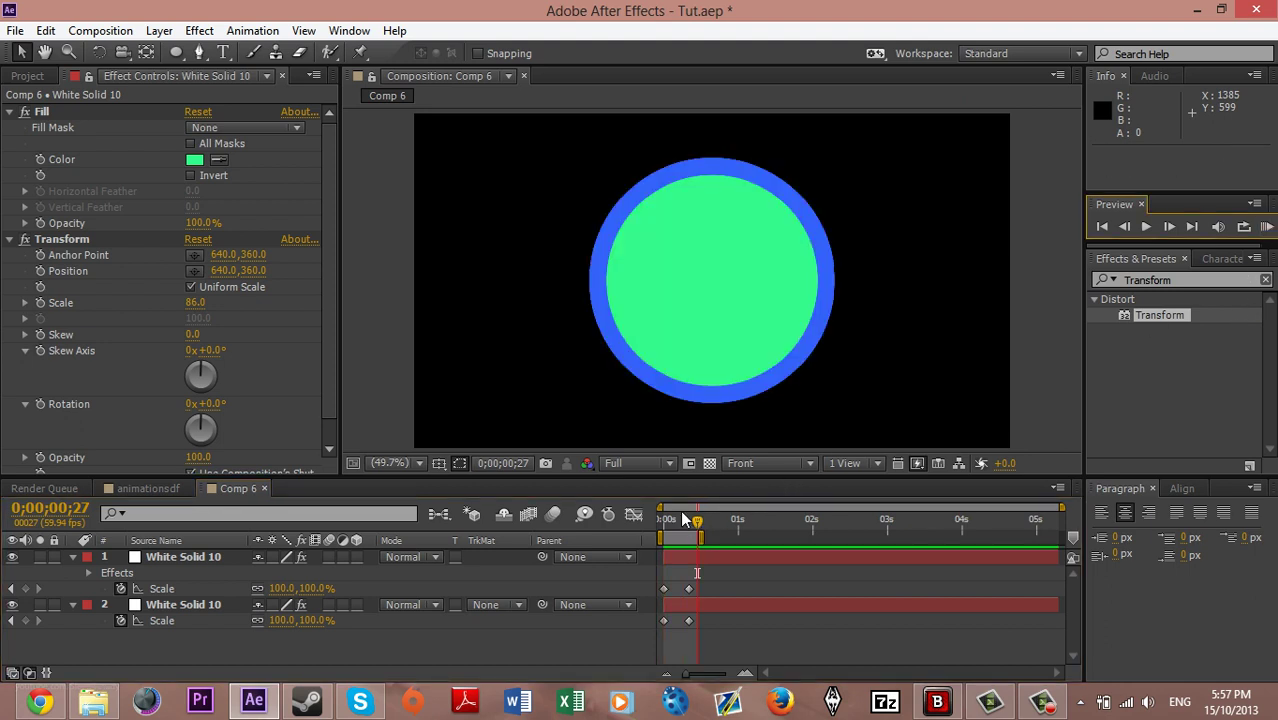
{"action": "left_click", "coordinate": [666, 521]}
{"action": "left_click_drag", "start_coordinate": [666, 521], "coordinate": [693, 524]}
Compare the circle growth with the animationsdf reference and return to Comp 6
{"action": "left_click", "coordinate": [148, 488]}
{"action": "left_click", "coordinate": [676, 521]}
{"action": "left_click_drag", "start_coordinate": [676, 521], "coordinate": [702, 521]}
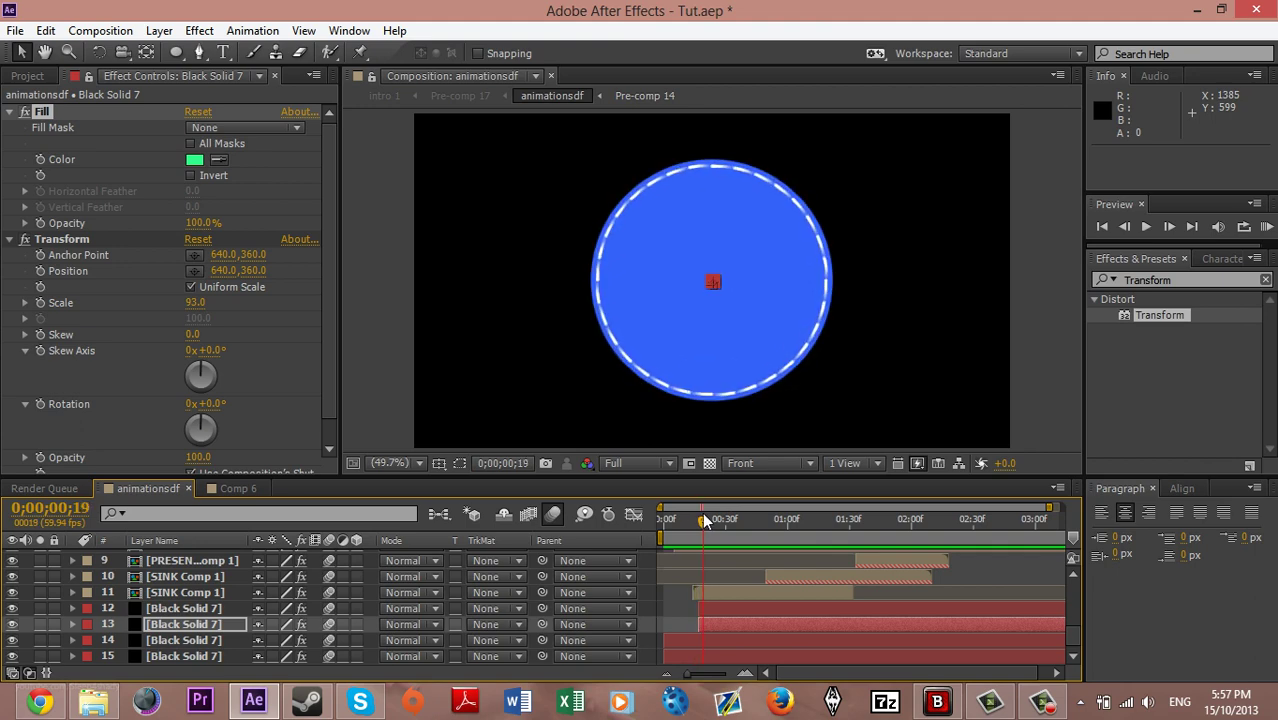
{"action": "left_click", "coordinate": [258, 489]}
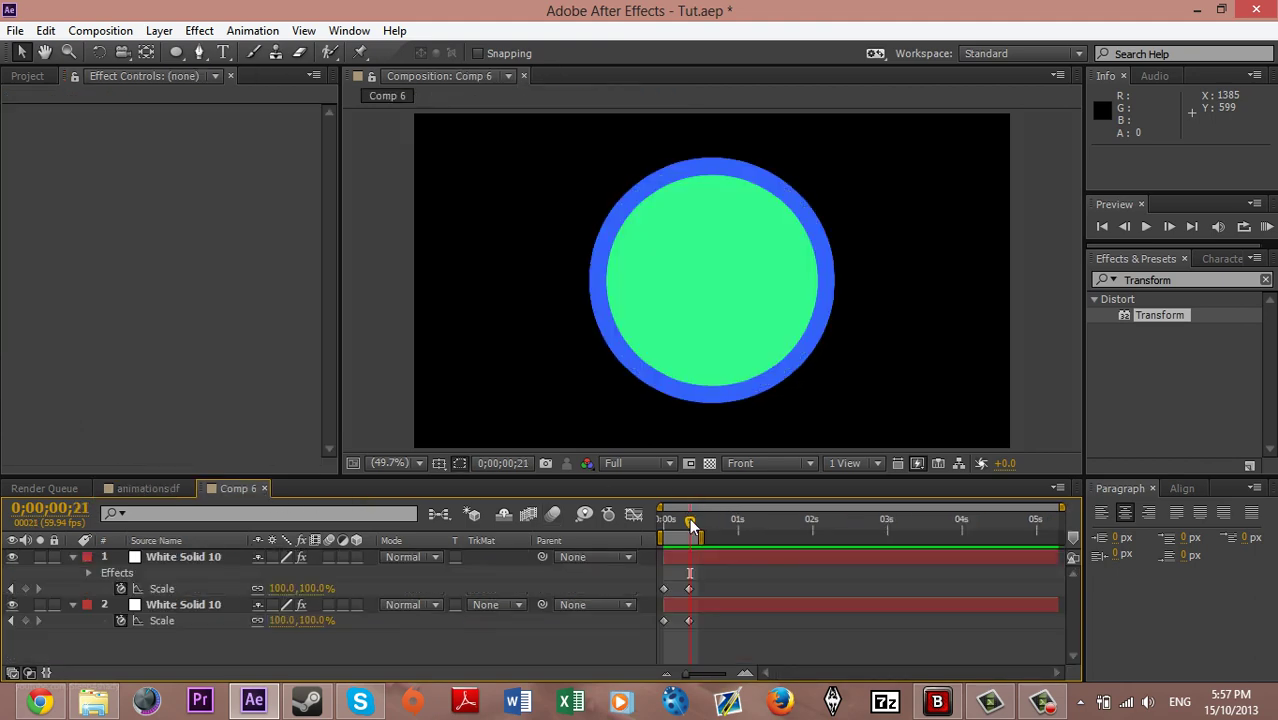
{"action": "mouse_move", "coordinate": [690, 521]}
{"action": "left_mouse_down"}
{"action": "mouse_move", "coordinate": [693, 554]}
{"action": "mouse_move", "coordinate": [715, 560]}
{"action": "mouse_move", "coordinate": [673, 519]}
{"action": "mouse_move", "coordinate": [710, 526]}
{"action": "mouse_move", "coordinate": [693, 538]}
{"action": "left_mouse_up"}
Set both the blue and green circles' Scale keyframes to a 102% overshoot
{"action": "left_click", "coordinate": [715, 628]}
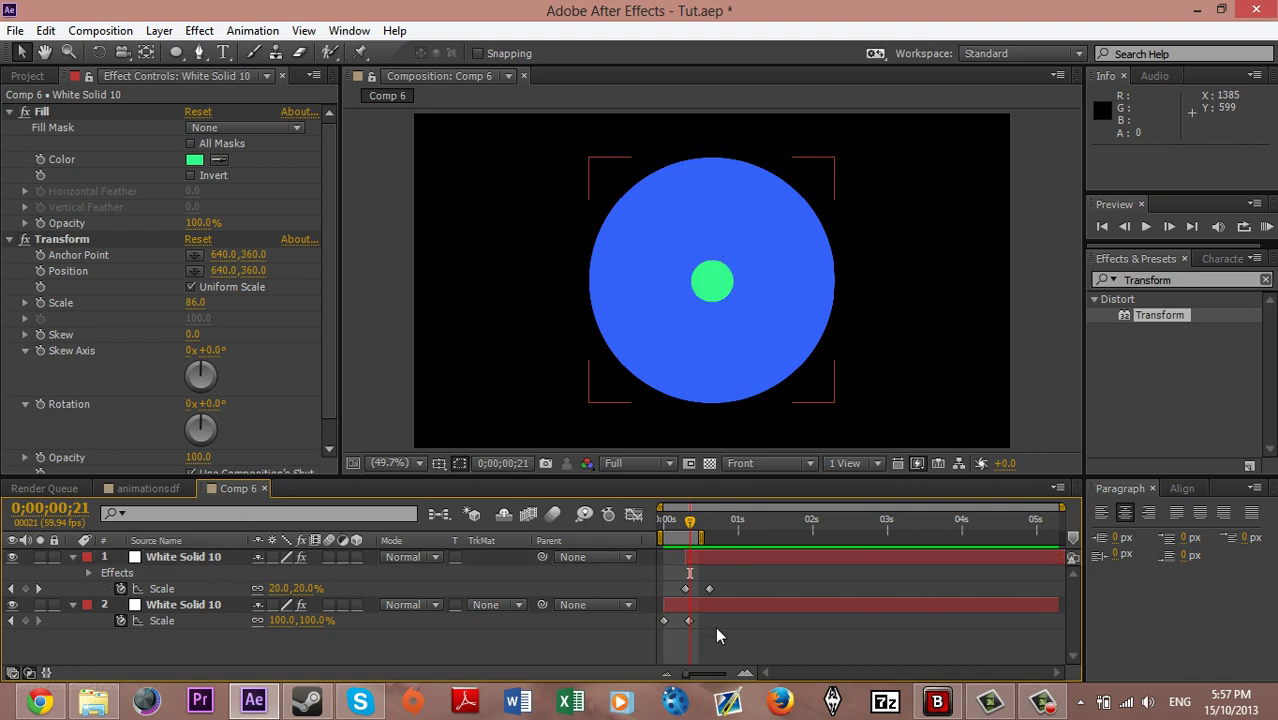
{"action": "left_click", "coordinate": [11, 620]}
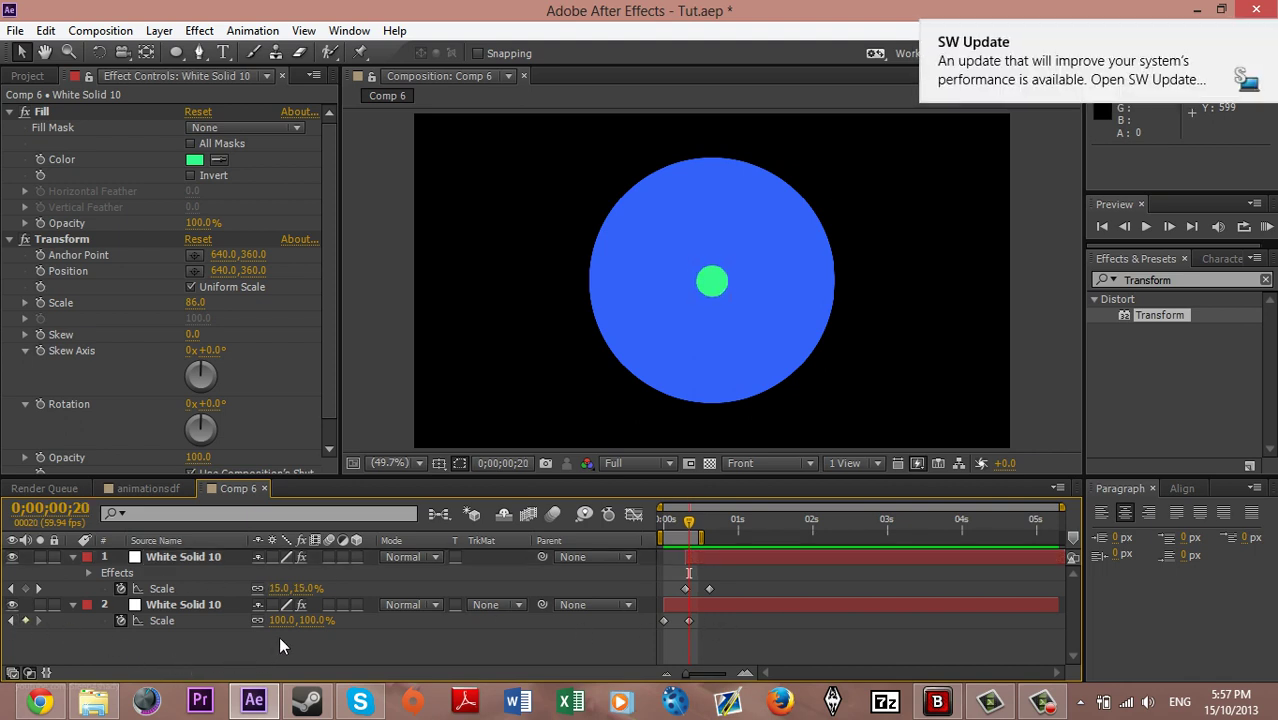
{"action": "left_click", "coordinate": [292, 621]}
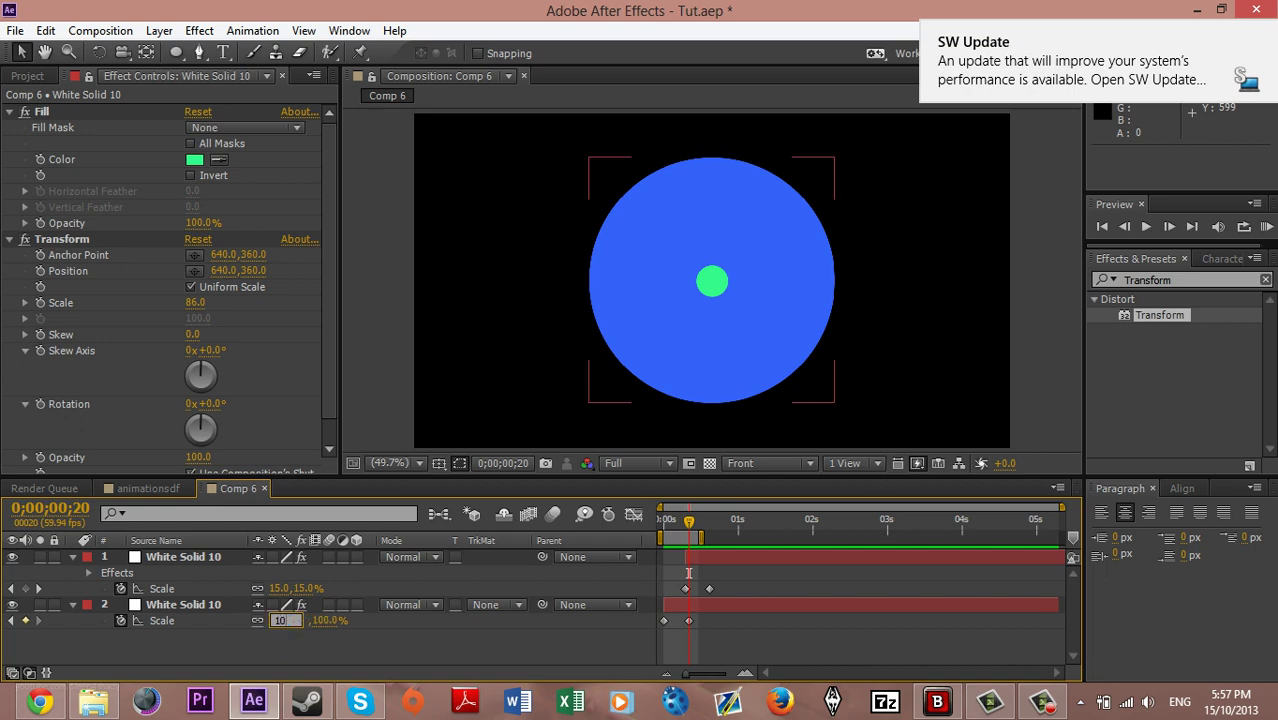
{"action": "key", "text": "Return"}
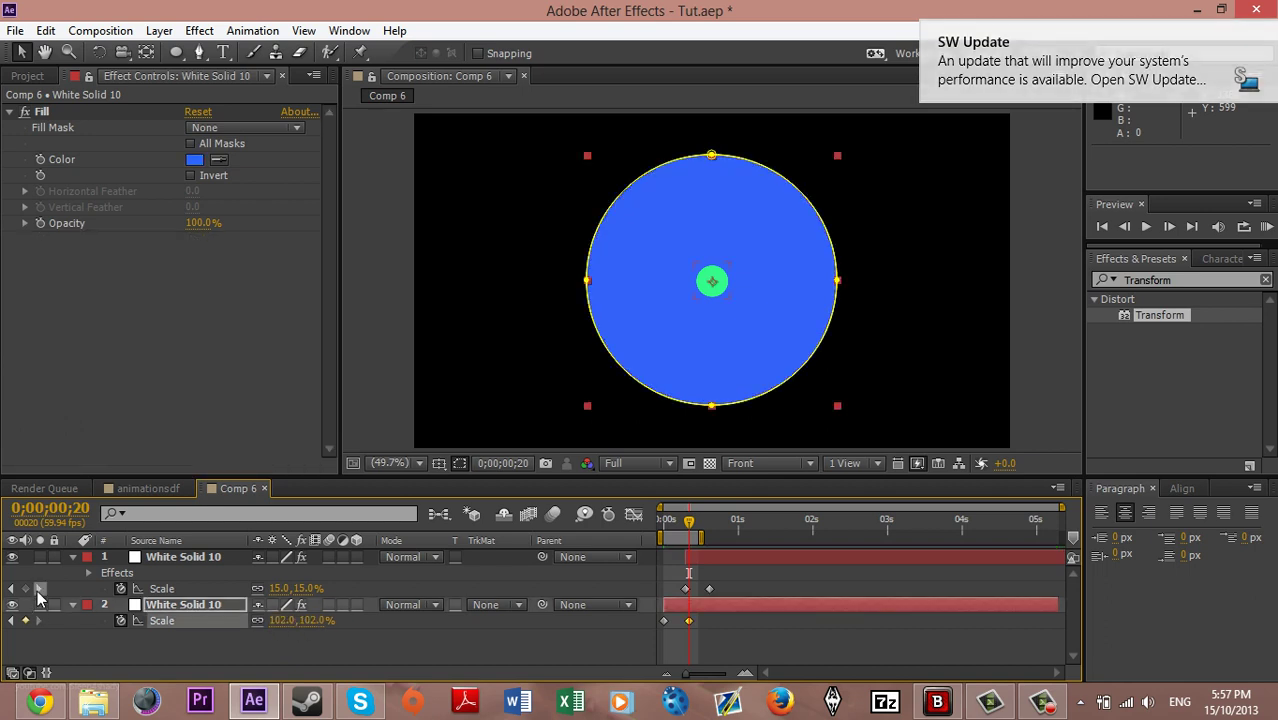
{"action": "left_click", "coordinate": [38, 589]}
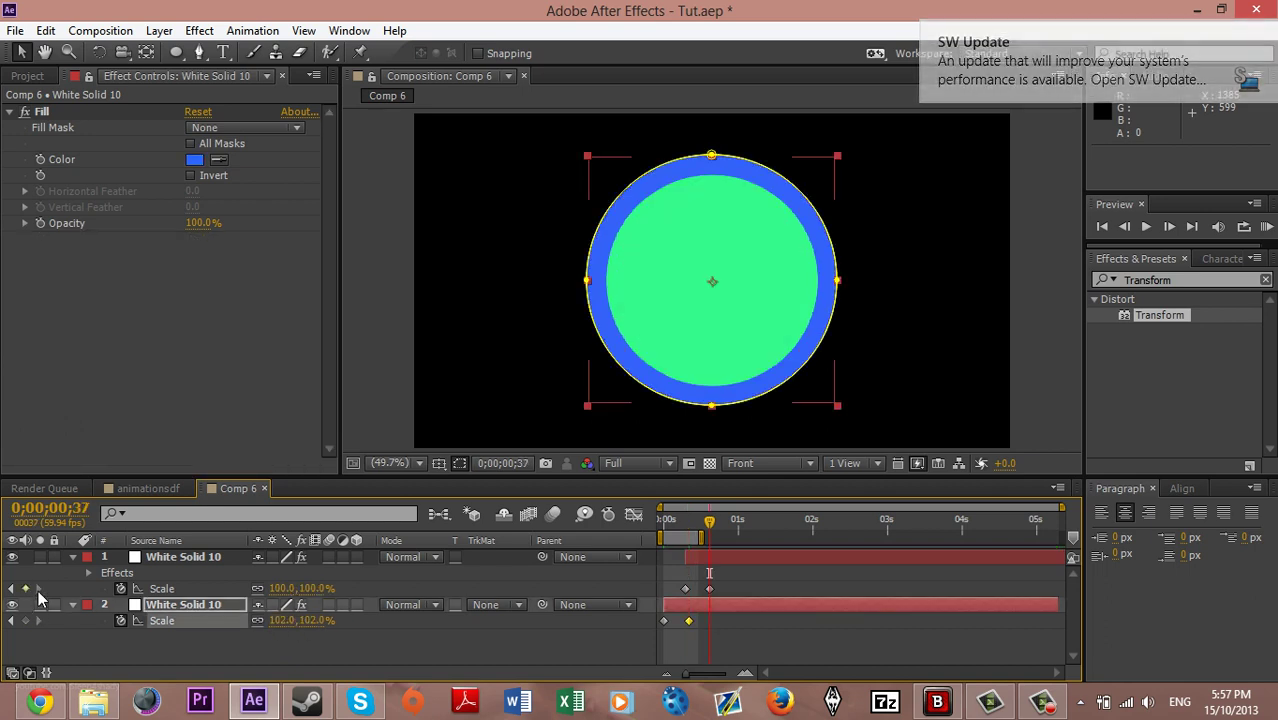
{"action": "left_click", "coordinate": [281, 589]}
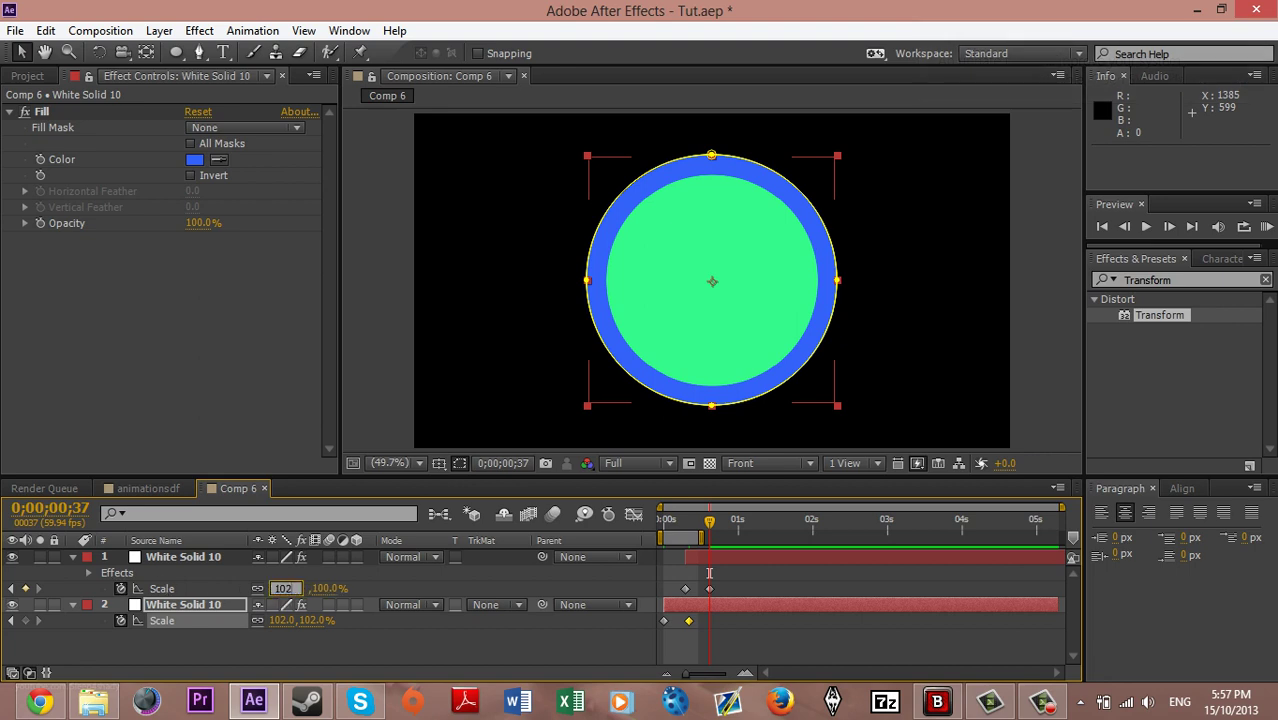
{"action": "type", "text": "102"}
{"action": "key", "text": "Return"}
Add settle keyframes at 100% Scale for both circles ten frames later
{"action": "key", "text": "shift+Page_Down"}
{"action": "key", "text": "shift+Page_Down"}
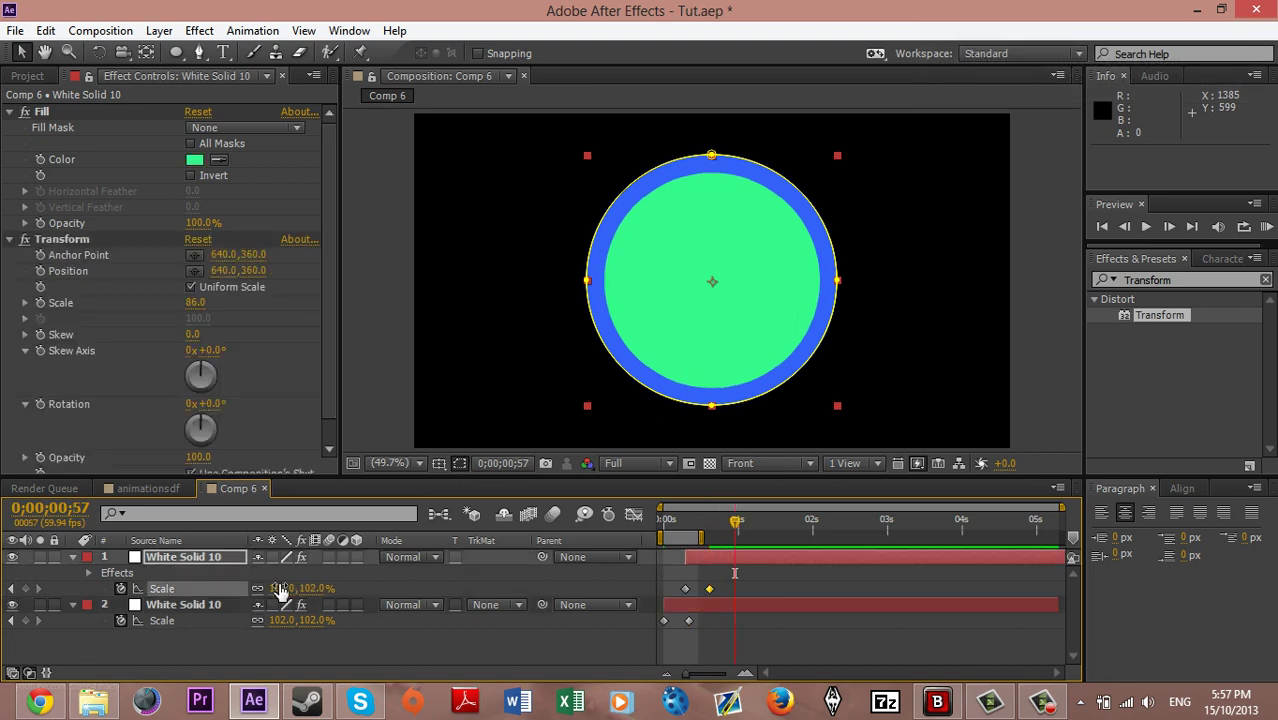
{"action": "left_click", "coordinate": [281, 589]}
{"action": "type", "text": "100"}
{"action": "key", "text": "Return"}
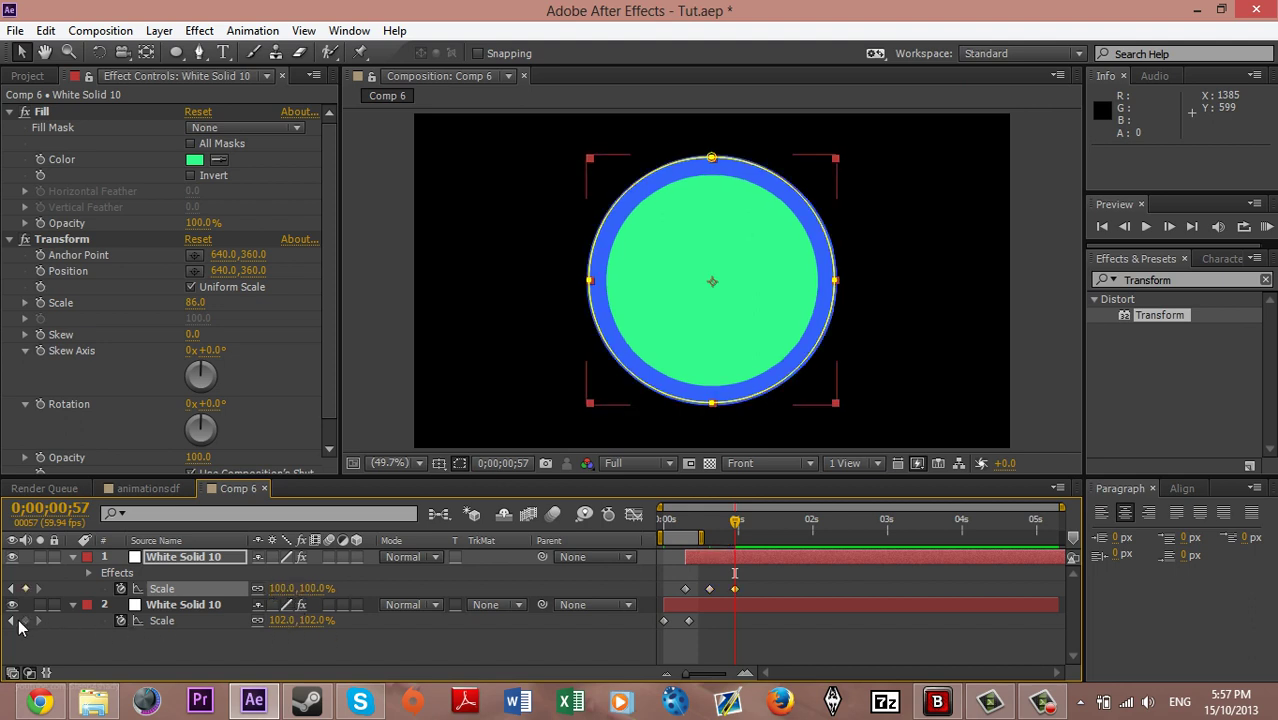
{"action": "left_click", "coordinate": [16, 622]}
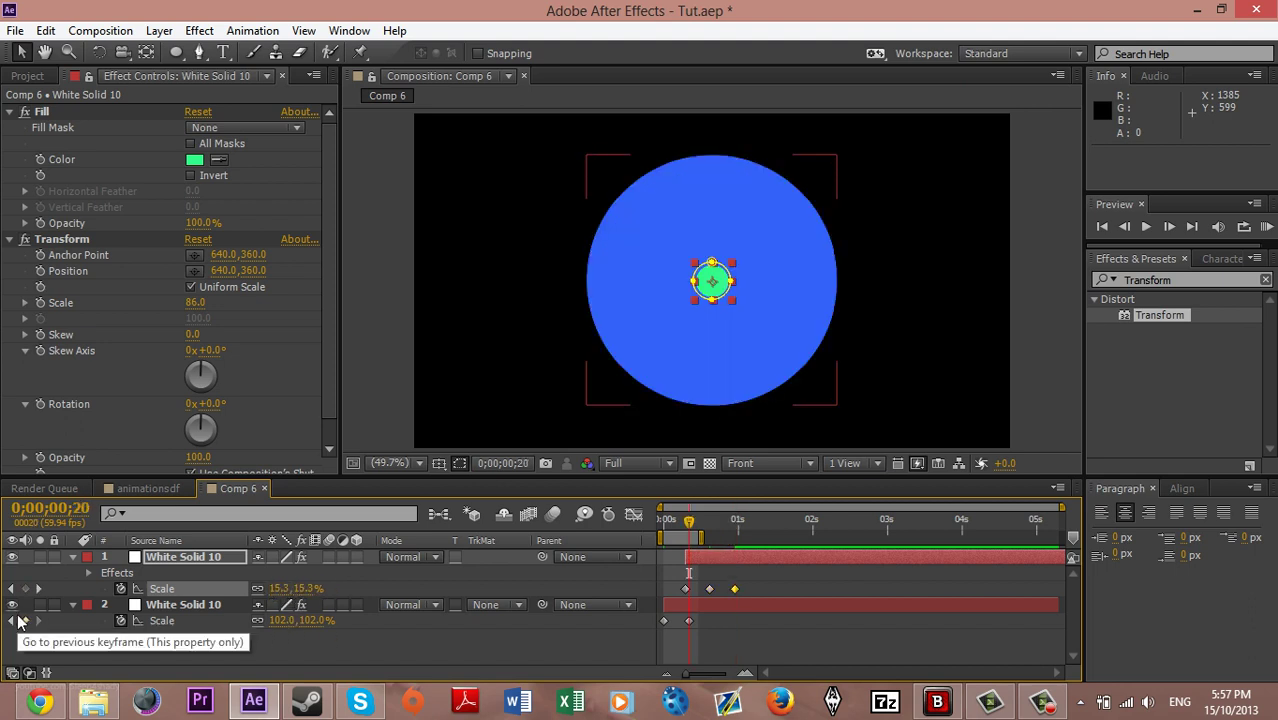
{"action": "key", "text": "shift+Page_Down"}
{"action": "key", "text": "shift+Page_Down"}
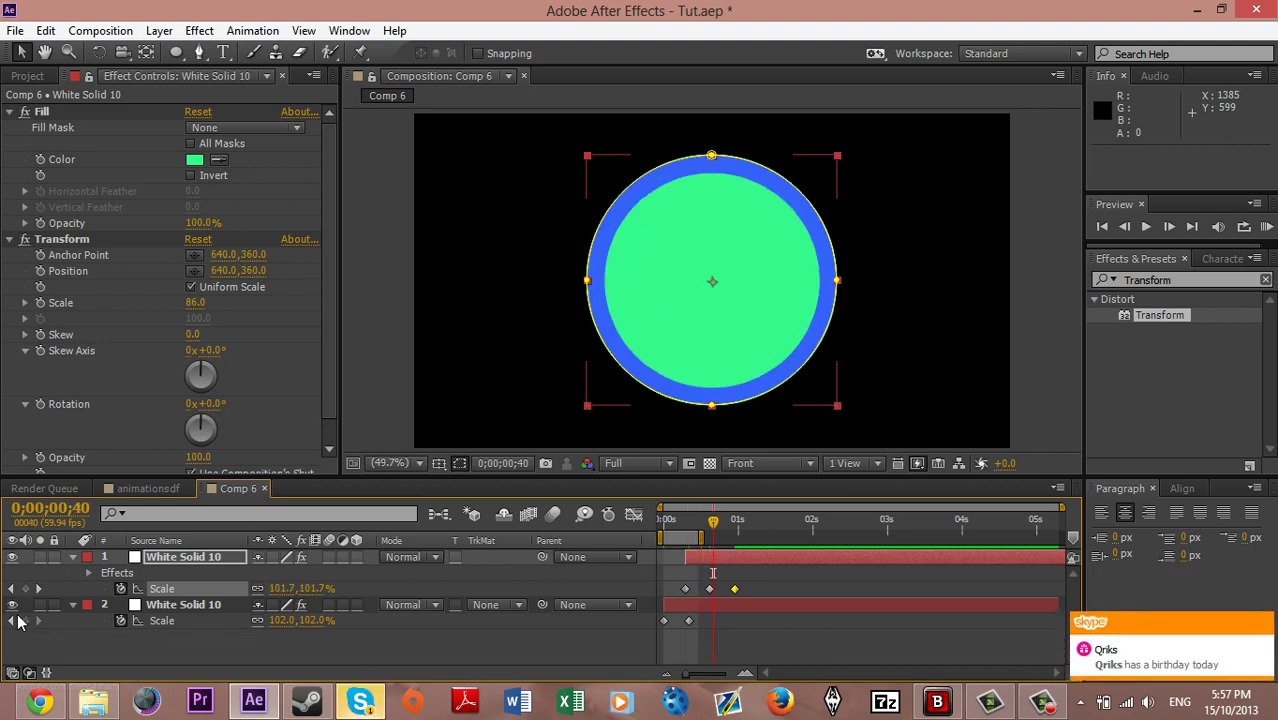
{"action": "left_click", "coordinate": [285, 621]}
{"action": "type", "text": "100"}
{"action": "key", "text": "Return"}
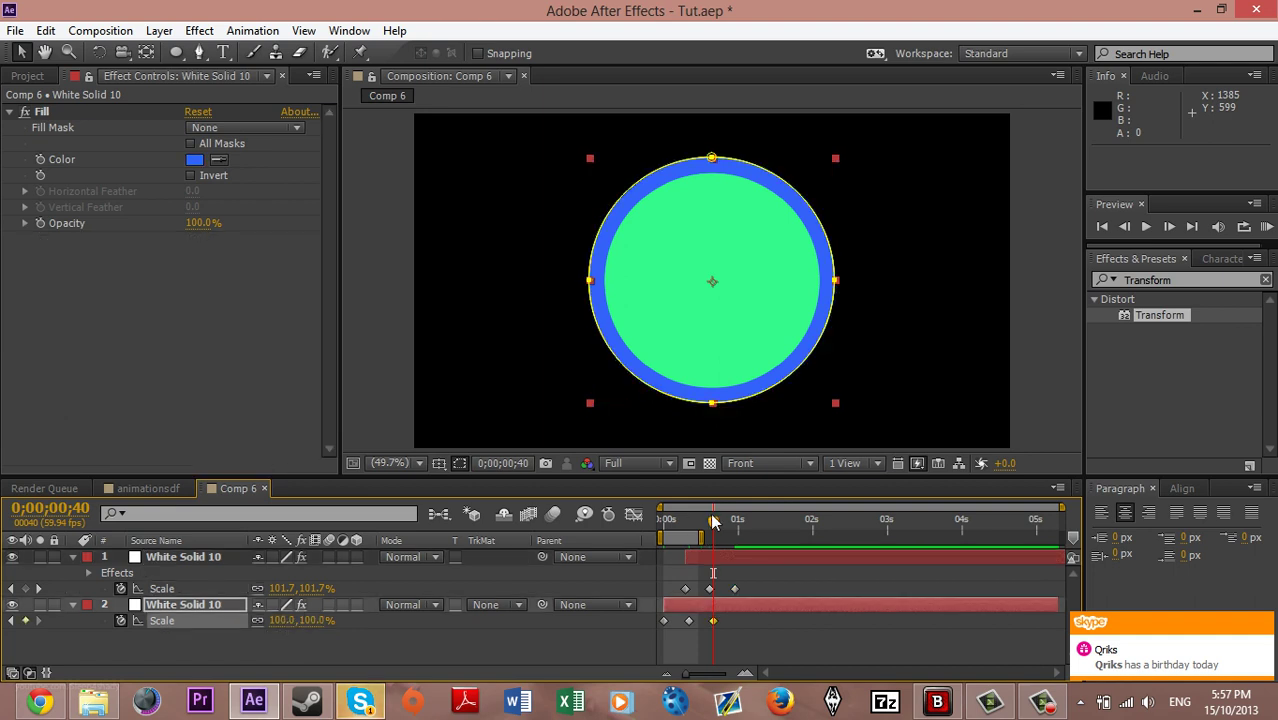
Preview the animation and slide both final Scale keyframes later in time
{"action": "mouse_move", "coordinate": [713, 521]}
{"action": "left_mouse_down"}
{"action": "mouse_move", "coordinate": [668, 521]}
{"action": "mouse_move", "coordinate": [690, 521]}
{"action": "left_mouse_up"}
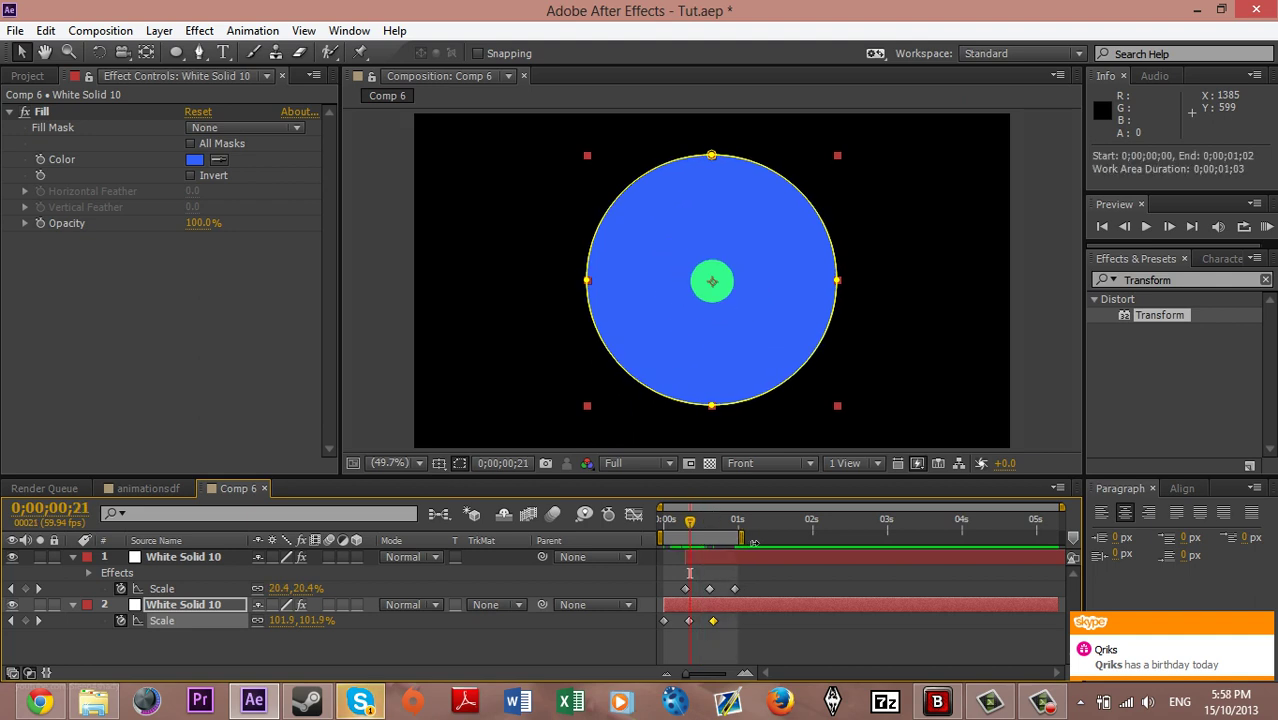
{"action": "left_click", "coordinate": [1265, 227]}
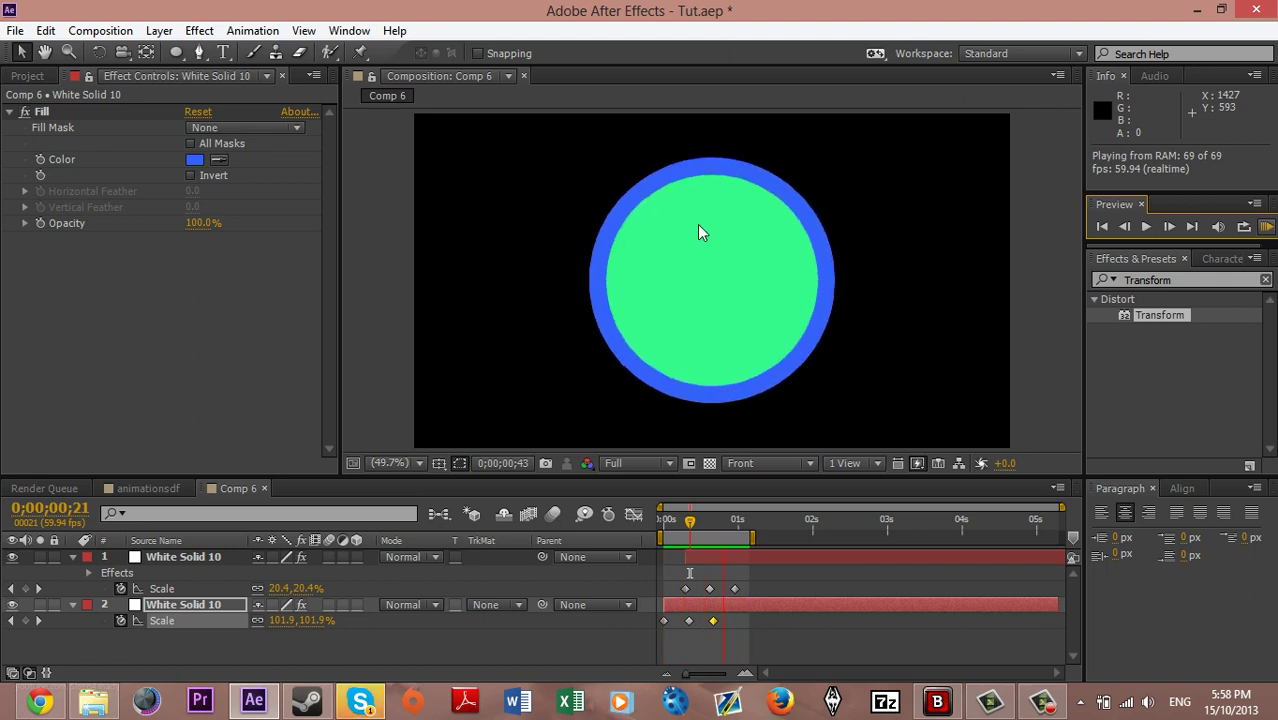
{"action": "left_click", "coordinate": [757, 576]}
{"action": "left_click", "coordinate": [757, 578]}
{"action": "left_click_drag", "start_coordinate": [757, 583], "coordinate": [710, 628]}
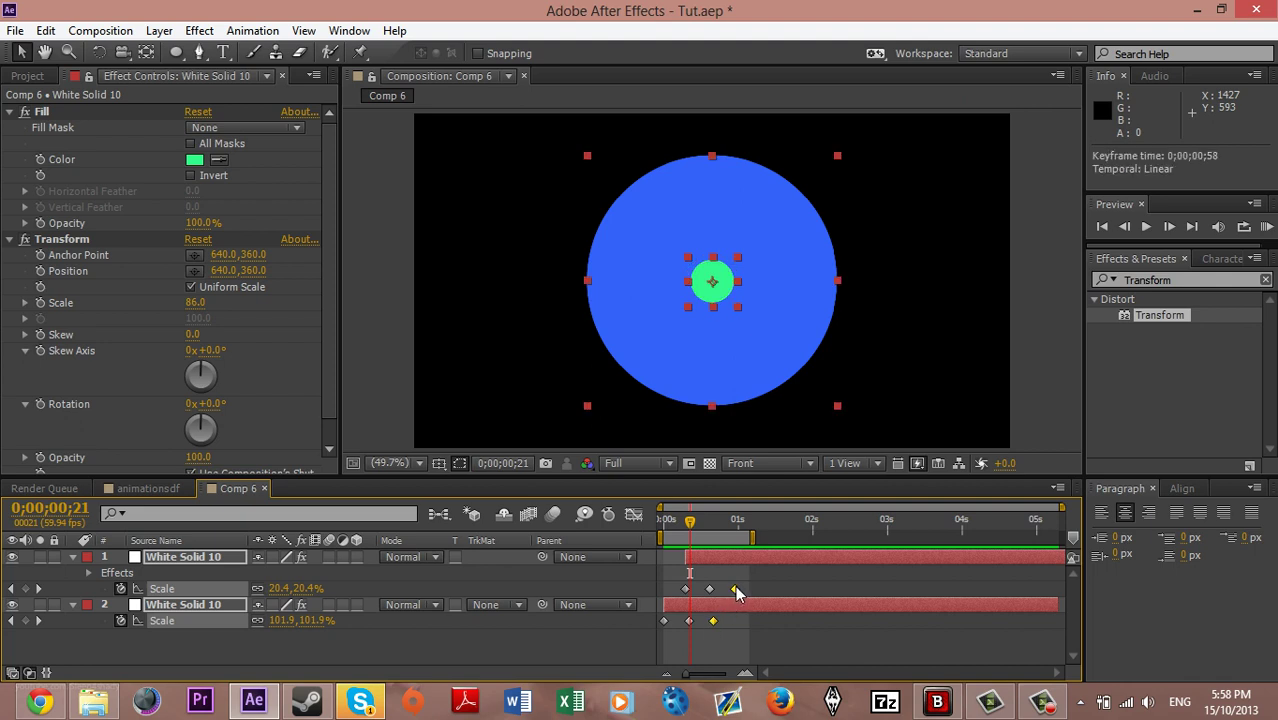
{"action": "left_click_drag", "start_coordinate": [752, 538], "coordinate": [768, 538]}
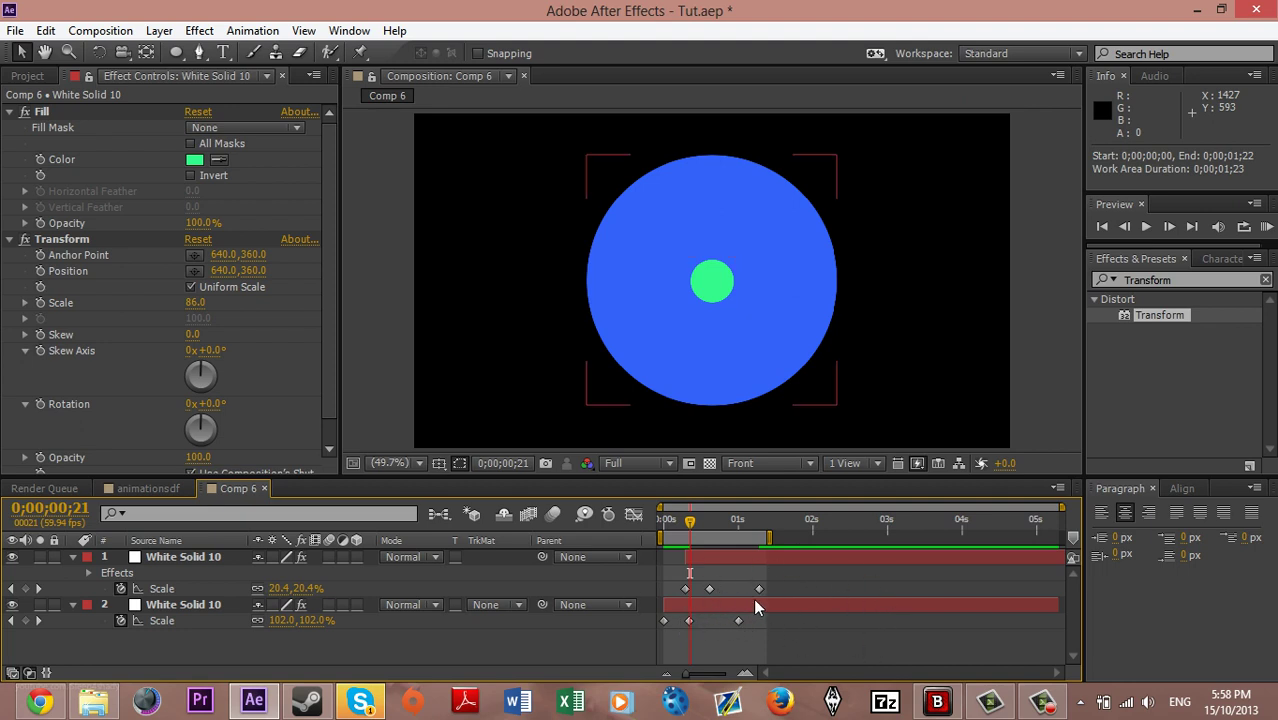
{"action": "left_click", "coordinate": [150, 489]}
{"action": "left_click", "coordinate": [729, 520]}
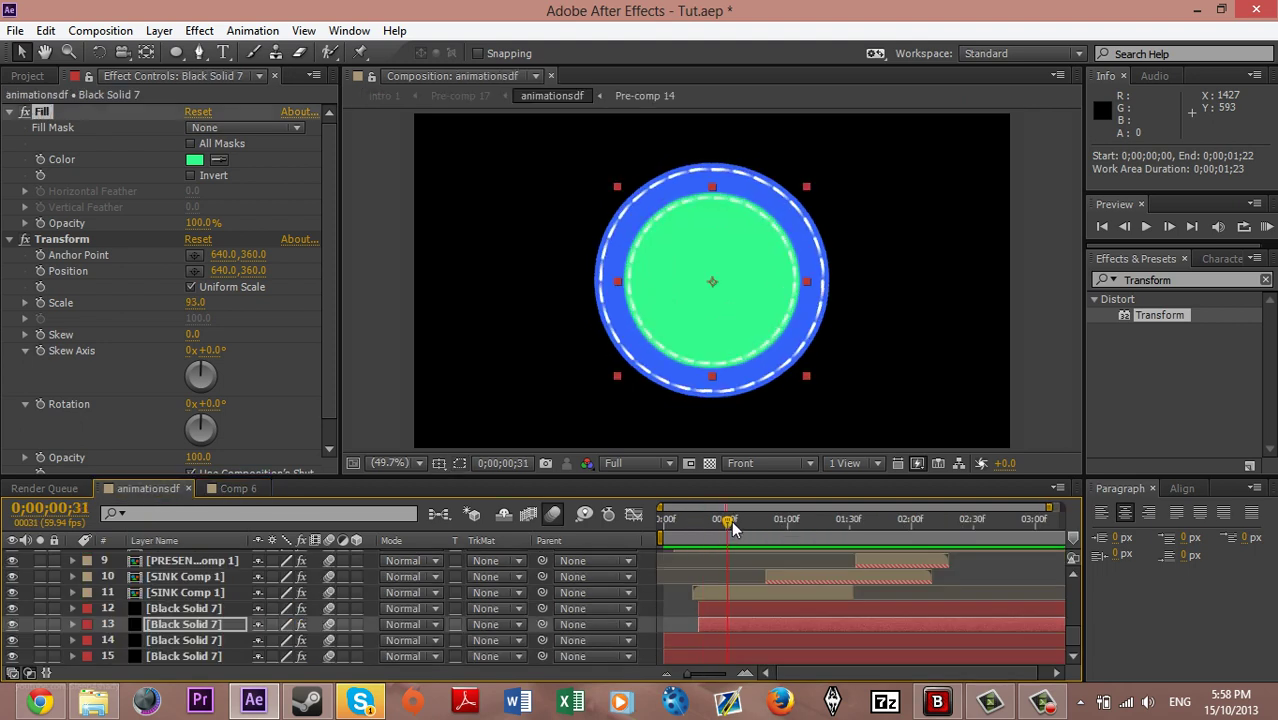
{"action": "left_click_drag", "start_coordinate": [731, 520], "coordinate": [705, 520]}
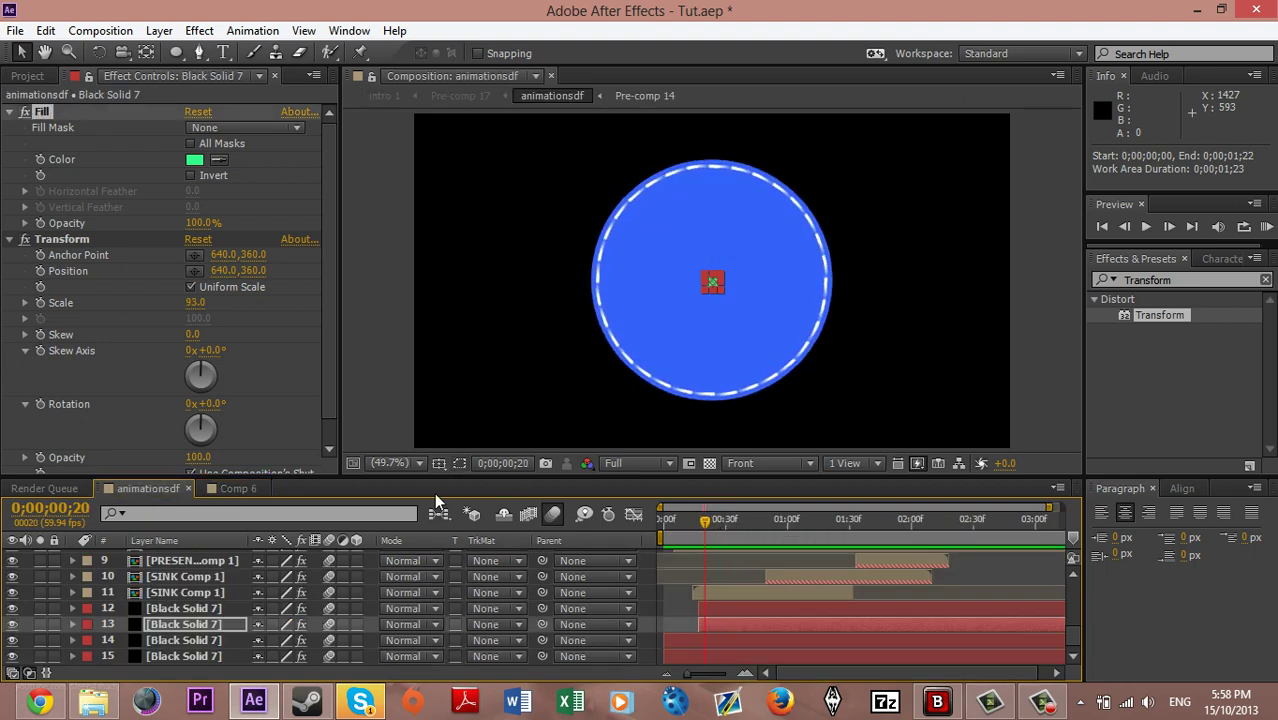
{"action": "left_click", "coordinate": [741, 519]}
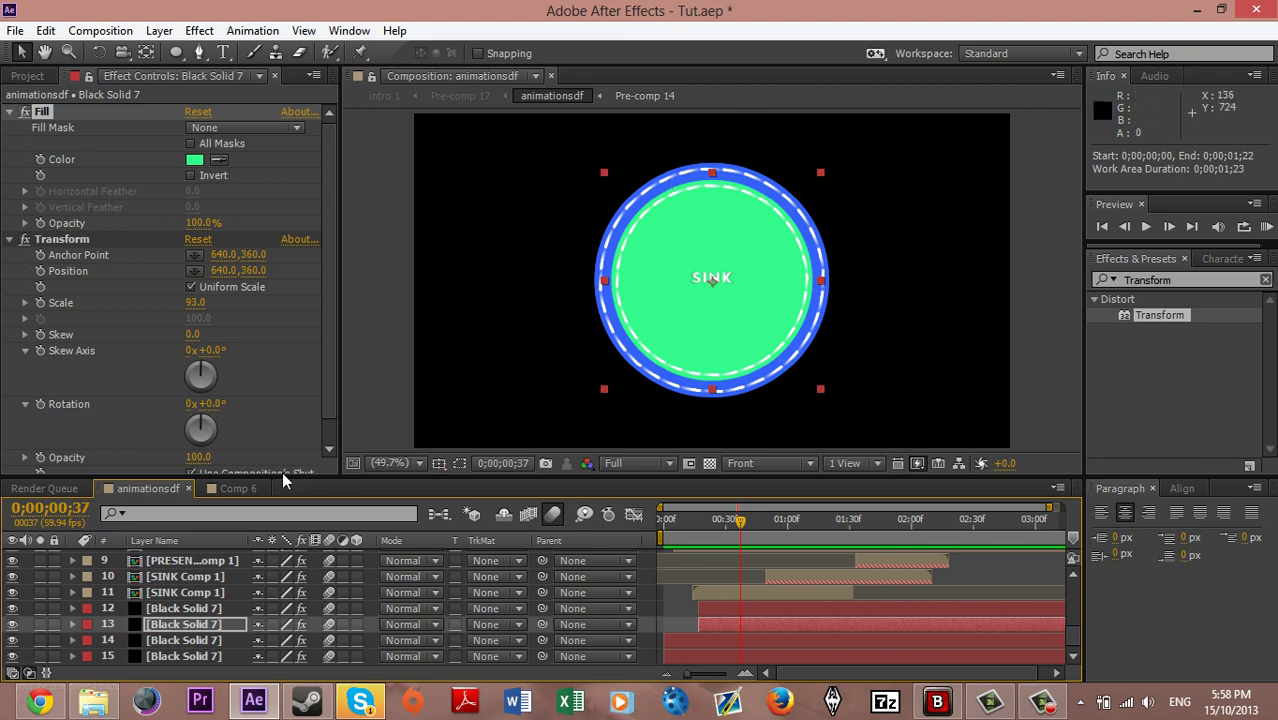
{"action": "left_click", "coordinate": [240, 488]}
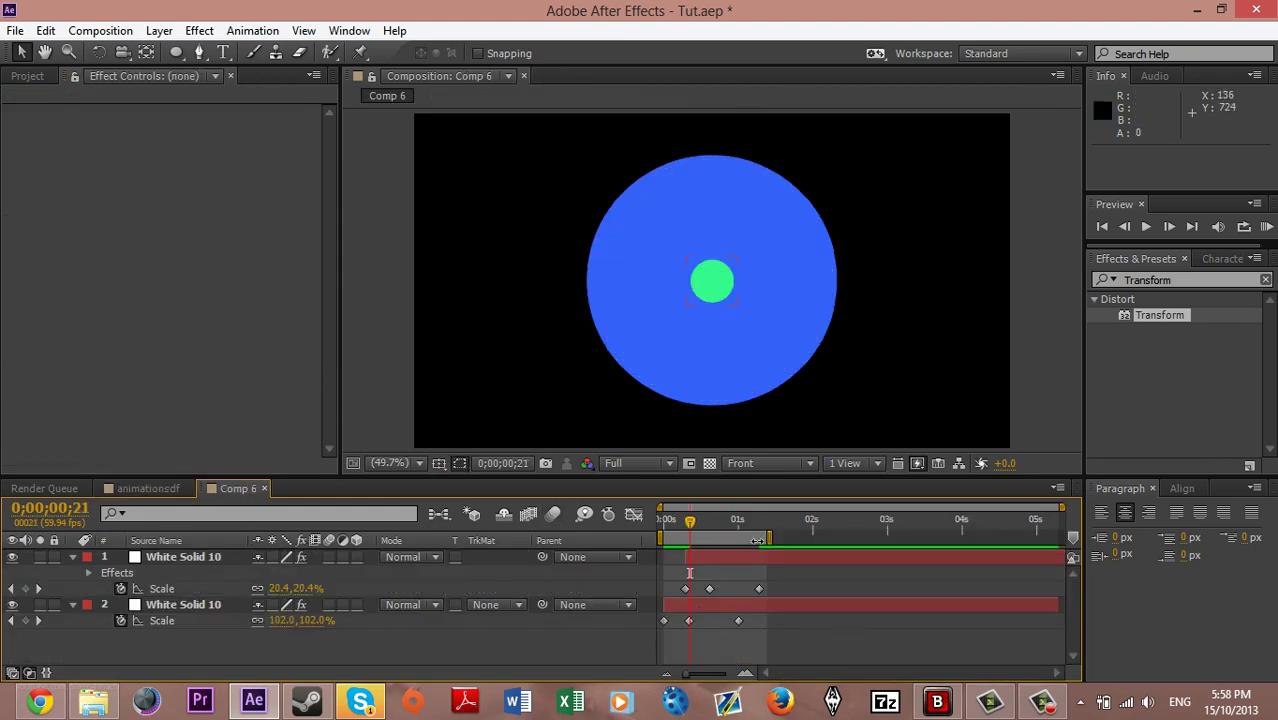
{"action": "key", "text": "space"}
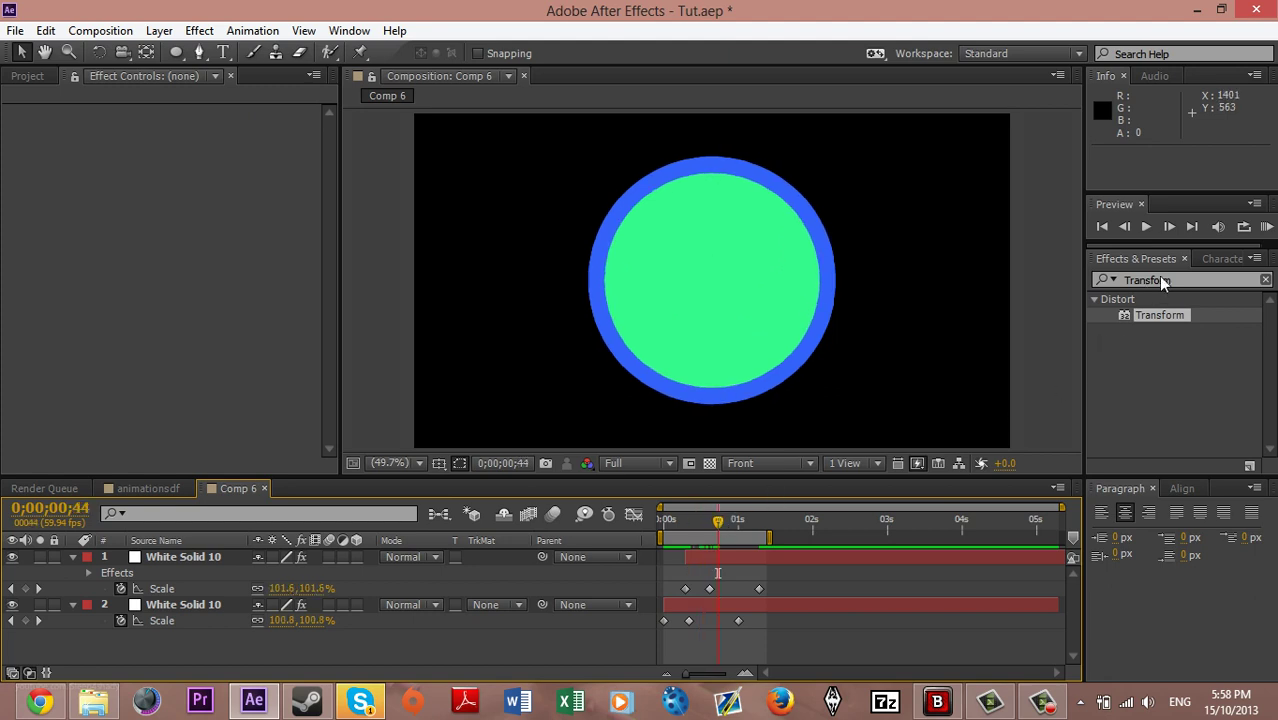
Duplicate White Solid 10 and apply the Vegas effect to the copy
{"action": "left_click", "coordinate": [166, 558]}
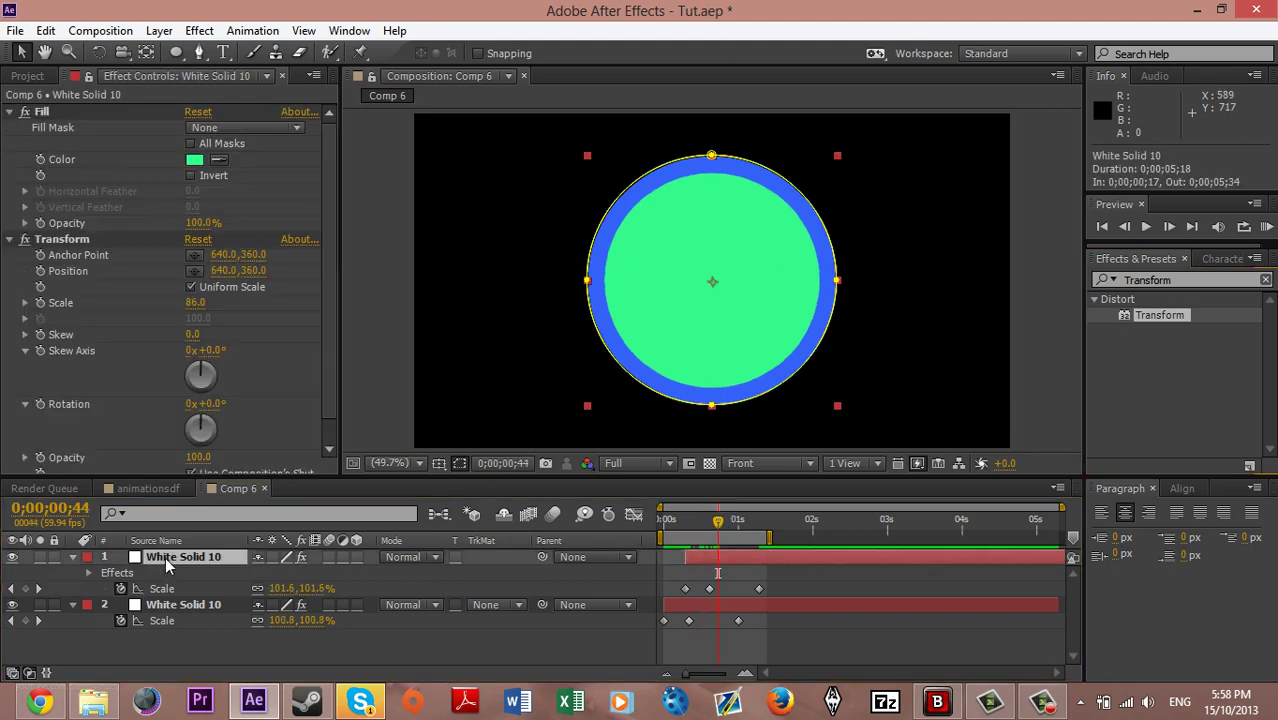
{"action": "key", "text": "ctrl+d"}
{"action": "left_click", "coordinate": [1181, 286]}
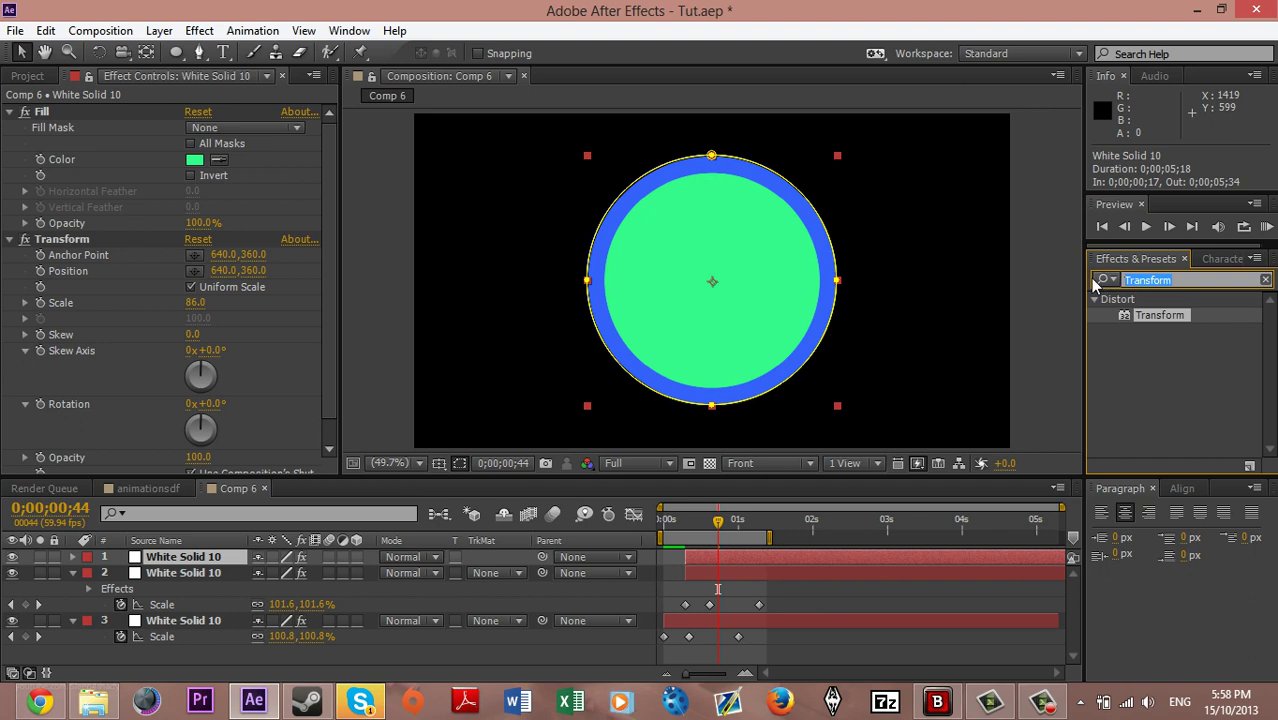
{"action": "type", "text": "Vegas"}
{"action": "left_click", "coordinate": [1155, 346]}
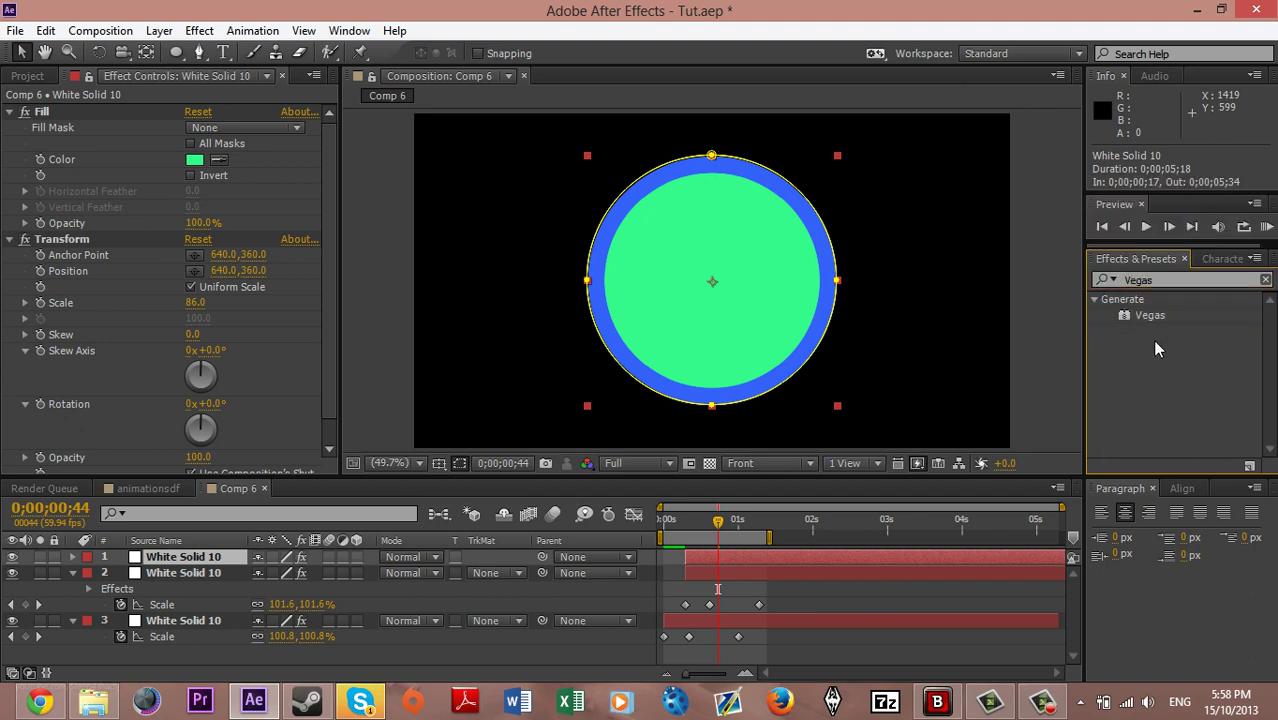
{"action": "left_click", "coordinate": [1150, 316]}
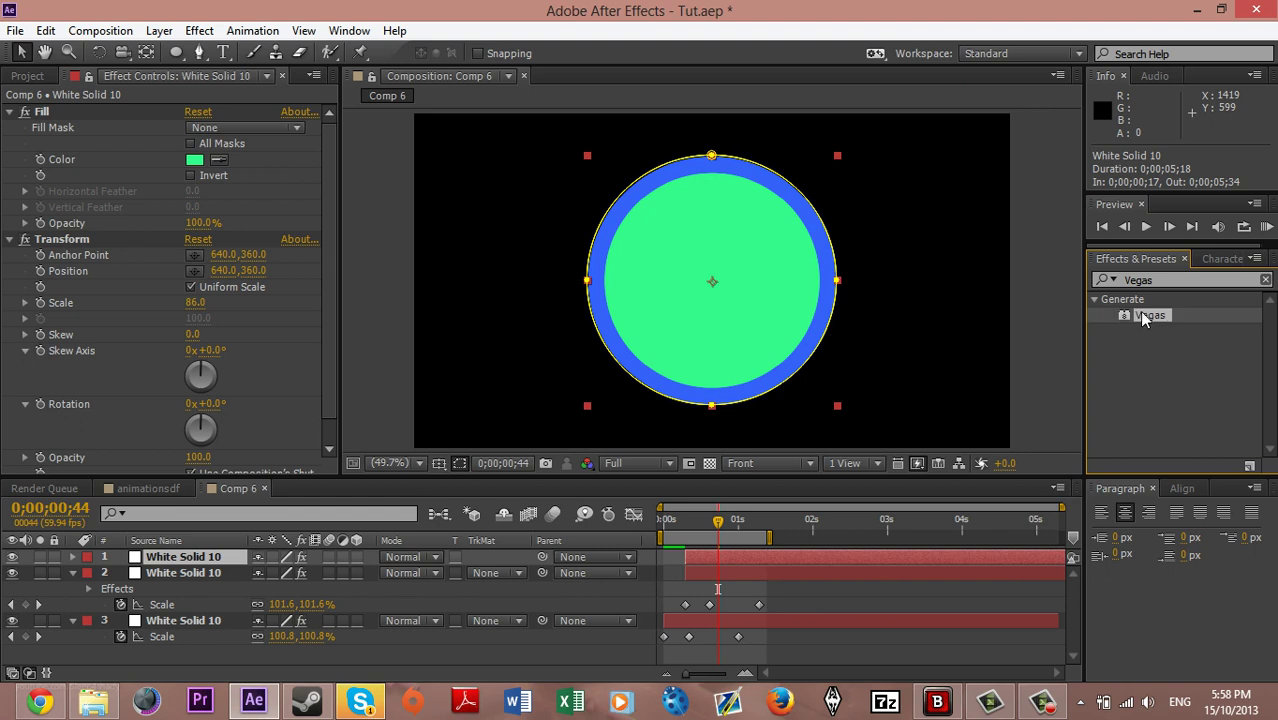
{"action": "left_click_drag", "start_coordinate": [1128, 317], "coordinate": [225, 561]}
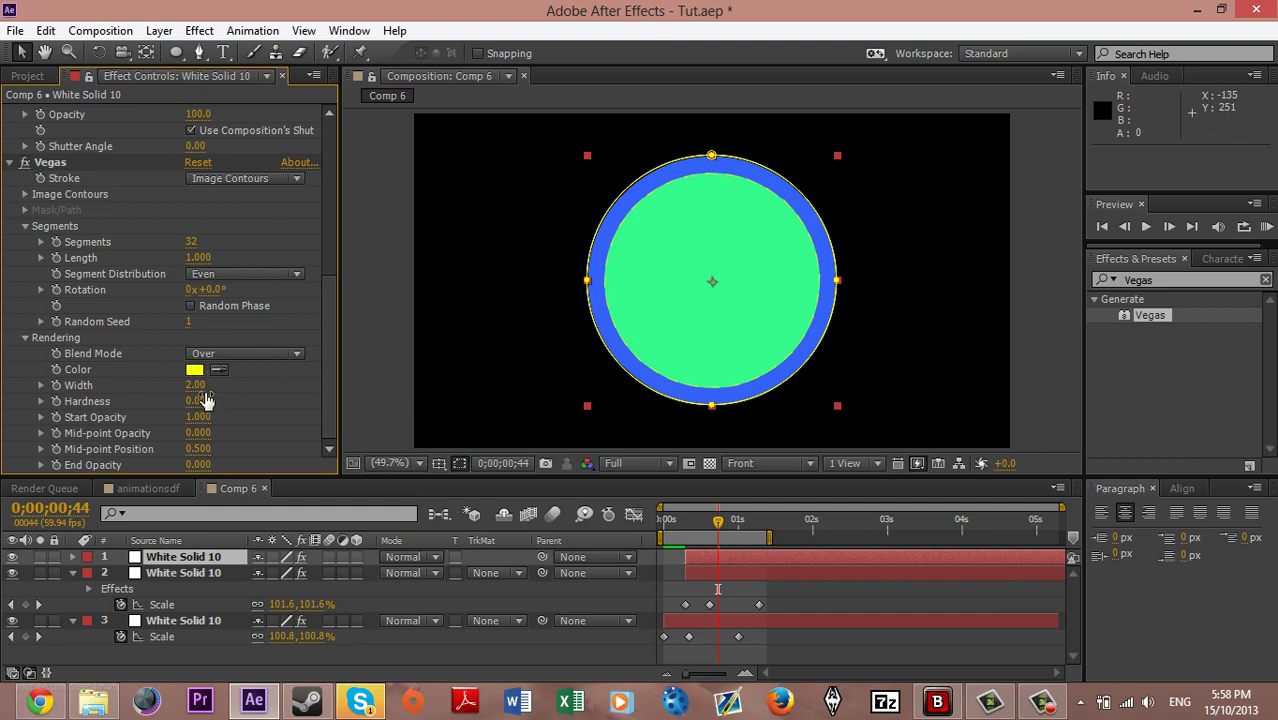
Set Vegas to stroke the Mask/Path with Even segments and width 7.40
{"action": "left_click", "coordinate": [227, 180]}
{"action": "left_click", "coordinate": [236, 214]}
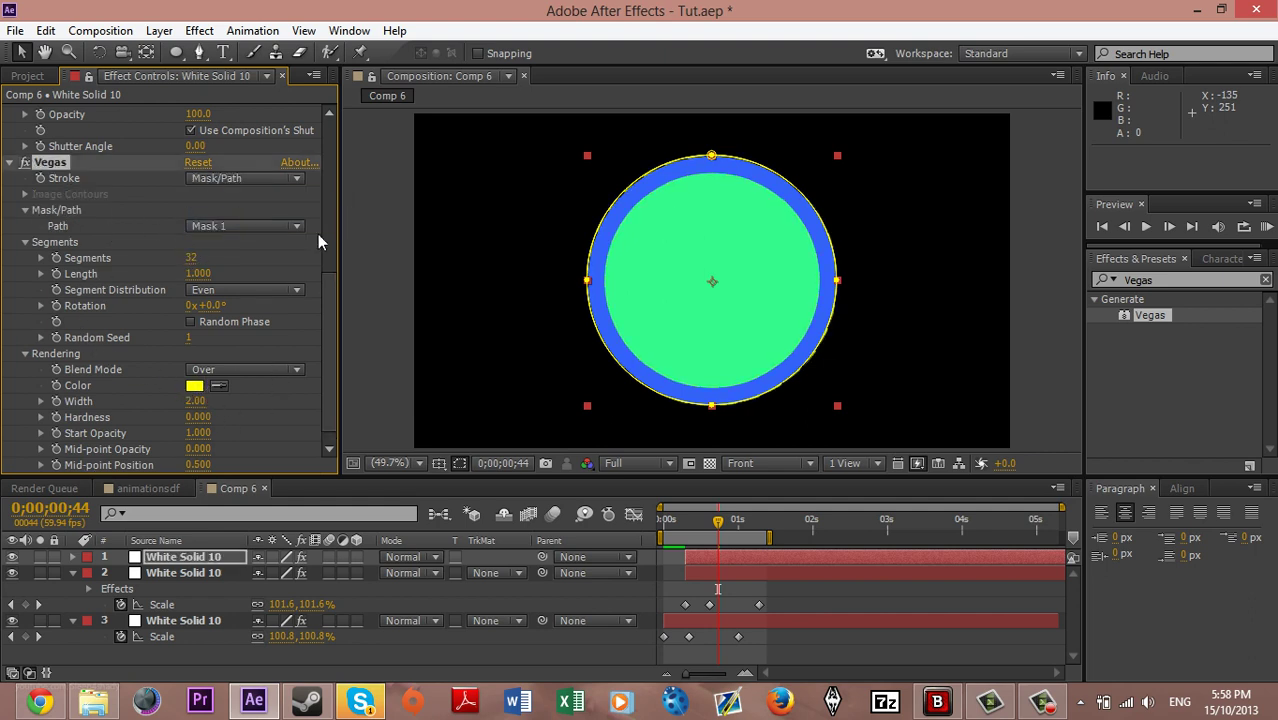
{"action": "left_click", "coordinate": [298, 291]}
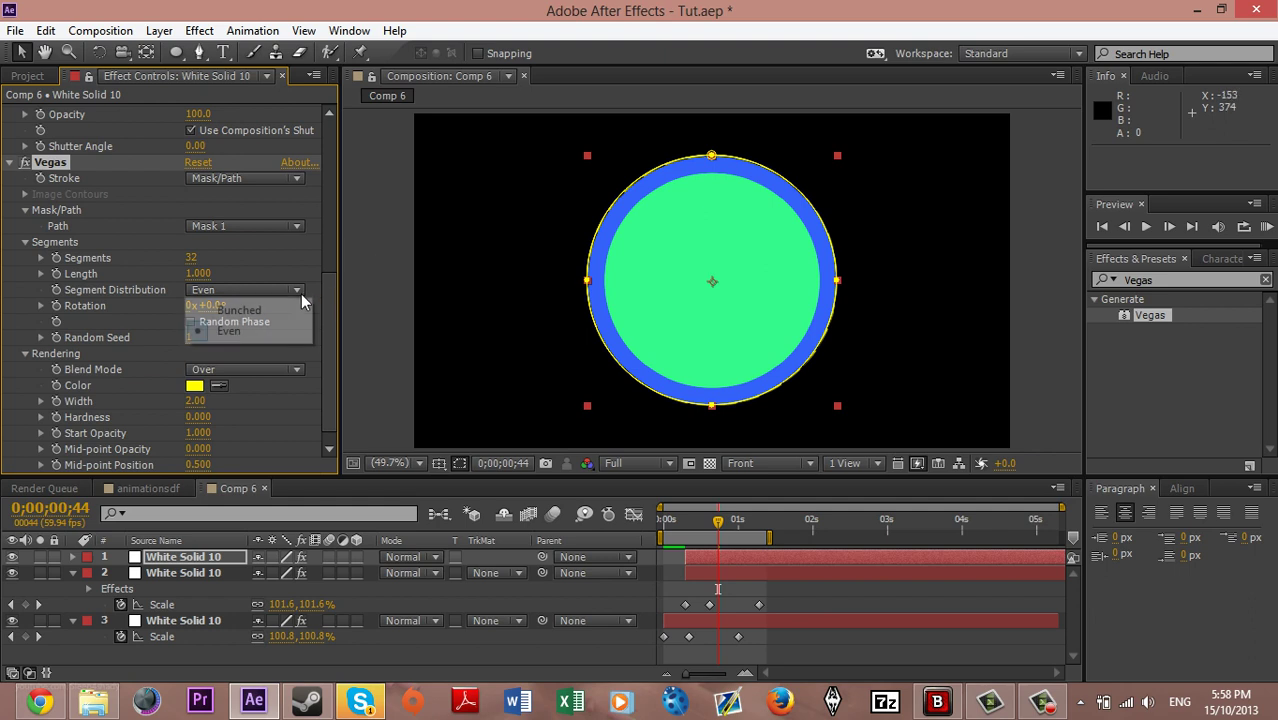
{"action": "left_click", "coordinate": [226, 340]}
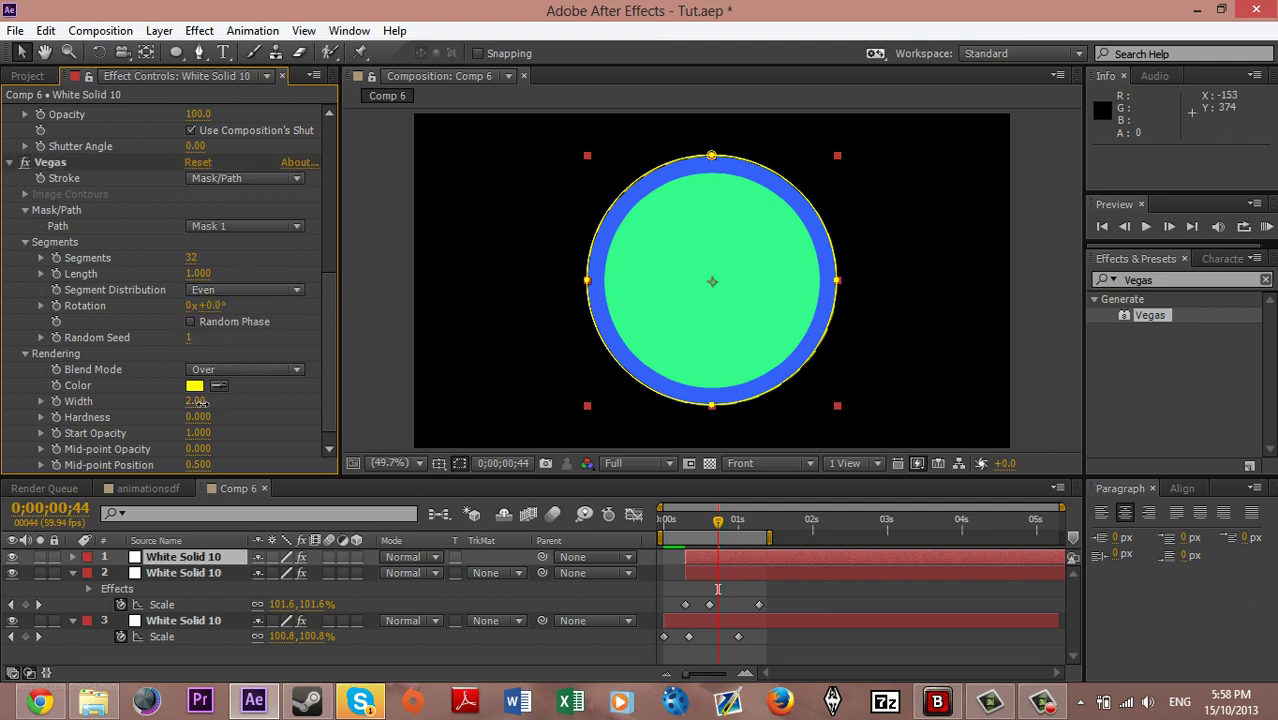
{"action": "mouse_move", "coordinate": [203, 401]}
{"action": "left_mouse_down"}
{"action": "mouse_move", "coordinate": [332, 392]}
{"action": "mouse_move", "coordinate": [250, 402]}
{"action": "left_mouse_up"}
{"action": "left_click", "coordinate": [322, 226]}
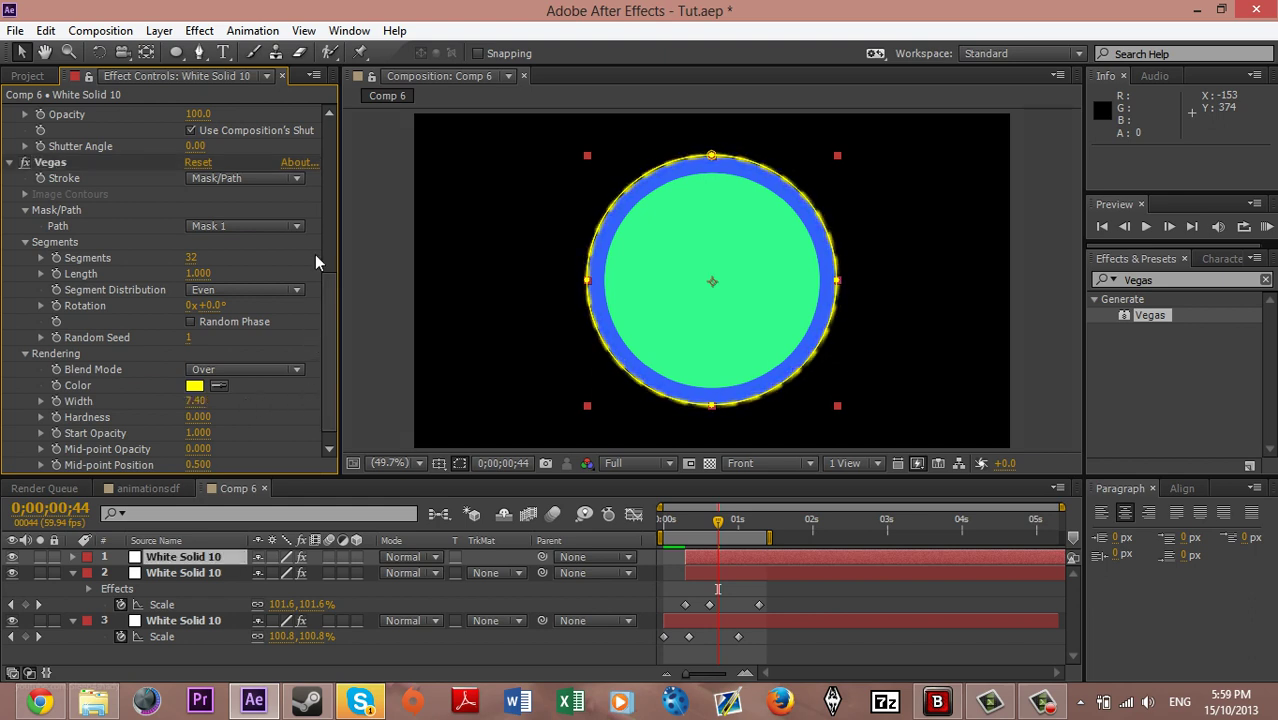
{"action": "left_click", "coordinate": [423, 326]}
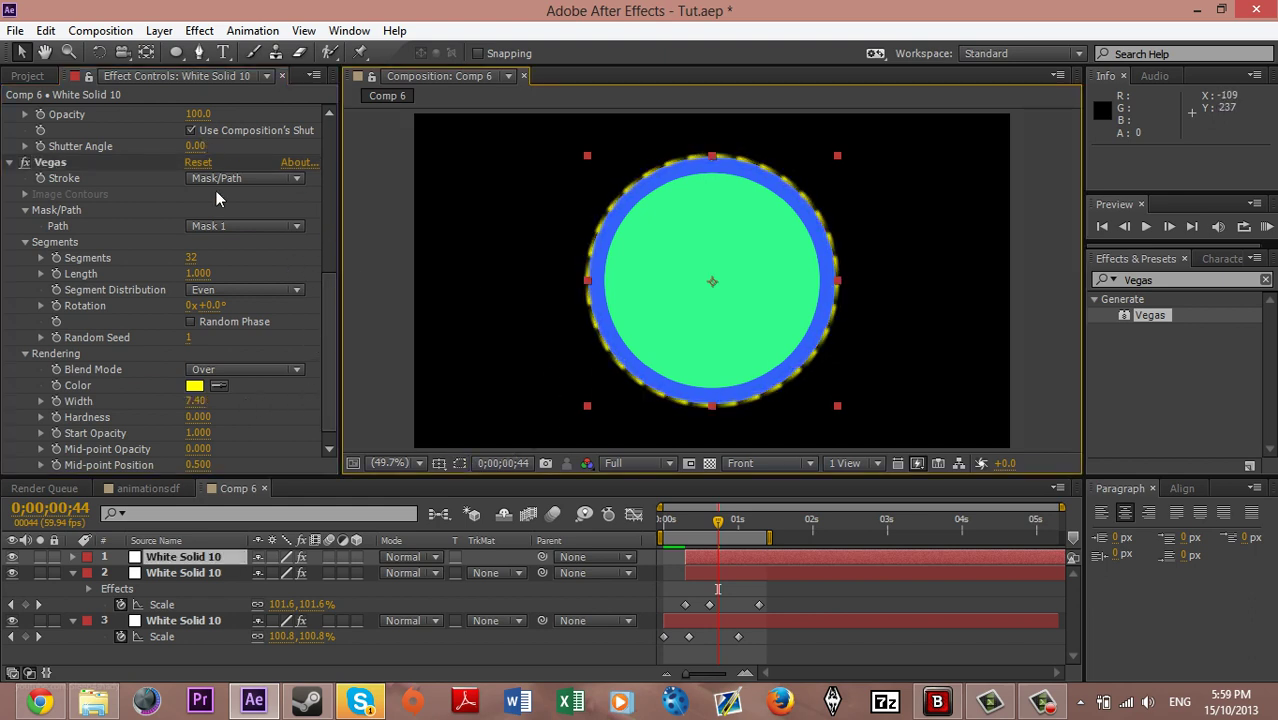
{"action": "left_click", "coordinate": [208, 424]}
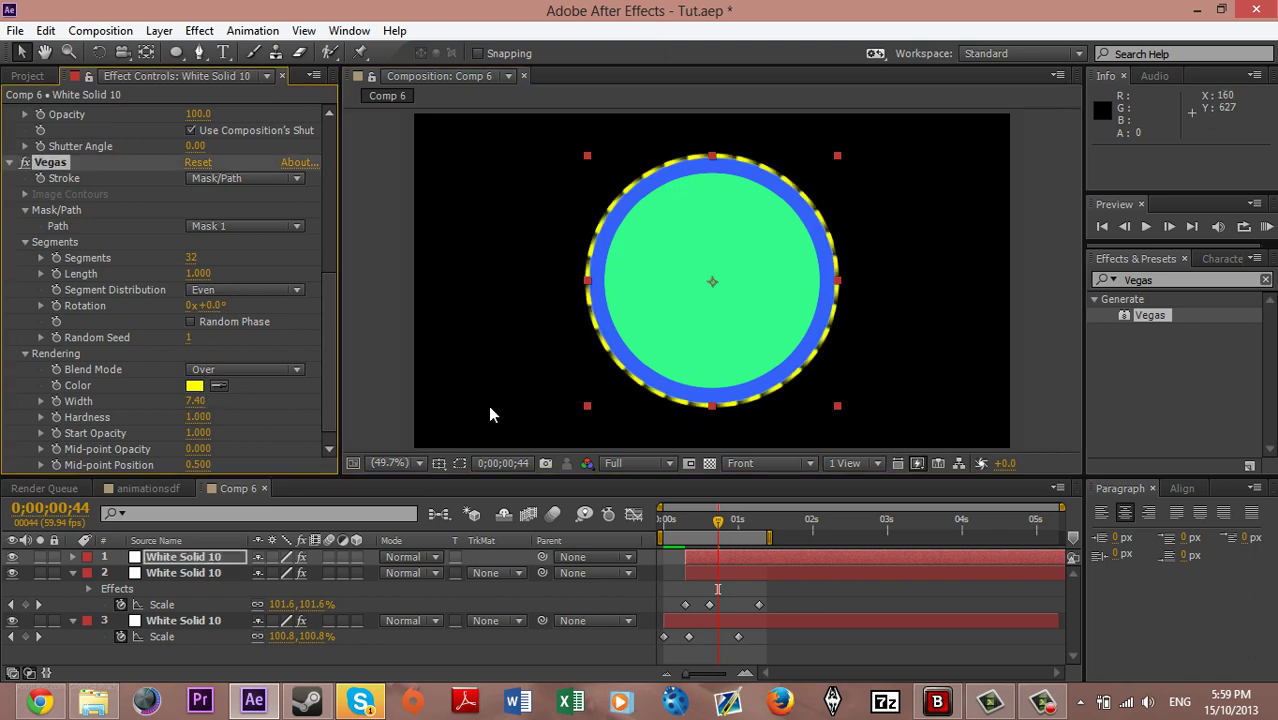
Make the Vegas stroke white and reduce it to 17 segments
{"action": "left_click", "coordinate": [194, 386]}
{"action": "left_click", "coordinate": [344, 378]}
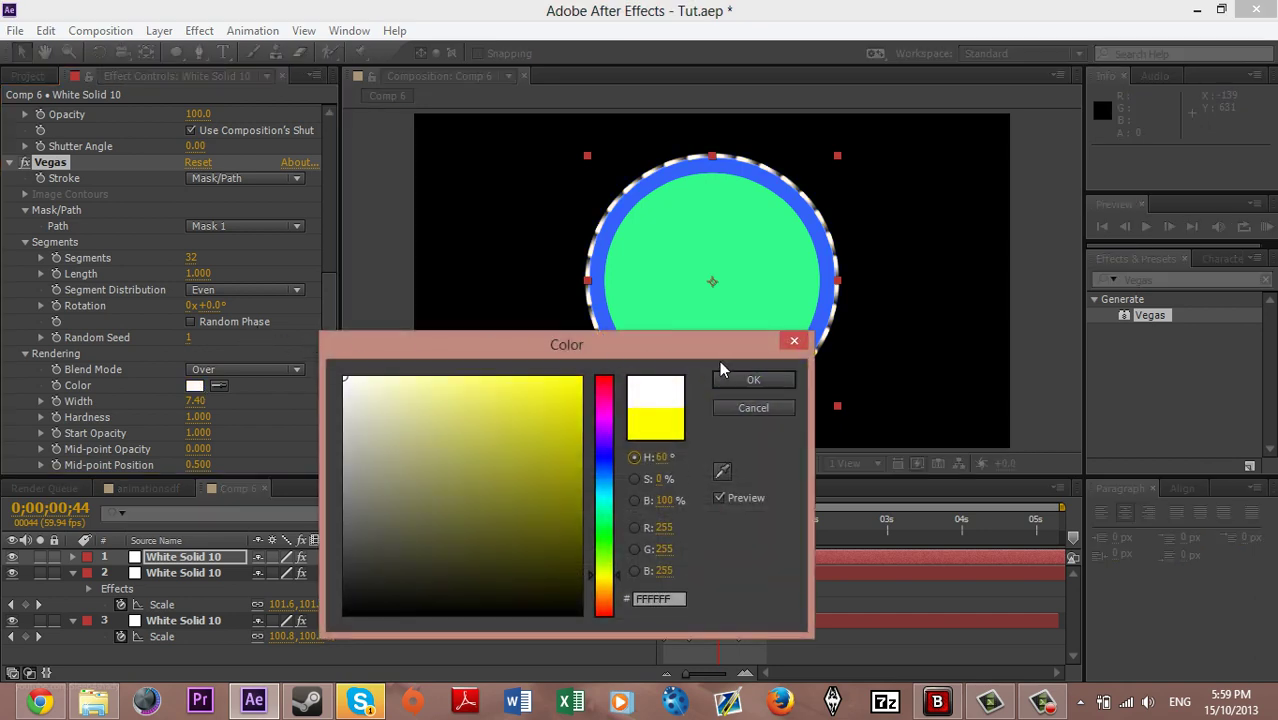
{"action": "left_click", "coordinate": [751, 380]}
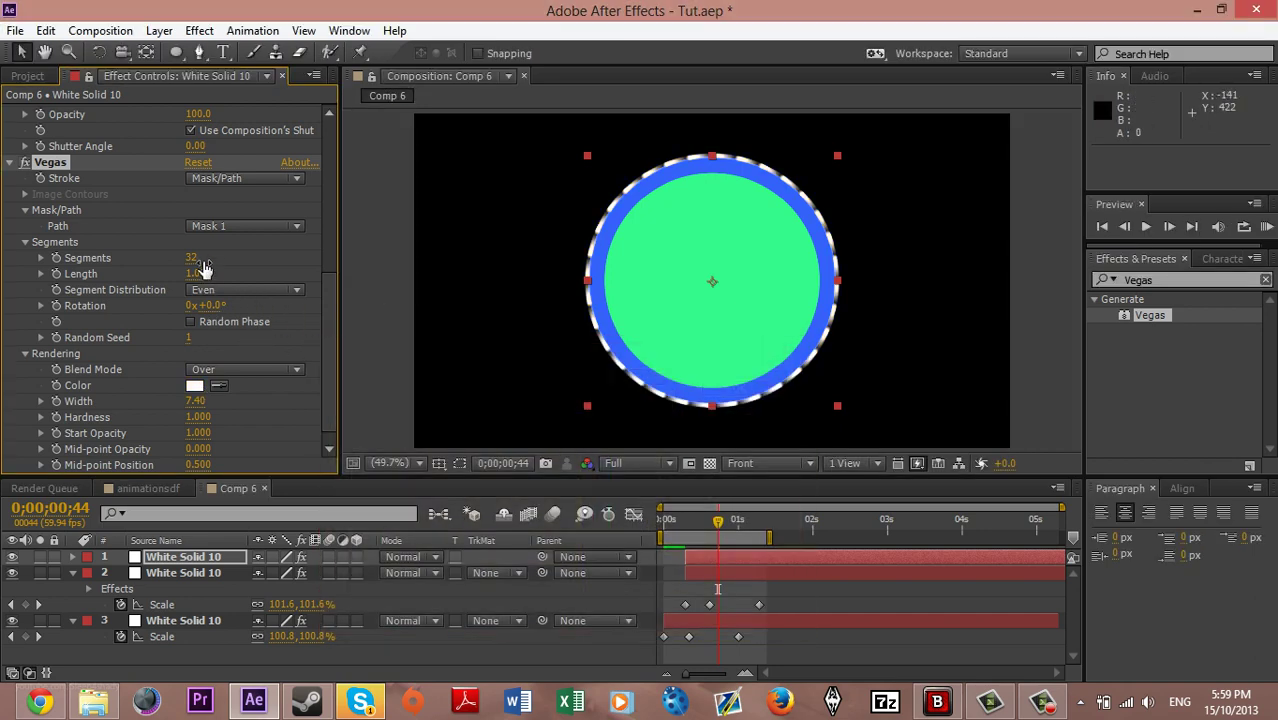
{"action": "left_click_drag", "start_coordinate": [191, 258], "coordinate": [188, 258]}
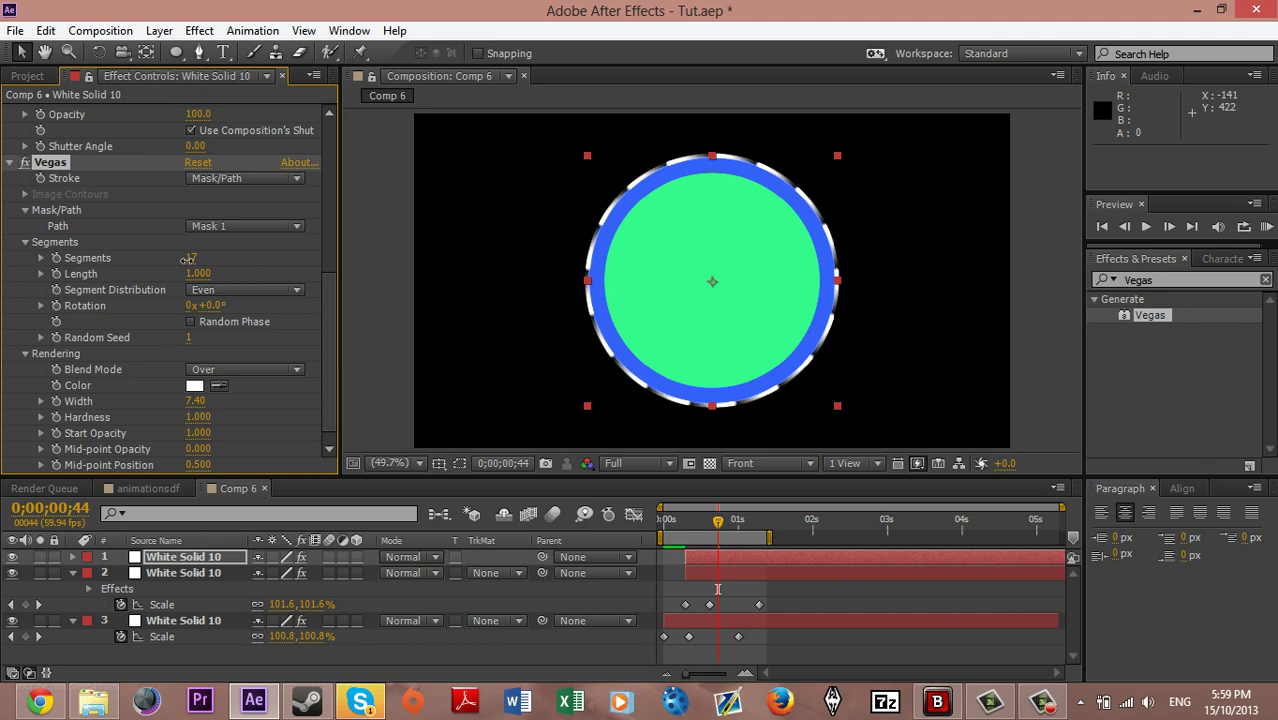
{"action": "left_click", "coordinate": [148, 488]}
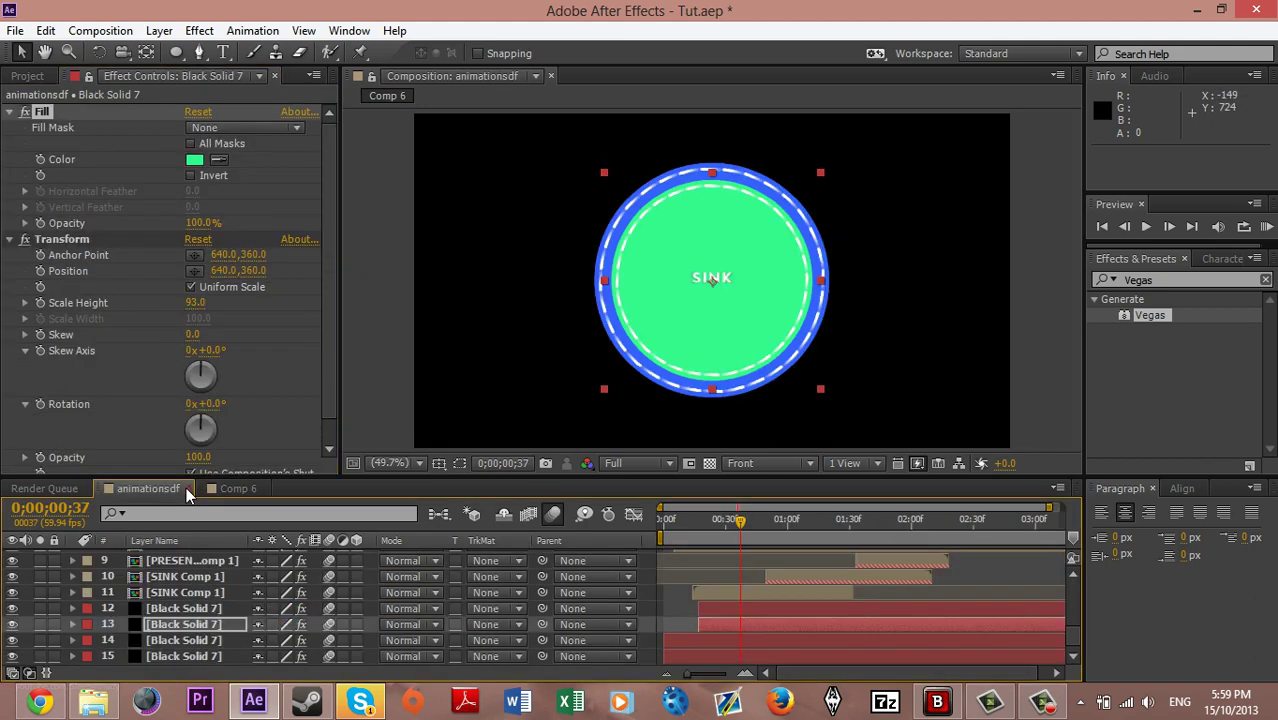
{"action": "left_click", "coordinate": [224, 488]}
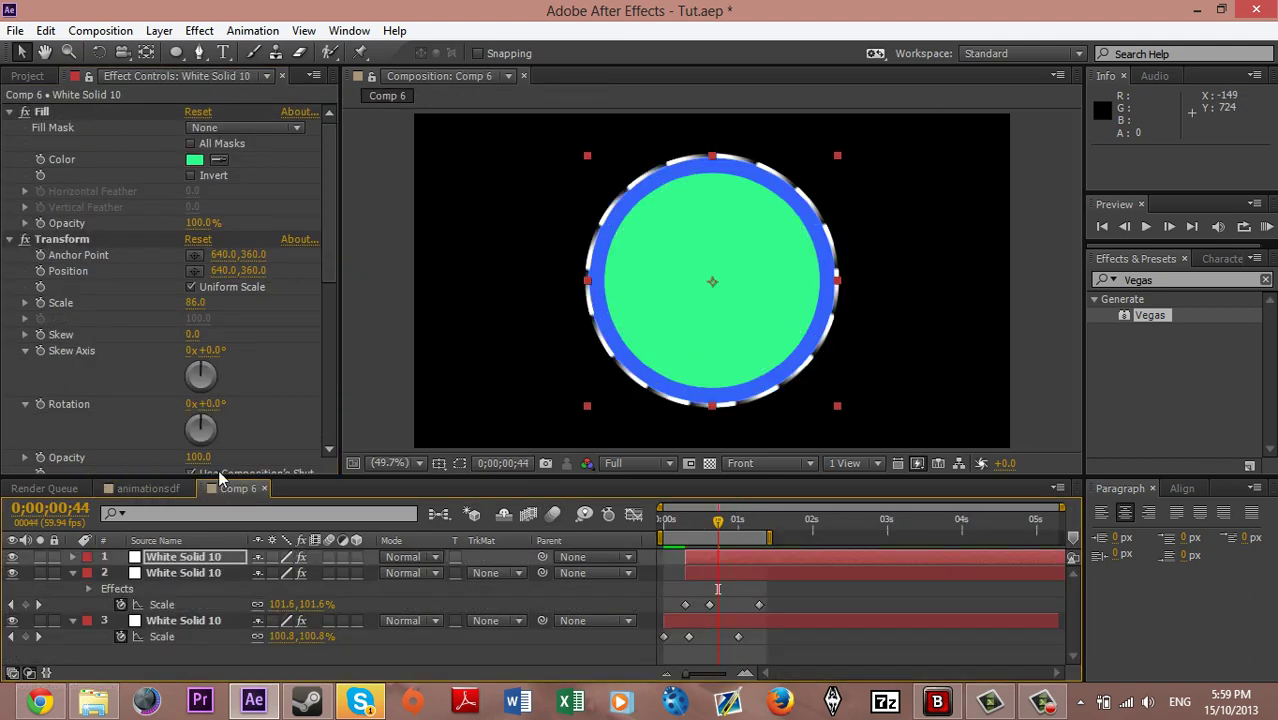
{"action": "left_click_drag", "start_coordinate": [205, 304], "coordinate": [200, 312]}
{"action": "left_click", "coordinate": [200, 312]}
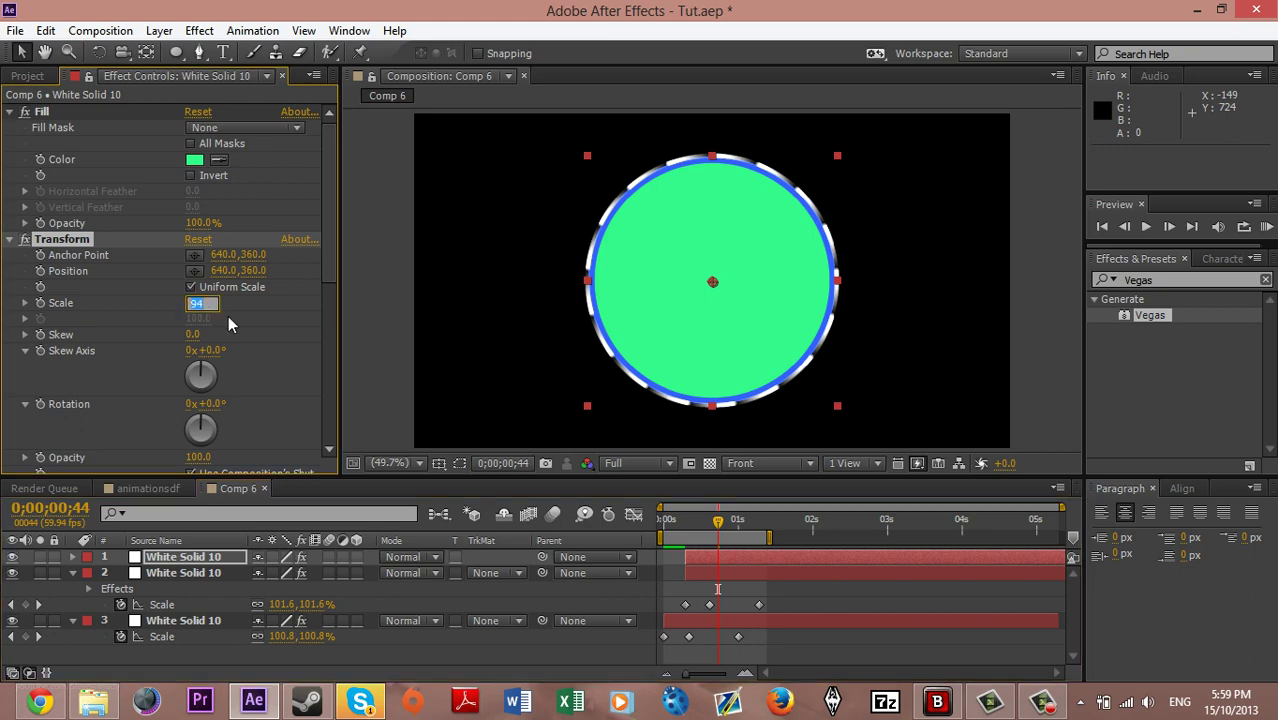
{"action": "key", "text": "Return"}
{"action": "left_click_drag", "start_coordinate": [198, 303], "coordinate": [210, 310]}
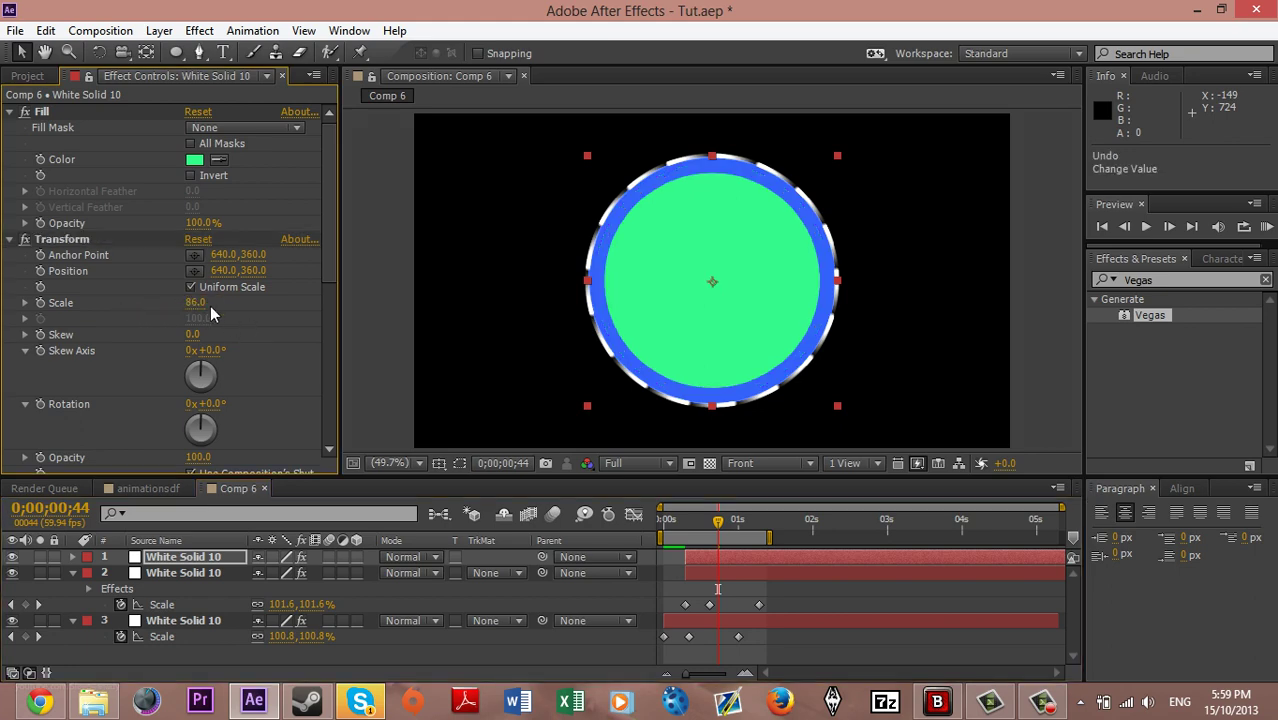
{"action": "scroll", "coordinate": [205, 230], "scroll_direction": "down", "scroll_amount": 9}
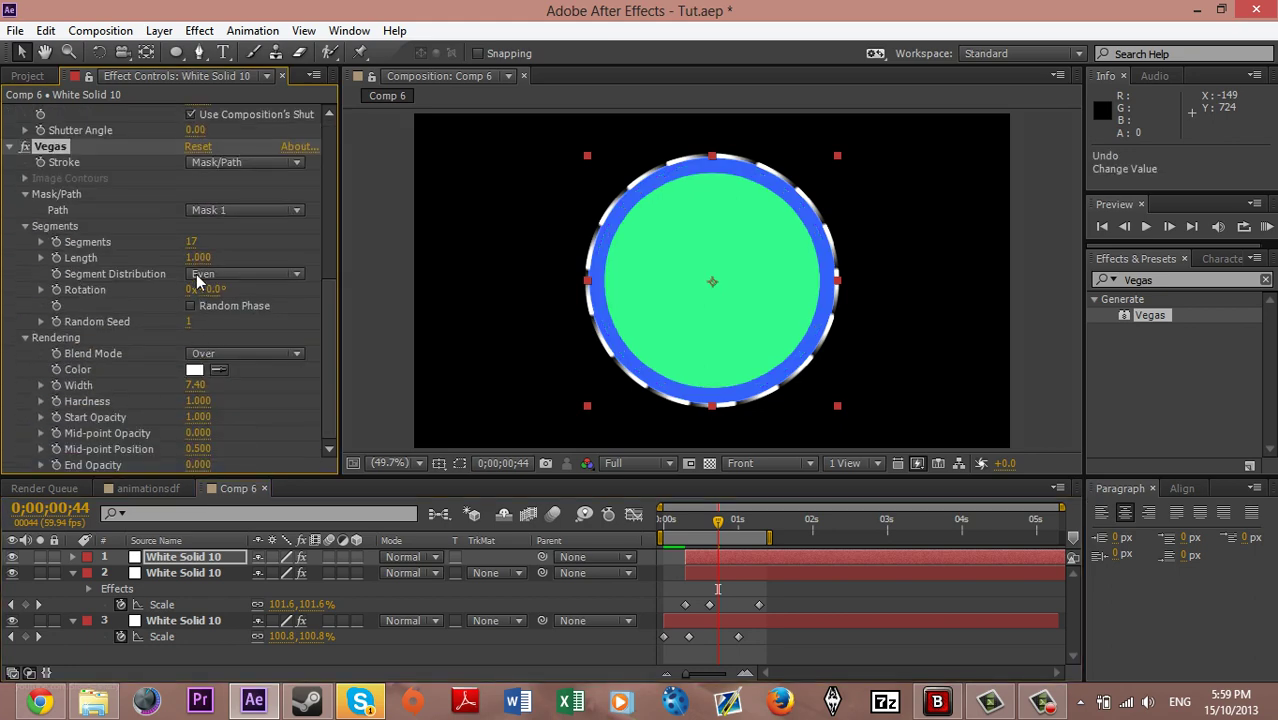
{"action": "left_click", "coordinate": [198, 242]}
{"action": "left_click", "coordinate": [314, 242]}
{"action": "left_click", "coordinate": [172, 490]}
{"action": "left_click", "coordinate": [217, 487]}
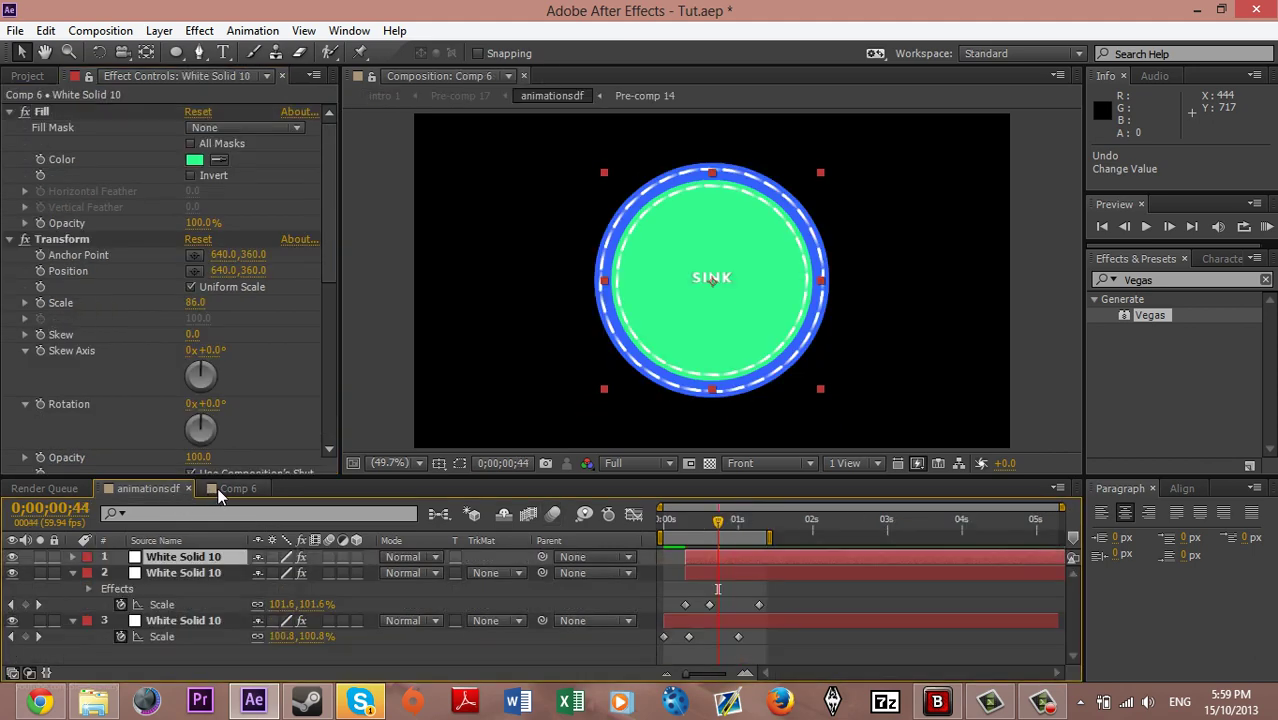
Add a Transform effect to layer 2 and set its scale to 86
{"action": "left_click", "coordinate": [163, 488]}
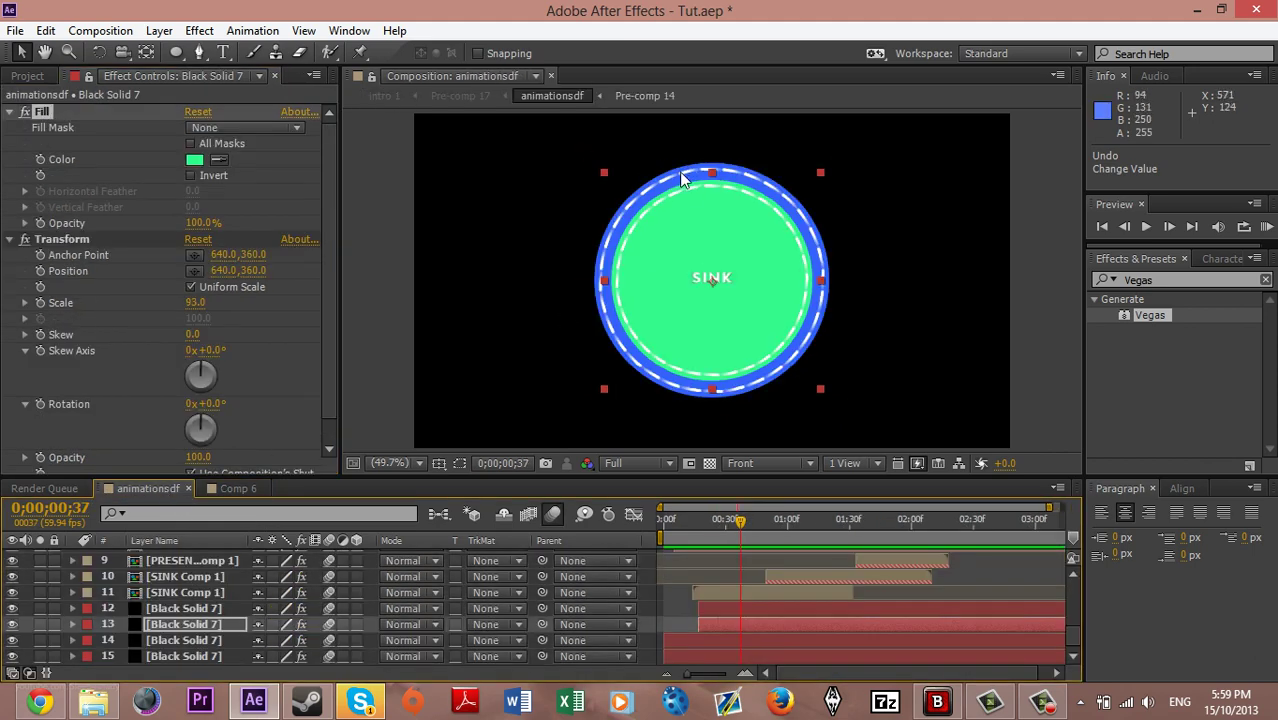
{"action": "left_click", "coordinate": [236, 488]}
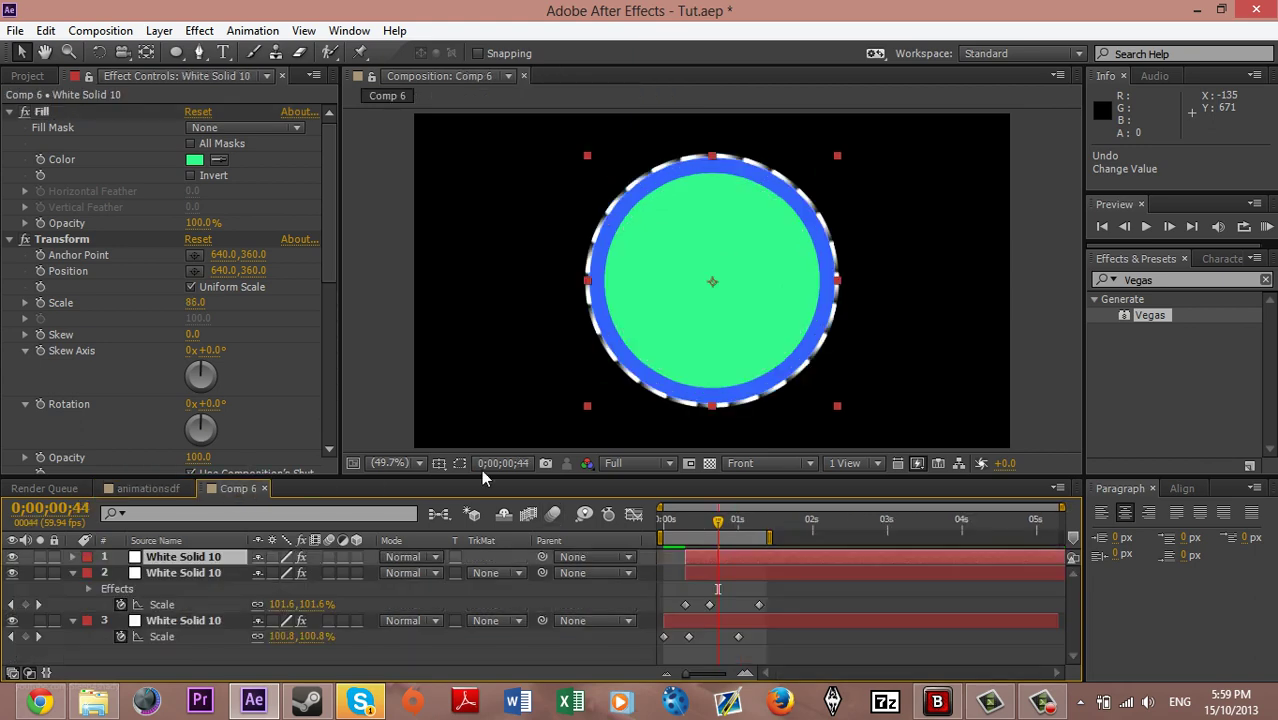
{"action": "left_click", "coordinate": [1165, 281]}
{"action": "type", "text": "Trans"}
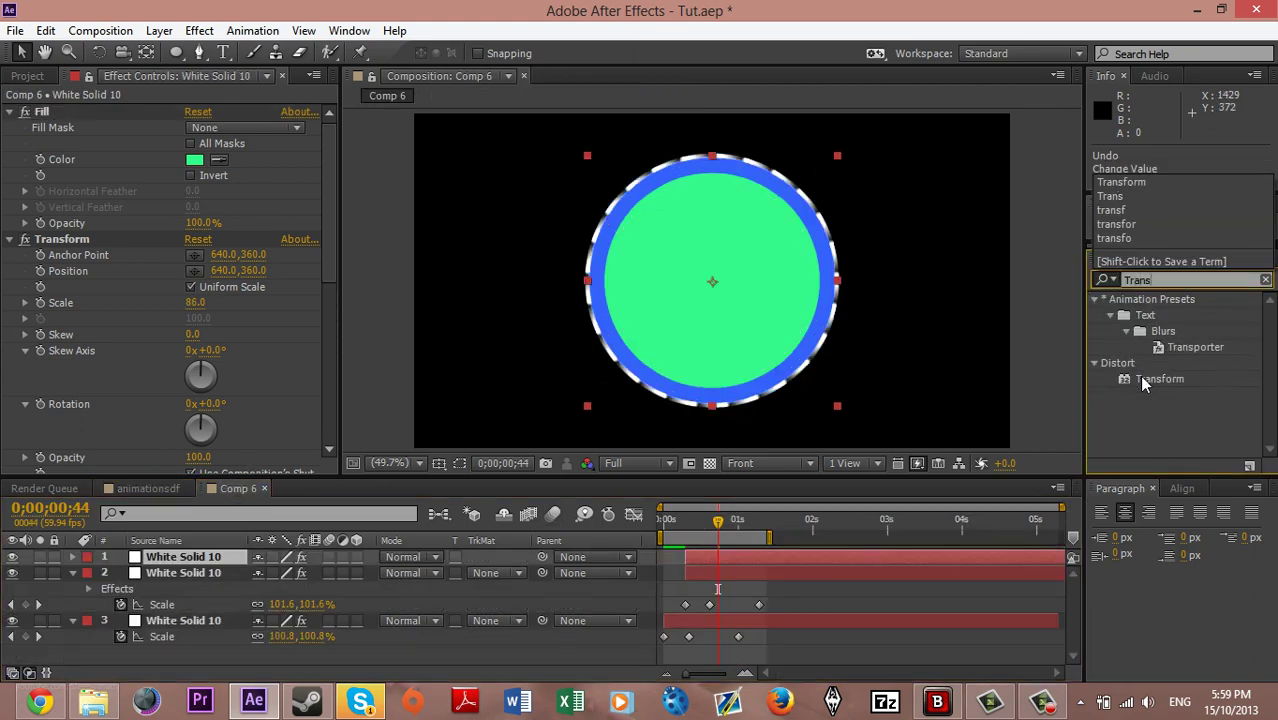
{"action": "left_click_drag", "start_coordinate": [1150, 379], "coordinate": [1214, 444]}
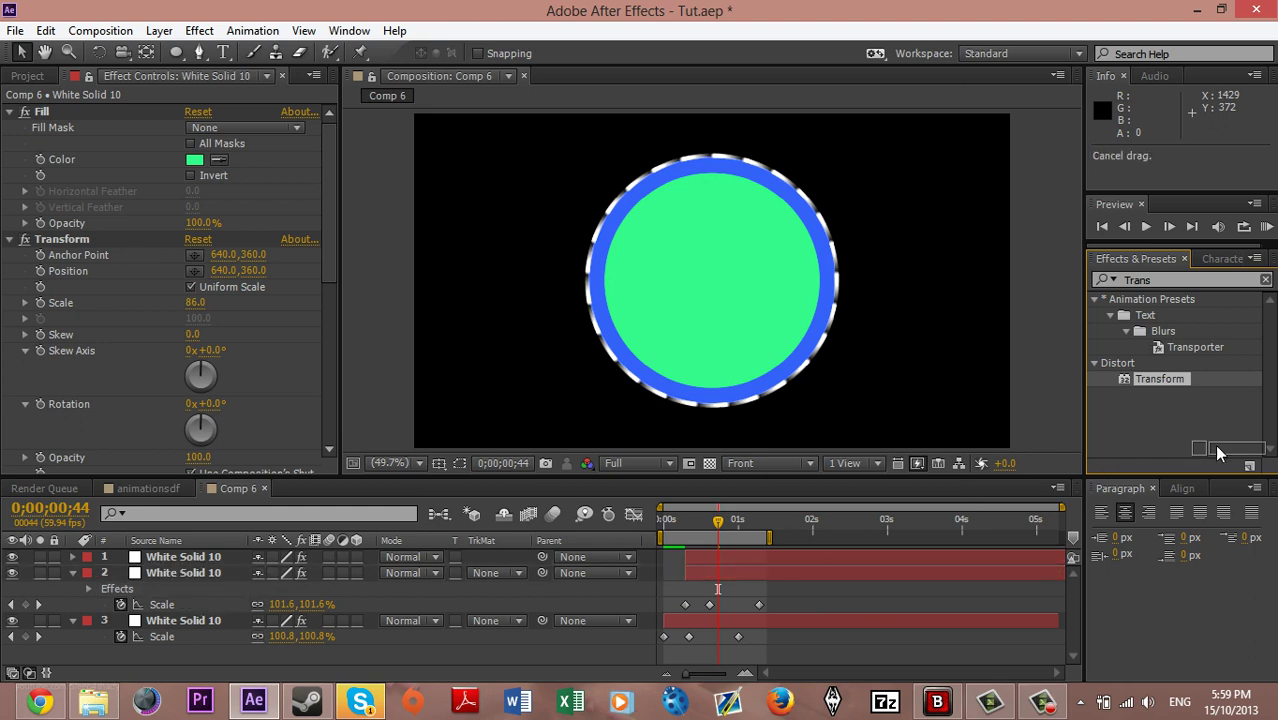
{"action": "left_click", "coordinate": [200, 302]}
{"action": "key", "text": "Return"}
Switch layer 1's Vegas stroke source from Mask/Path to Image Contours
{"action": "left_click", "coordinate": [178, 556]}
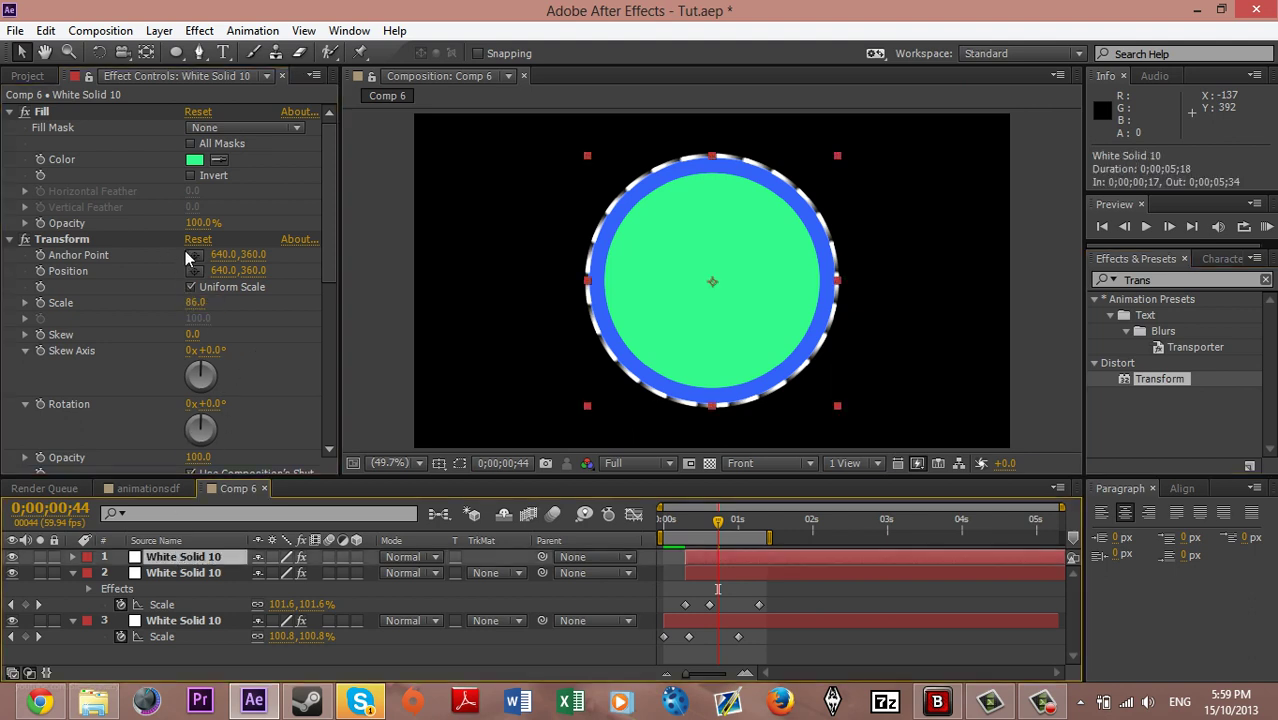
{"action": "scroll", "coordinate": [222, 350], "scroll_direction": "down", "scroll_amount": 5}
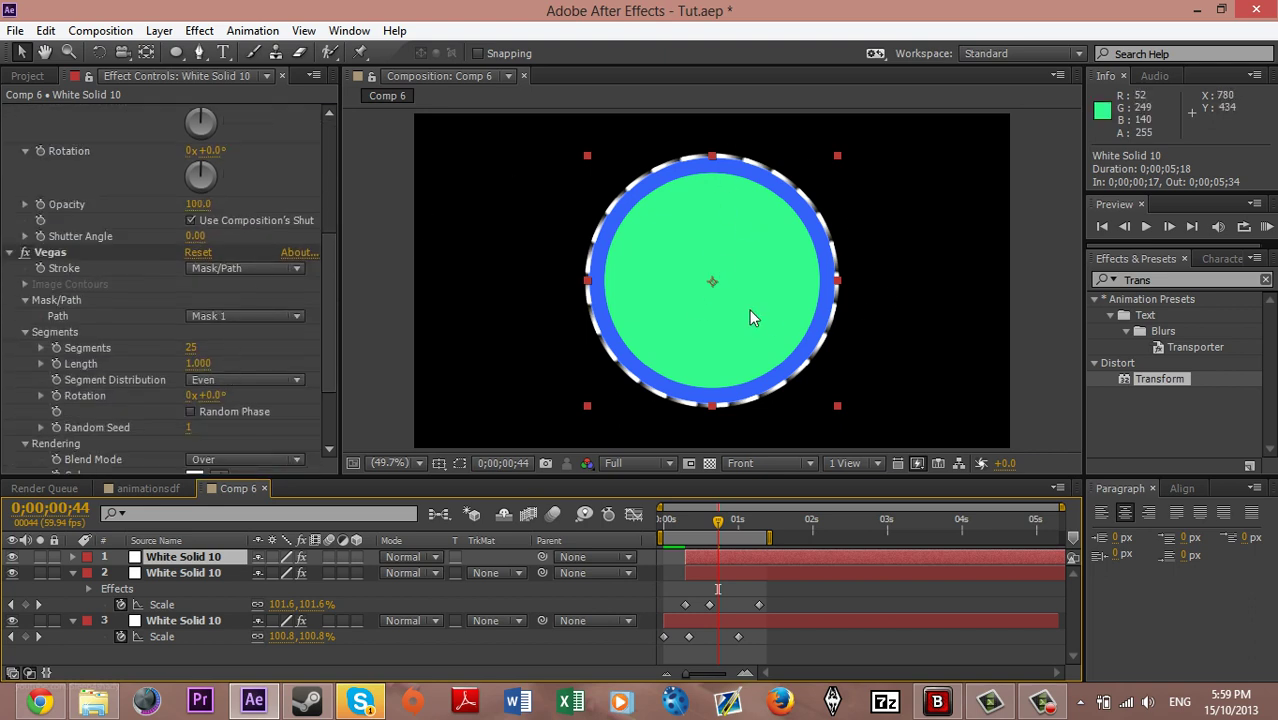
{"action": "left_click", "coordinate": [260, 266]}
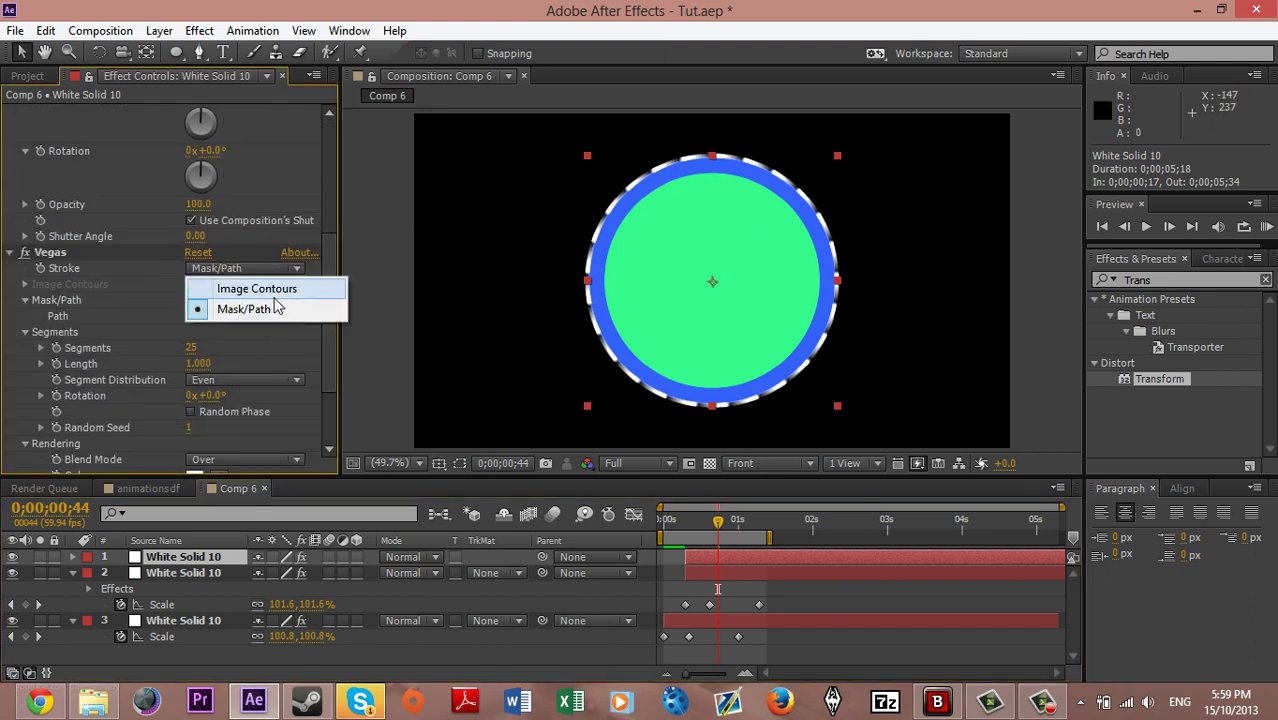
{"action": "left_click", "coordinate": [272, 285]}
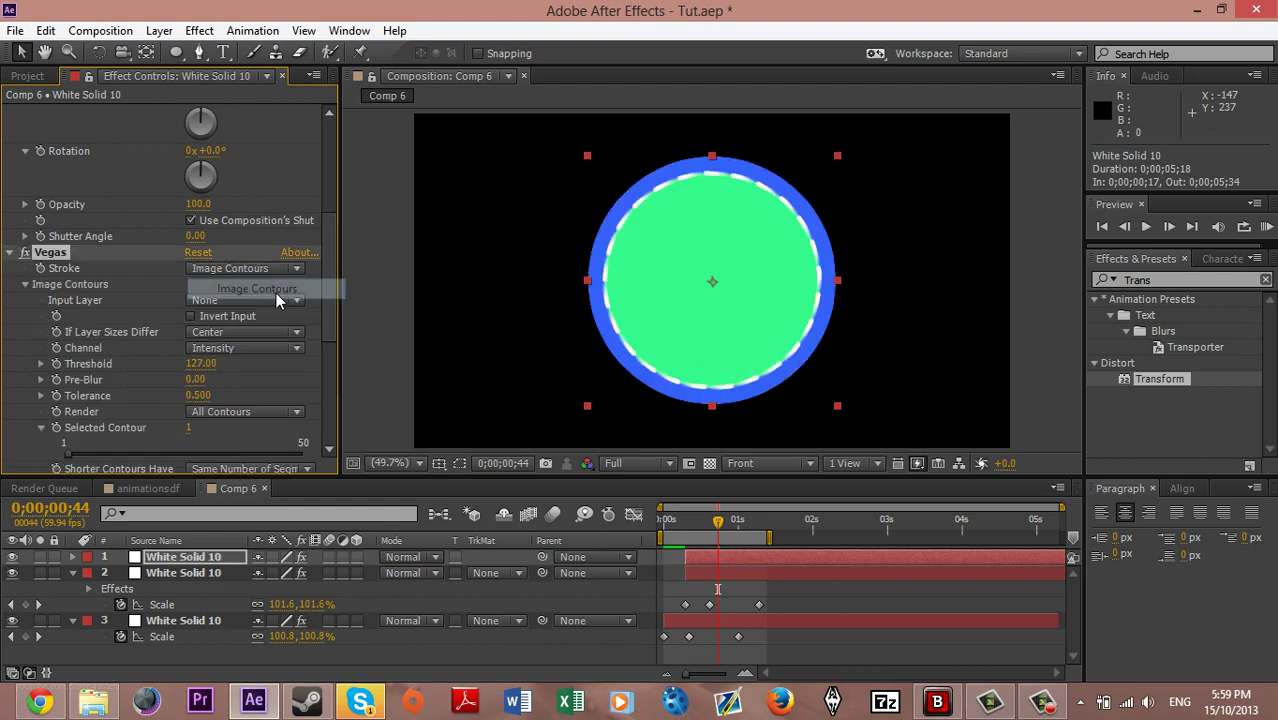
Raise layer 2's Transform scale to 92
{"action": "left_click", "coordinate": [225, 557]}
{"action": "left_click", "coordinate": [220, 572]}
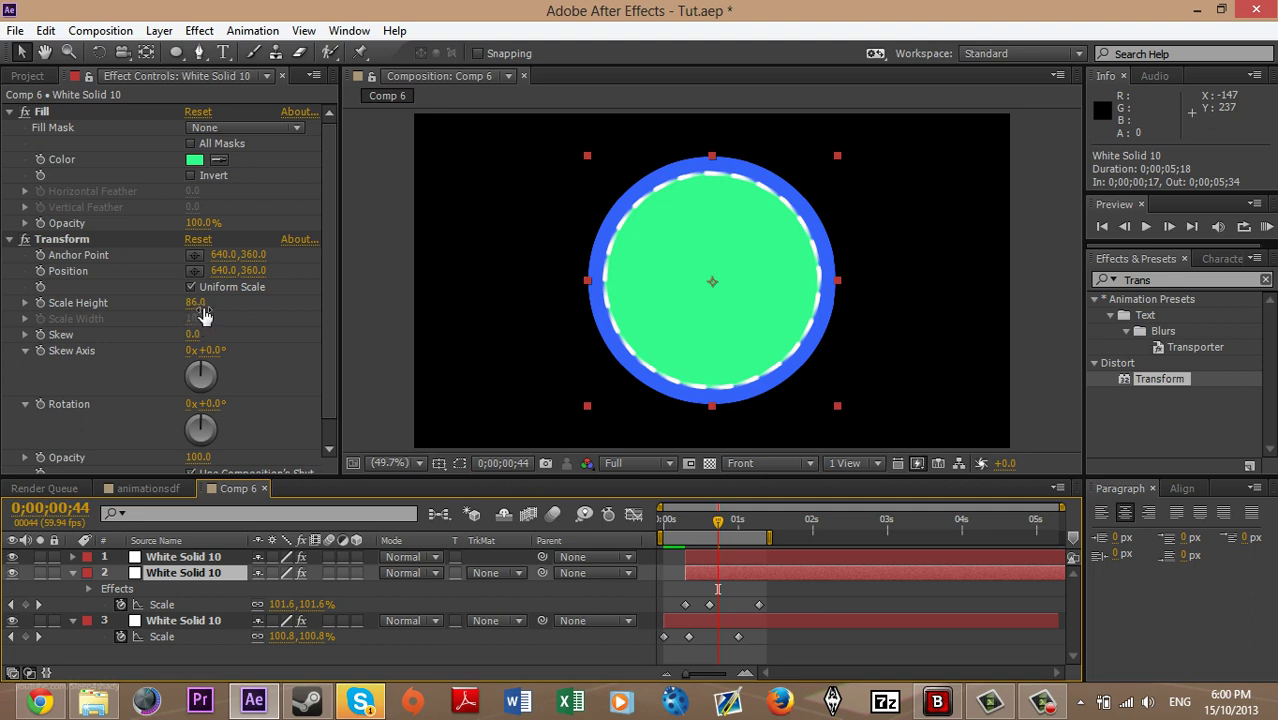
{"action": "left_click_drag", "start_coordinate": [201, 312], "coordinate": [211, 316]}
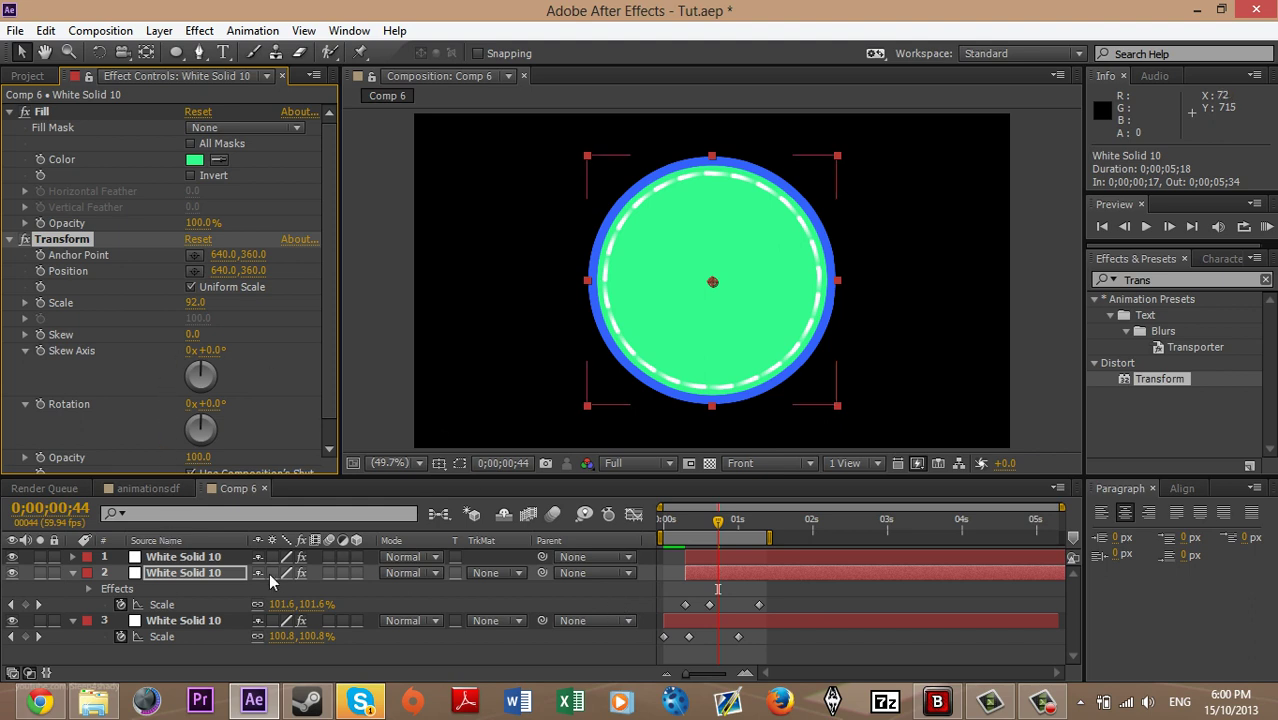
{"action": "left_click", "coordinate": [176, 553]}
{"action": "left_click", "coordinate": [184, 568]}
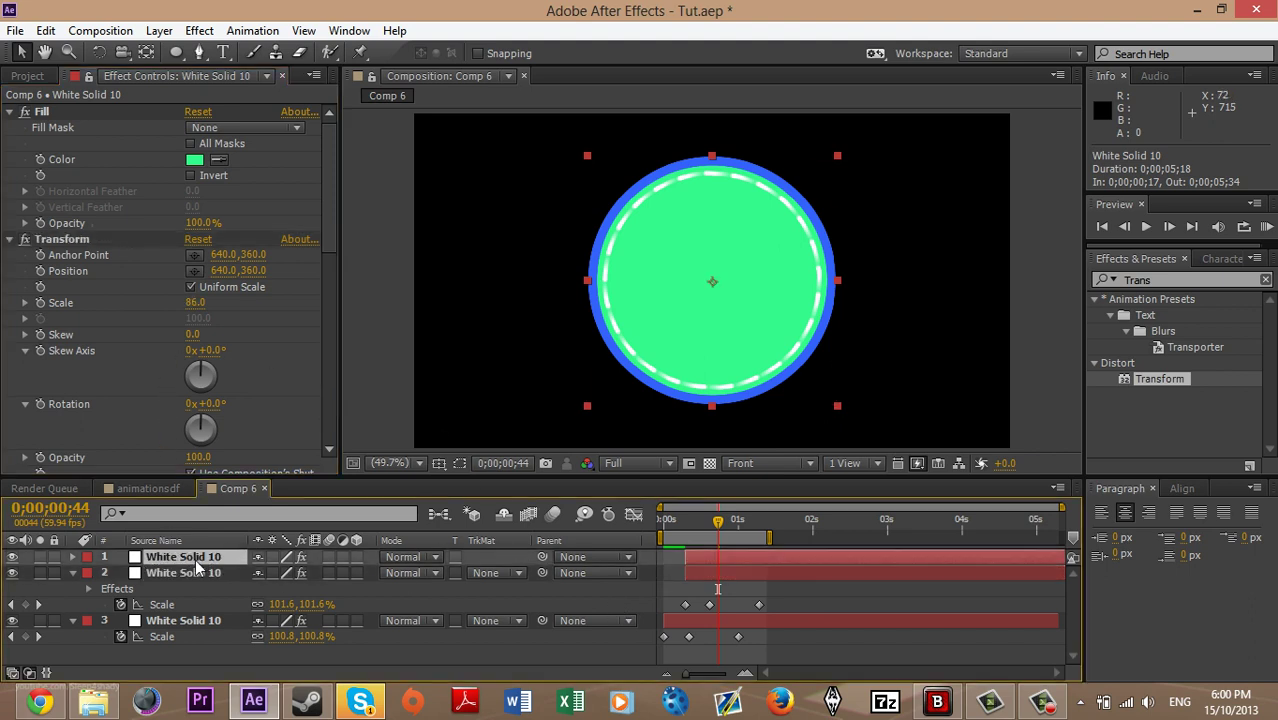
Copy layer 1's Vegas effect onto a duplicate of the blue circle layer 3
{"action": "left_click", "coordinate": [197, 560]}
{"action": "left_click", "coordinate": [200, 573]}
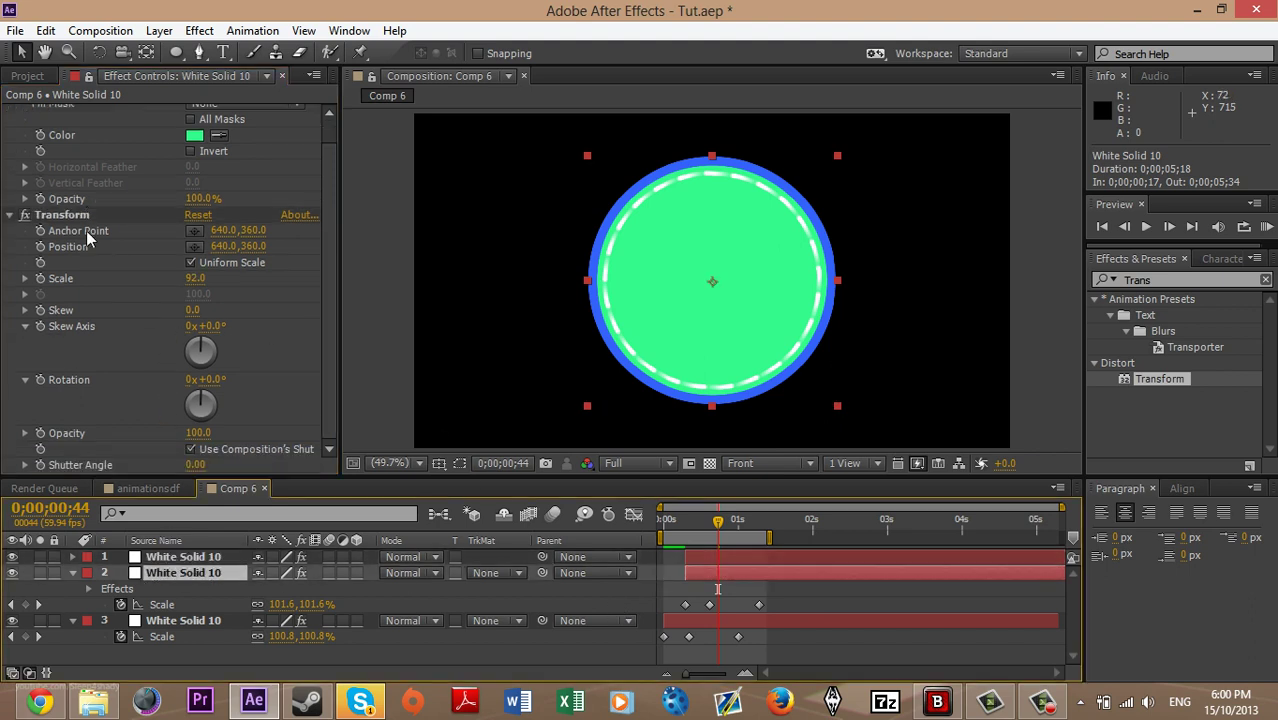
{"action": "scroll", "coordinate": [127, 410], "scroll_direction": "up", "scroll_amount": 1}
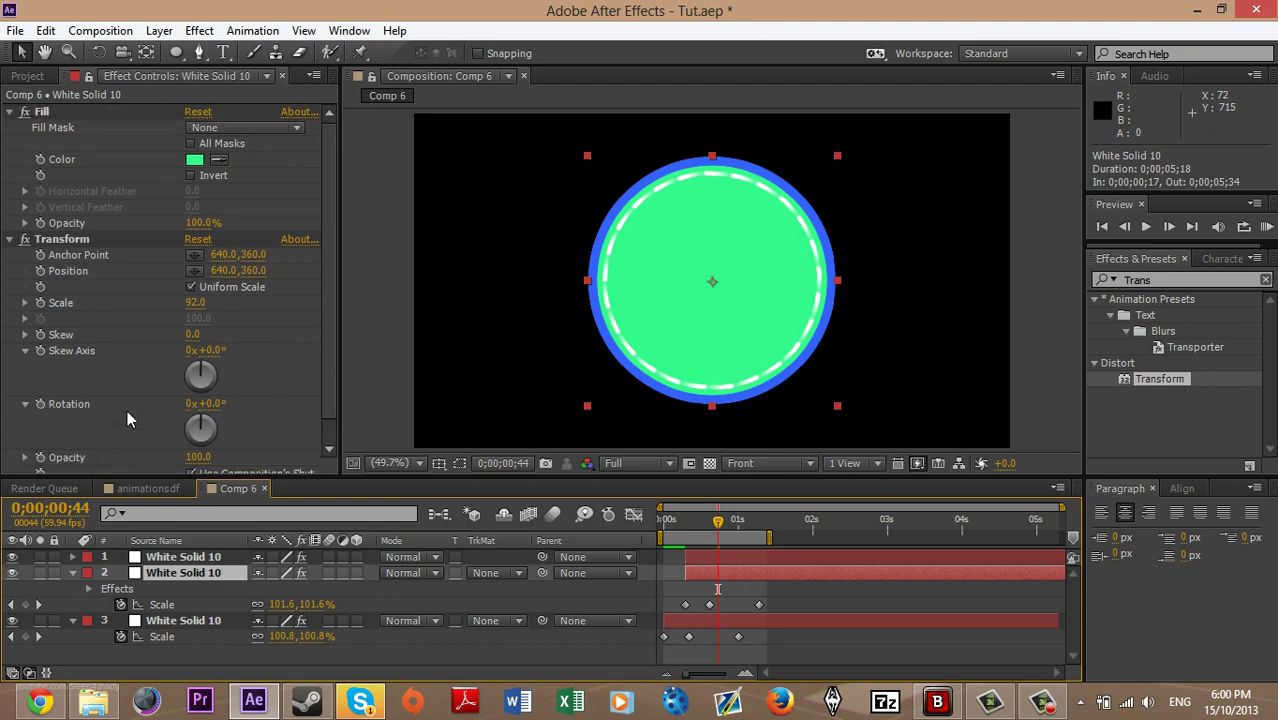
{"action": "left_click", "coordinate": [183, 556]}
{"action": "left_click", "coordinate": [63, 209]}
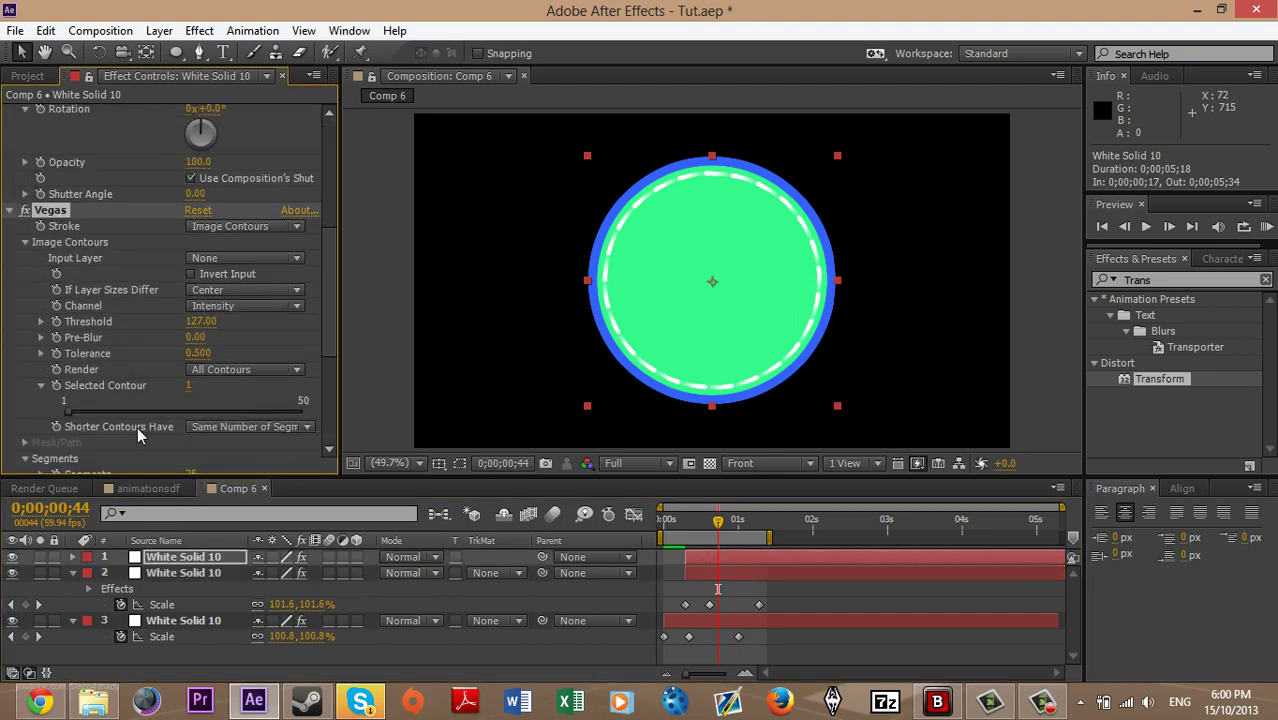
{"action": "left_click", "coordinate": [184, 605]}
{"action": "left_click", "coordinate": [183, 620]}
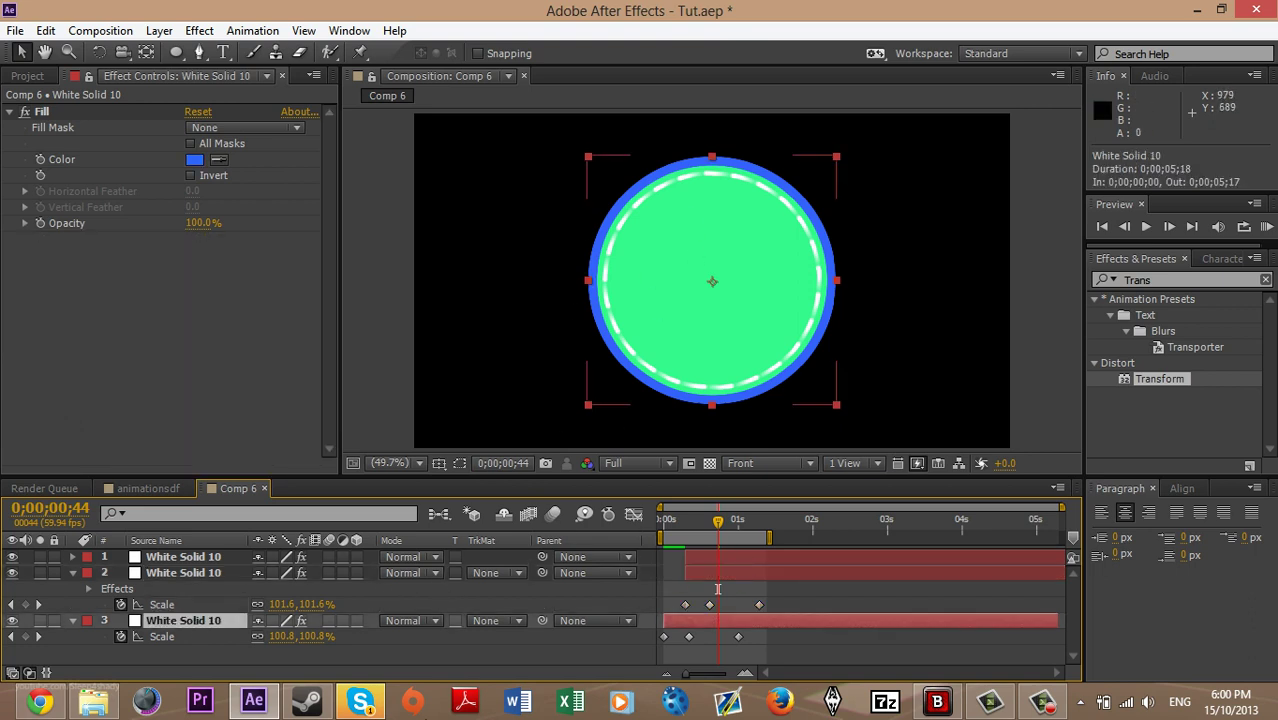
{"action": "key", "text": "ctrl+d"}
{"action": "key", "text": "ctrl+v"}
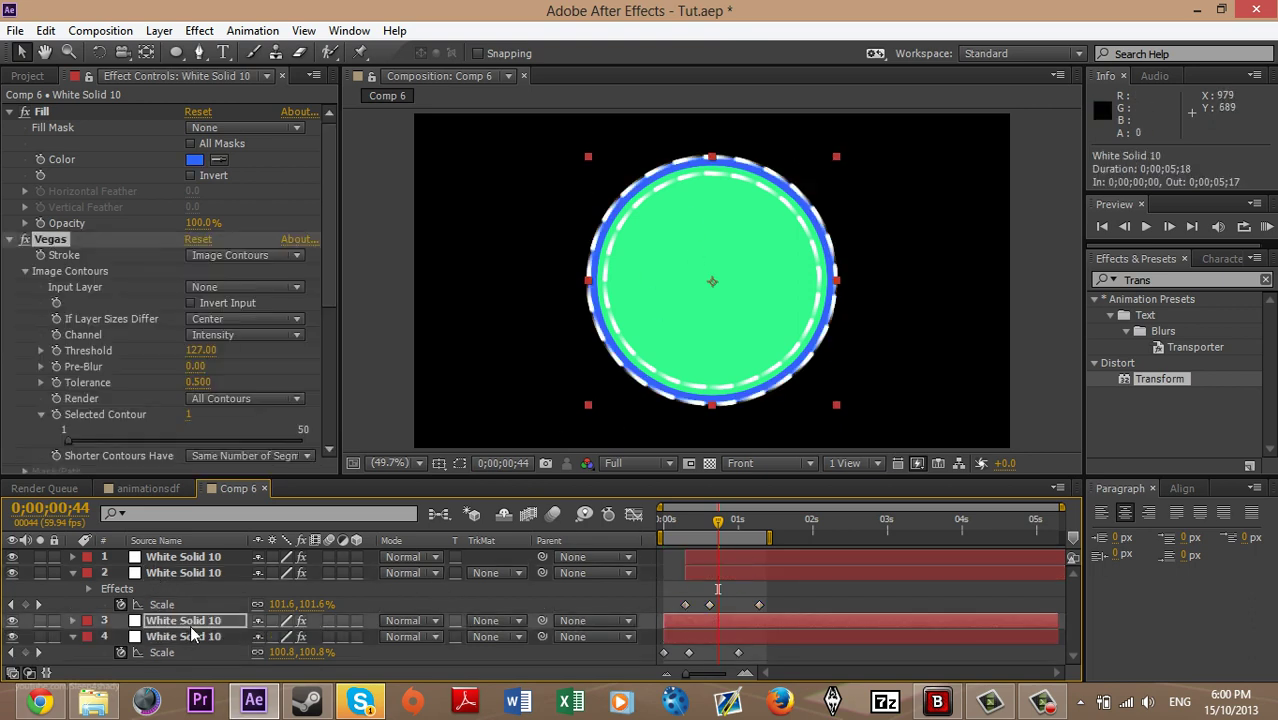
Add a Transform effect to the new layer 4 and scale it to 105
{"action": "left_click_drag", "start_coordinate": [1189, 377], "coordinate": [237, 636]}
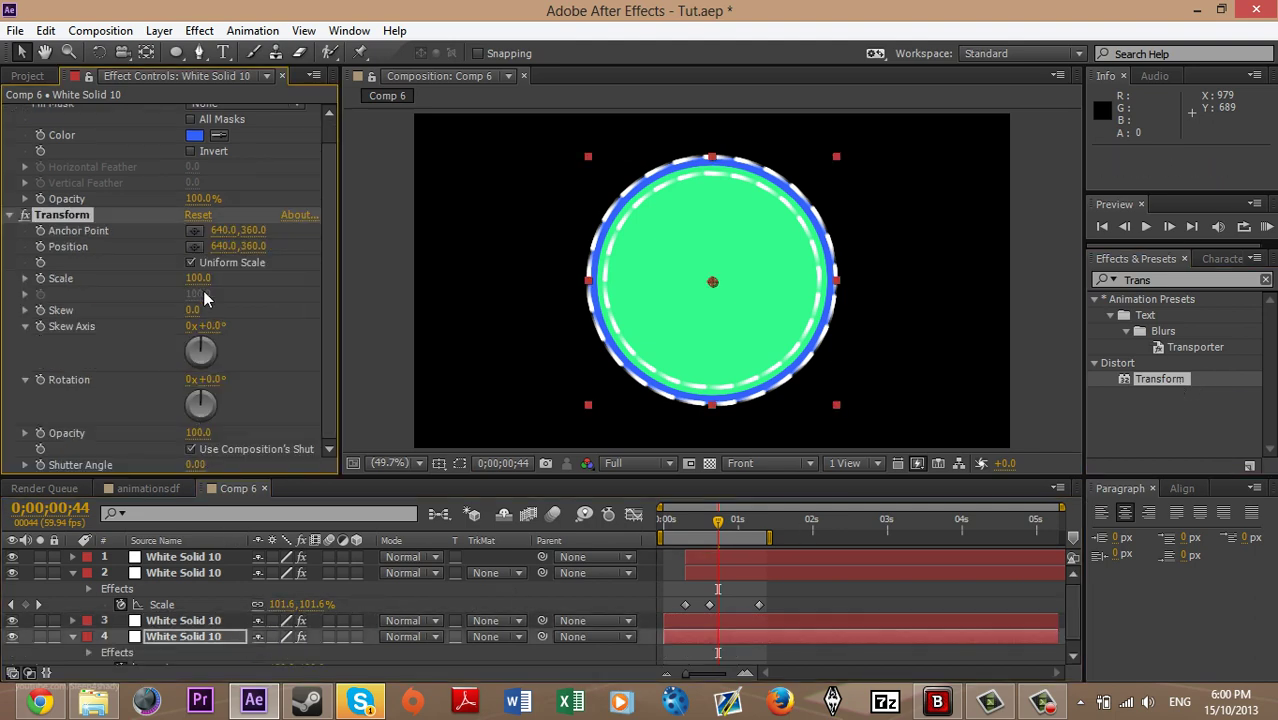
{"action": "left_click_drag", "start_coordinate": [200, 280], "coordinate": [207, 286]}
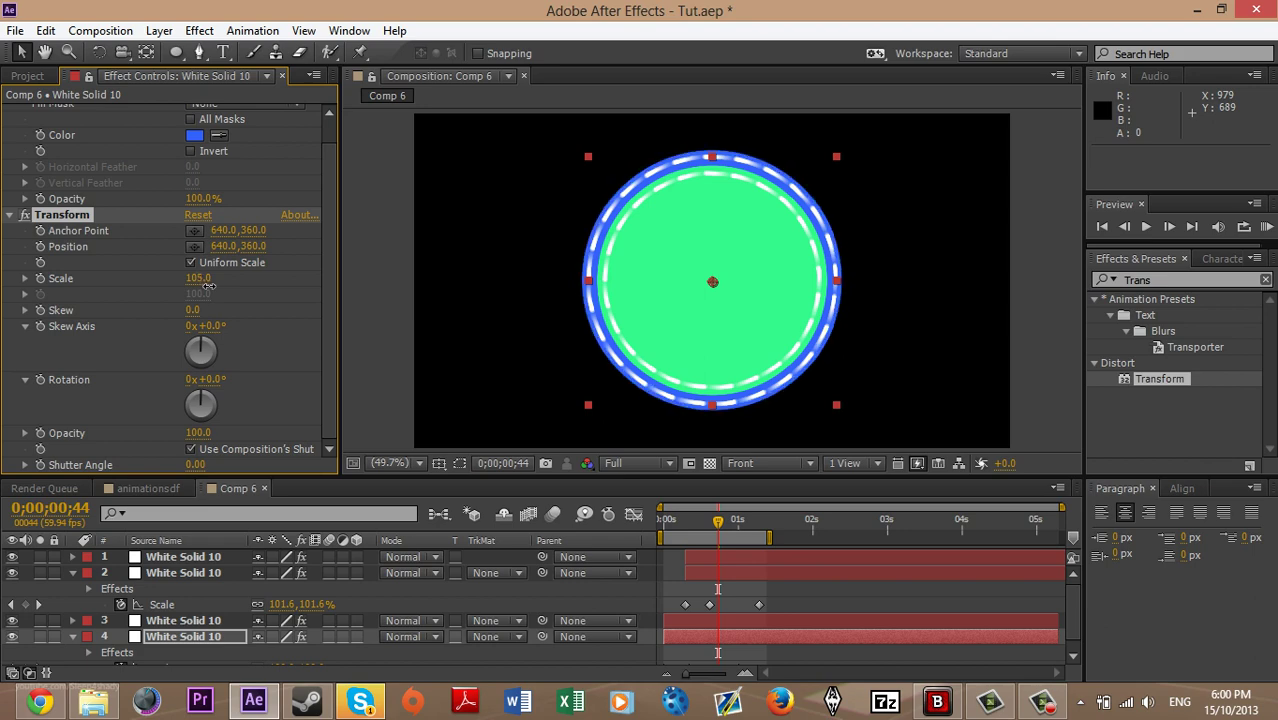
{"action": "left_click", "coordinate": [145, 488]}
{"action": "left_click", "coordinate": [232, 488]}
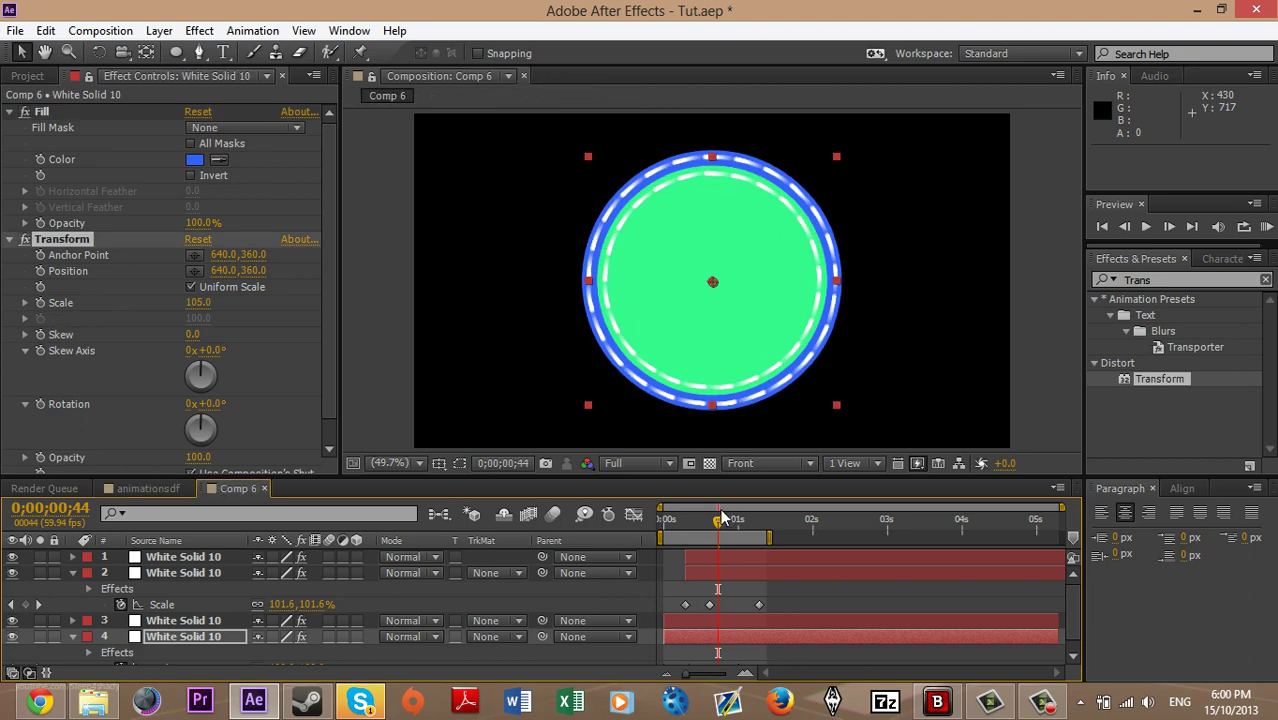
{"action": "left_click_drag", "start_coordinate": [724, 520], "coordinate": [660, 512]}
Collapse layer 4 and bring up layer 3's Vegas settings
{"action": "left_click", "coordinate": [702, 637]}
{"action": "key", "text": "e"}
{"action": "scroll", "coordinate": [80, 363], "scroll_direction": "down", "scroll_amount": 2}
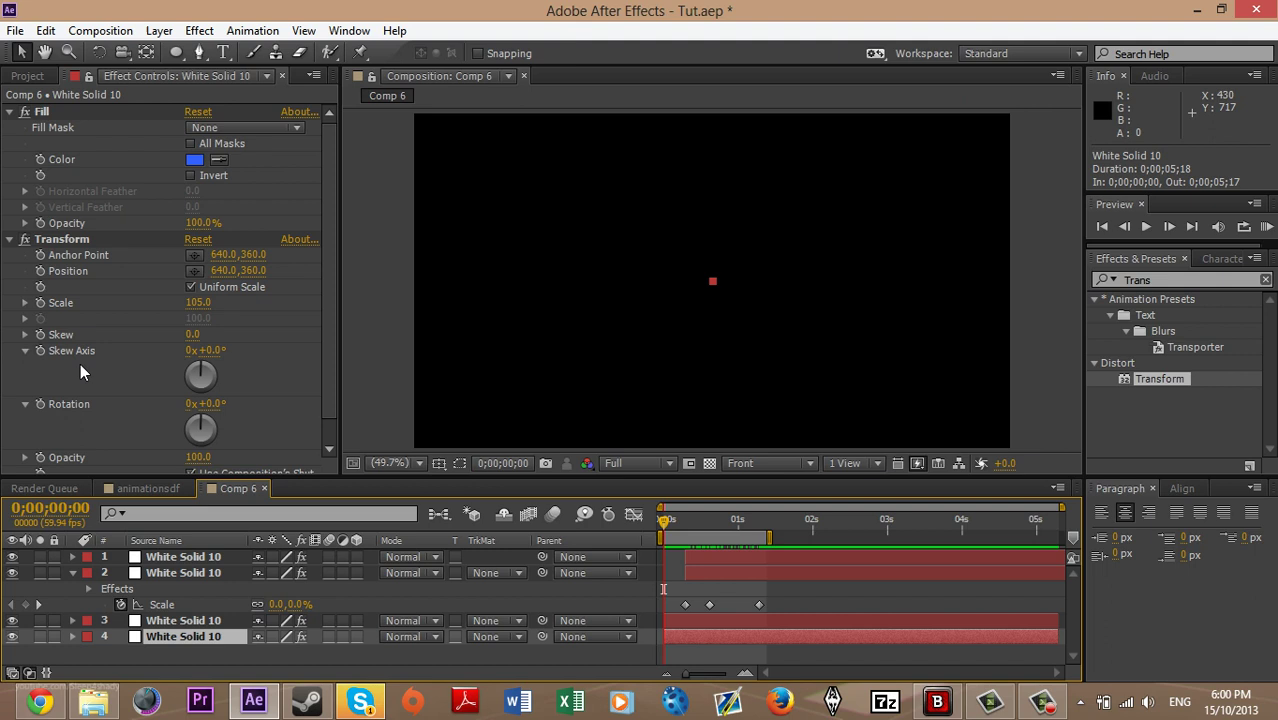
{"action": "left_click", "coordinate": [167, 621]}
{"action": "scroll", "coordinate": [110, 375], "scroll_direction": "down", "scroll_amount": 3}
{"action": "scroll", "coordinate": [50, 235], "scroll_direction": "down", "scroll_amount": 6}
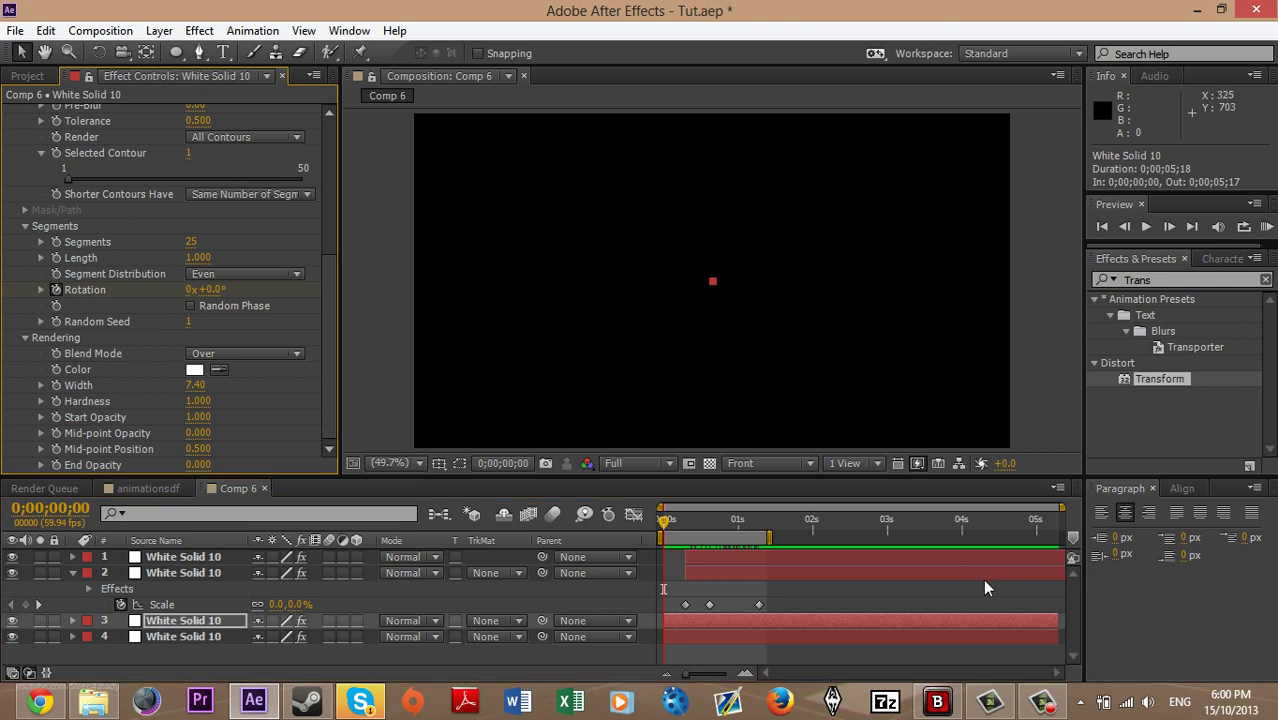
At the last frame, set the Vegas rotation to 250° and preview the spin
{"action": "left_click_drag", "start_coordinate": [1021, 520], "coordinate": [1066, 524]}
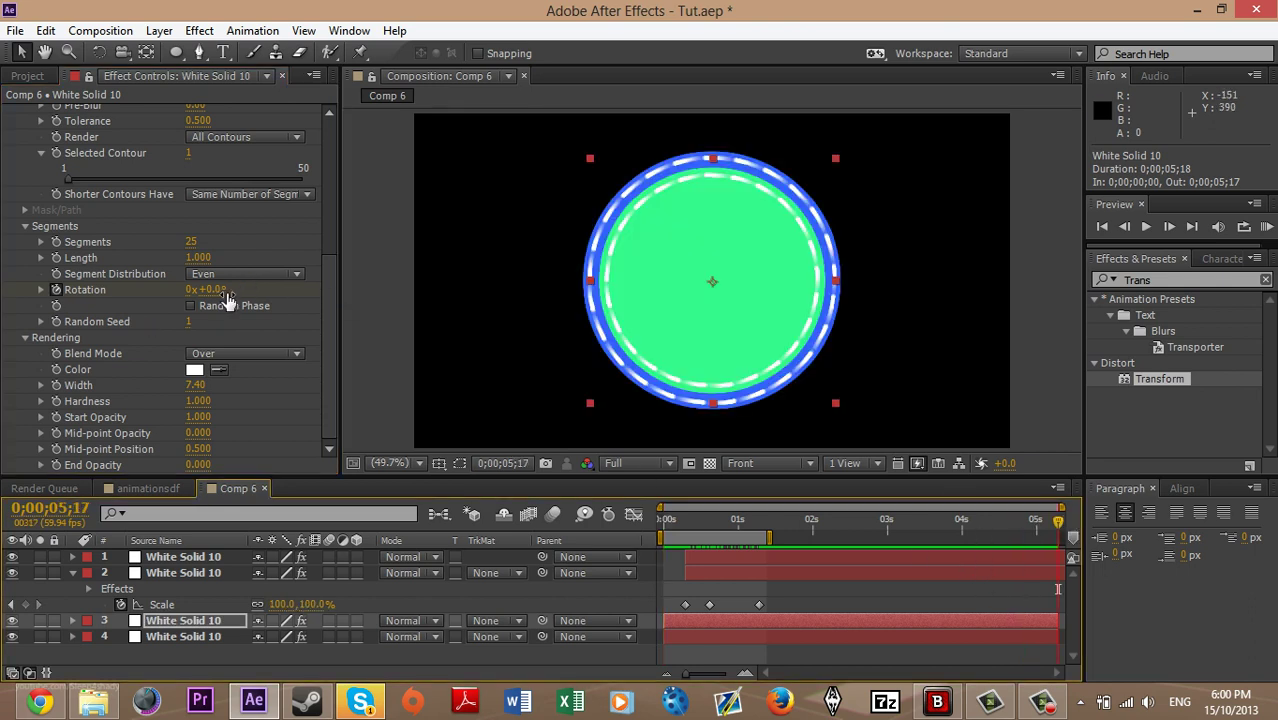
{"action": "left_click_drag", "start_coordinate": [219, 289], "coordinate": [683, 273]}
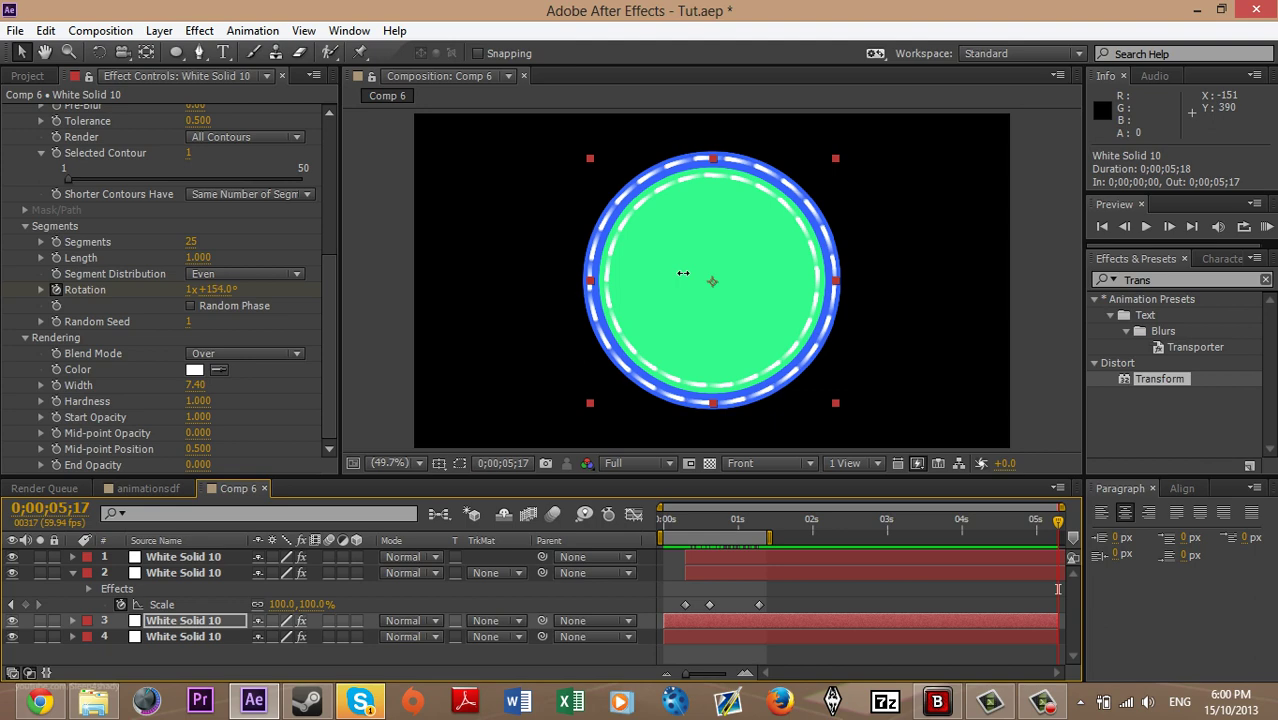
{"action": "left_click", "coordinate": [212, 290]}
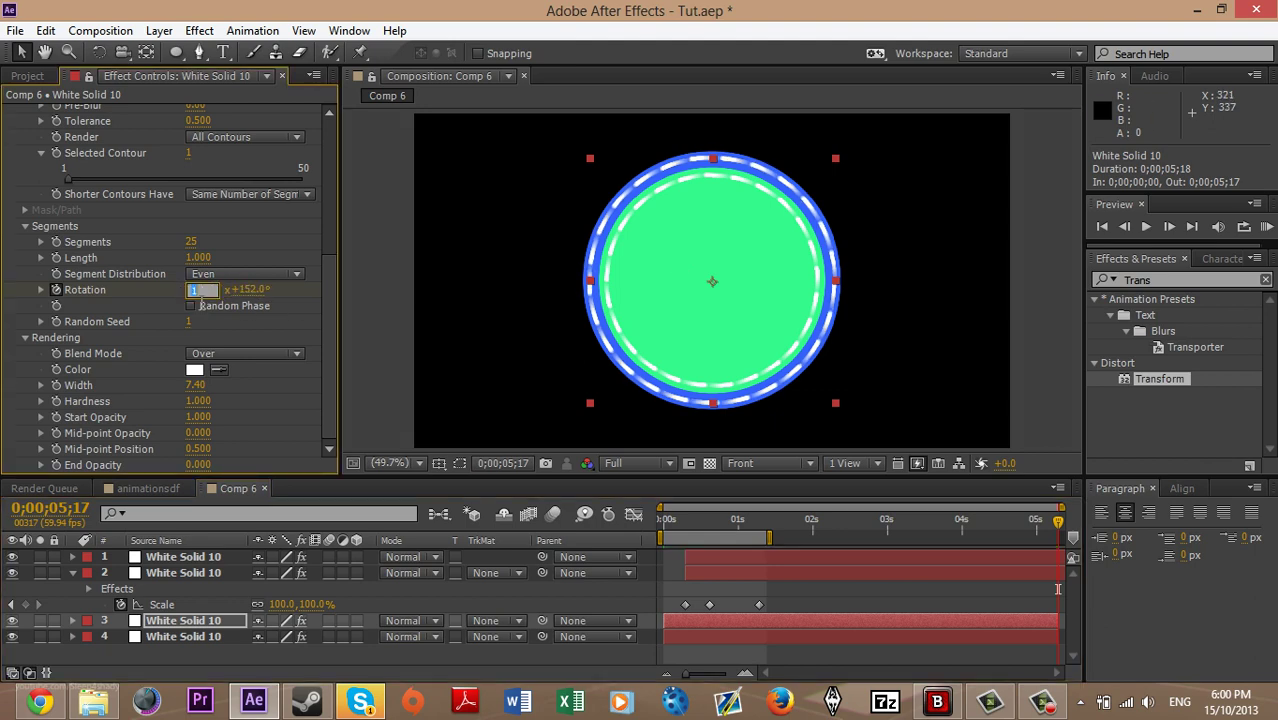
{"action": "key", "text": "Return"}
{"action": "left_click", "coordinate": [218, 292]}
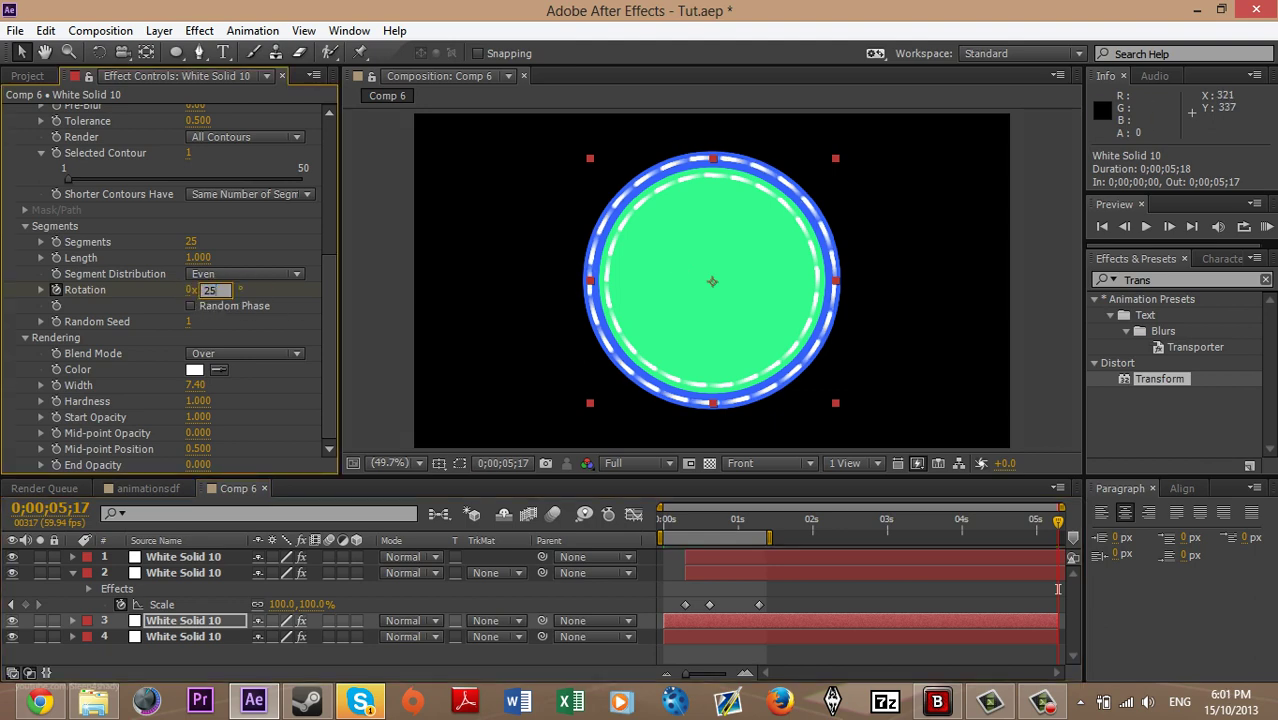
{"action": "key", "text": "Return"}
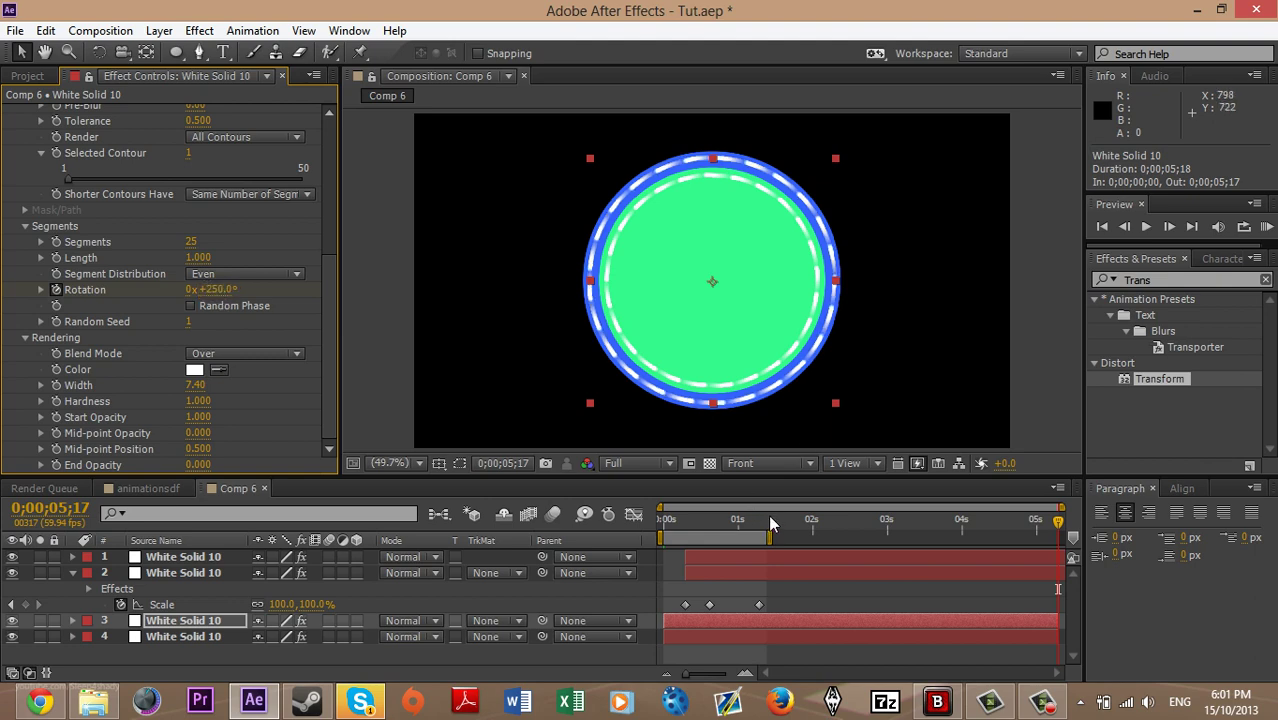
{"action": "left_click", "coordinate": [1266, 227]}
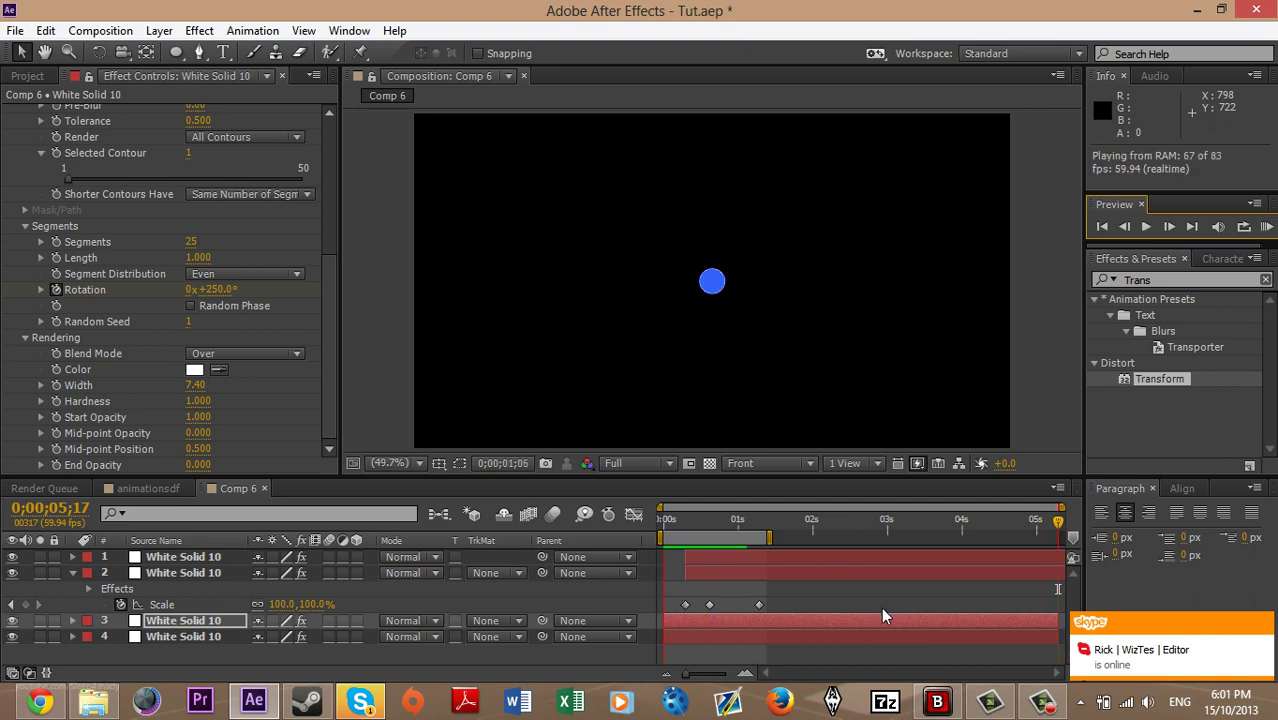
{"action": "left_click_drag", "start_coordinate": [738, 520], "coordinate": [650, 522]}
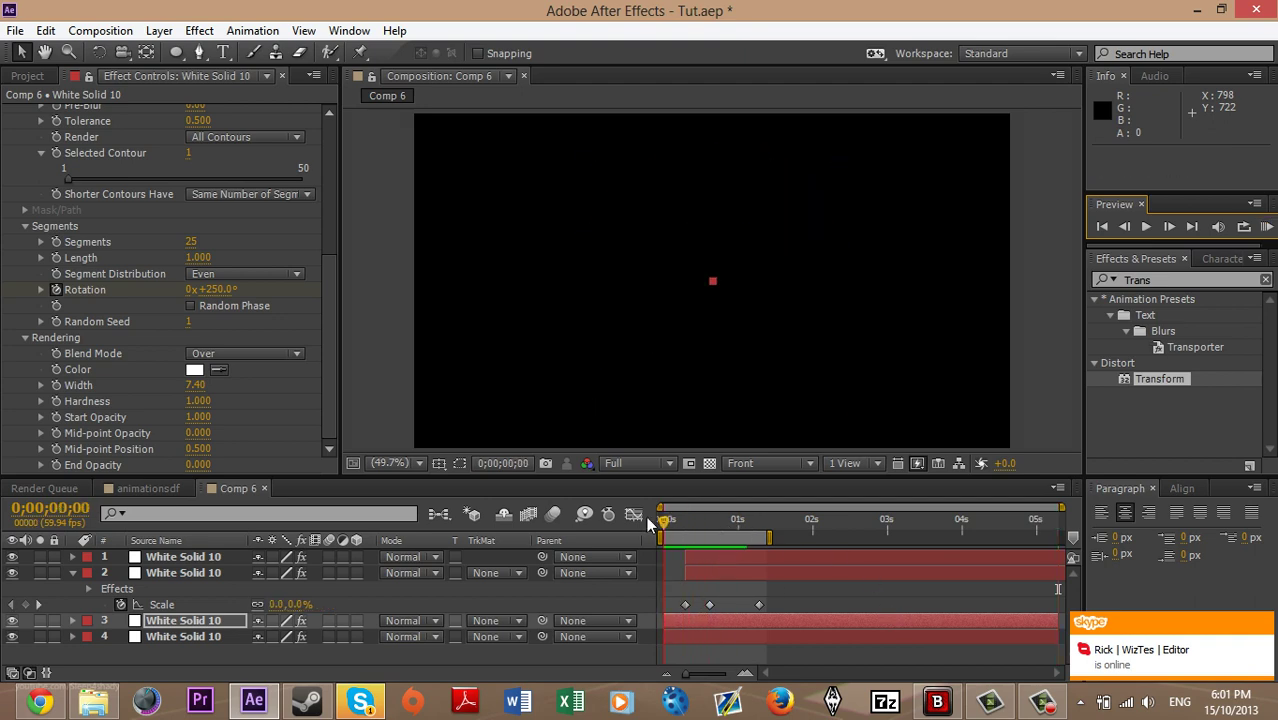
Set layer 1's rotation to -250° at the end of the composition
{"action": "left_click", "coordinate": [745, 577]}
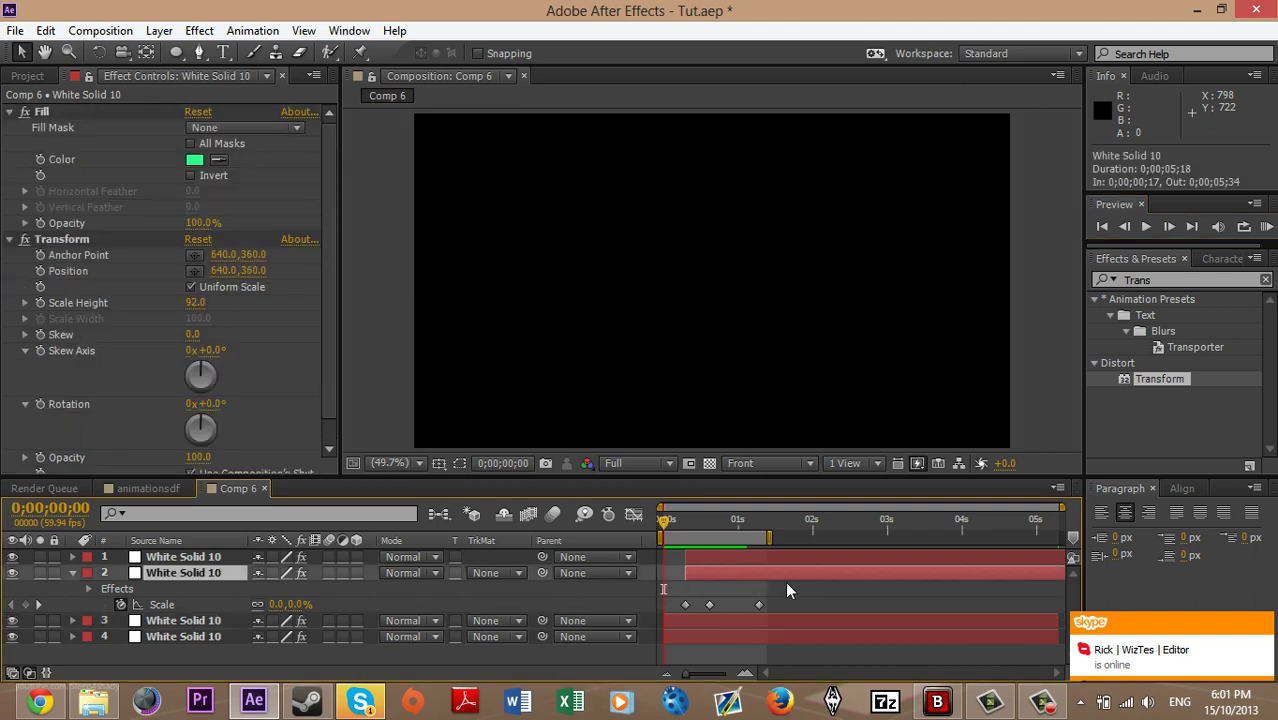
{"action": "left_click", "coordinate": [220, 563]}
{"action": "scroll", "coordinate": [46, 310], "scroll_direction": "down", "scroll_amount": 5}
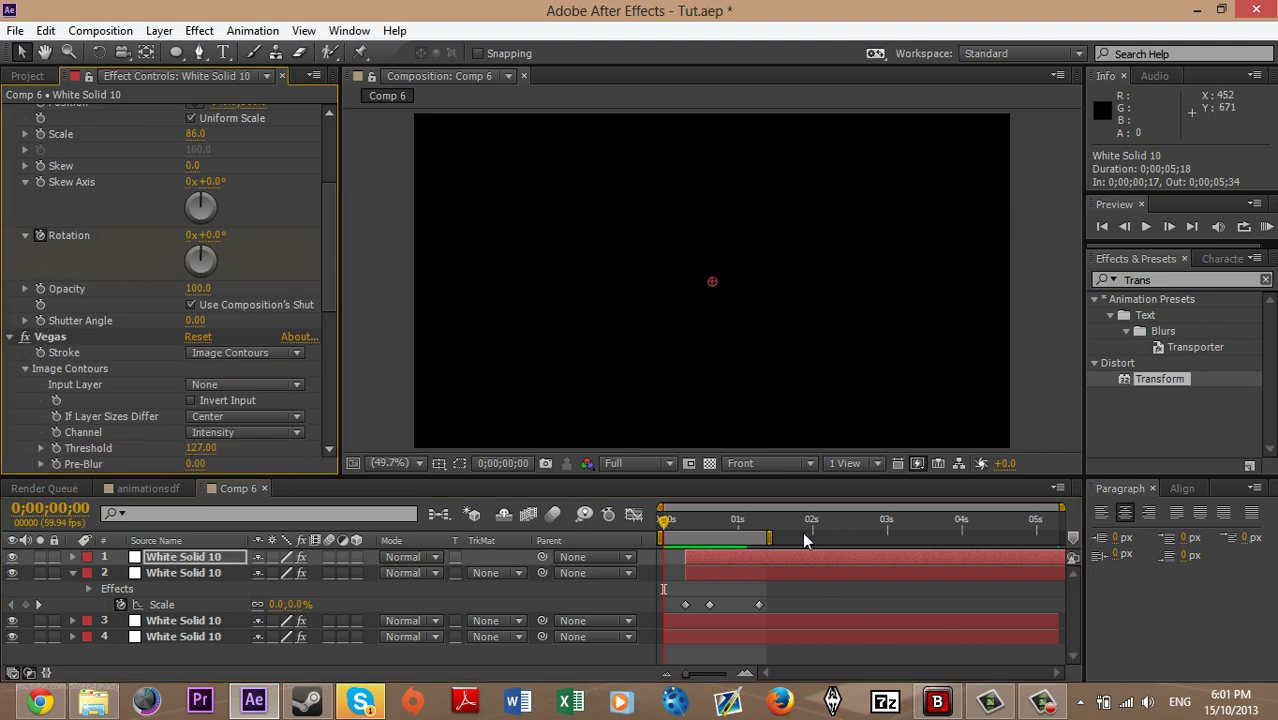
{"action": "left_click_drag", "start_coordinate": [802, 531], "coordinate": [1058, 531]}
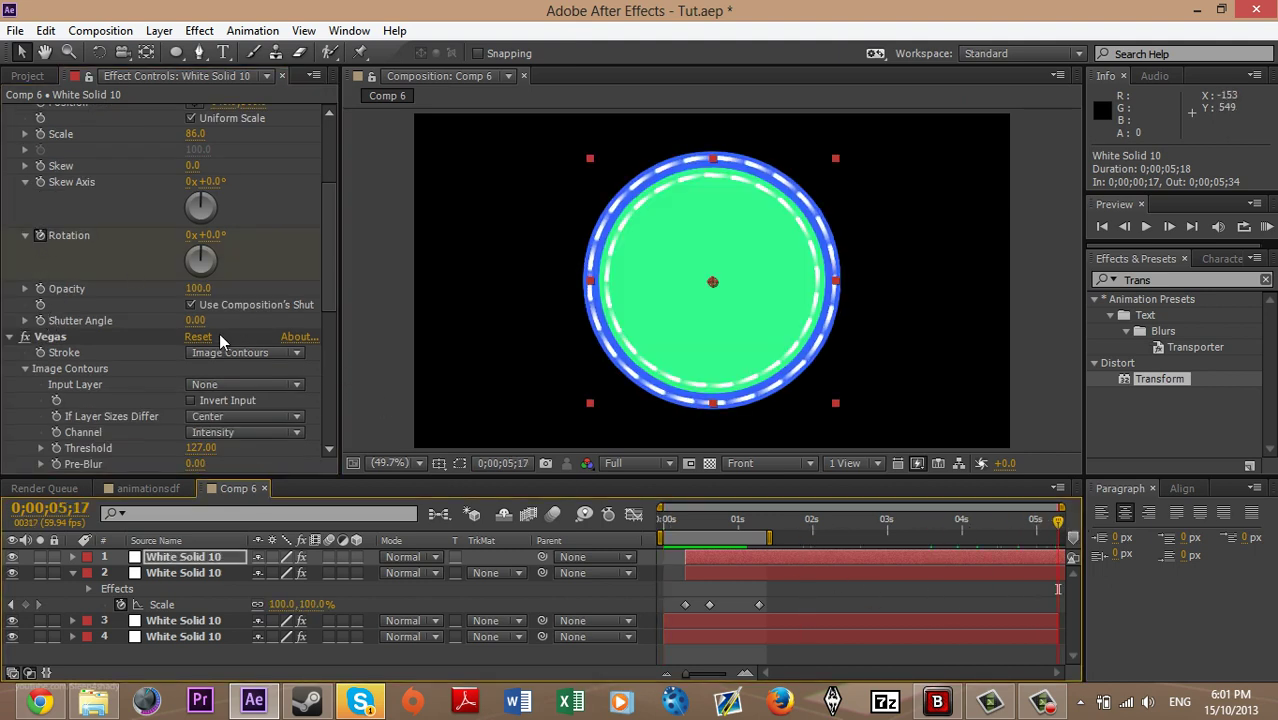
{"action": "left_click", "coordinate": [214, 236]}
{"action": "key", "text": "Return"}
Review the spinning rings, then keyframe the circle layer's rotation at 0;00;02;34
{"action": "left_click_drag", "start_coordinate": [697, 518], "coordinate": [786, 519]}
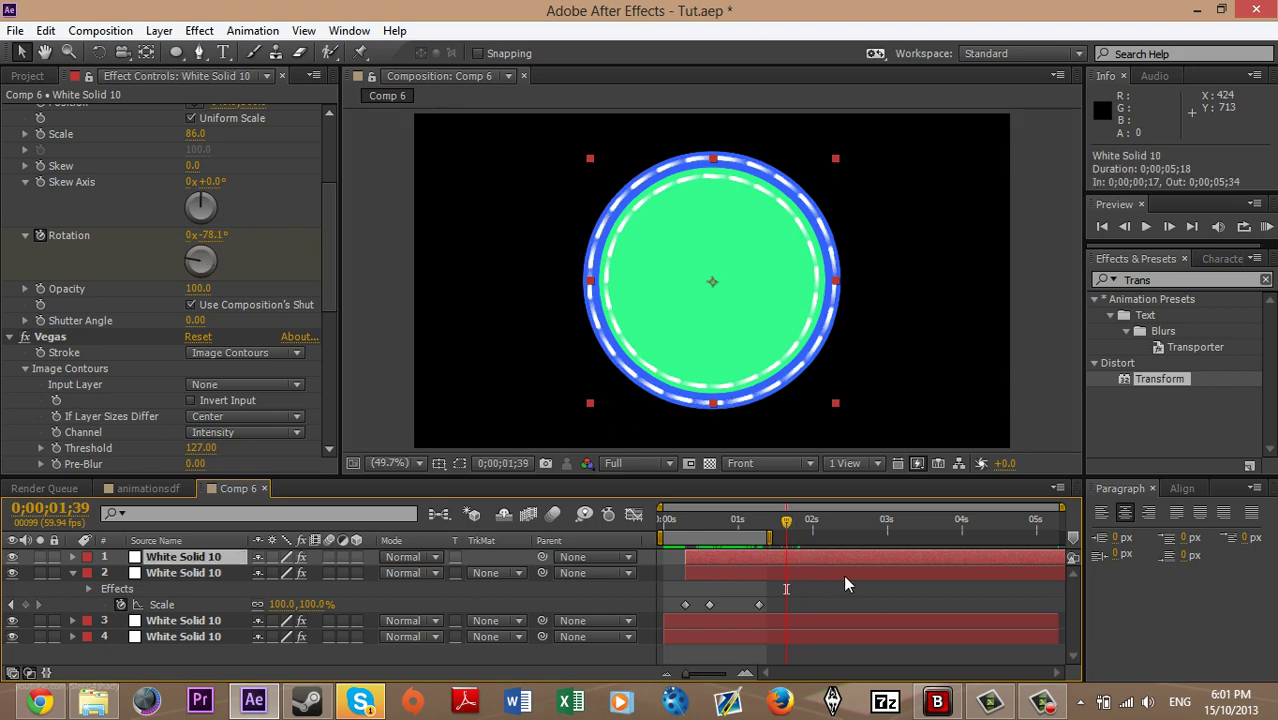
{"action": "key", "text": "u"}
{"action": "left_click_drag", "start_coordinate": [794, 523], "coordinate": [1046, 521]}
{"action": "left_click", "coordinate": [722, 521]}
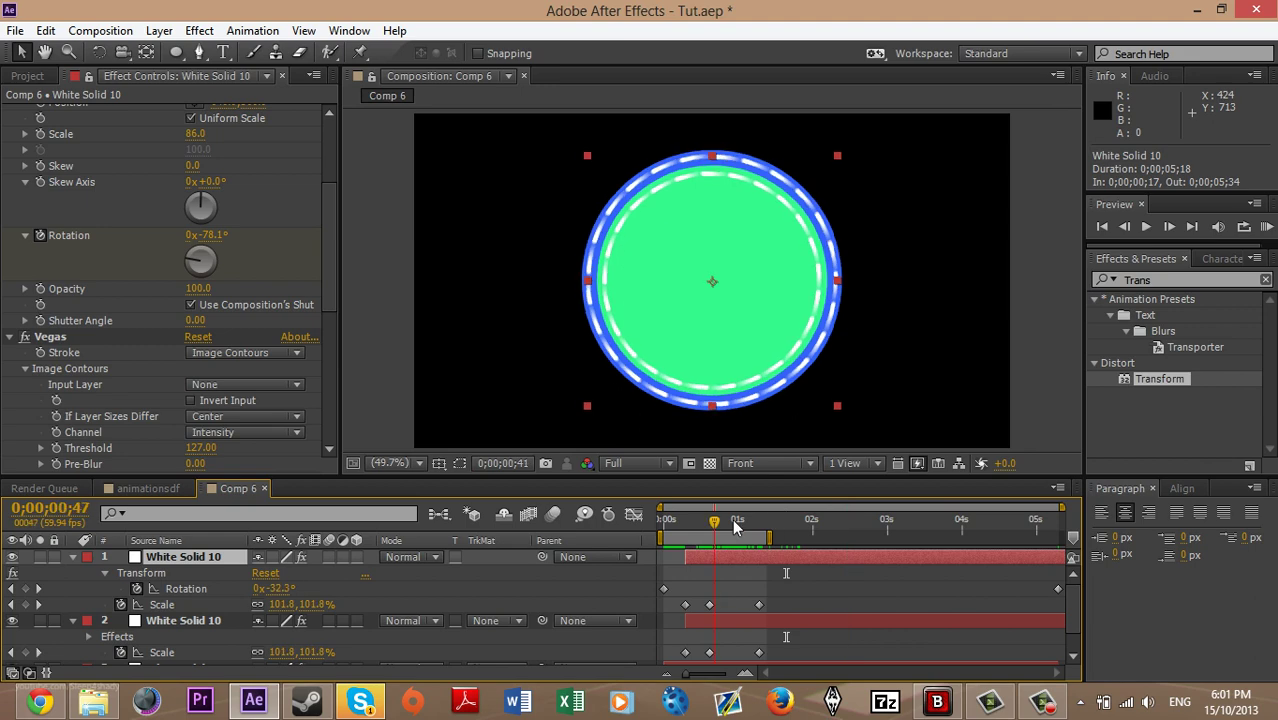
{"action": "mouse_move", "coordinate": [719, 521]}
{"action": "left_mouse_down"}
{"action": "mouse_move", "coordinate": [776, 521]}
{"action": "mouse_move", "coordinate": [716, 527]}
{"action": "left_mouse_up"}
{"action": "key", "text": "Home"}
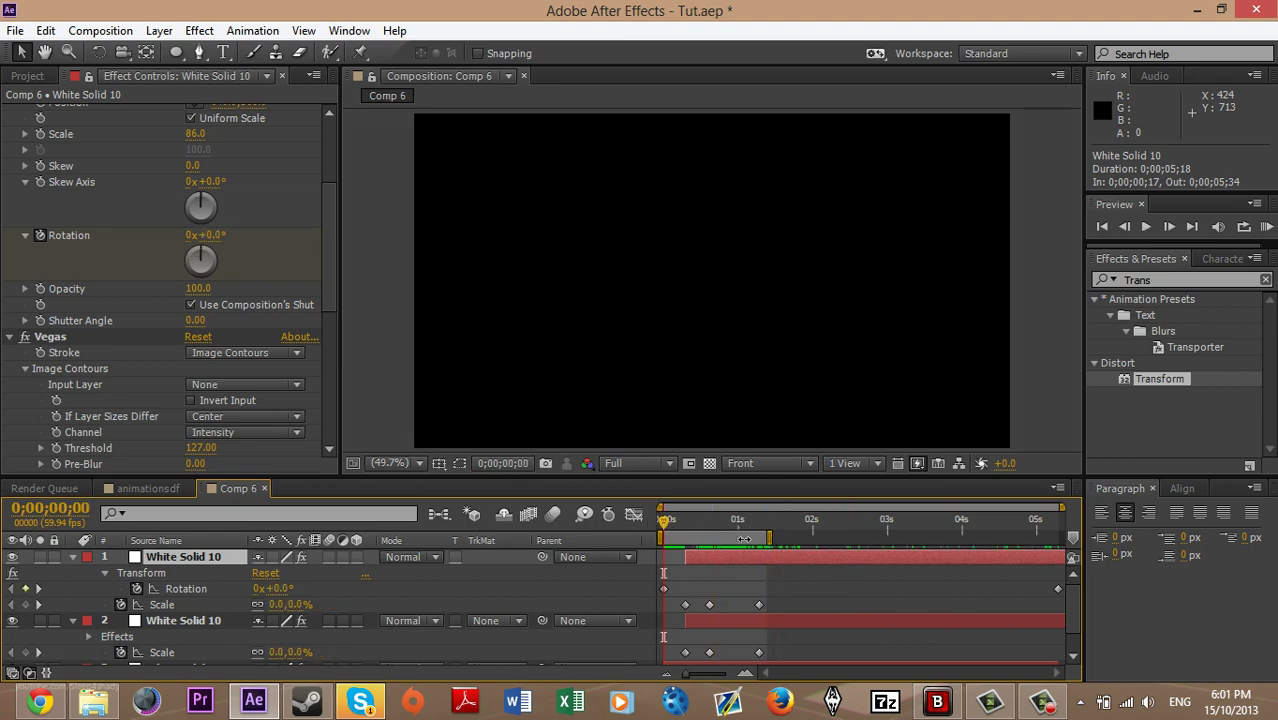
{"action": "left_click", "coordinate": [810, 522]}
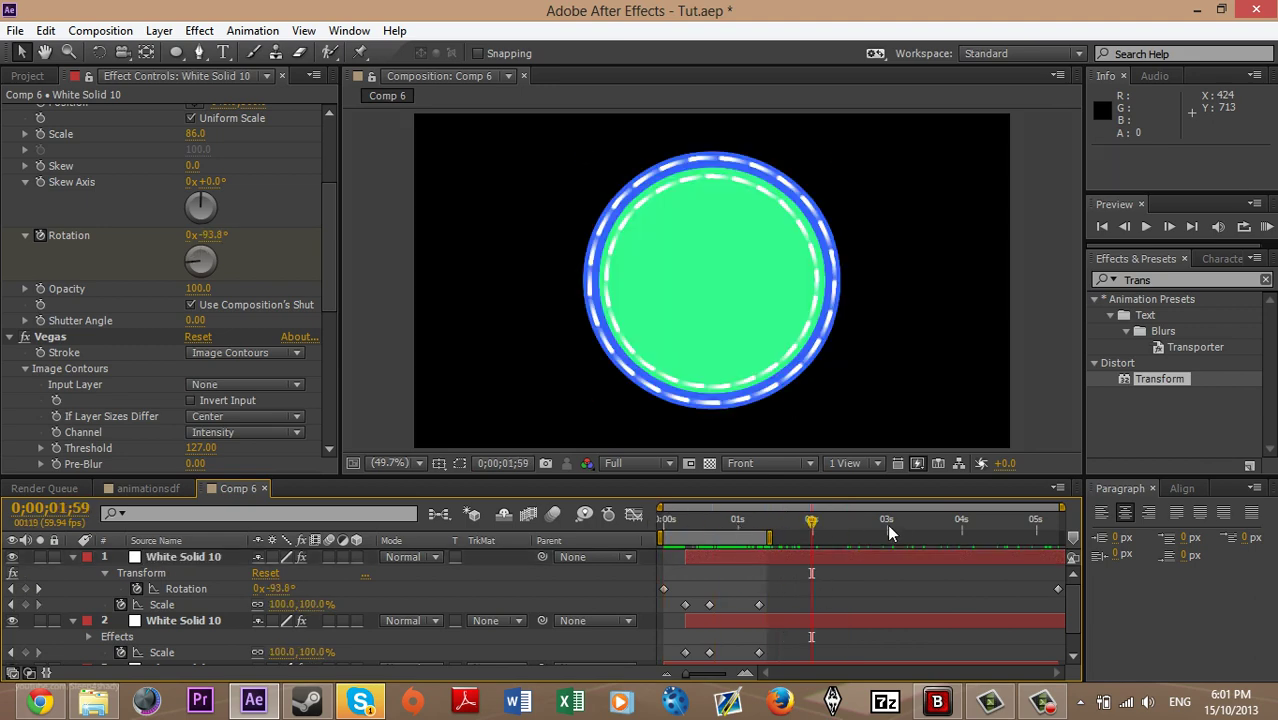
{"action": "left_click_drag", "start_coordinate": [933, 537], "coordinate": [887, 521]}
{"action": "left_click", "coordinate": [1266, 227]}
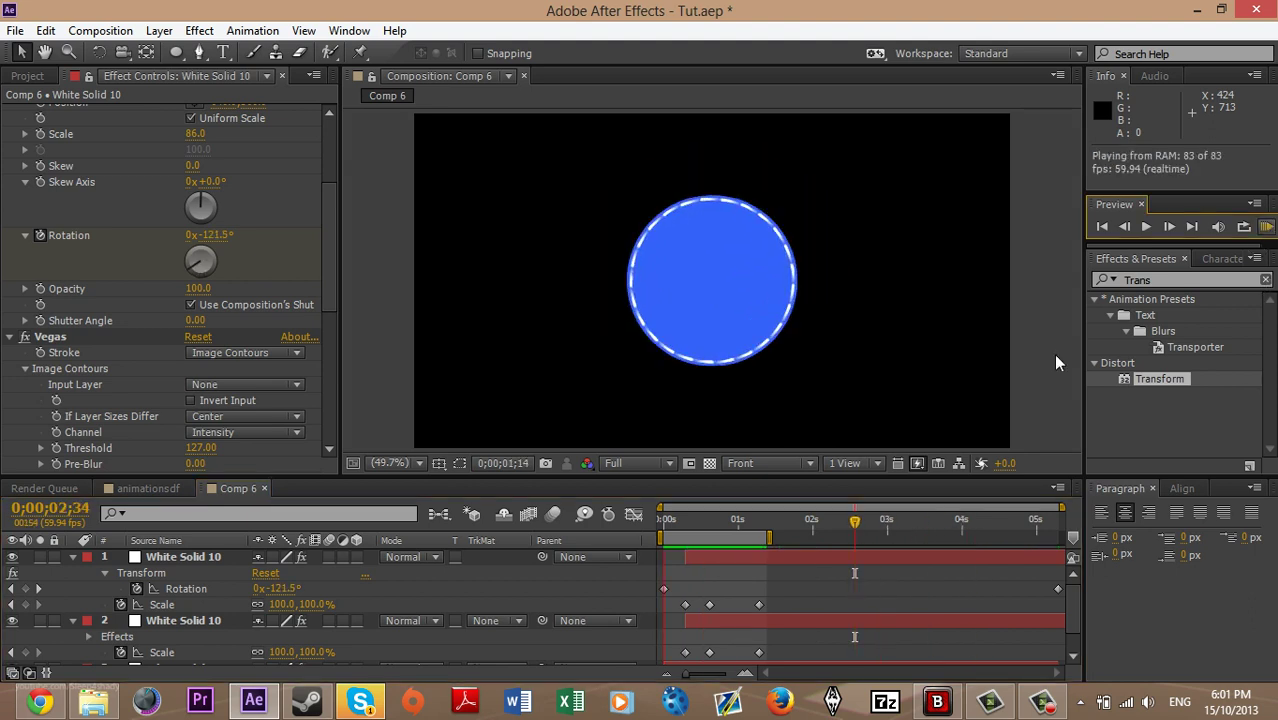
{"action": "left_click", "coordinate": [746, 554]}
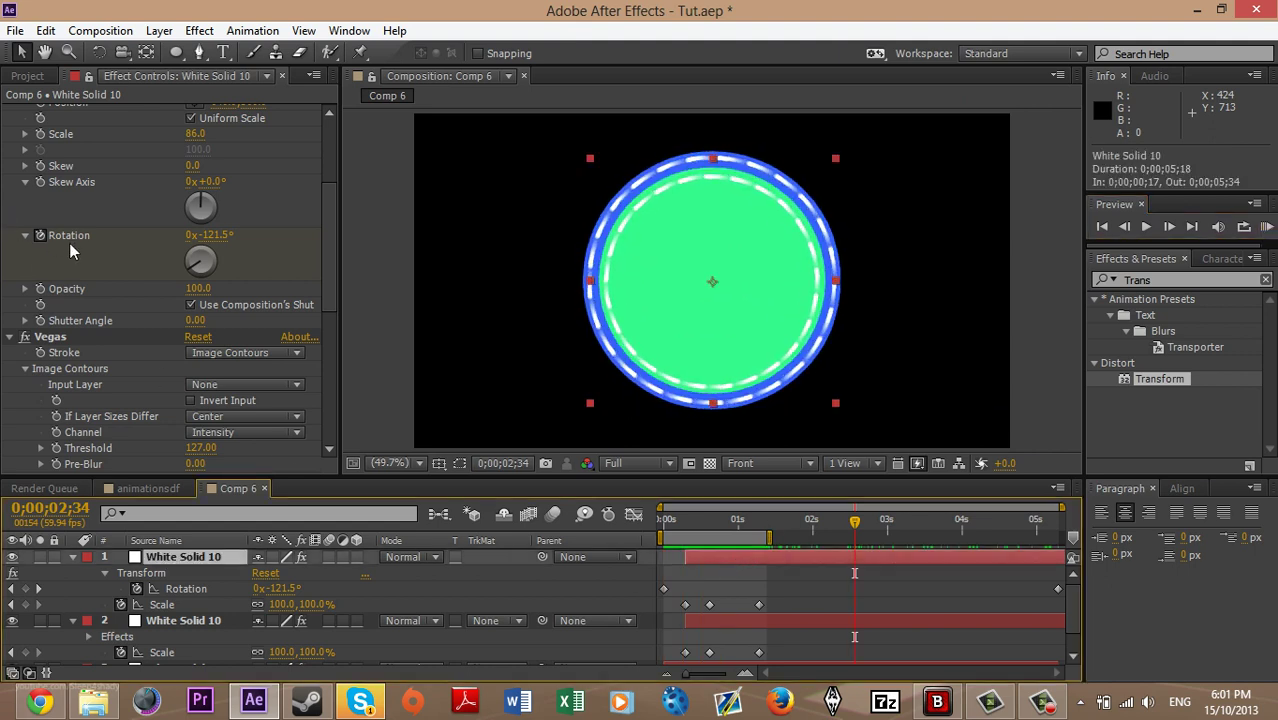
{"action": "left_click", "coordinate": [40, 235]}
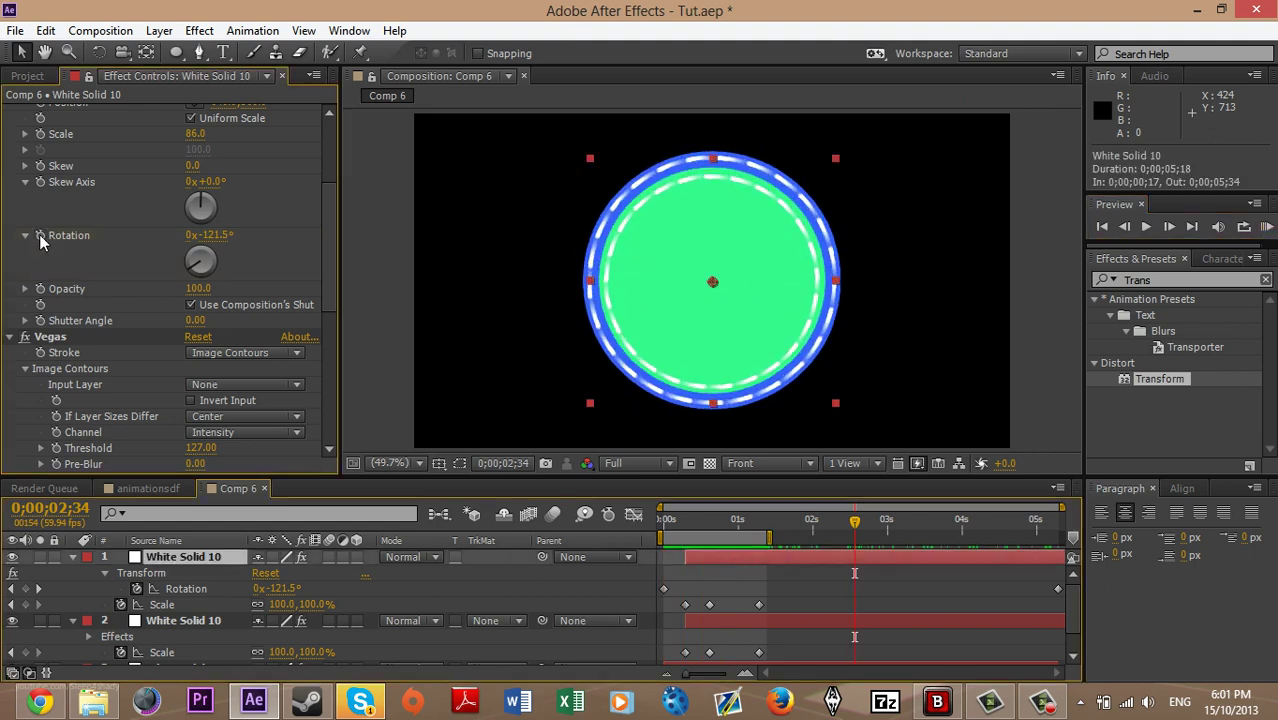
Set the Transform rotation to 0° with a starting keyframe at 0;00;00;17
{"action": "left_click", "coordinate": [210, 236]}
{"action": "type", "text": "0"}
{"action": "key", "text": "Return"}
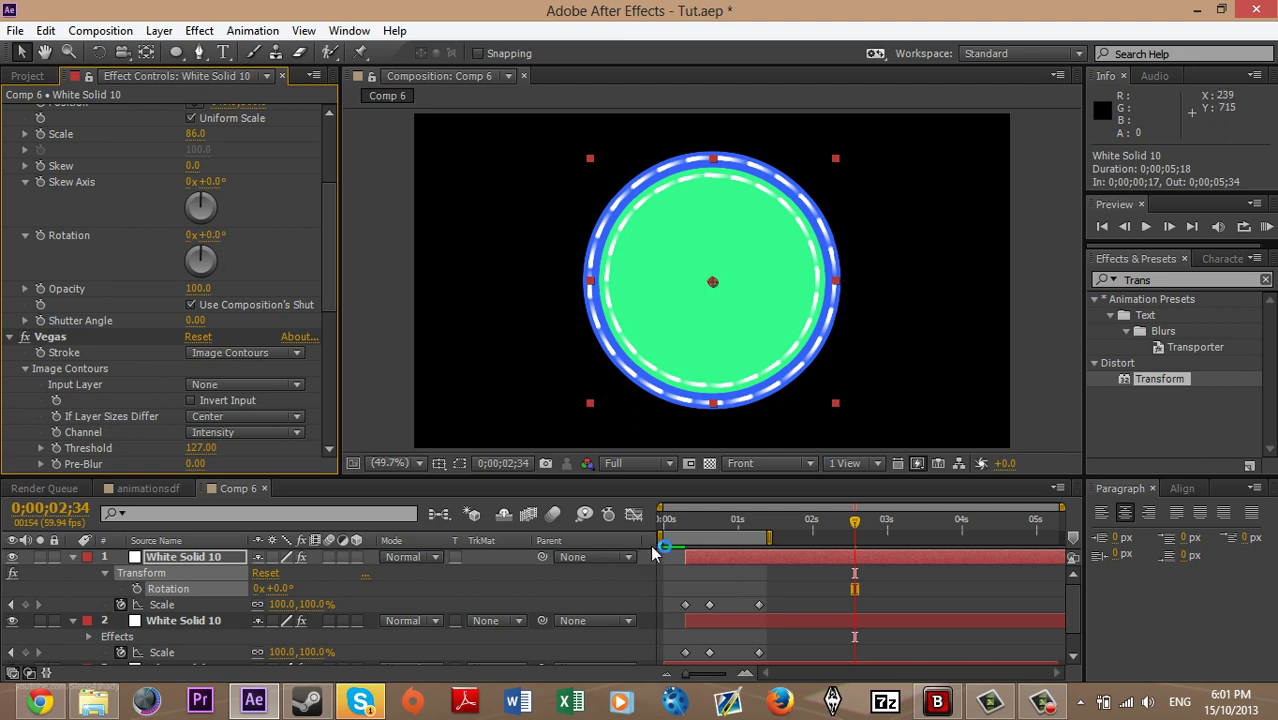
{"action": "left_click_drag", "start_coordinate": [665, 532], "coordinate": [687, 532]}
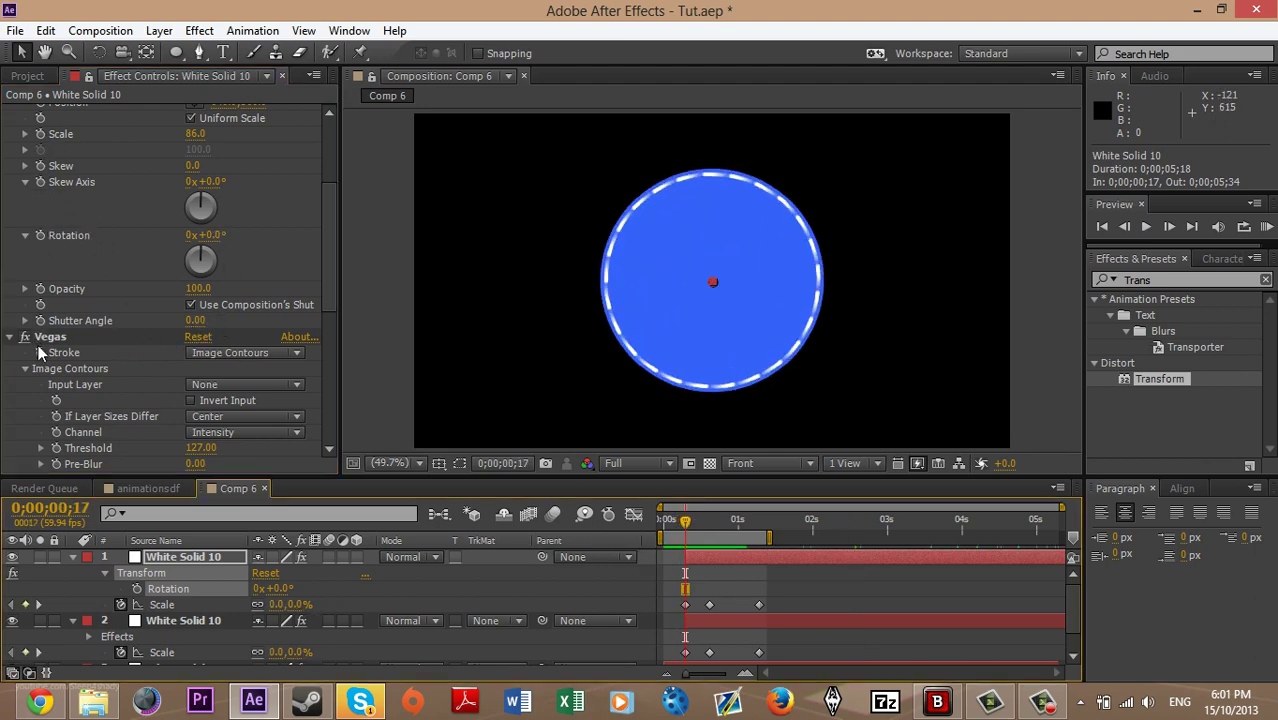
{"action": "scroll", "coordinate": [43, 337], "scroll_direction": "up", "scroll_amount": 2}
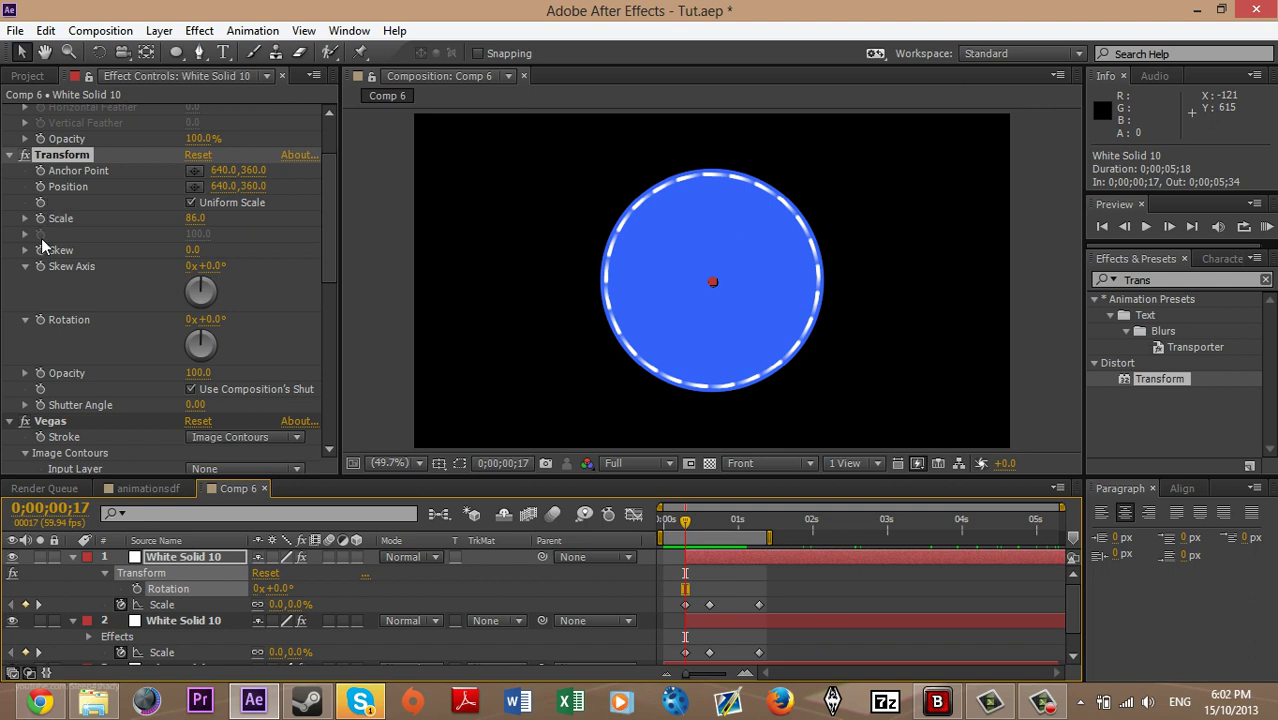
{"action": "left_click", "coordinate": [41, 238]}
{"action": "left_click", "coordinate": [41, 320]}
Set the ending Transform rotation to -230° at 0;00;05;17
{"action": "left_click_drag", "start_coordinate": [883, 530], "coordinate": [1082, 524]}
{"action": "left_click", "coordinate": [222, 327]}
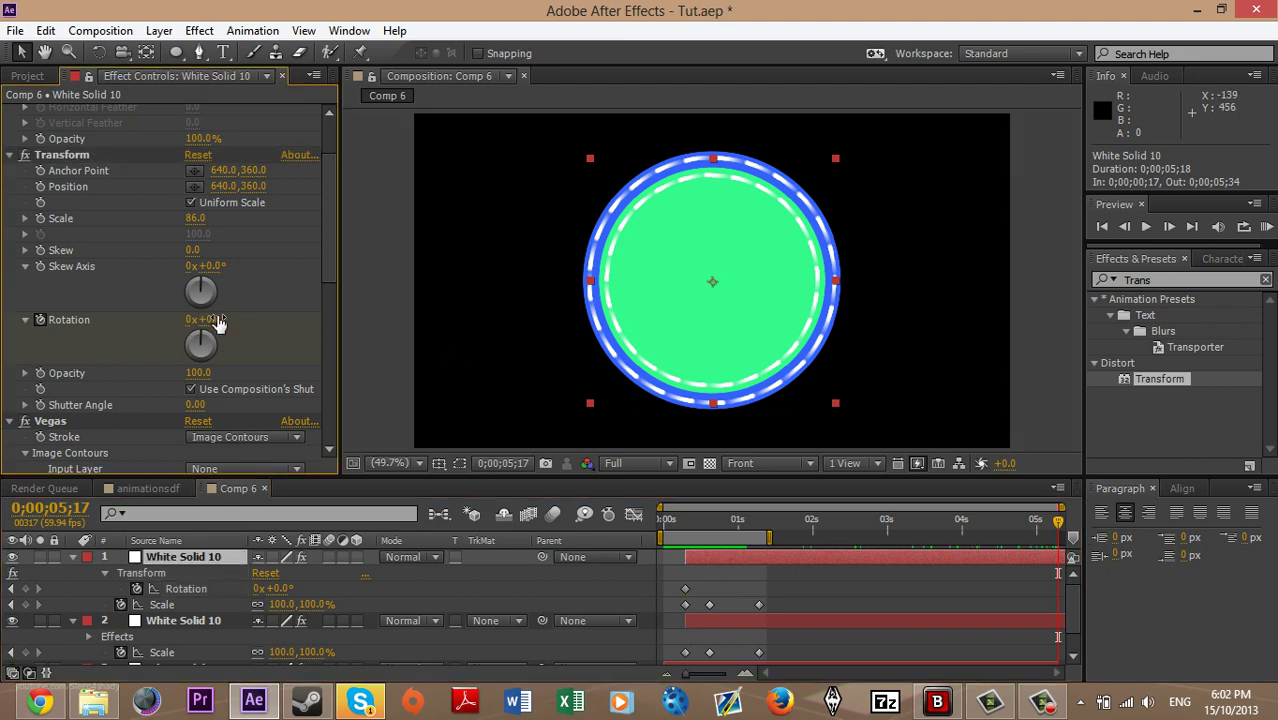
{"action": "left_click", "coordinate": [214, 320]}
{"action": "type", "text": "-230"}
{"action": "key", "text": "Return"}
Scrub the timeline to check the spin and the growing circle
{"action": "left_click_drag", "start_coordinate": [723, 518], "coordinate": [893, 528]}
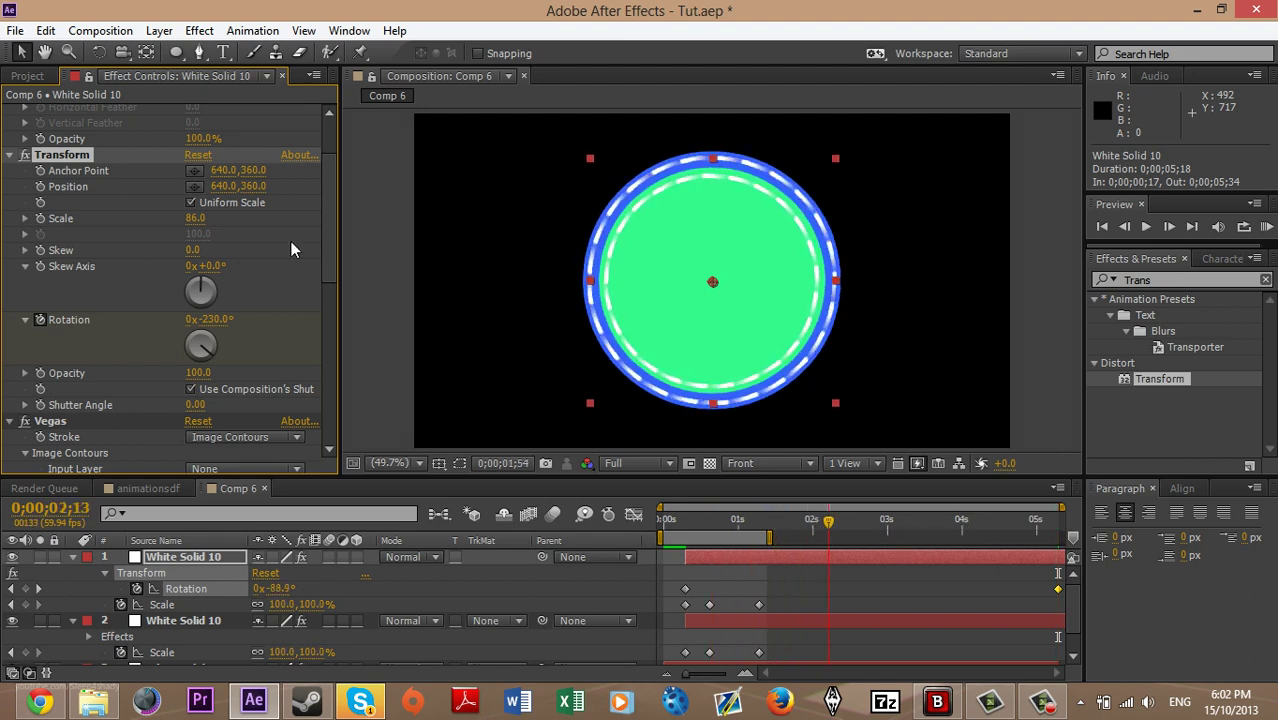
{"action": "key", "text": "Home"}
{"action": "left_click", "coordinate": [761, 531]}
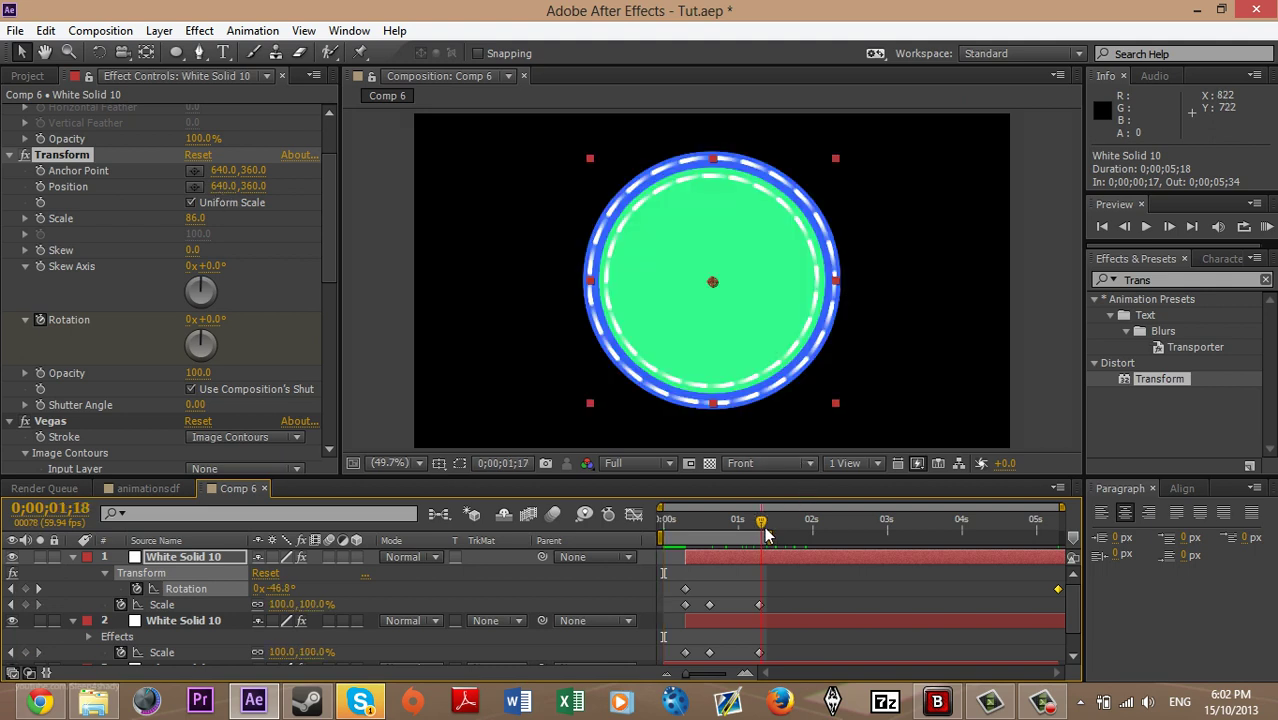
{"action": "left_click_drag", "start_coordinate": [761, 521], "coordinate": [686, 518]}
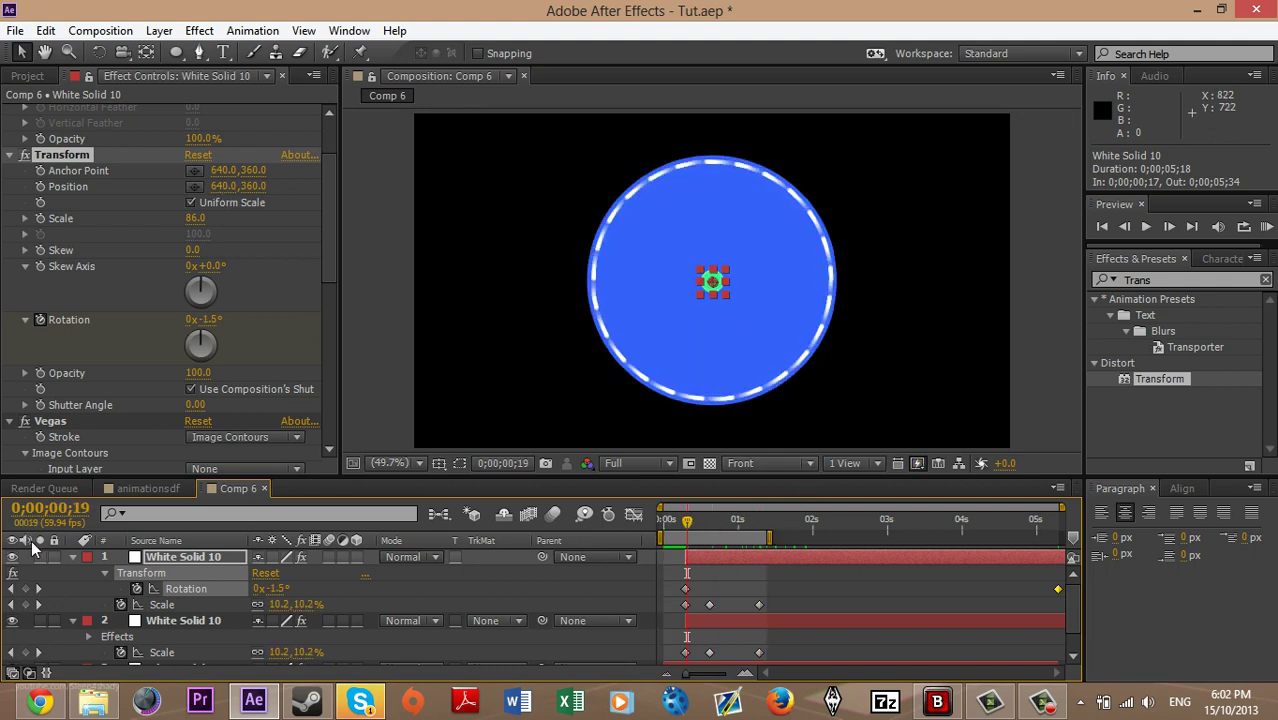
{"action": "left_click", "coordinate": [10, 588]}
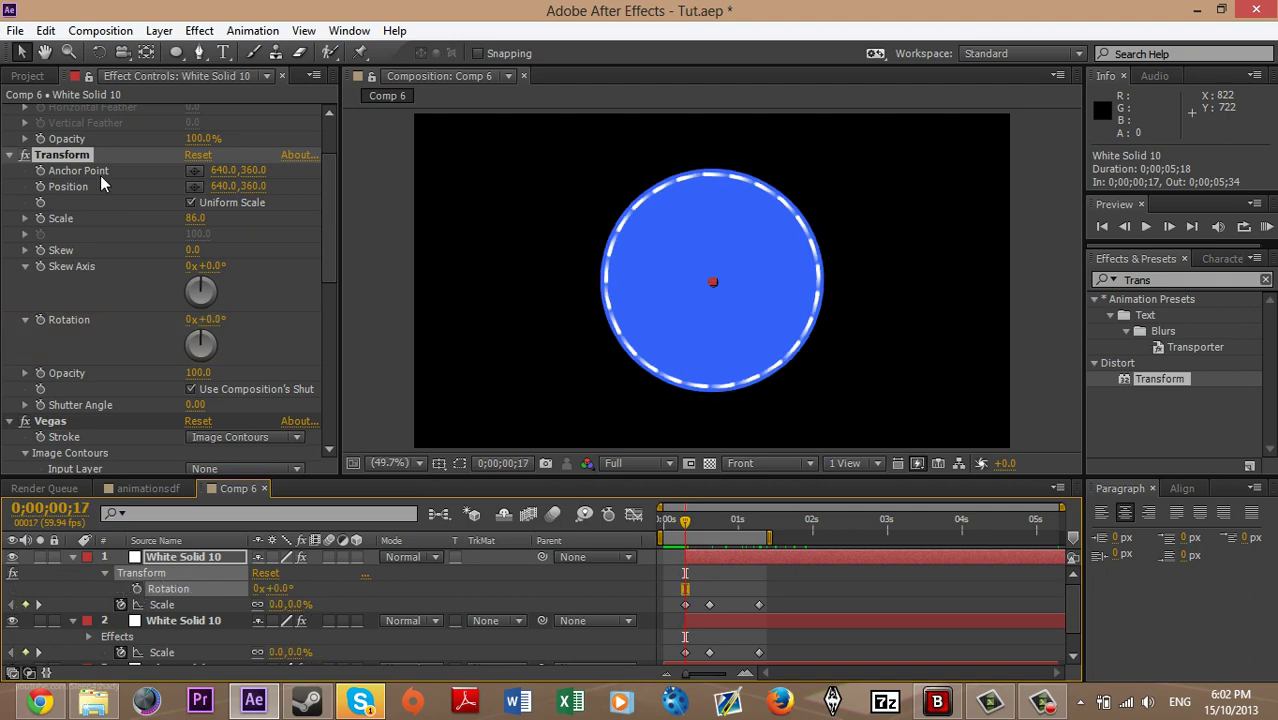
{"action": "scroll", "coordinate": [84, 241], "scroll_direction": "down", "scroll_amount": 6}
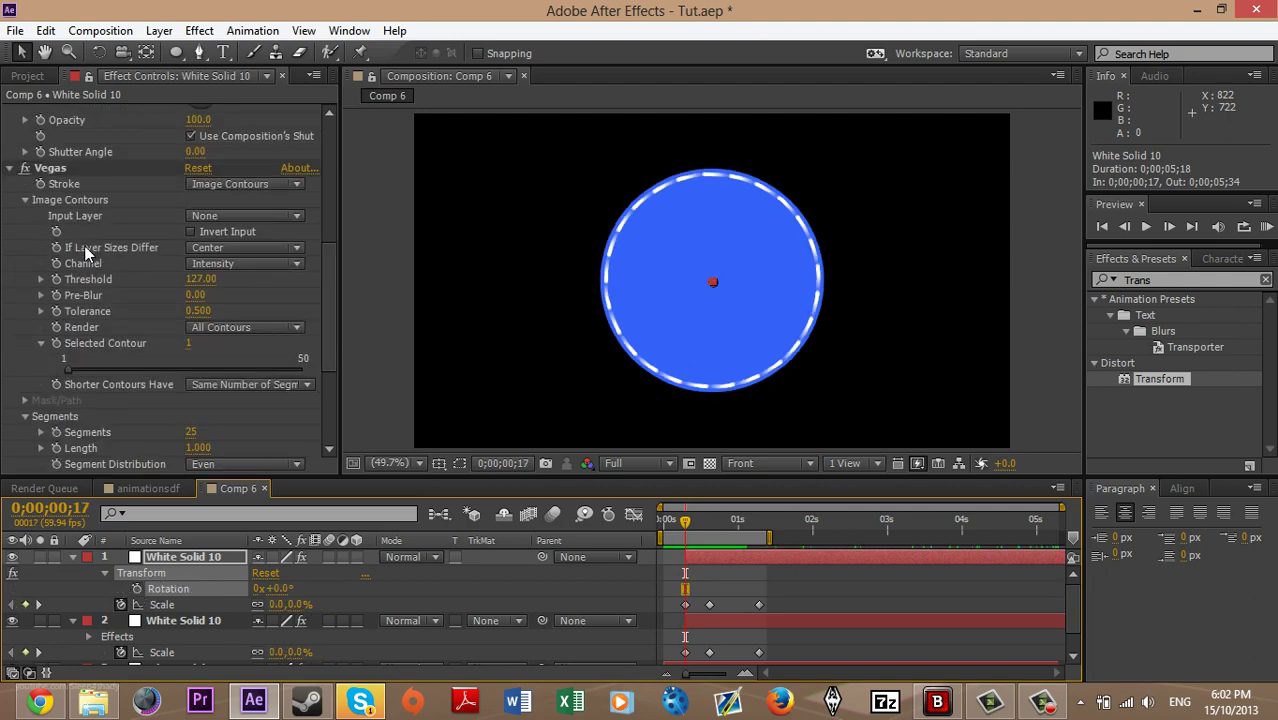
{"action": "scroll", "coordinate": [68, 275], "scroll_direction": "down", "scroll_amount": 3}
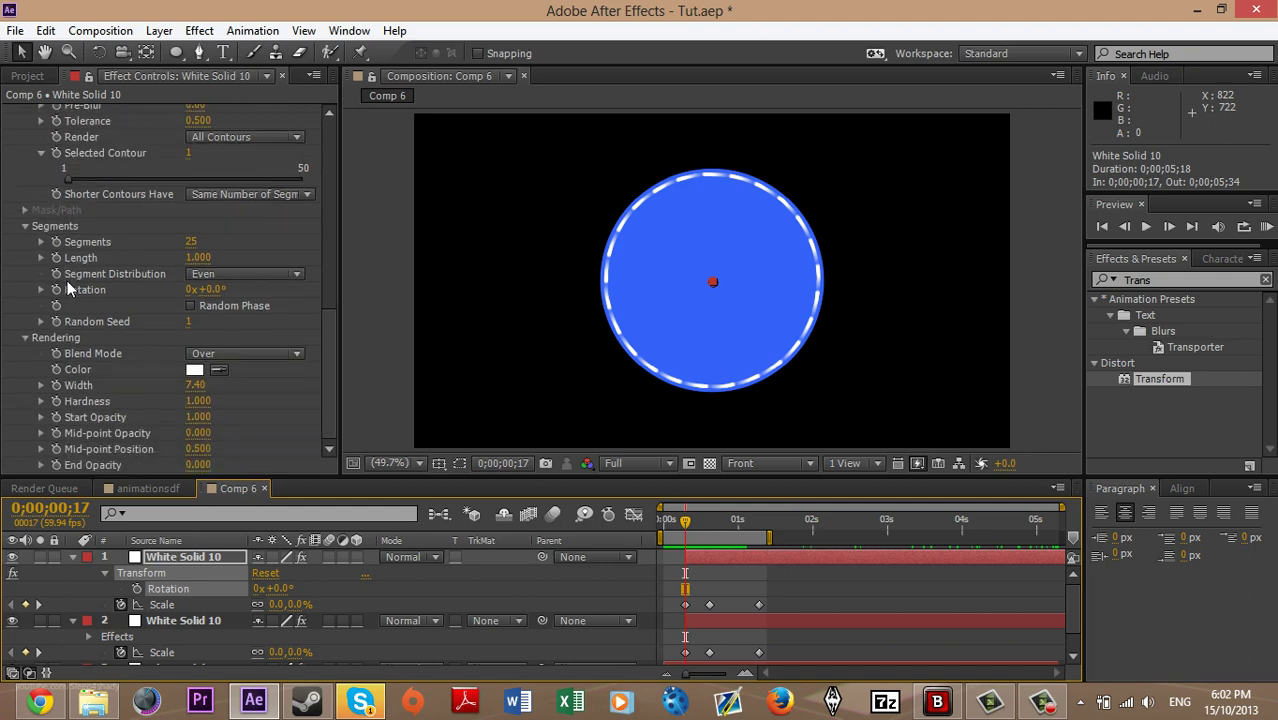
{"action": "left_click_drag", "start_coordinate": [697, 522], "coordinate": [513, 517]}
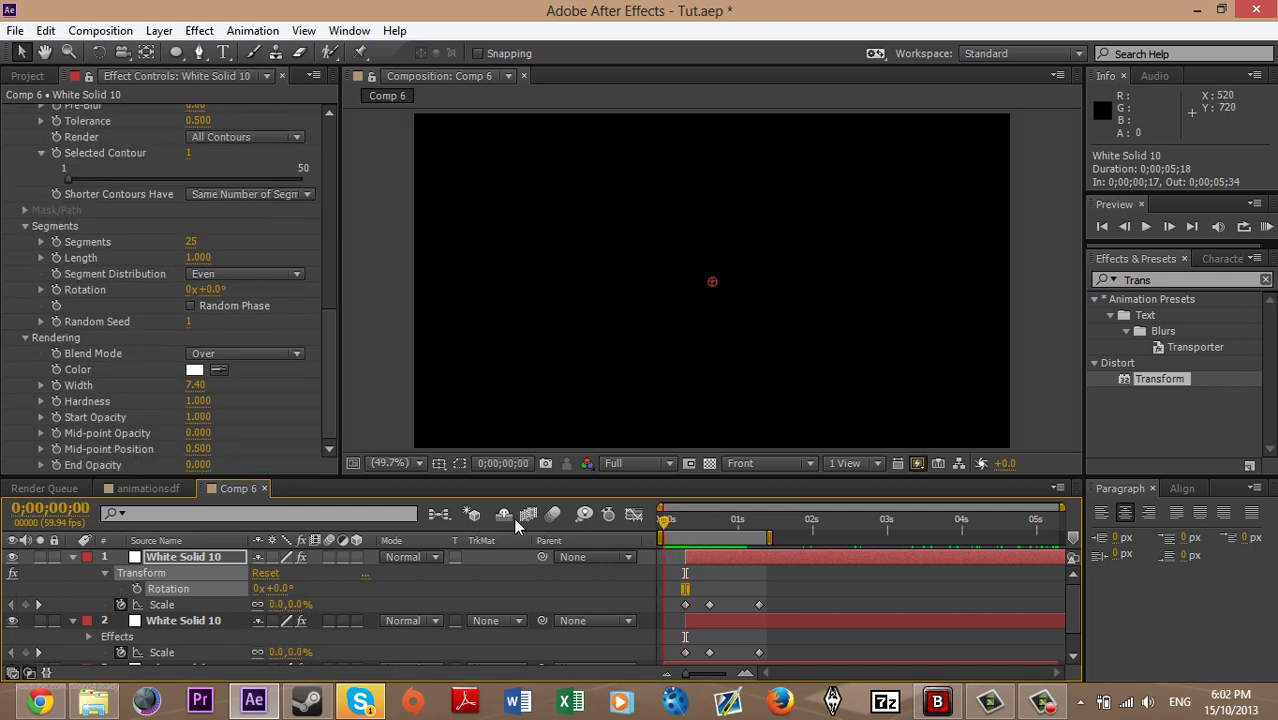
Keyframe the Vegas segments rotation from 0° at the start to -250° at the end
{"action": "left_click", "coordinate": [56, 289]}
{"action": "left_click", "coordinate": [1053, 522]}
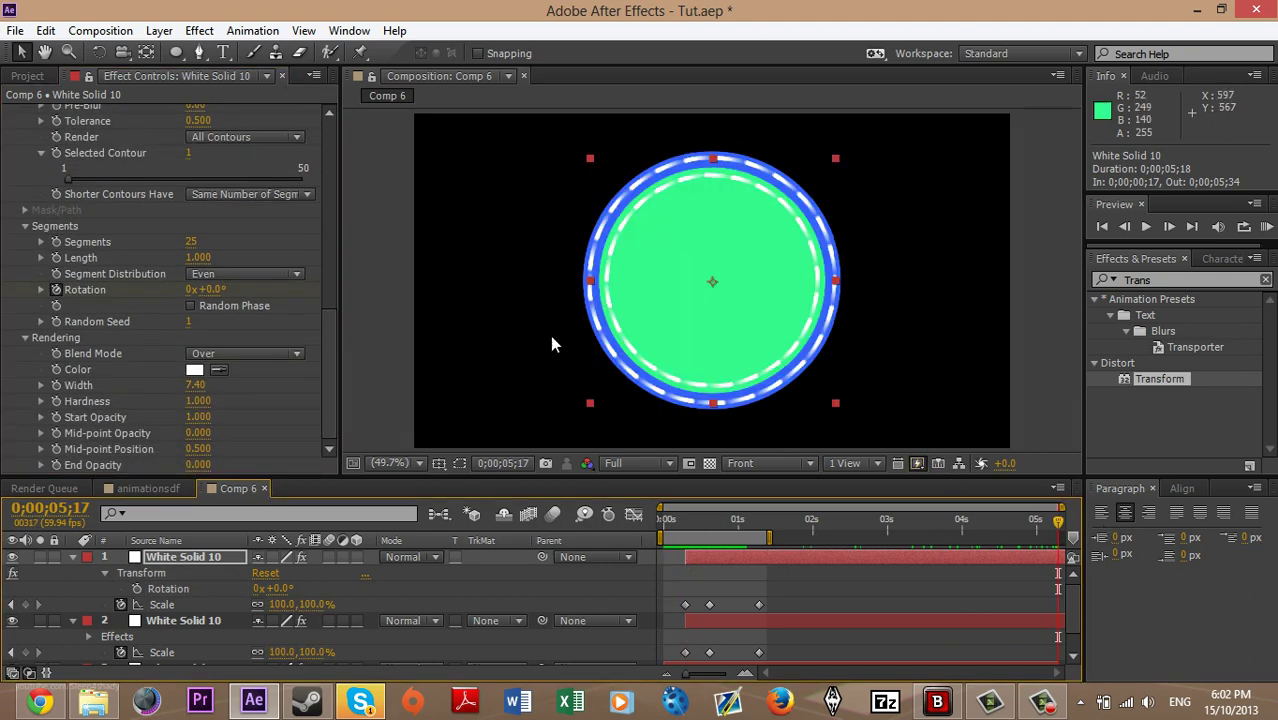
{"action": "left_click", "coordinate": [213, 290]}
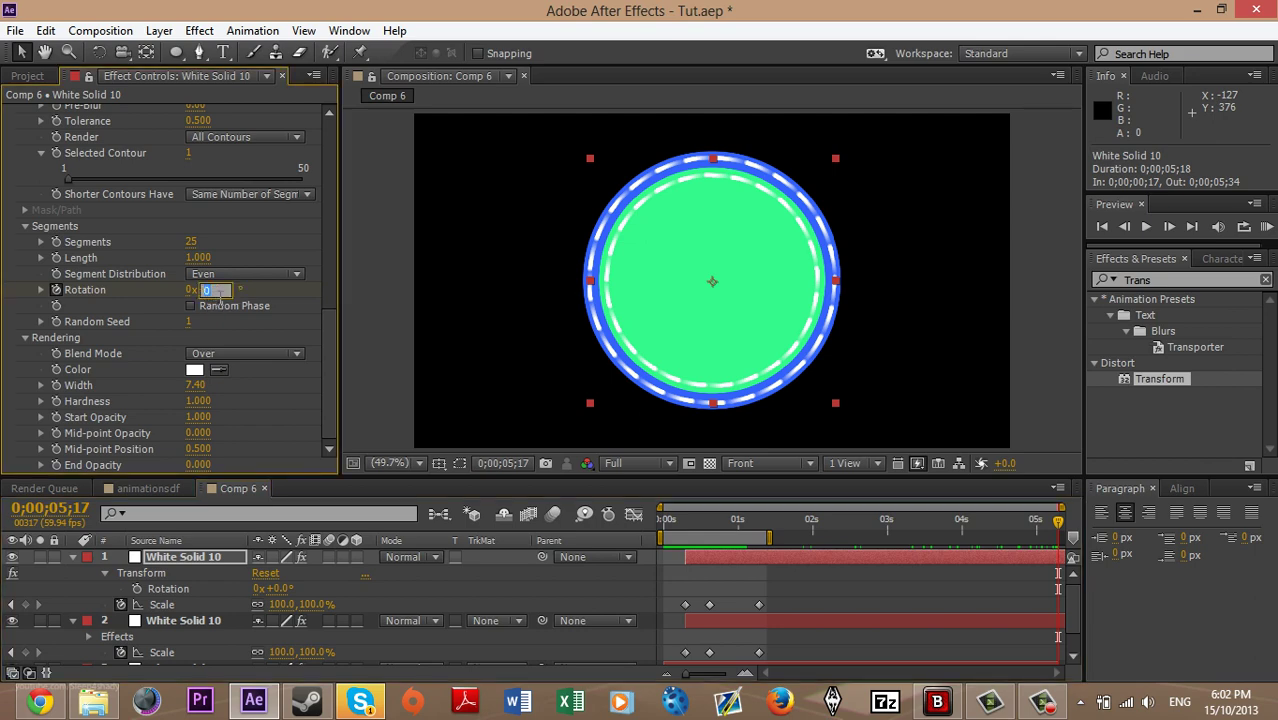
{"action": "type", "text": "-25"}
{"action": "key", "text": "Return"}
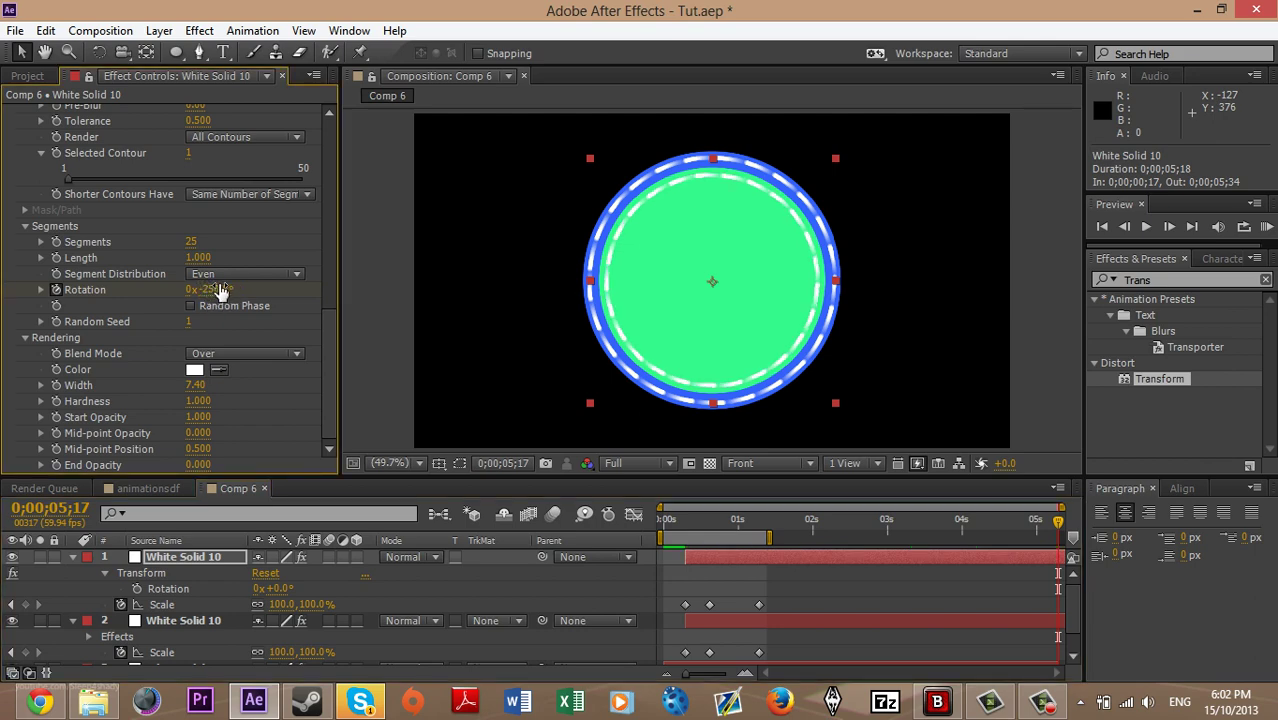
Shift the work area to 0;00;00;13–0;00;01;35 and scrub the spinning ring
{"action": "left_click_drag", "start_coordinate": [698, 541], "coordinate": [827, 545]}
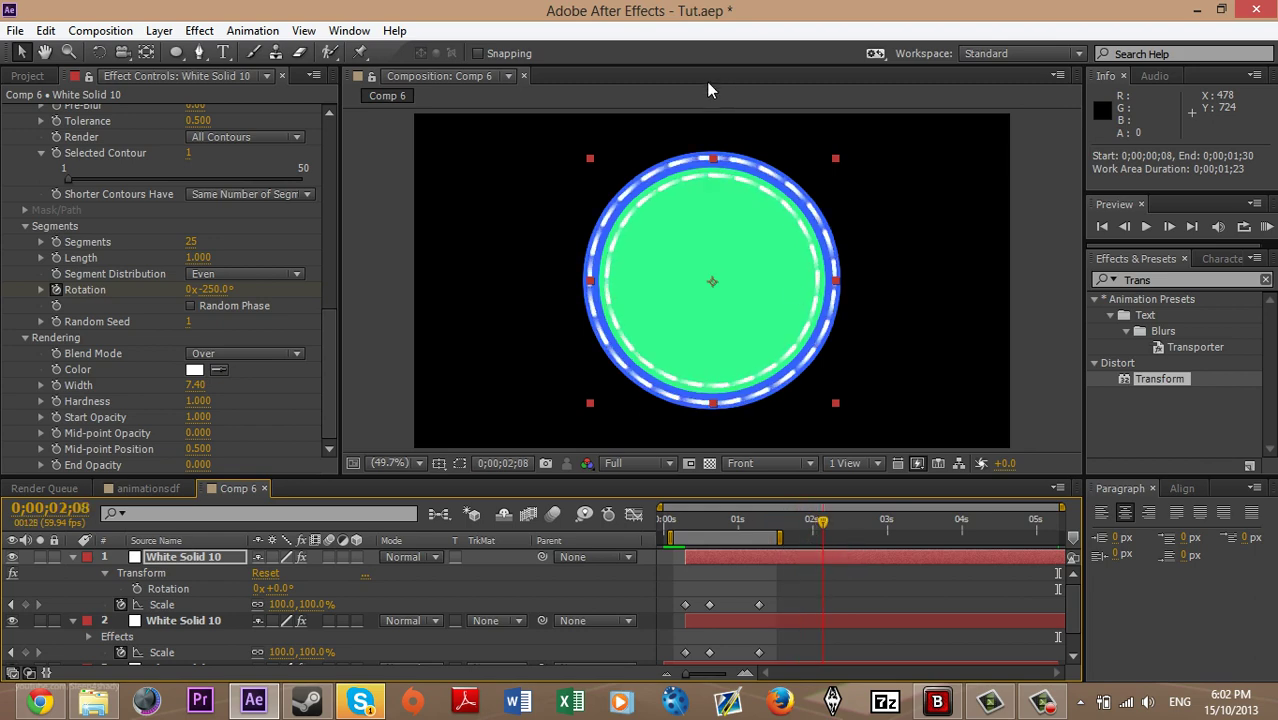
{"action": "left_click_drag", "start_coordinate": [717, 537], "coordinate": [770, 521]}
{"action": "left_click", "coordinate": [801, 572]}
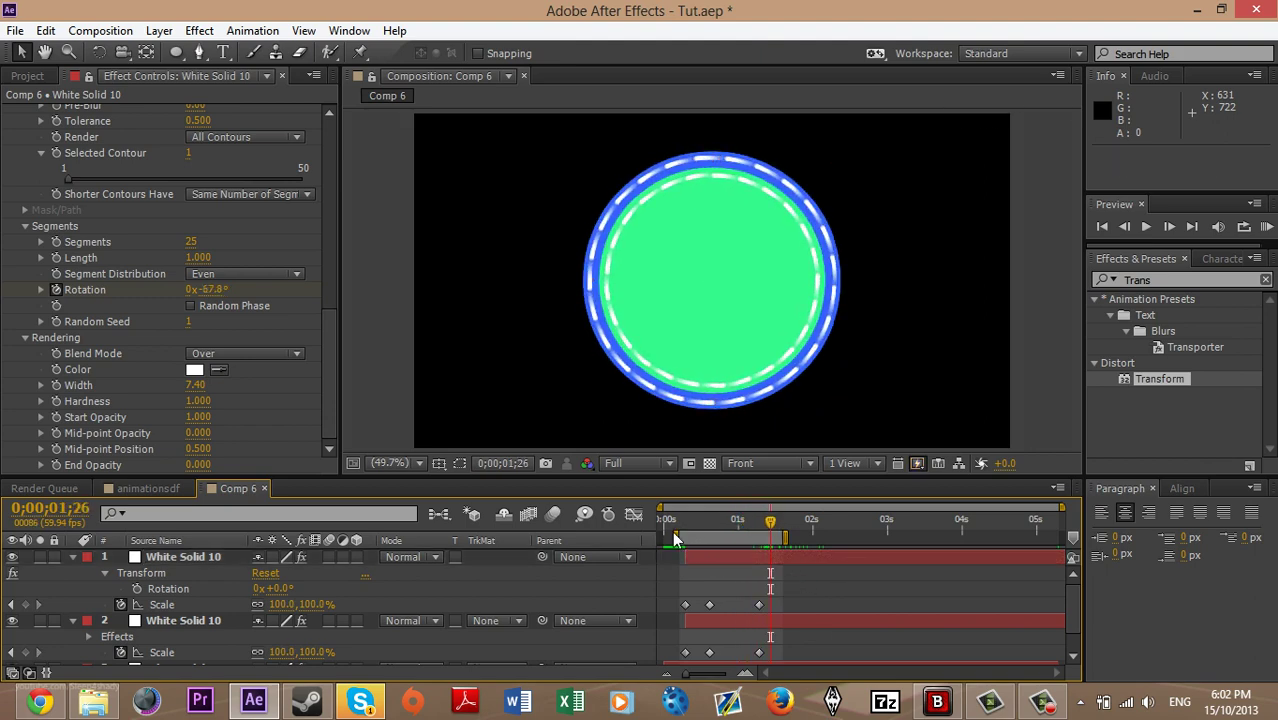
{"action": "left_click_drag", "start_coordinate": [674, 521], "coordinate": [725, 519]}
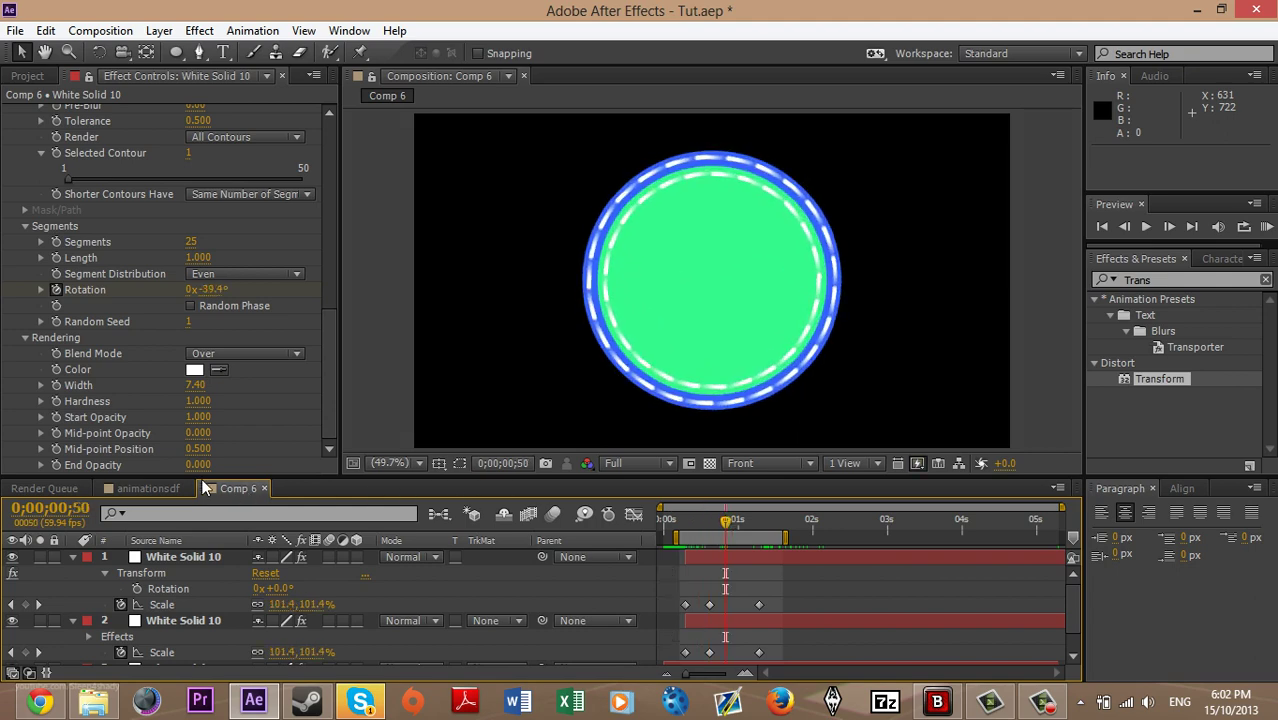
Compare against the animationsdf composition, then return to Comp 6
{"action": "left_click", "coordinate": [150, 488]}
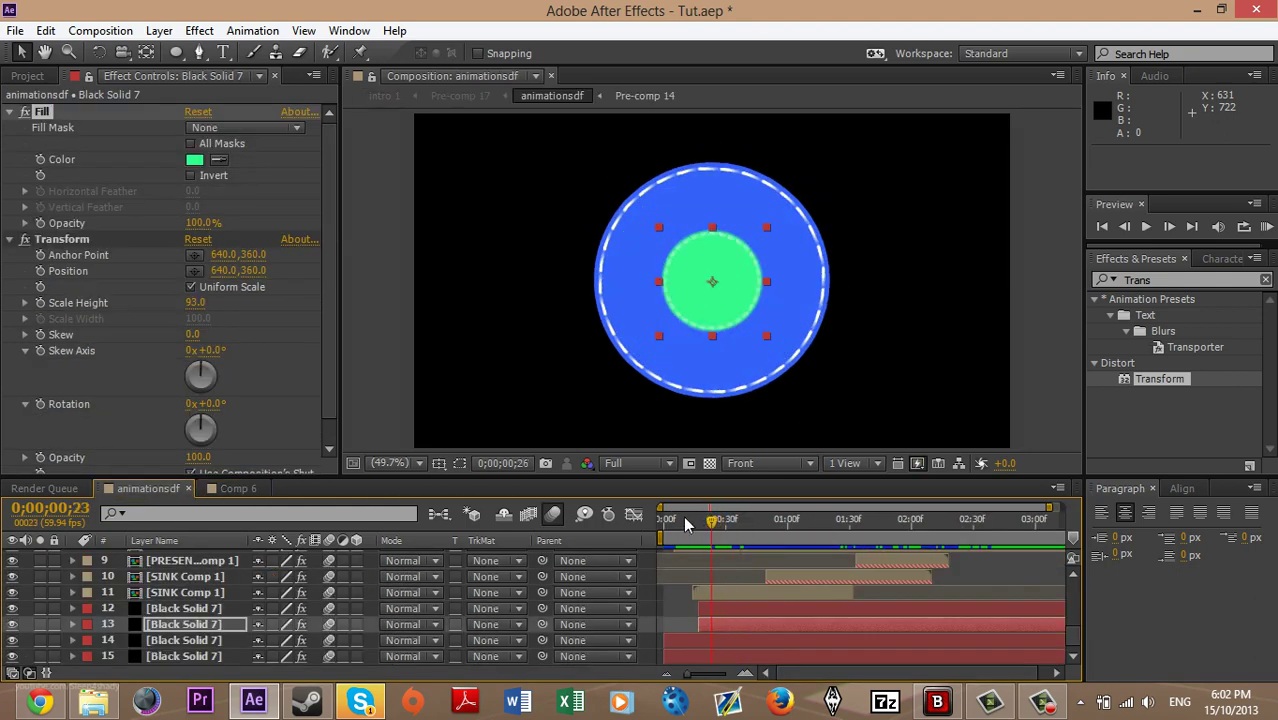
{"action": "left_click_drag", "start_coordinate": [683, 516], "coordinate": [760, 520]}
{"action": "left_click", "coordinate": [252, 486]}
{"action": "left_click", "coordinate": [842, 589]}
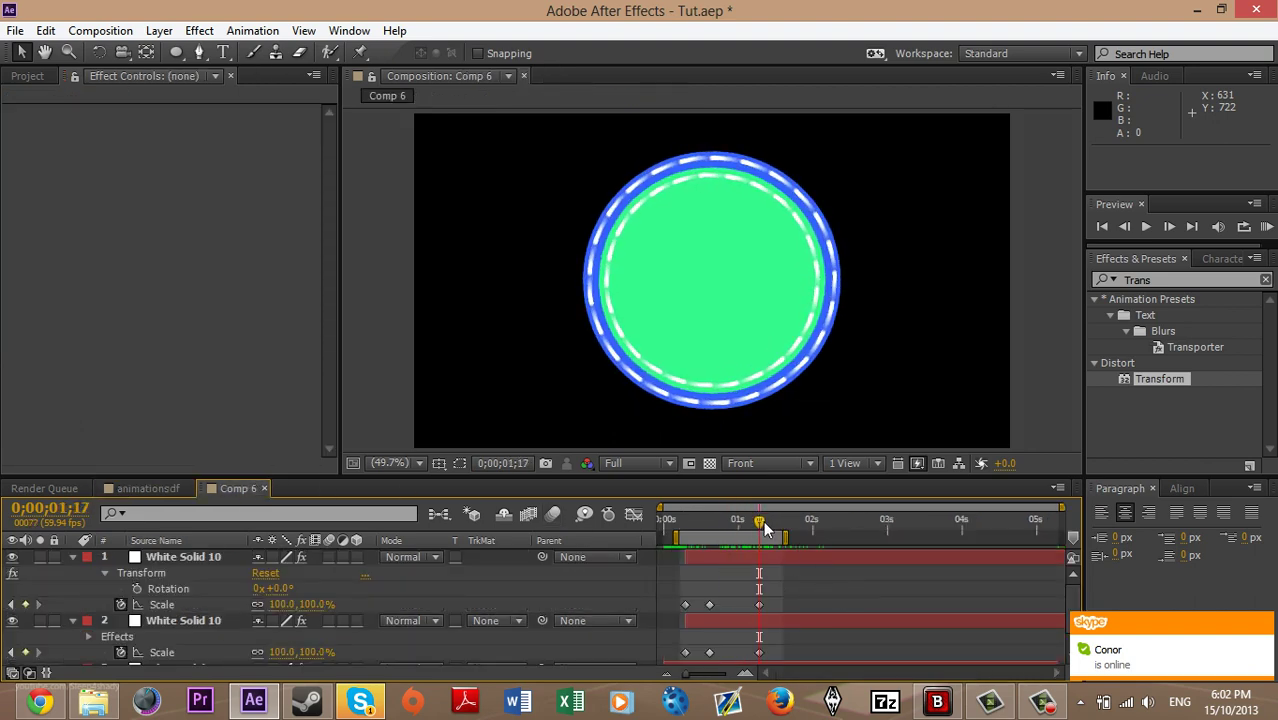
Create a SINK text layer with 0 px stroke and collapse the solid layers
{"action": "left_click", "coordinate": [223, 52]}
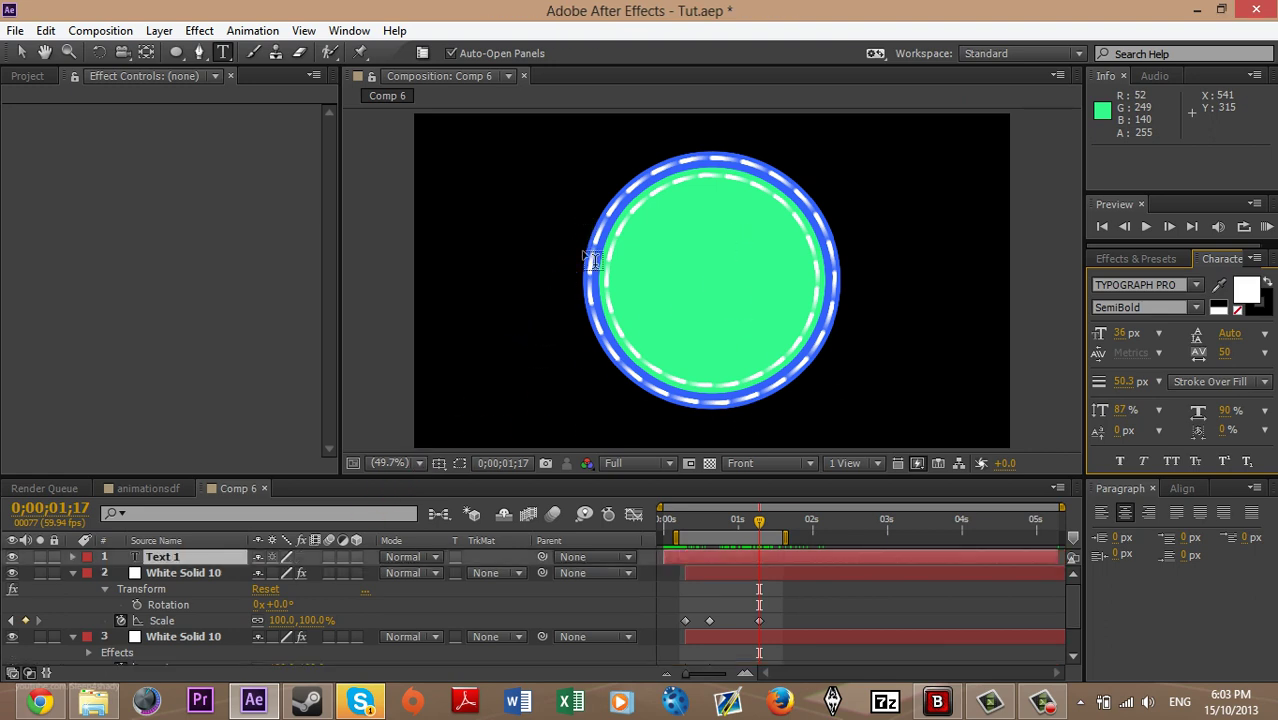
{"action": "type", "text": "SINK"}
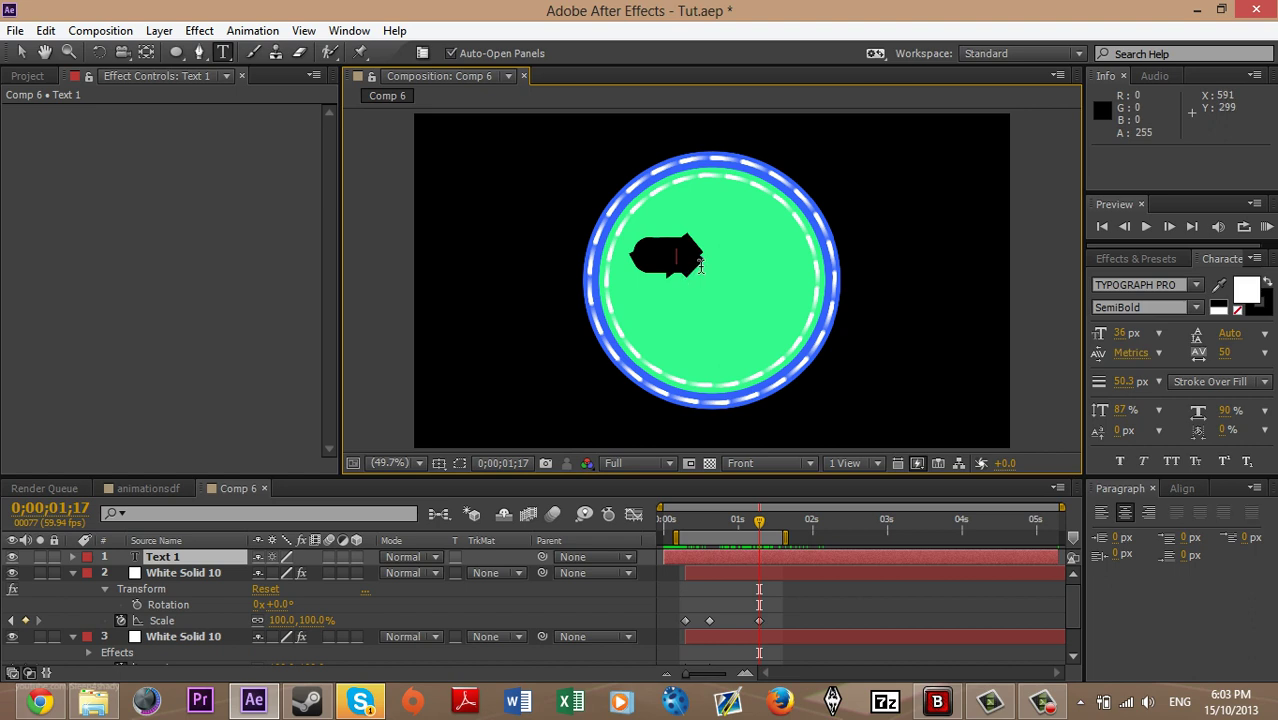
{"action": "left_click", "coordinate": [193, 562]}
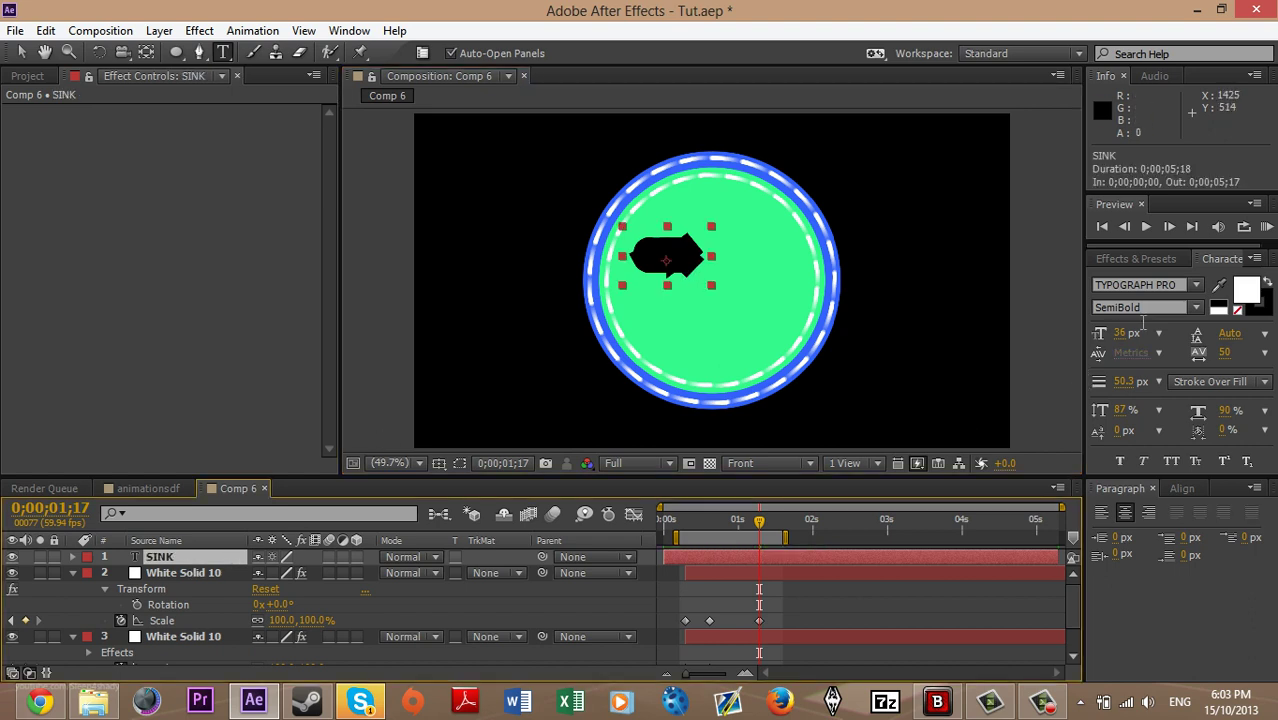
{"action": "left_click", "coordinate": [1126, 381]}
{"action": "key", "text": "Return"}
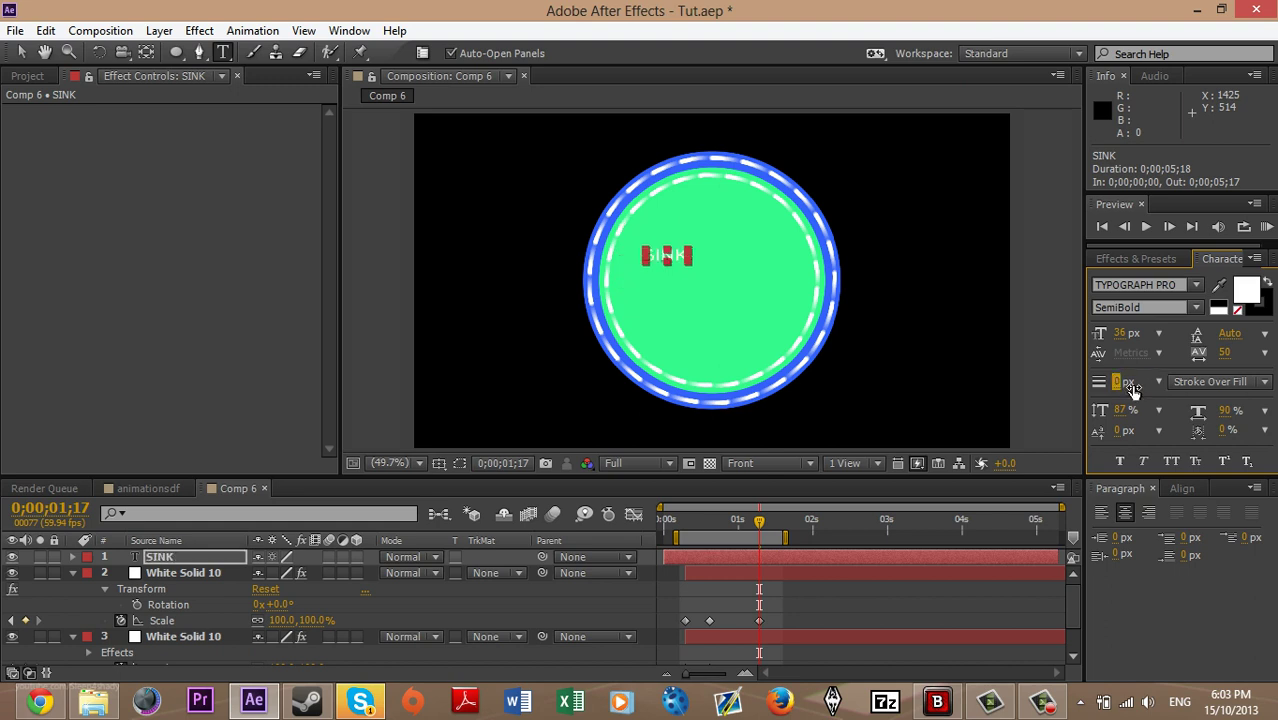
{"action": "left_click", "coordinate": [71, 573]}
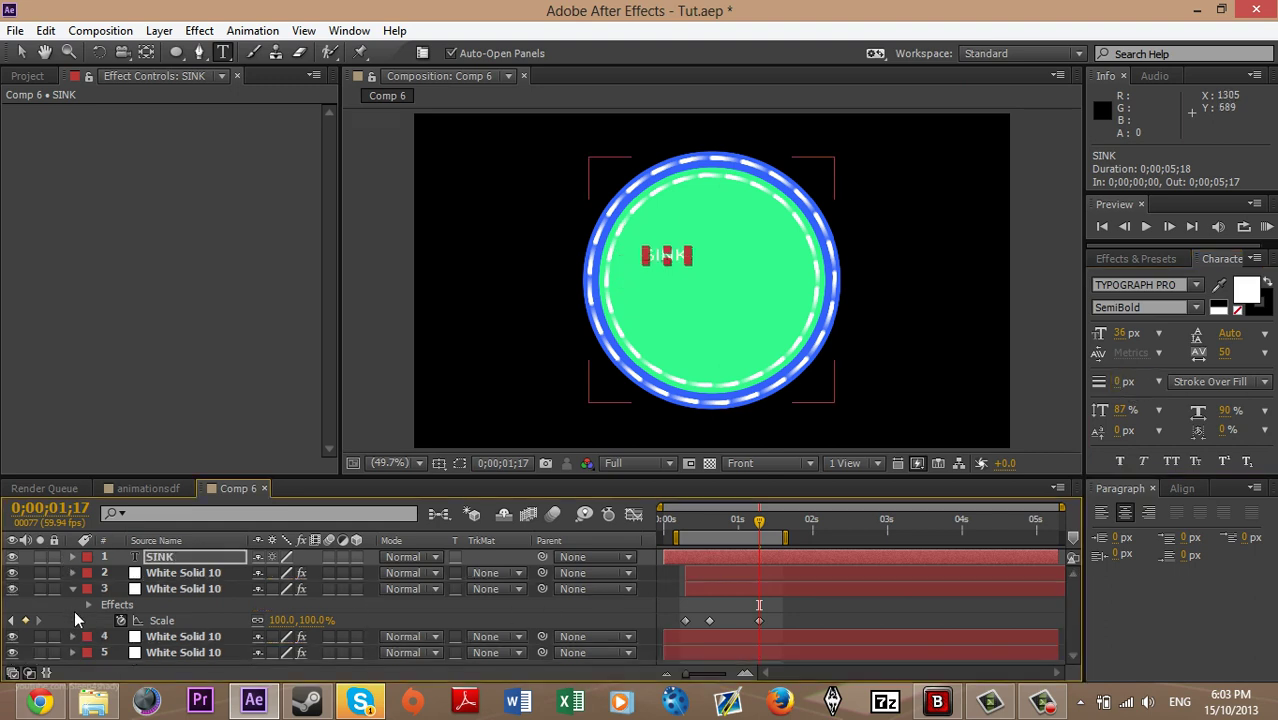
{"action": "left_click", "coordinate": [75, 591]}
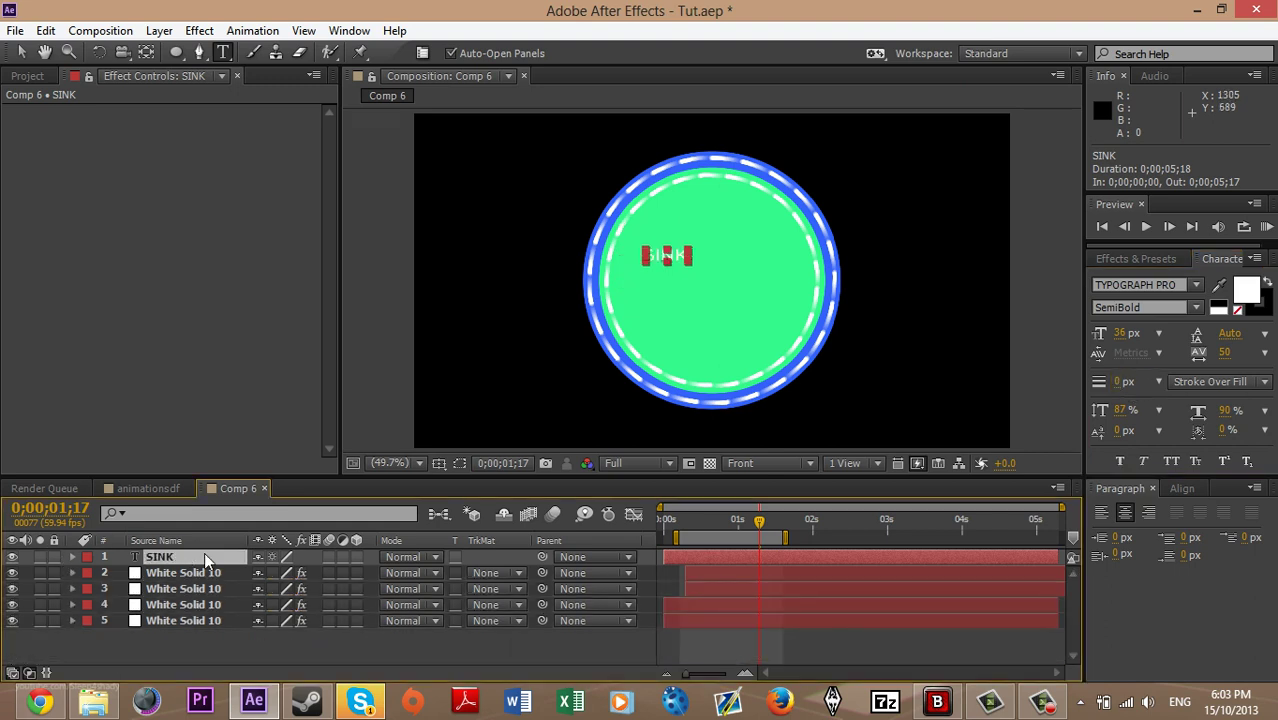
Scale the SINK text to 425% and centre it on the circle
{"action": "key", "text": "s"}
{"action": "left_click_drag", "start_coordinate": [300, 572], "coordinate": [580, 520]}
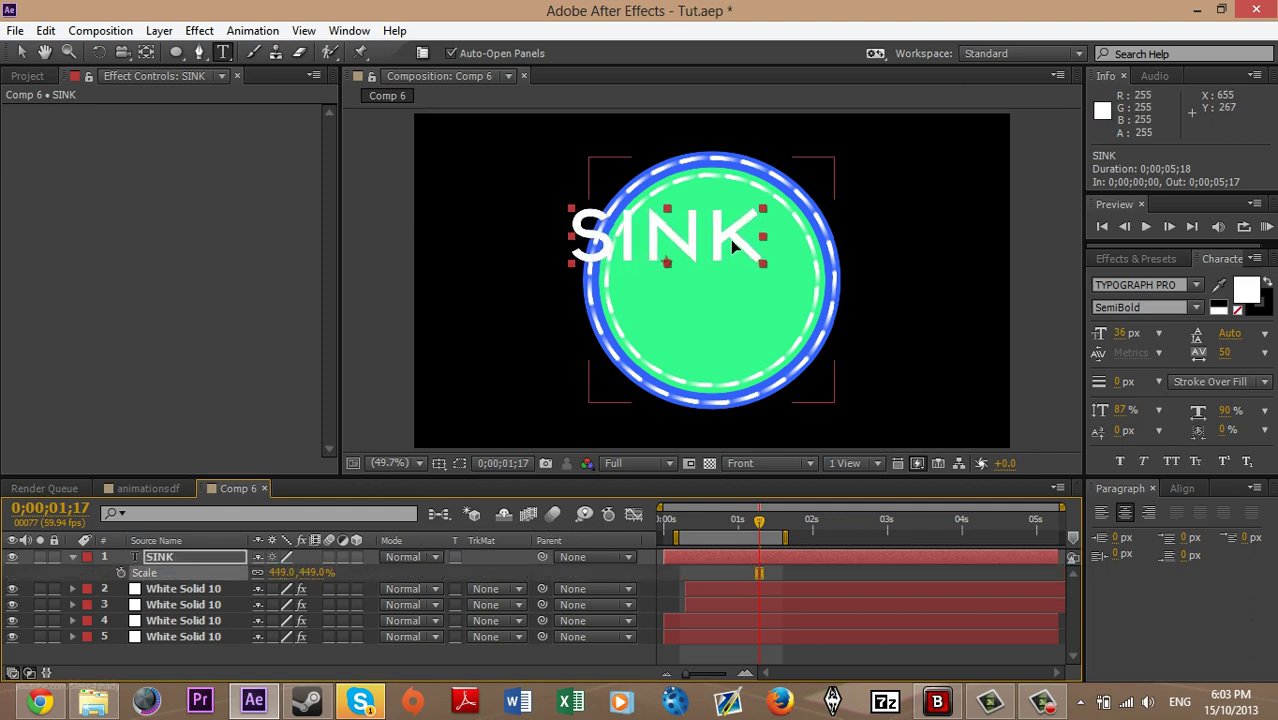
{"action": "left_click_drag", "start_coordinate": [725, 247], "coordinate": [774, 266]}
{"action": "left_click", "coordinate": [281, 571]}
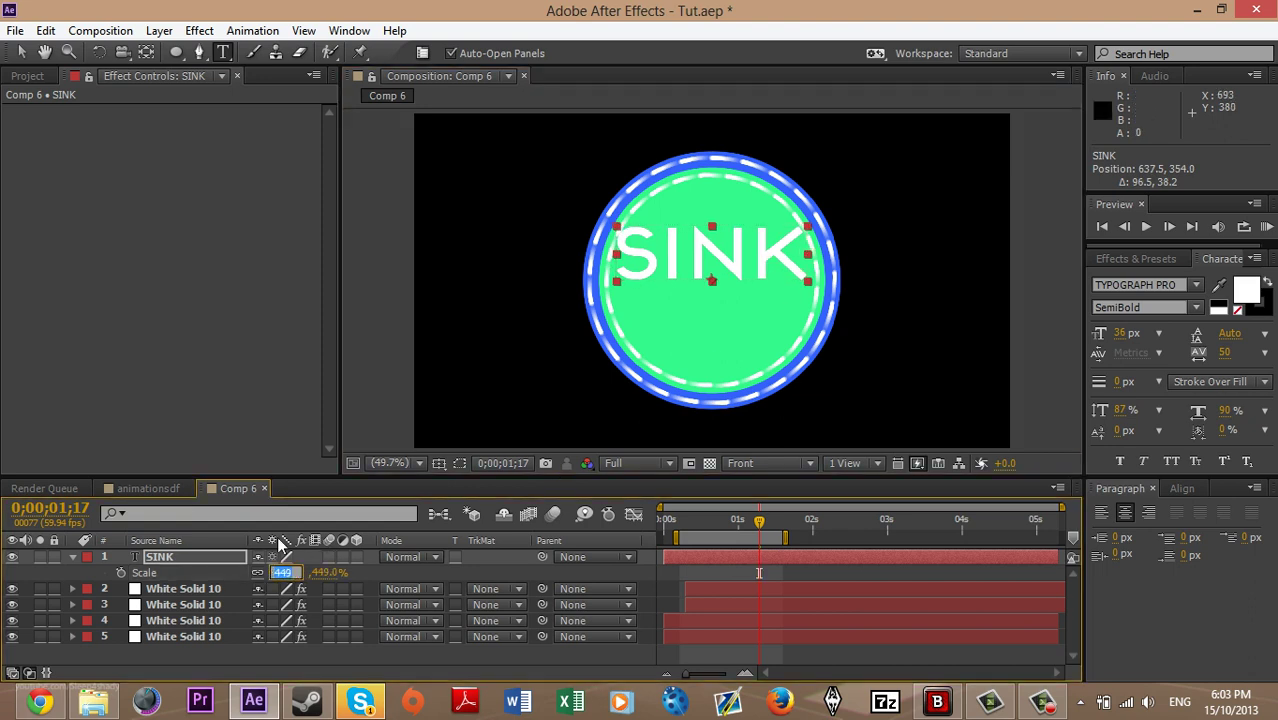
{"action": "type", "text": "425"}
{"action": "key", "text": "Return"}
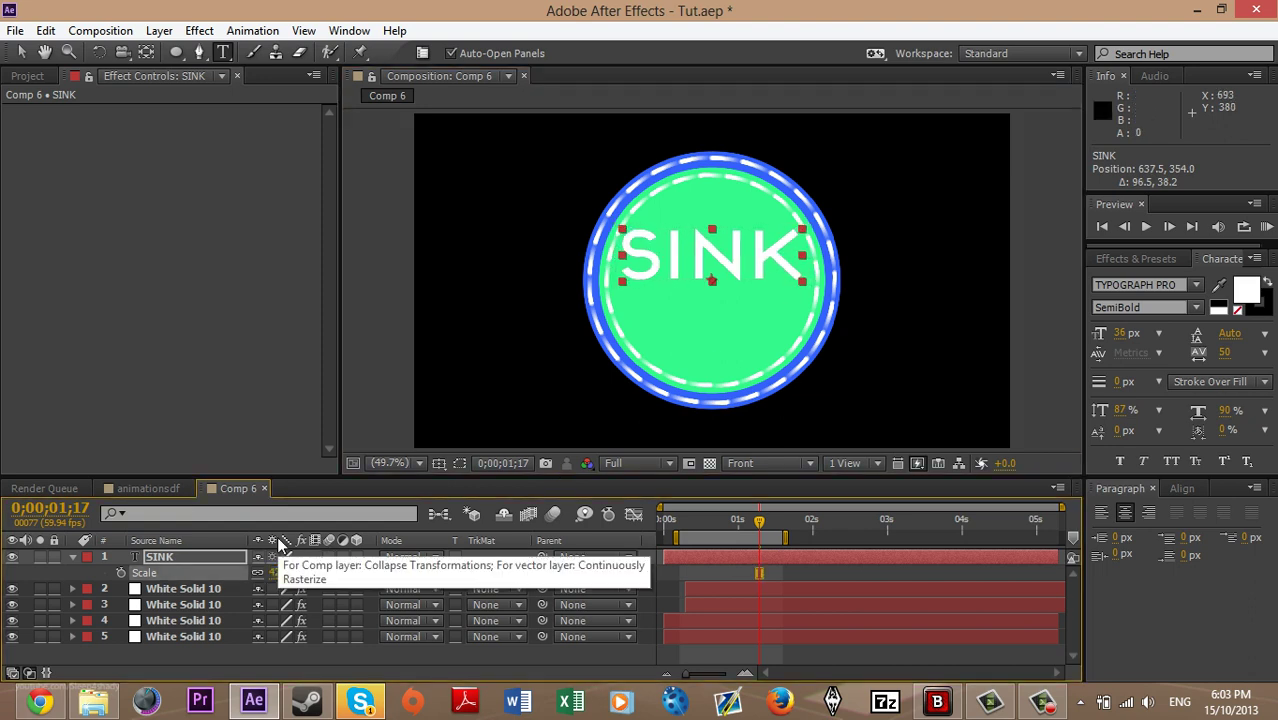
{"action": "left_click", "coordinate": [893, 572]}
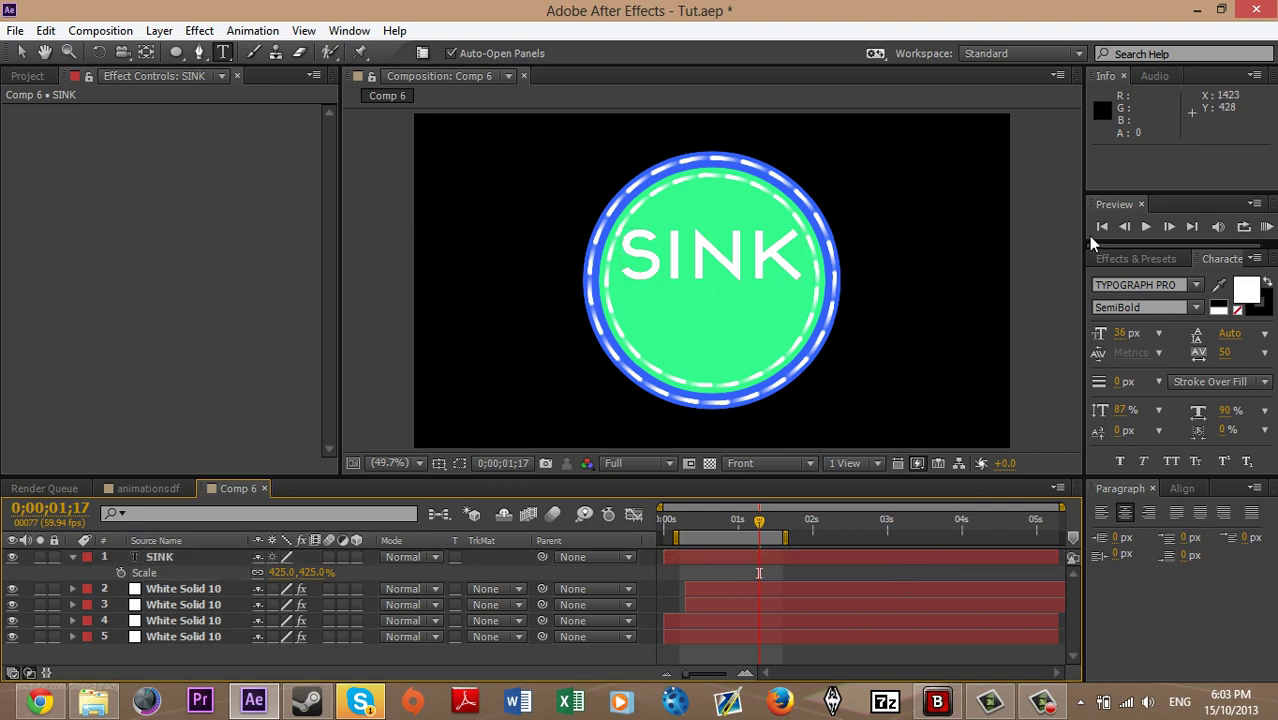
Set SINK's anchor point to 0.0, 1.0
{"action": "left_click", "coordinate": [150, 556]}
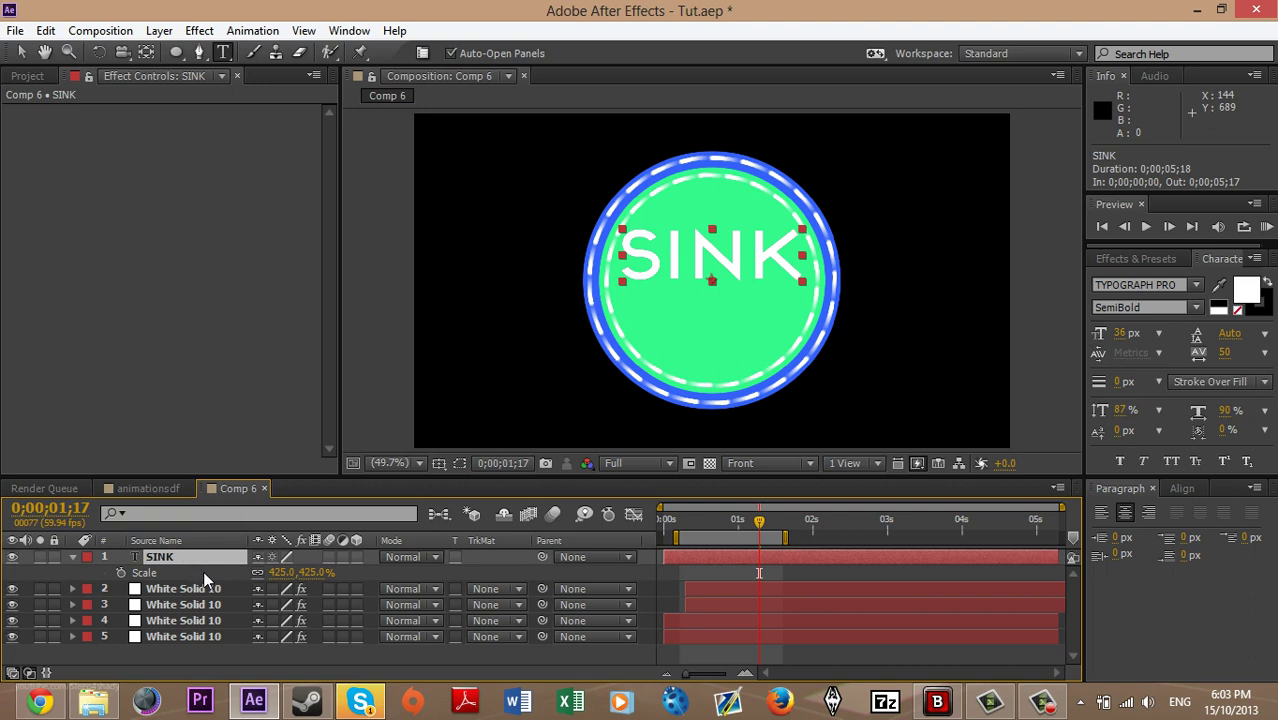
{"action": "key", "text": "a"}
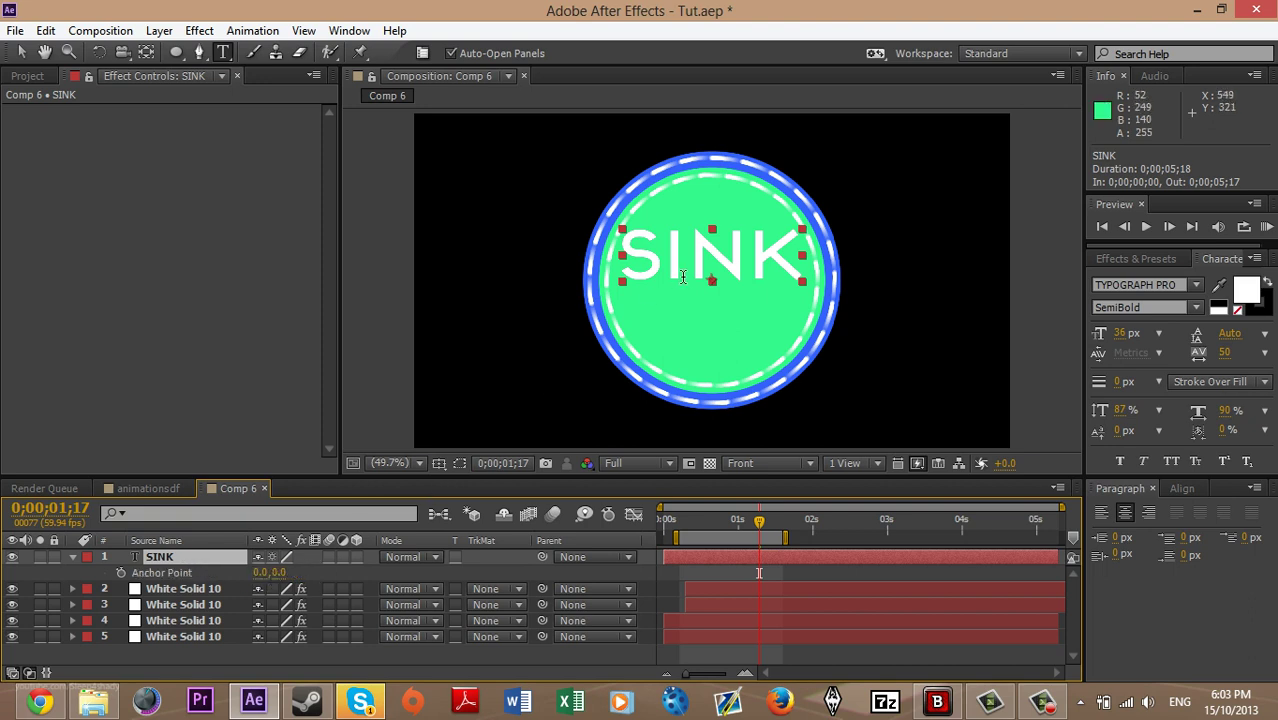
{"action": "left_click_drag", "start_coordinate": [716, 254], "coordinate": [716, 259]}
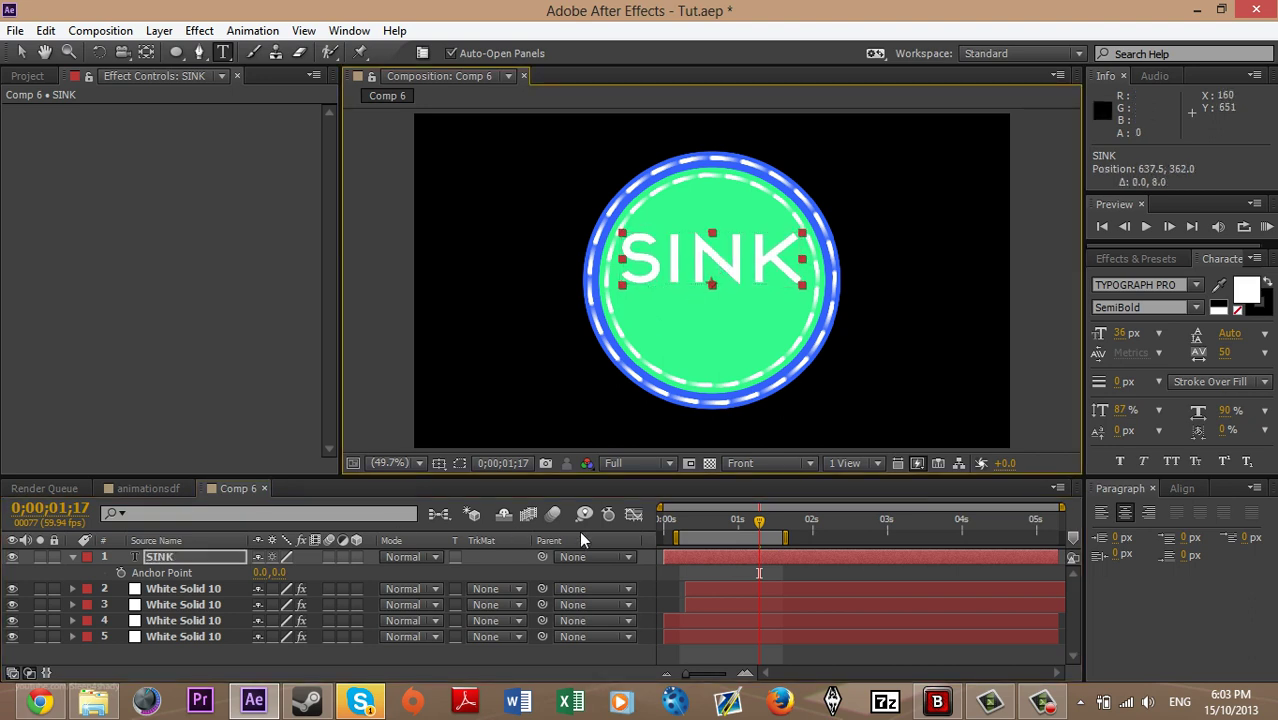
{"action": "left_click", "coordinate": [822, 577]}
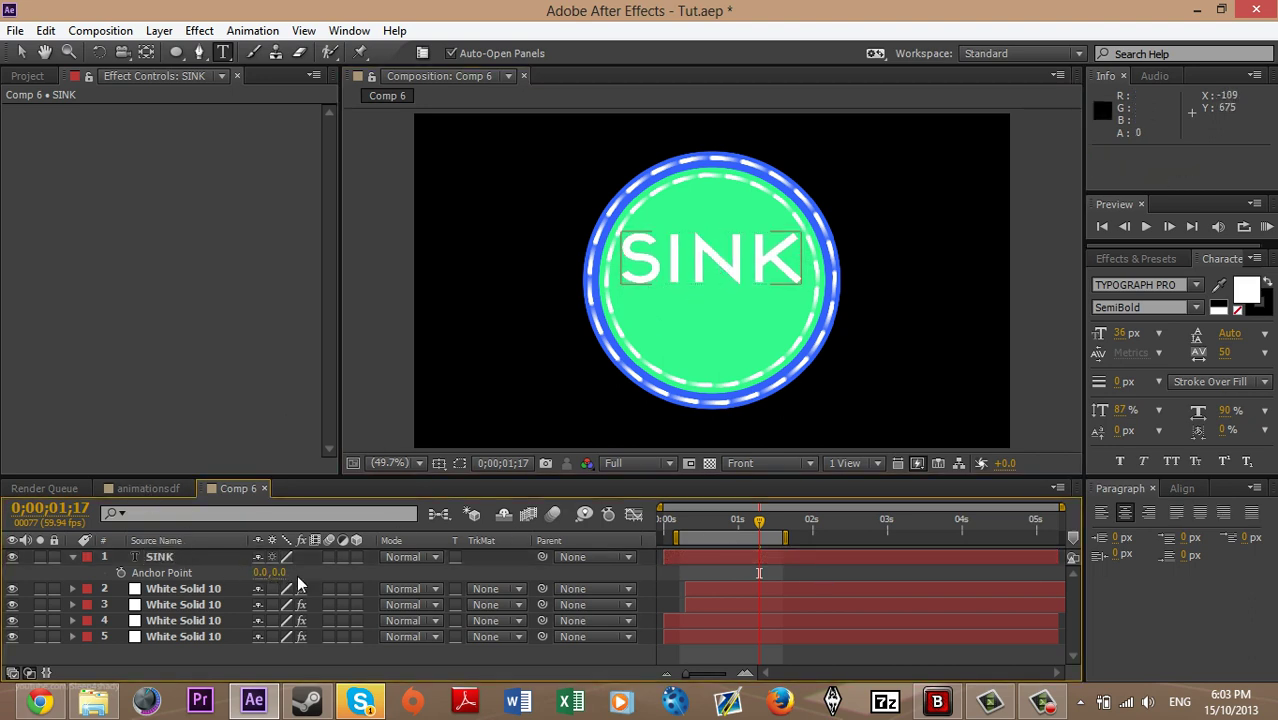
{"action": "left_click_drag", "start_coordinate": [282, 572], "coordinate": [265, 575]}
{"action": "left_click", "coordinate": [838, 573]}
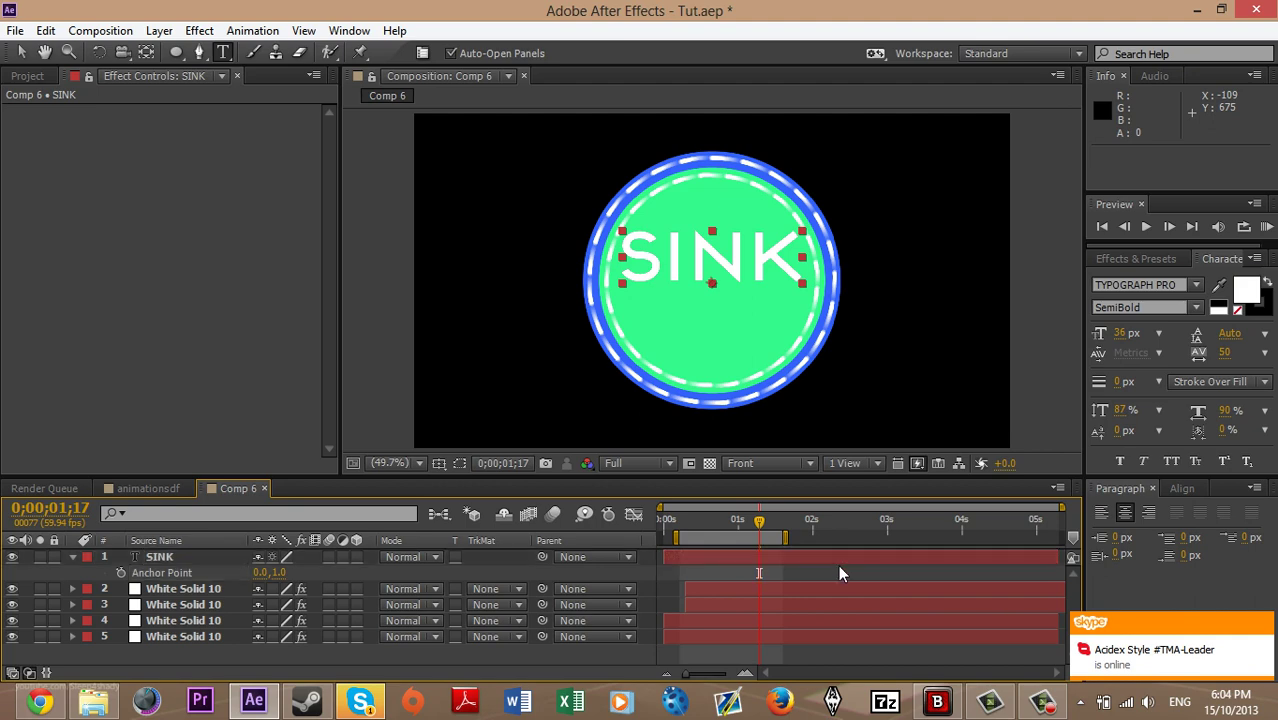
{"action": "left_click", "coordinate": [168, 557]}
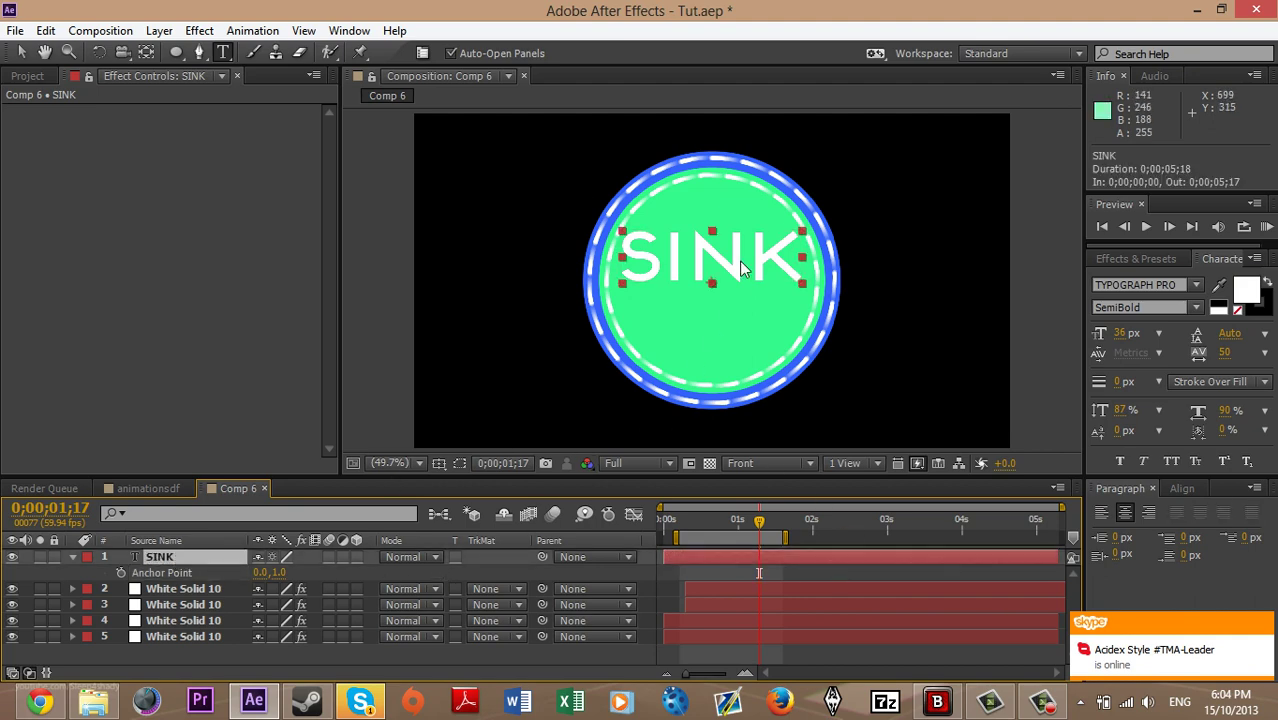
Duplicate SINK as a PRESENTS layer and shrink it to 51 with a Transform effect
{"action": "key", "text": "ctrl+d"}
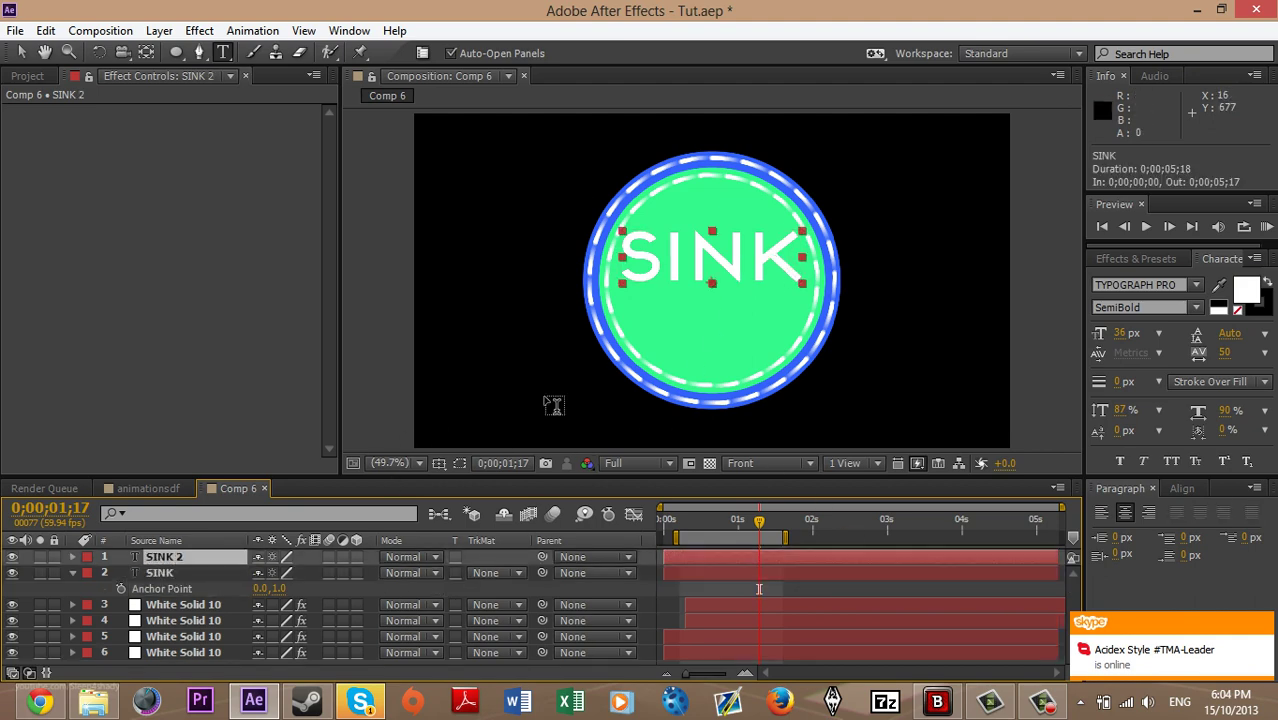
{"action": "type", "text": "PRESENTS"}
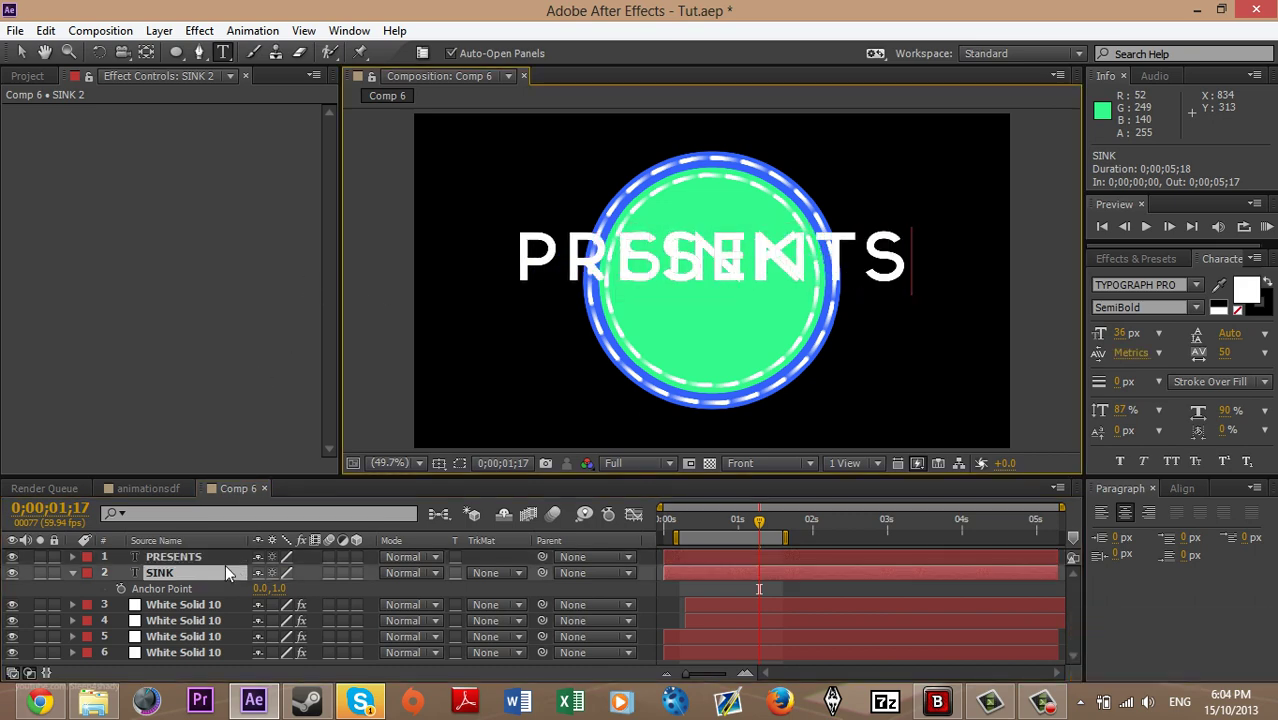
{"action": "left_click", "coordinate": [227, 562]}
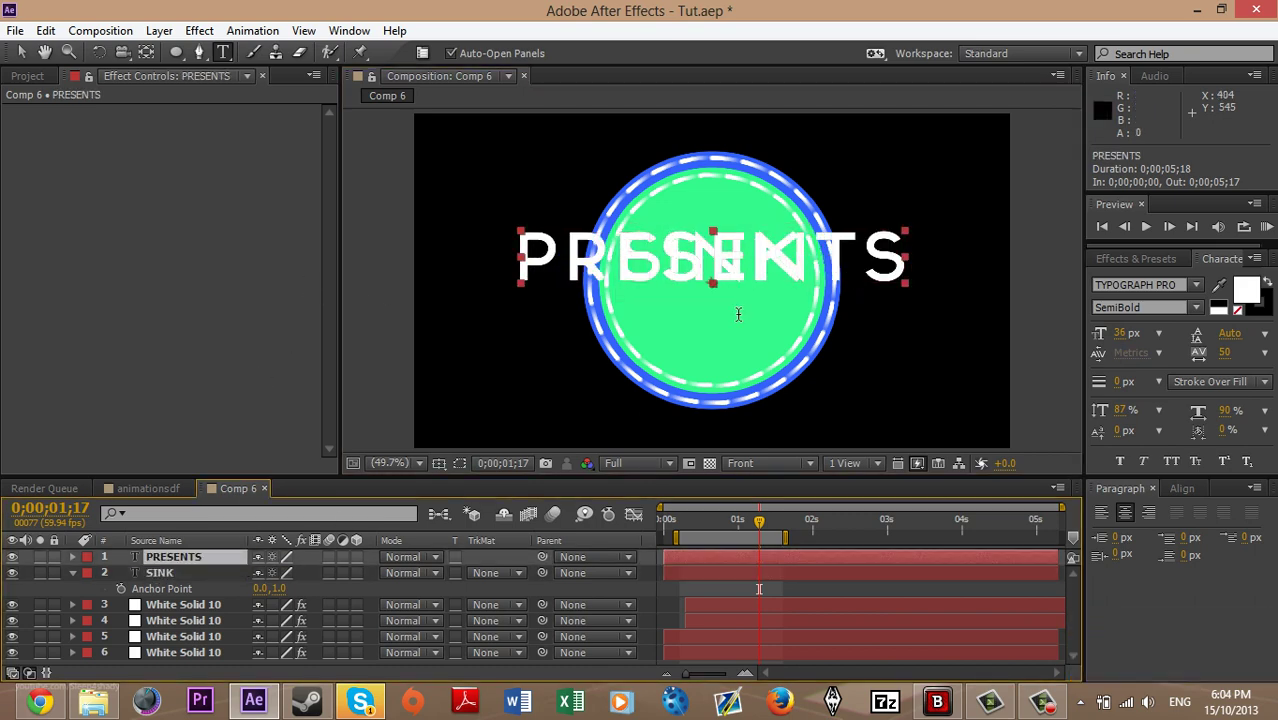
{"action": "left_click", "coordinate": [1165, 258]}
{"action": "left_click_drag", "start_coordinate": [1150, 383], "coordinate": [199, 560]}
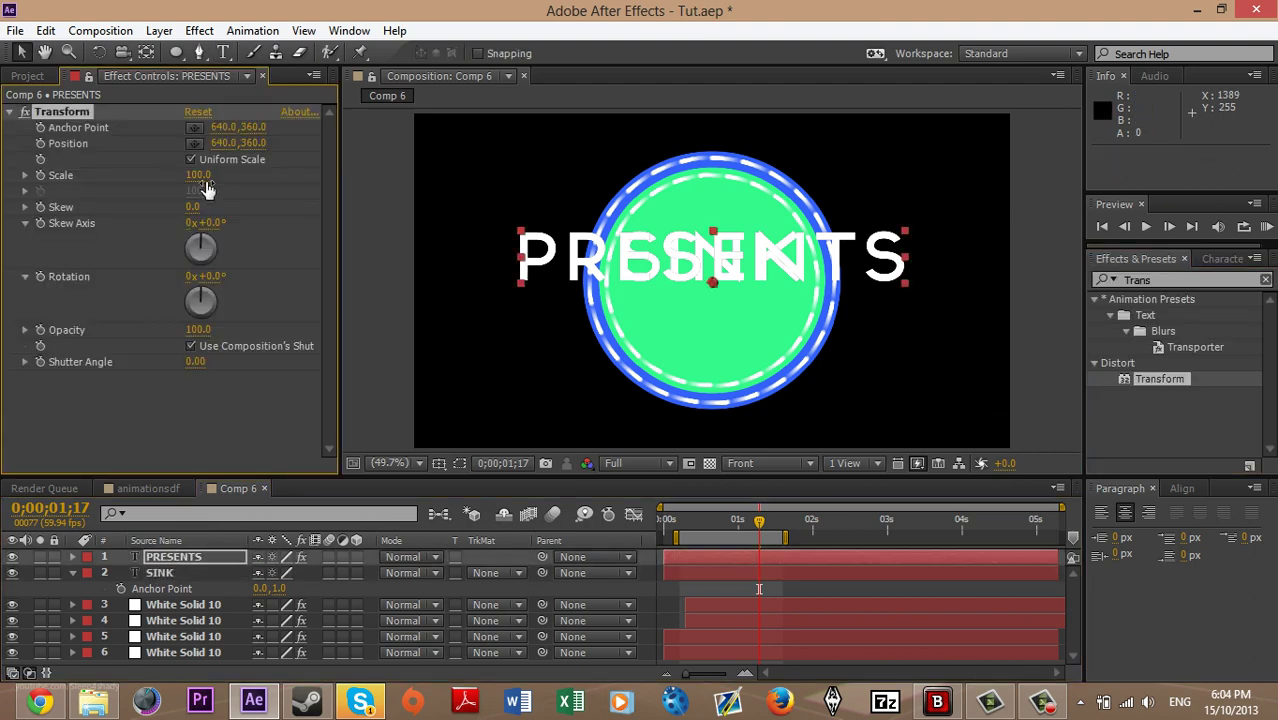
{"action": "left_click_drag", "start_coordinate": [200, 176], "coordinate": [170, 178]}
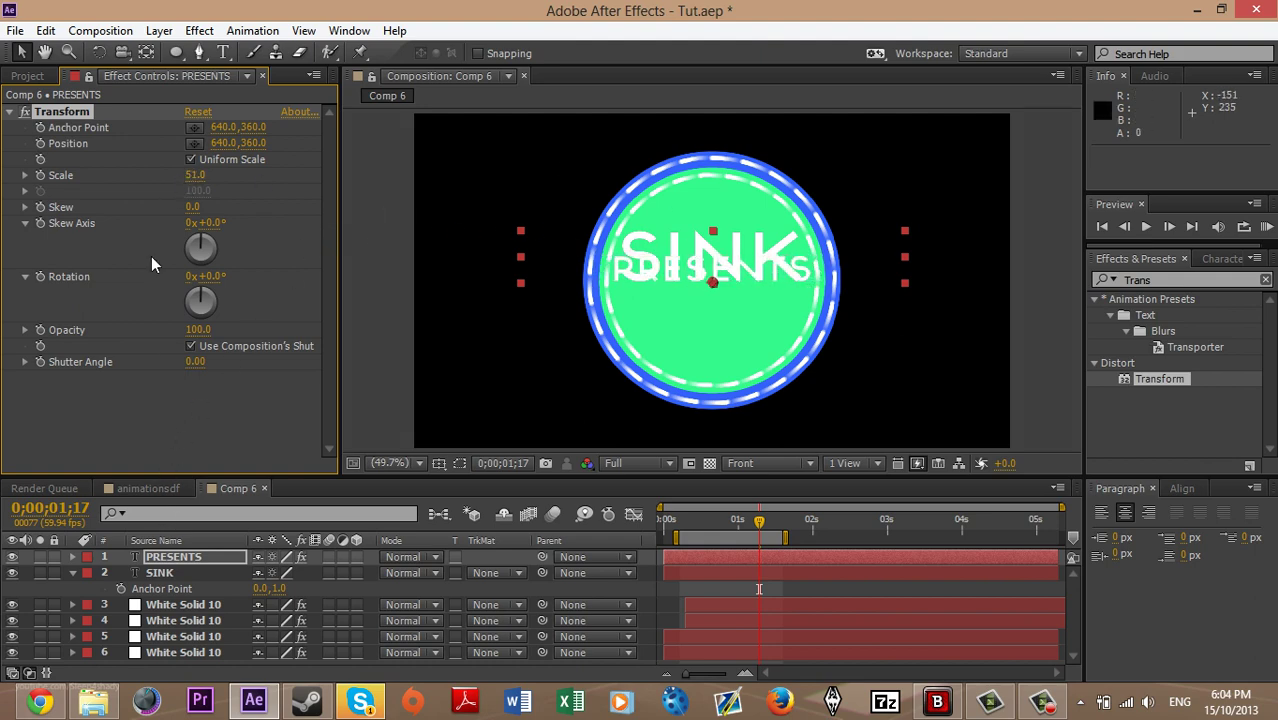
Set PRESENTS's anchor point to 0.0, -25.0 so it sits below SINK
{"action": "left_click", "coordinate": [205, 555]}
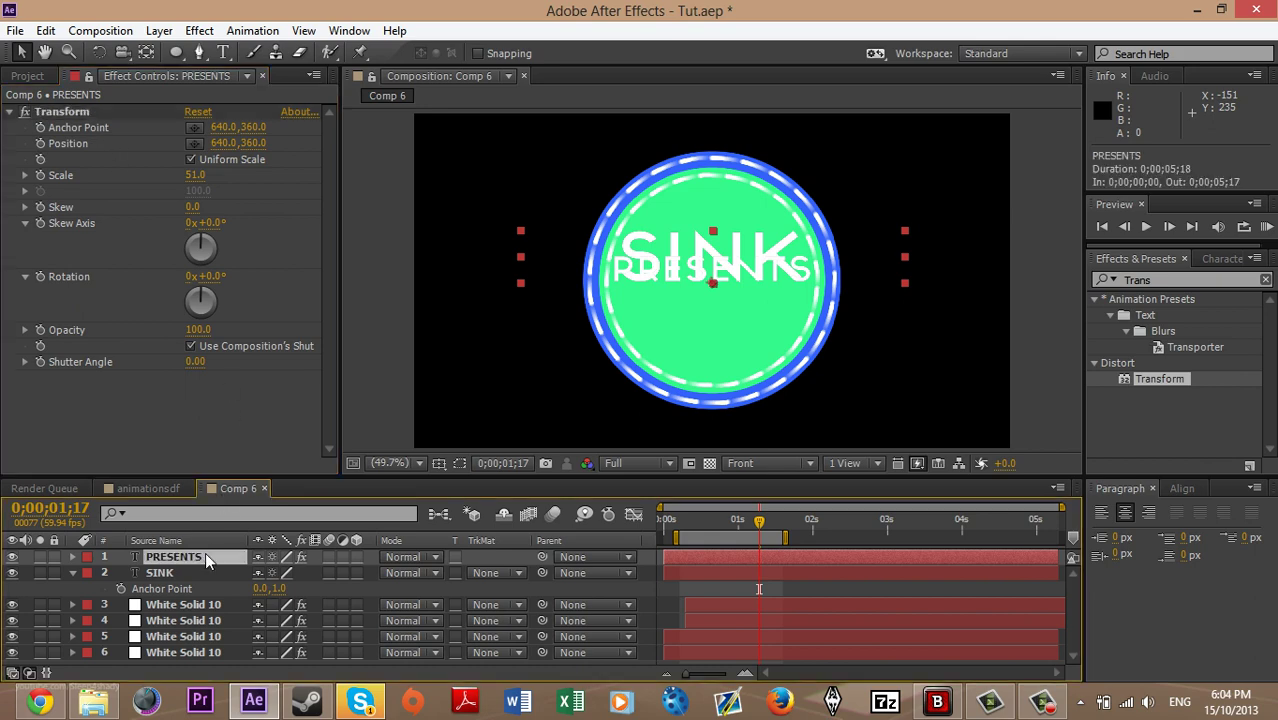
{"action": "key", "text": "a"}
{"action": "left_click", "coordinate": [199, 572]}
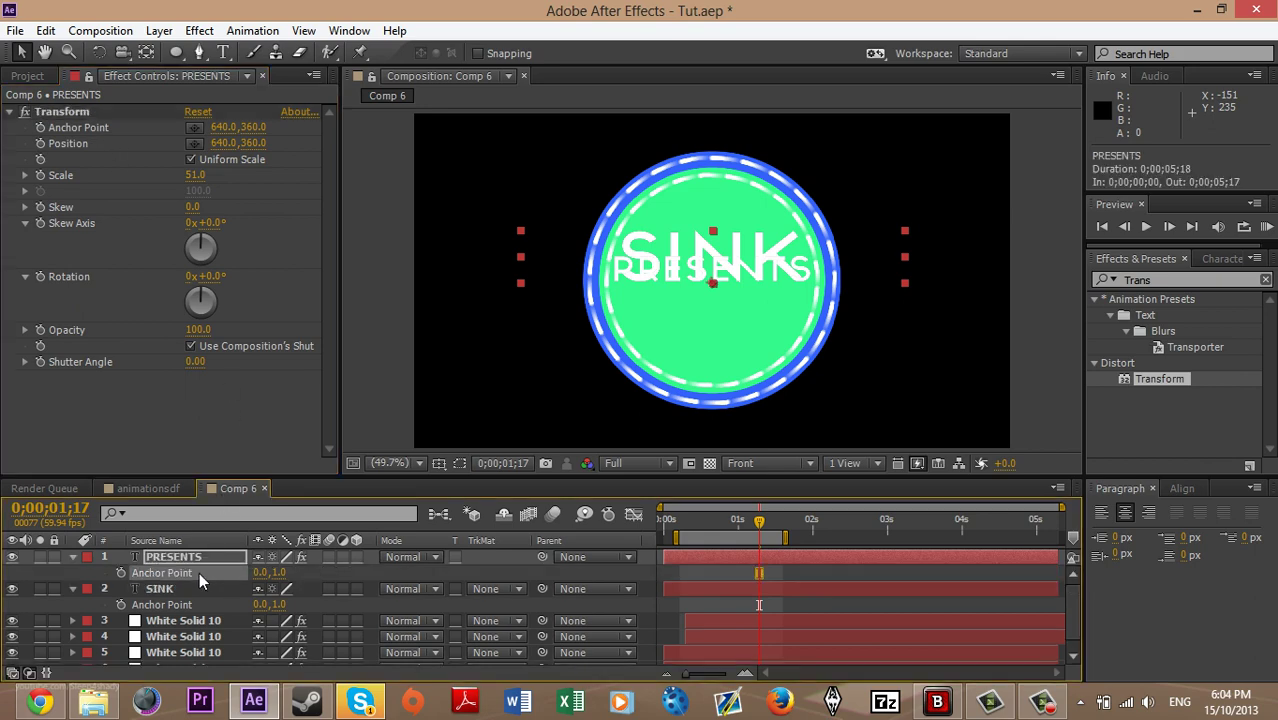
{"action": "left_click_drag", "start_coordinate": [279, 575], "coordinate": [268, 566]}
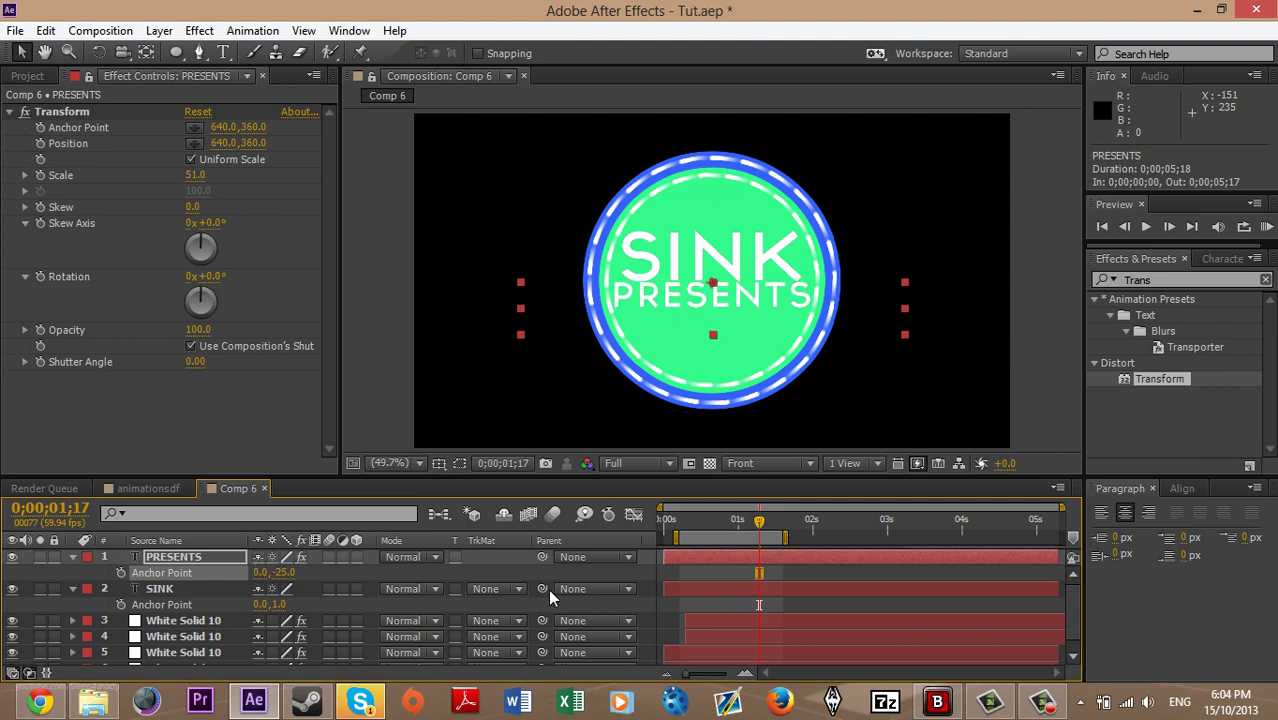
{"action": "left_click", "coordinate": [844, 598]}
{"action": "left_click", "coordinate": [737, 519]}
{"action": "mouse_move", "coordinate": [724, 520]}
{"action": "left_mouse_down"}
{"action": "mouse_move", "coordinate": [699, 523]}
{"action": "mouse_move", "coordinate": [709, 527]}
{"action": "left_mouse_up"}
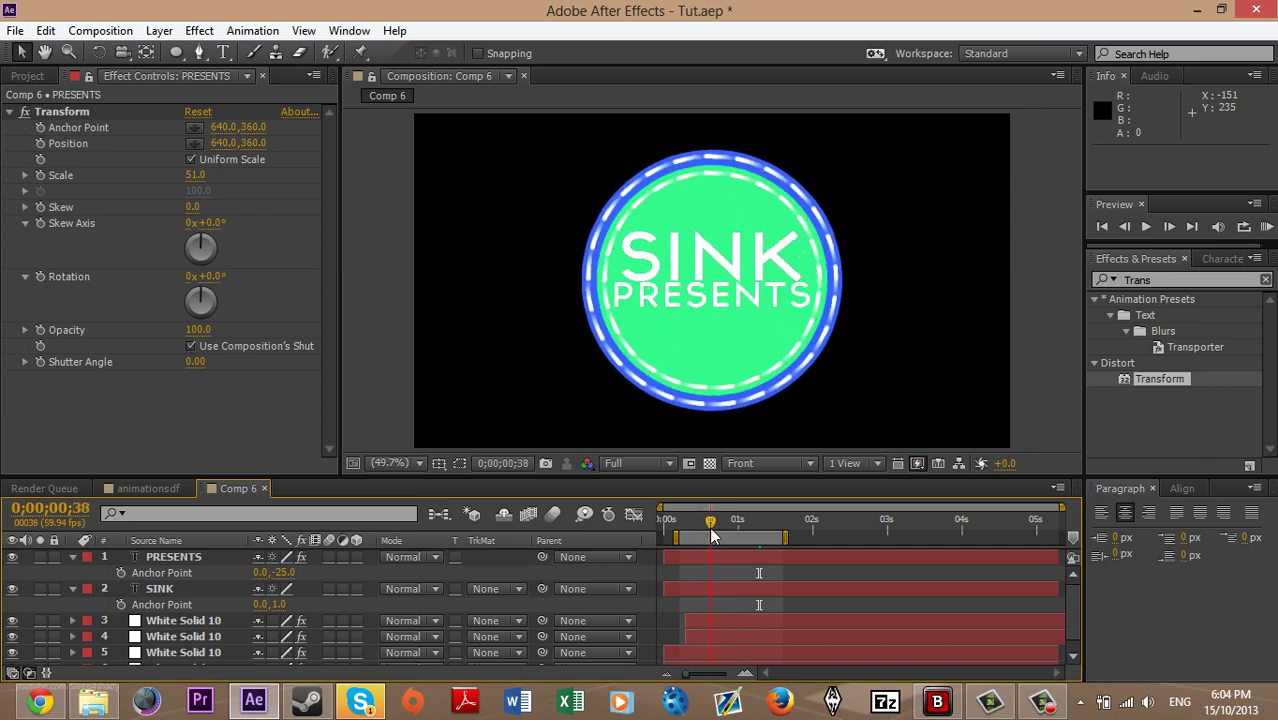
Add 425% Scale keyframes to both the SINK and PRESENTS text layers, shifted slightly later
{"action": "left_click", "coordinate": [715, 621]}
{"action": "left_click", "coordinate": [742, 588]}
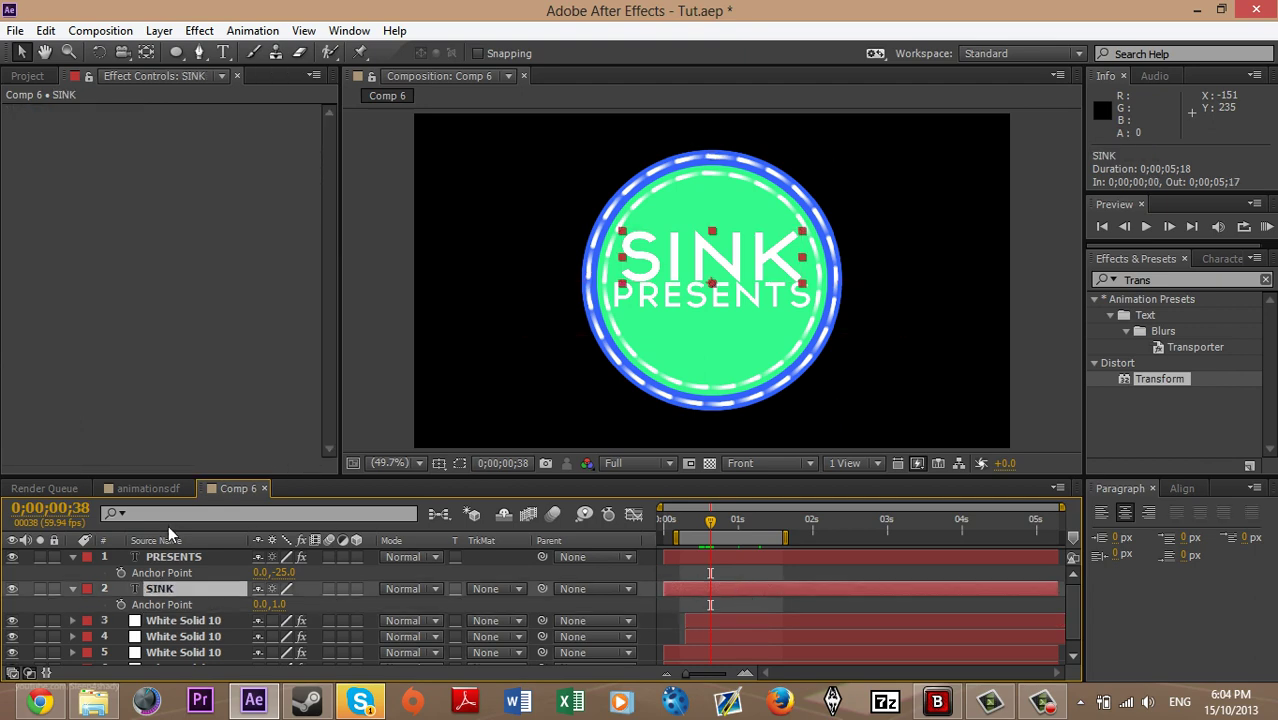
{"action": "left_click", "coordinate": [180, 558], "text": "ctrl"}
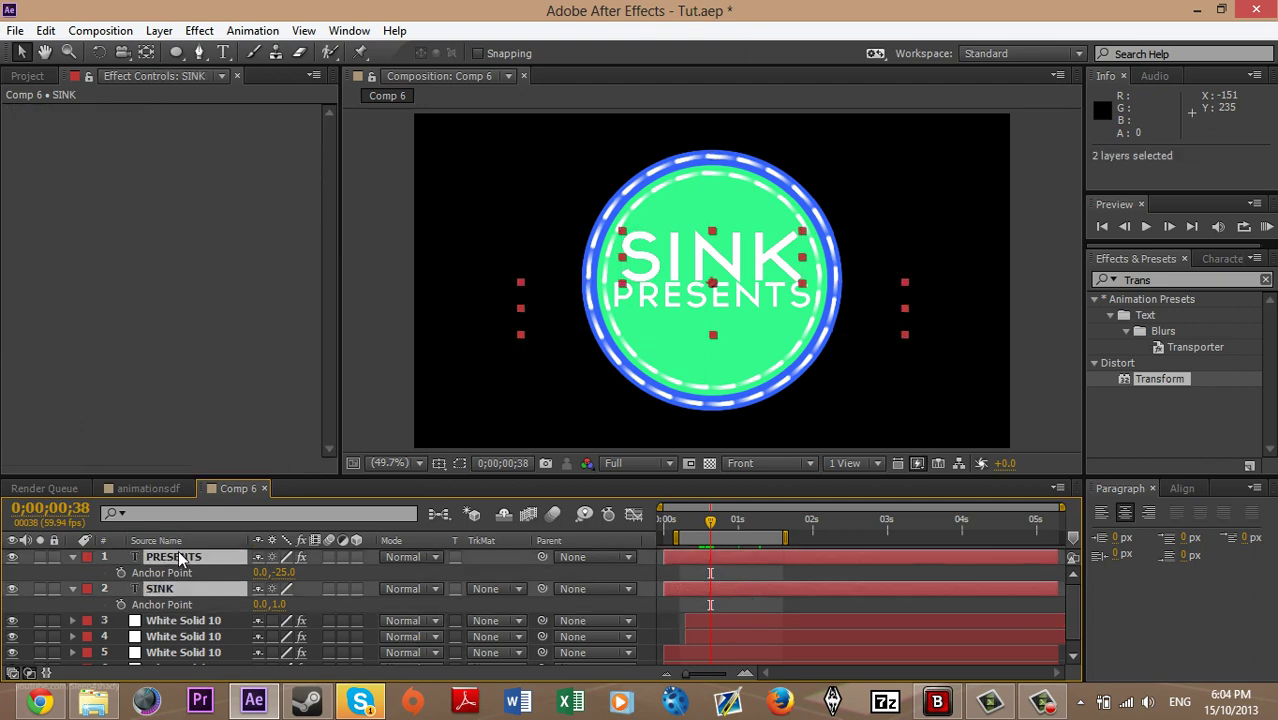
{"action": "key", "text": "s"}
{"action": "left_click", "coordinate": [121, 572]}
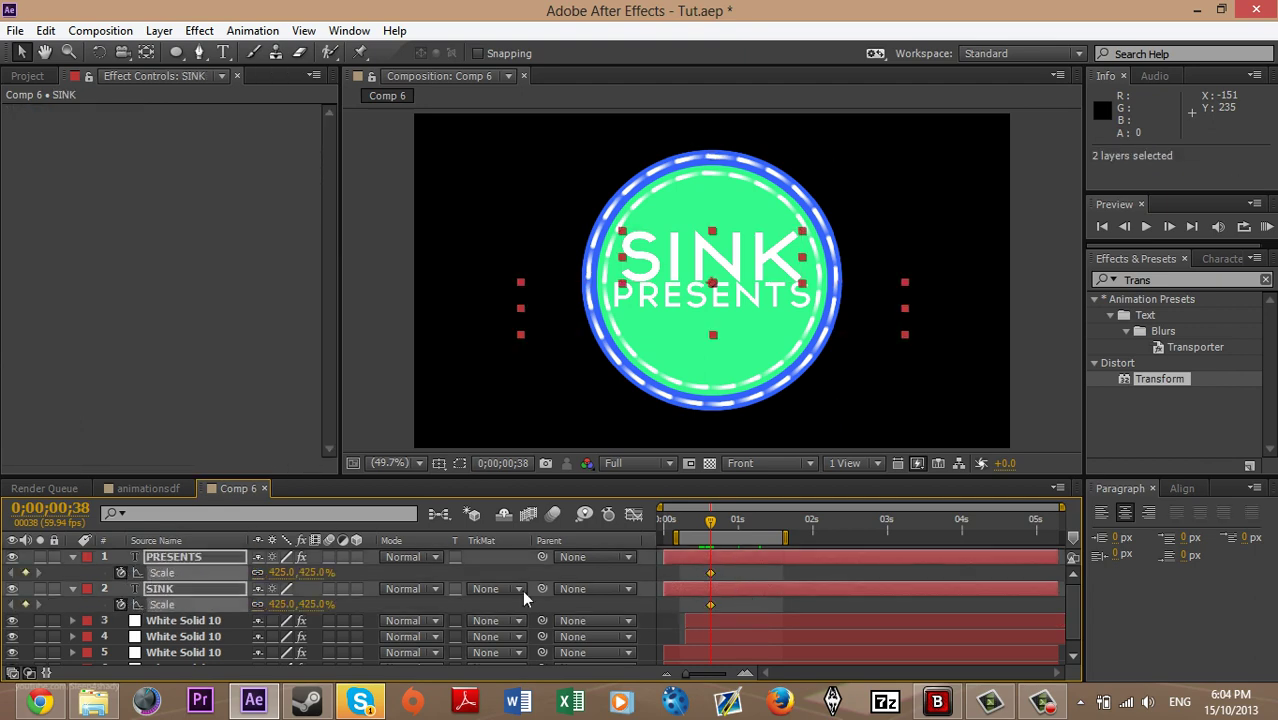
{"action": "mouse_move", "coordinate": [731, 573]}
{"action": "left_mouse_down"}
{"action": "mouse_move", "coordinate": [680, 596]}
{"action": "mouse_move", "coordinate": [748, 576]}
{"action": "mouse_move", "coordinate": [755, 587]}
{"action": "mouse_move", "coordinate": [739, 576]}
{"action": "left_mouse_up"}
{"action": "left_click", "coordinate": [844, 578]}
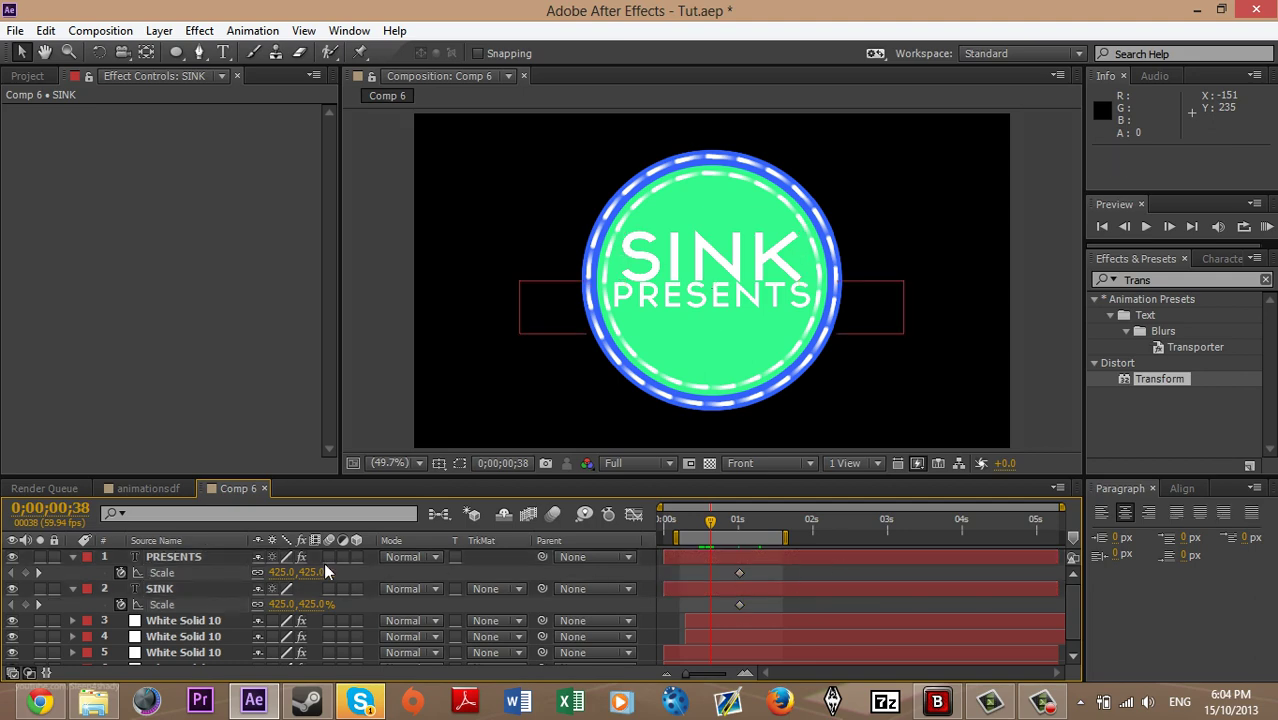
Give both words a 0% starting Scale and delay PRESENTS slightly behind SINK
{"action": "key", "text": "Return"}
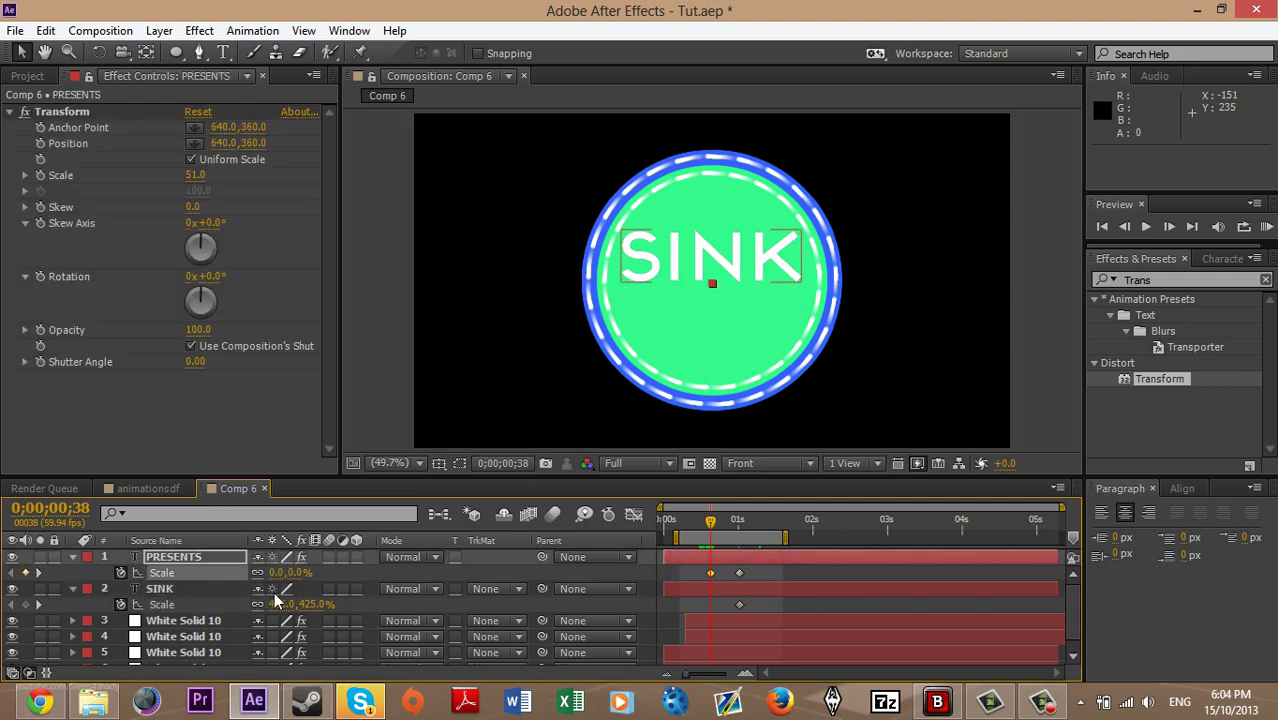
{"action": "left_click", "coordinate": [285, 604]}
{"action": "type", "text": "0"}
{"action": "key", "text": "Return"}
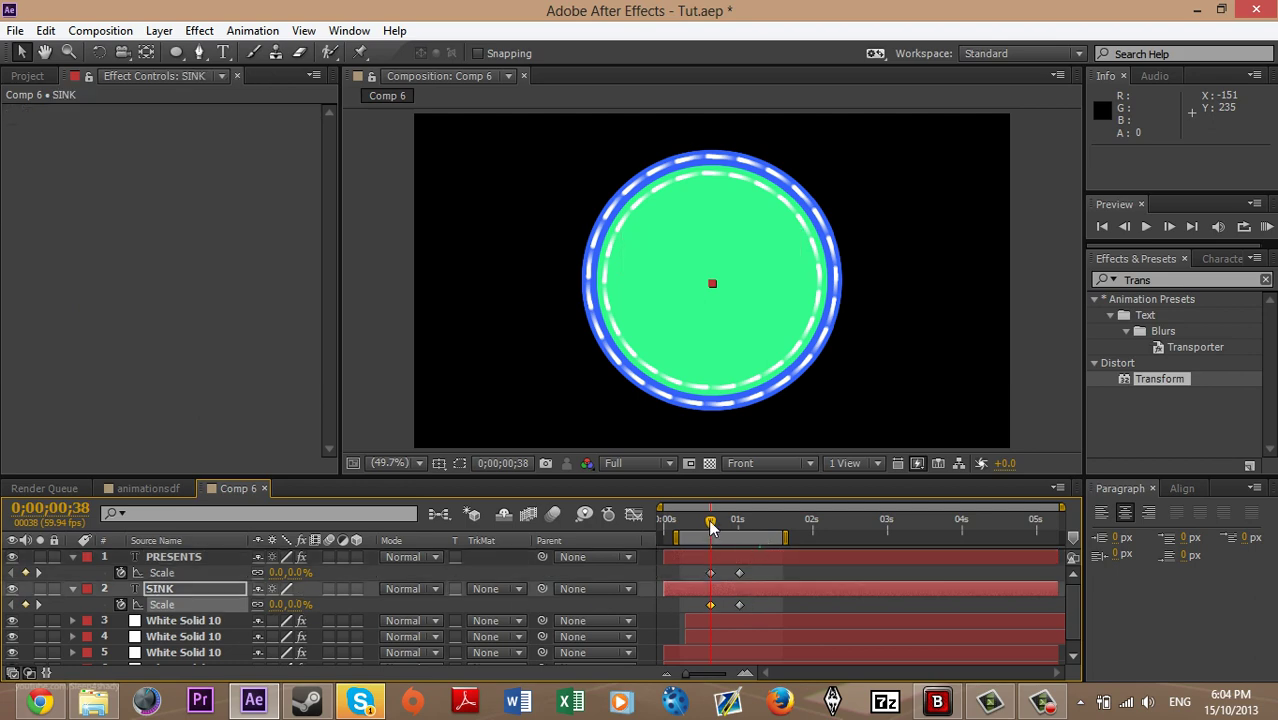
{"action": "left_click_drag", "start_coordinate": [713, 530], "coordinate": [738, 530]}
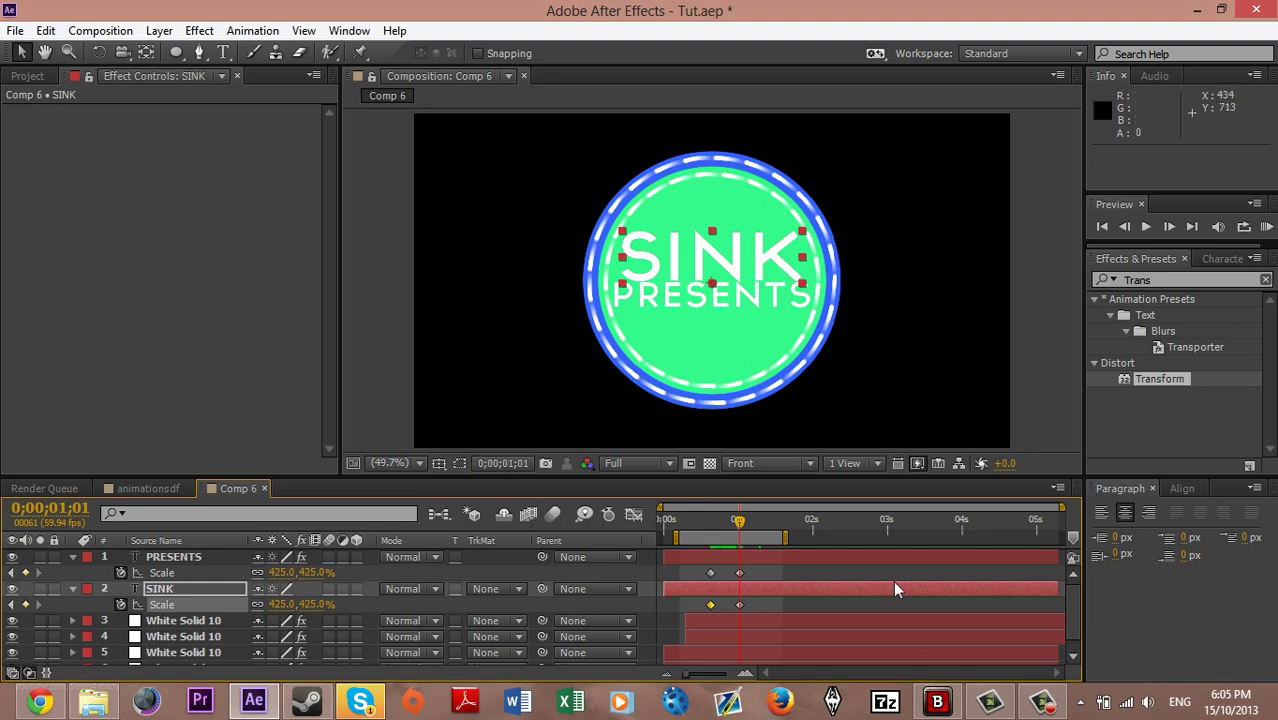
{"action": "left_click", "coordinate": [837, 565]}
{"action": "left_click_drag", "start_coordinate": [752, 555], "coordinate": [769, 520]}
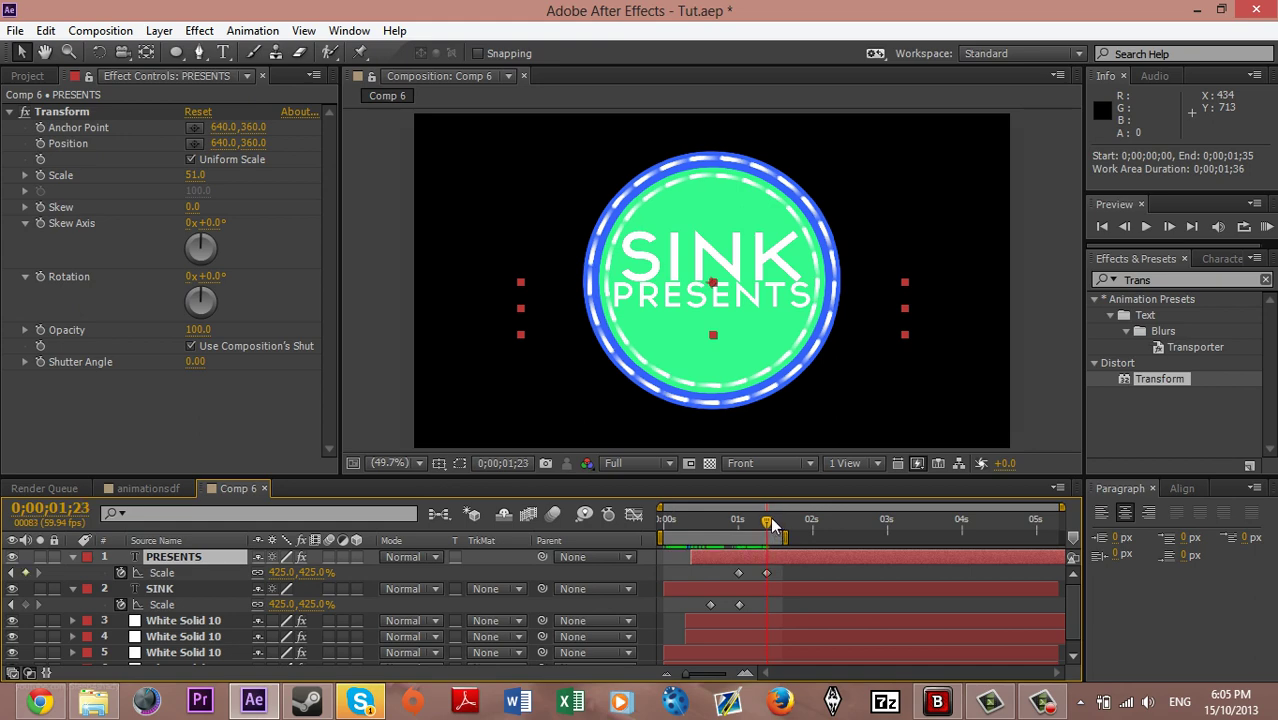
Add a third PRESENTS Scale keyframe at 423% after its 425% peak
{"action": "left_click", "coordinate": [803, 570]}
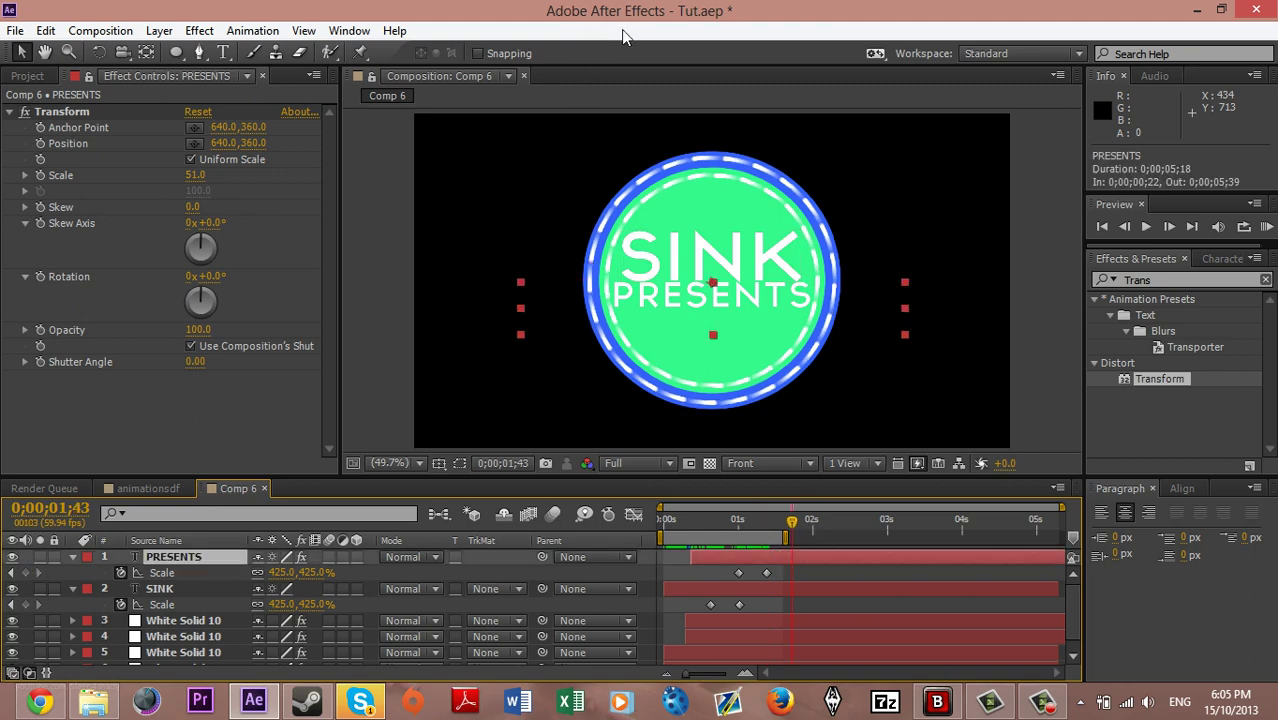
{"action": "left_click", "coordinate": [284, 572]}
{"action": "type", "text": "423"}
{"action": "key", "text": "Return"}
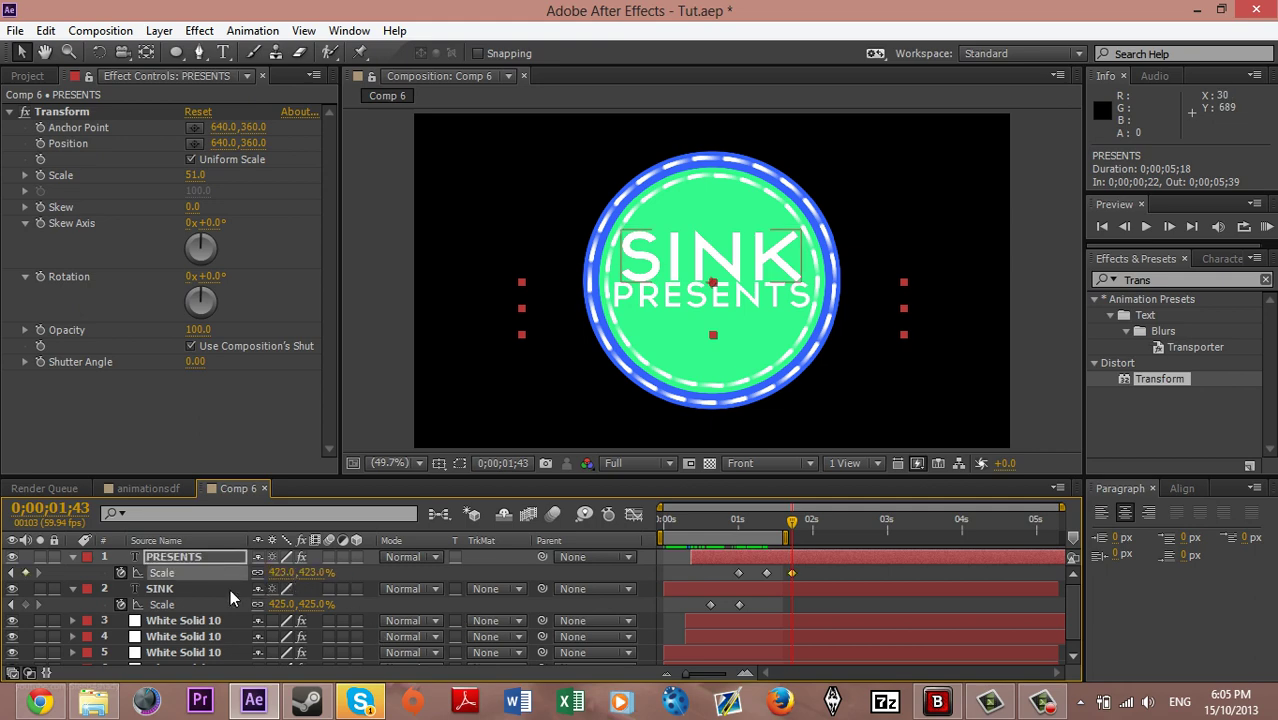
Add a 423% SINK Scale keyframe at 0;00;01;21 and scrub to preview the bounce
{"action": "left_click", "coordinate": [12, 604]}
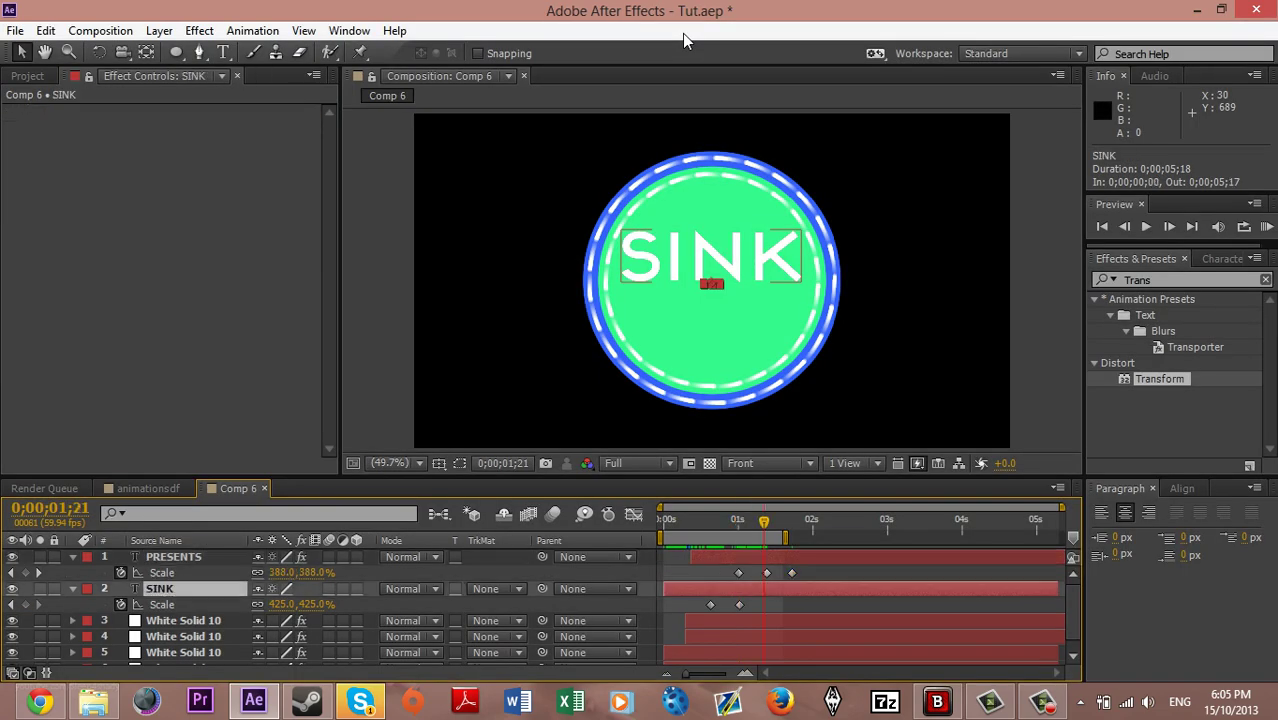
{"action": "left_click", "coordinate": [286, 603]}
{"action": "type", "text": "423"}
{"action": "key", "text": "Return"}
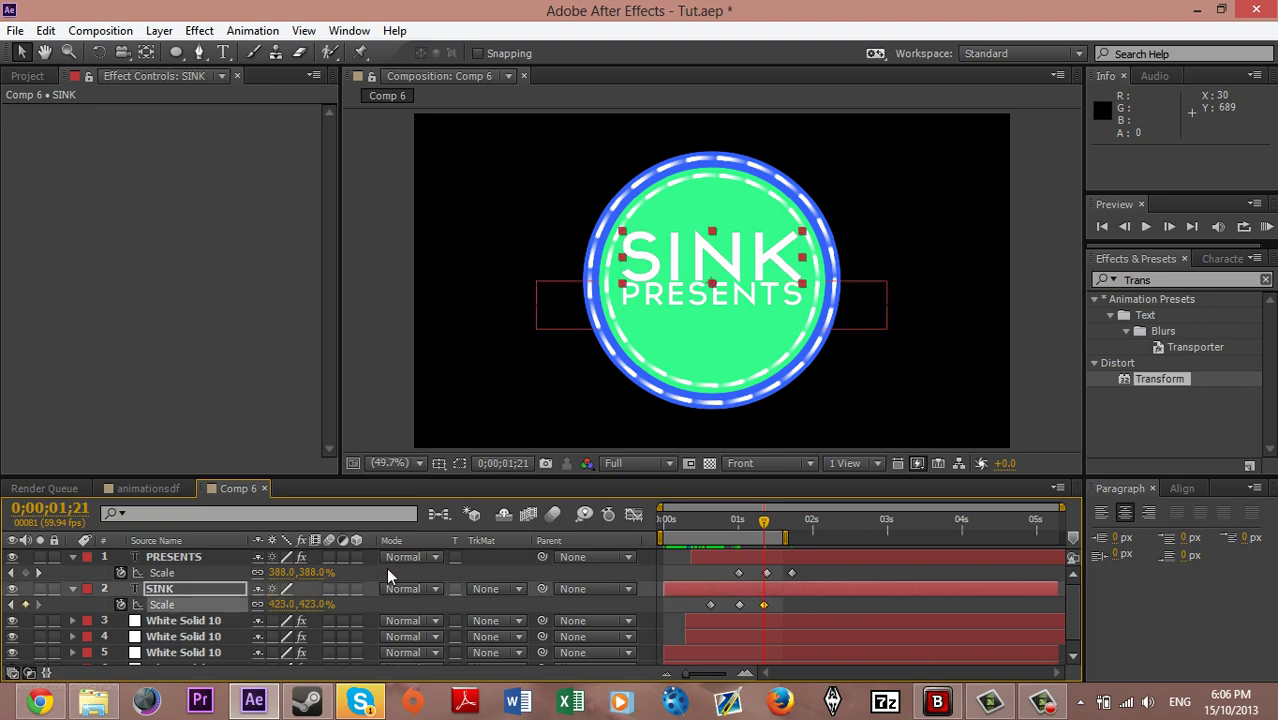
{"action": "left_click", "coordinate": [737, 522]}
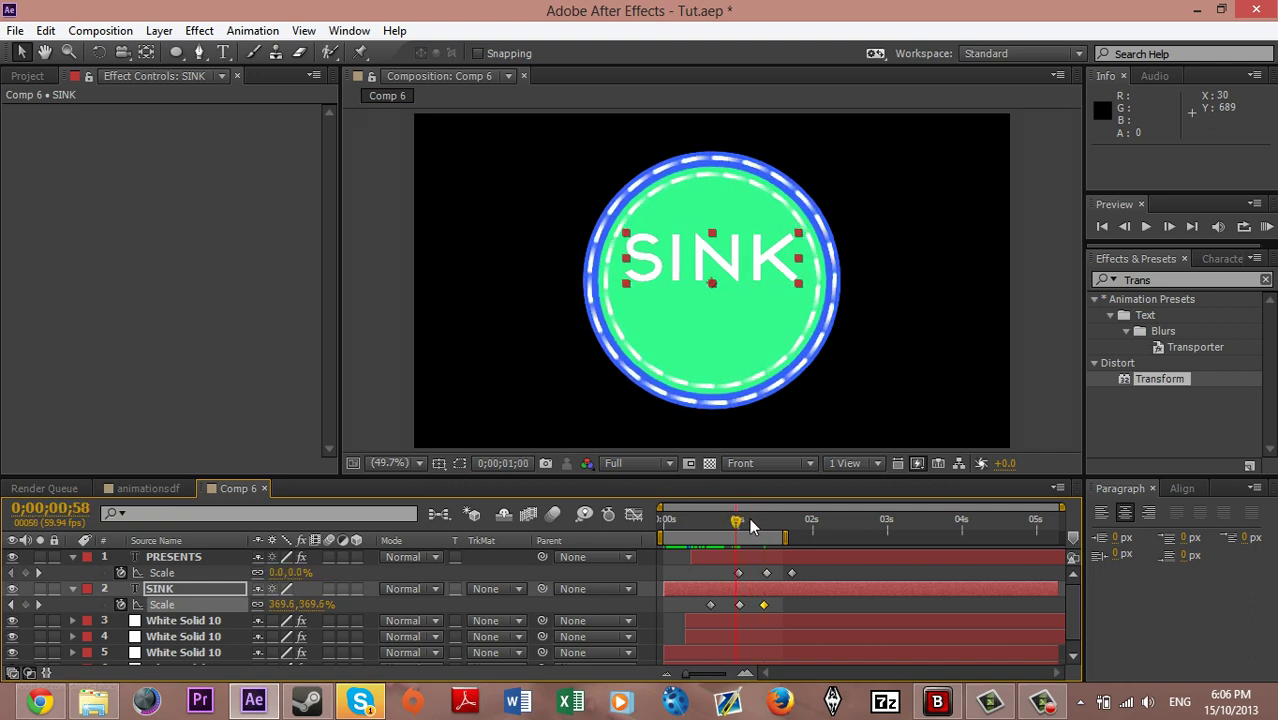
{"action": "mouse_move", "coordinate": [746, 518]}
{"action": "left_mouse_down"}
{"action": "mouse_move", "coordinate": [788, 521]}
{"action": "mouse_move", "coordinate": [768, 521]}
{"action": "left_mouse_up"}
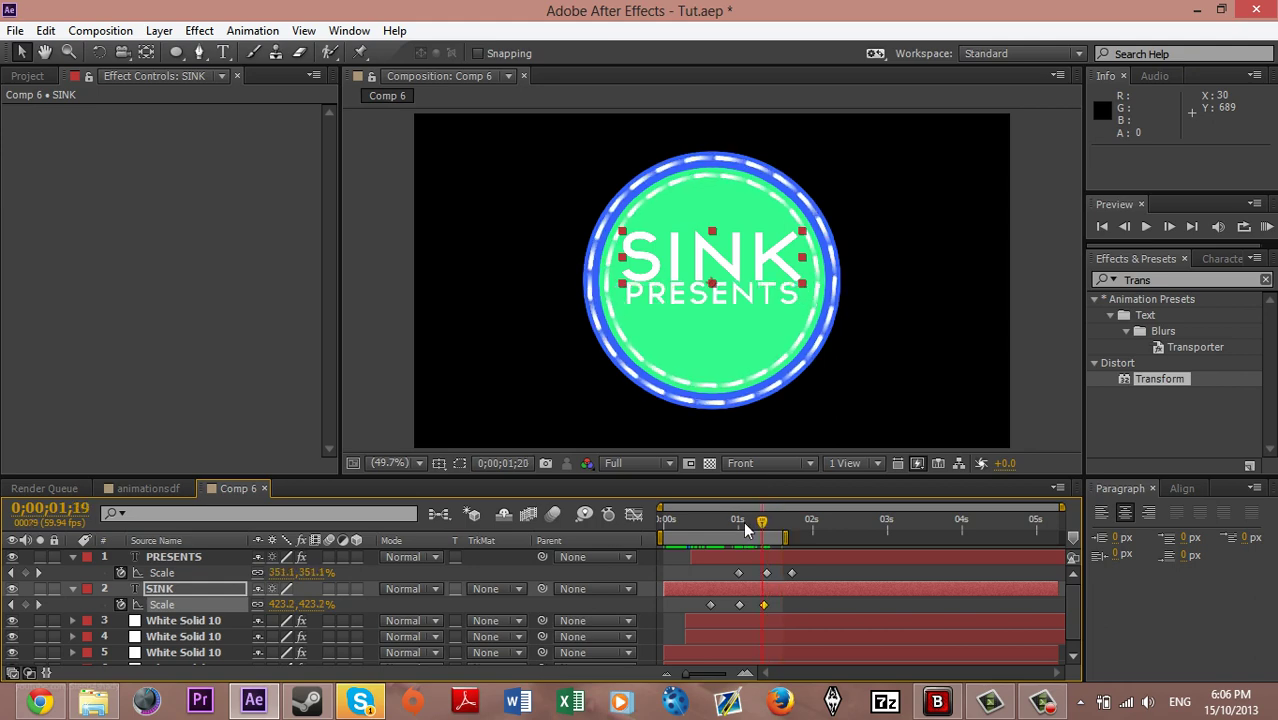
{"action": "left_click", "coordinate": [745, 520]}
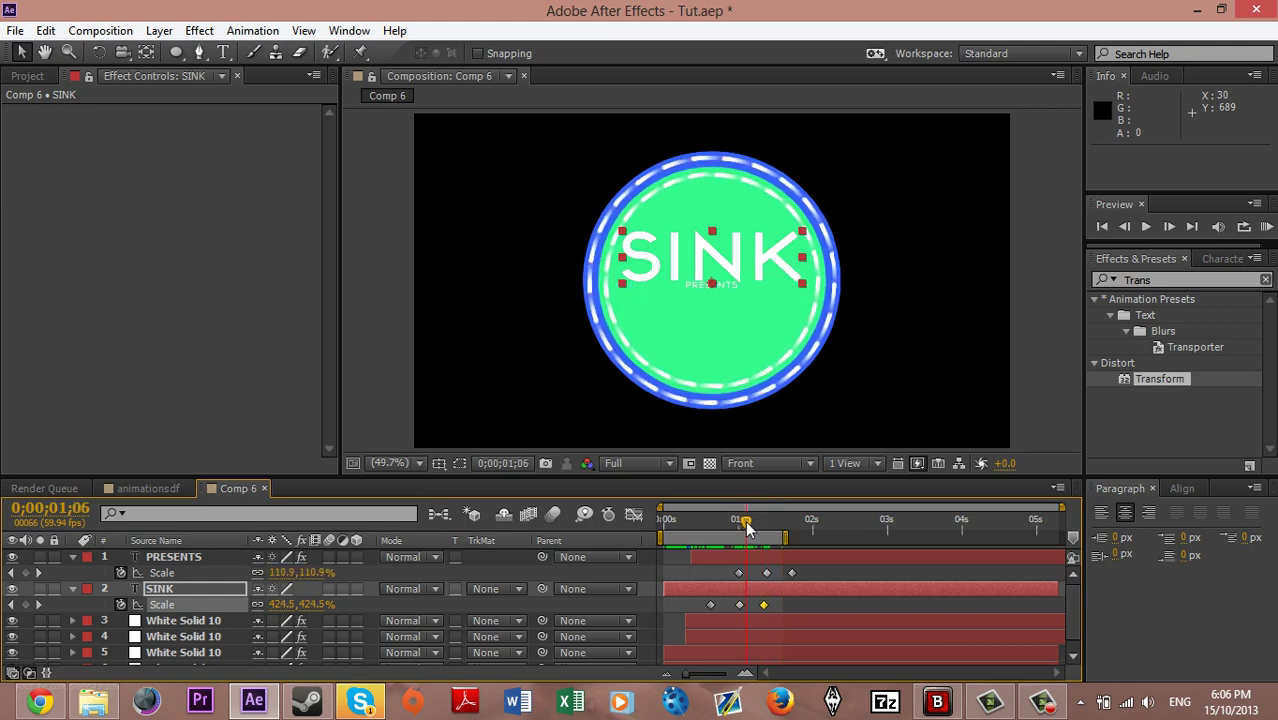
Compare the animationsdf composition's animation with Comp 6
{"action": "left_click_drag", "start_coordinate": [745, 520], "coordinate": [766, 538]}
{"action": "left_click", "coordinate": [101, 489]}
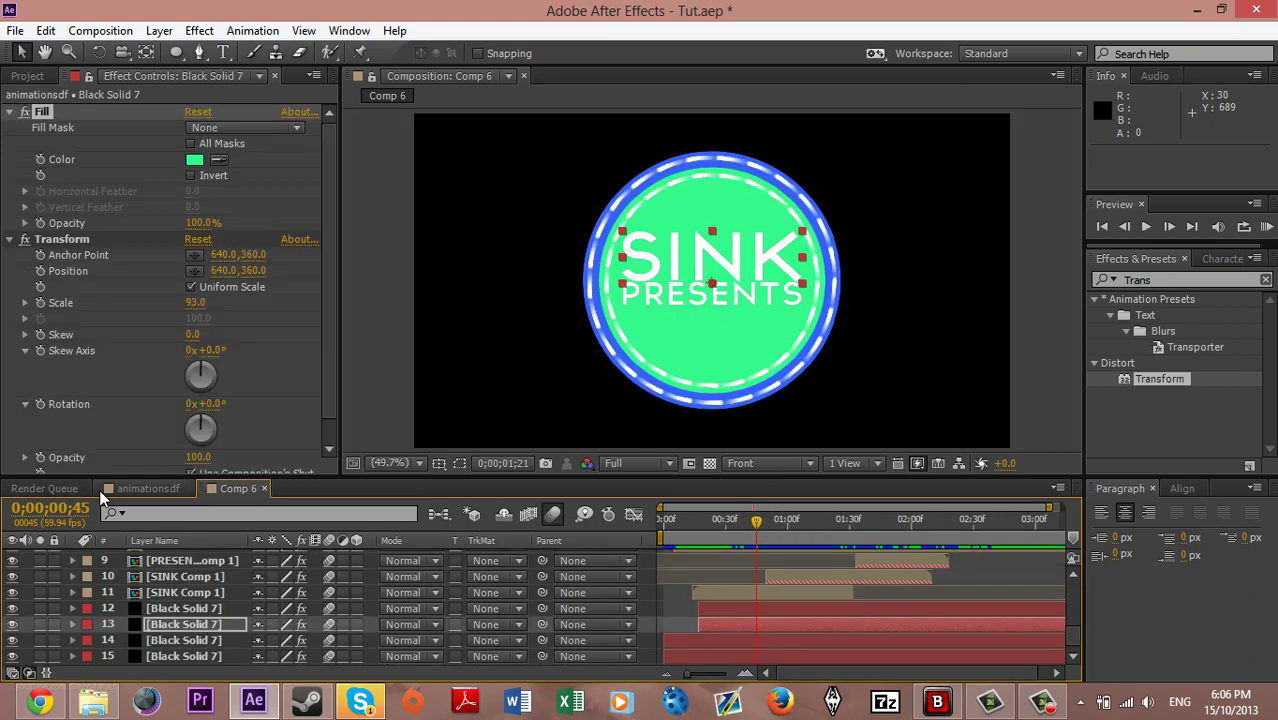
{"action": "left_click_drag", "start_coordinate": [888, 524], "coordinate": [814, 524]}
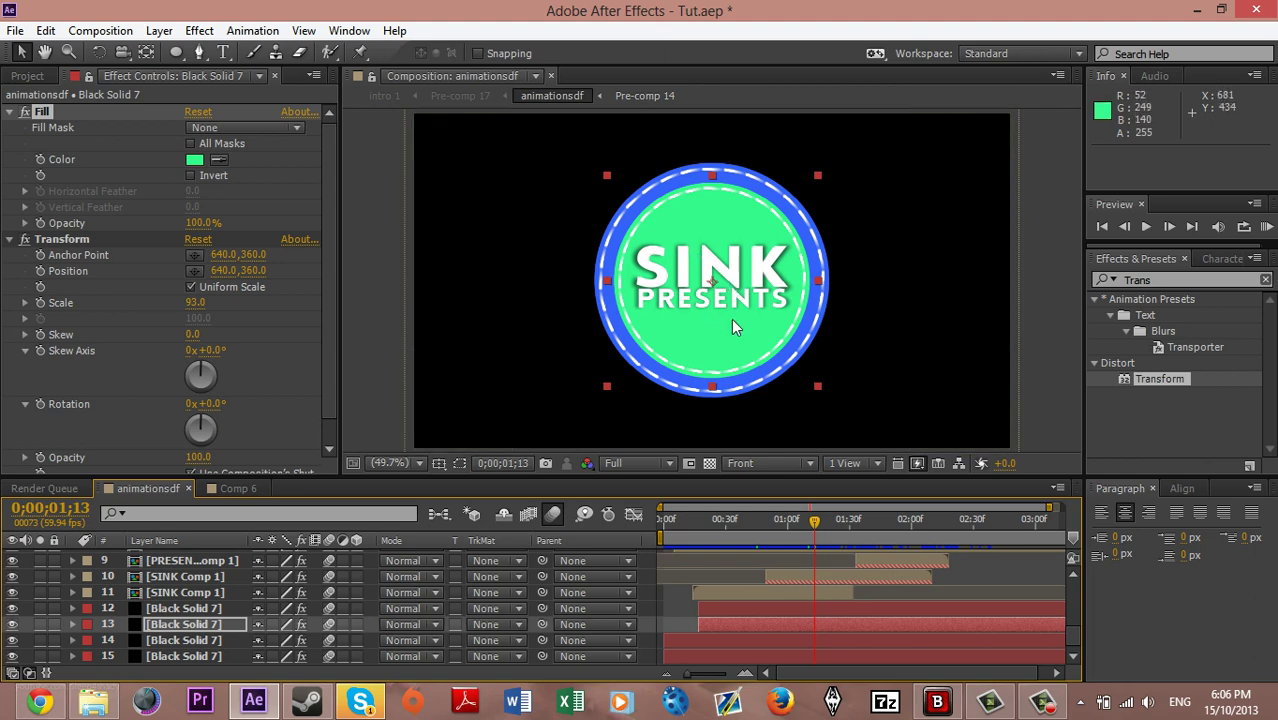
{"action": "left_click", "coordinate": [238, 488]}
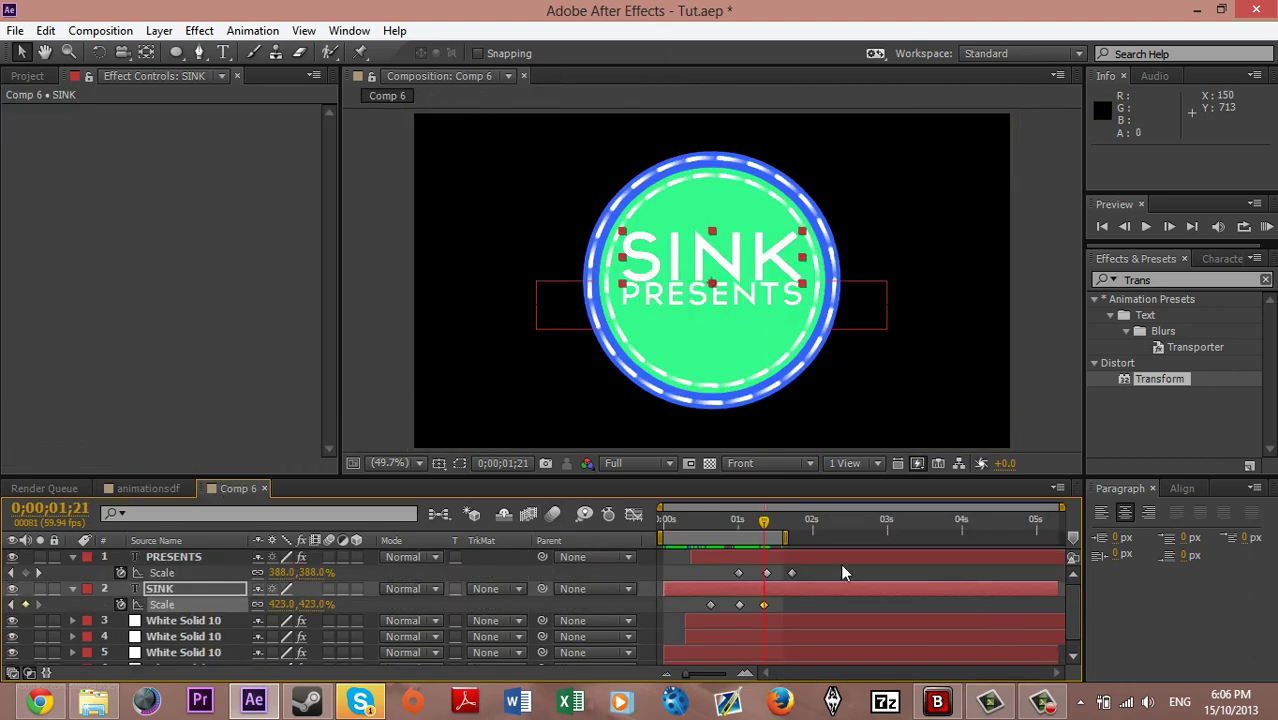
{"action": "left_click", "coordinate": [144, 489]}
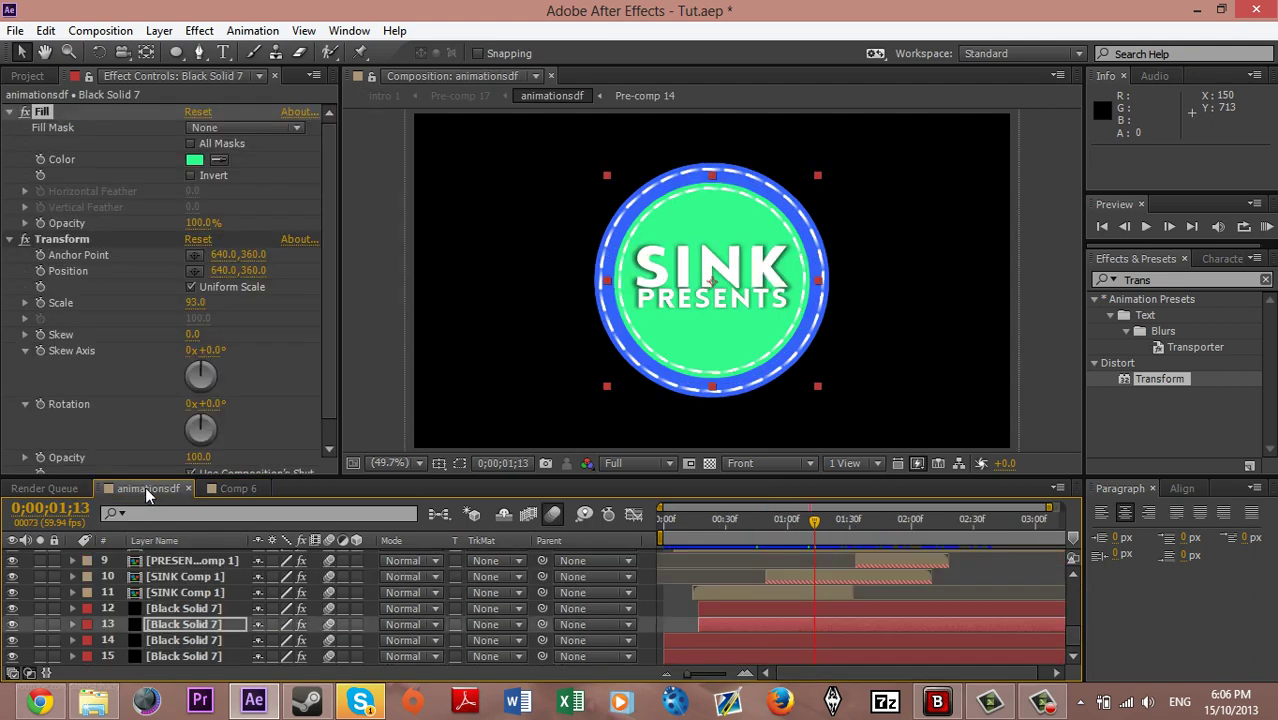
{"action": "scroll", "coordinate": [193, 580], "scroll_direction": "up", "scroll_amount": 5}
{"action": "scroll", "coordinate": [193, 580], "scroll_direction": "down", "scroll_amount": 2}
Return to Comp 6 and select the SINK layer
{"action": "left_click", "coordinate": [226, 489]}
{"action": "left_click", "coordinate": [172, 588]}
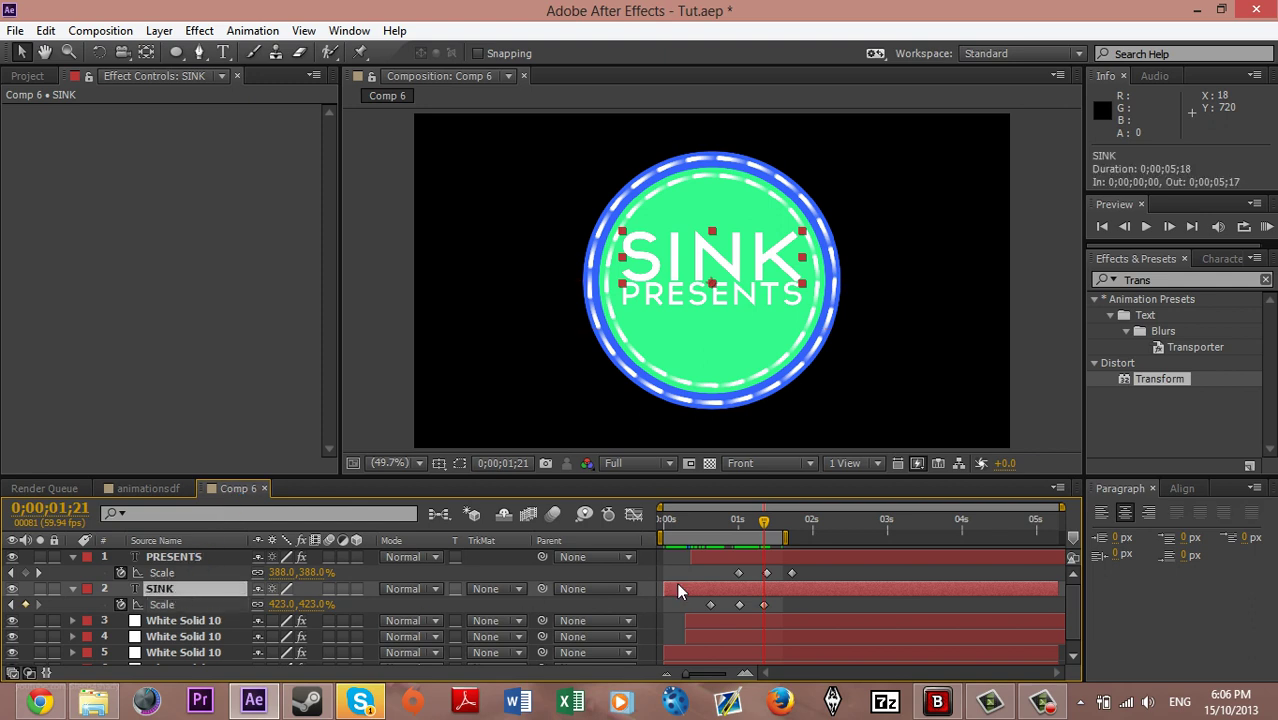
{"action": "left_click", "coordinate": [874, 567]}
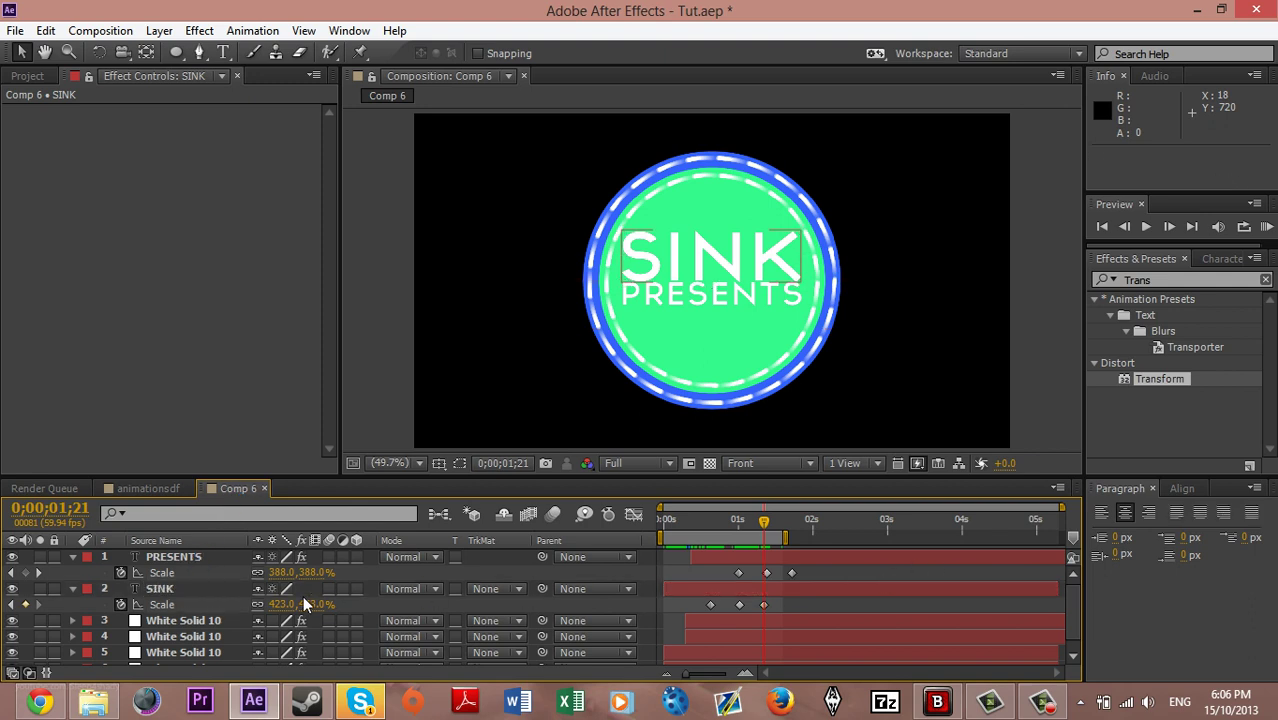
{"action": "left_click", "coordinate": [198, 588]}
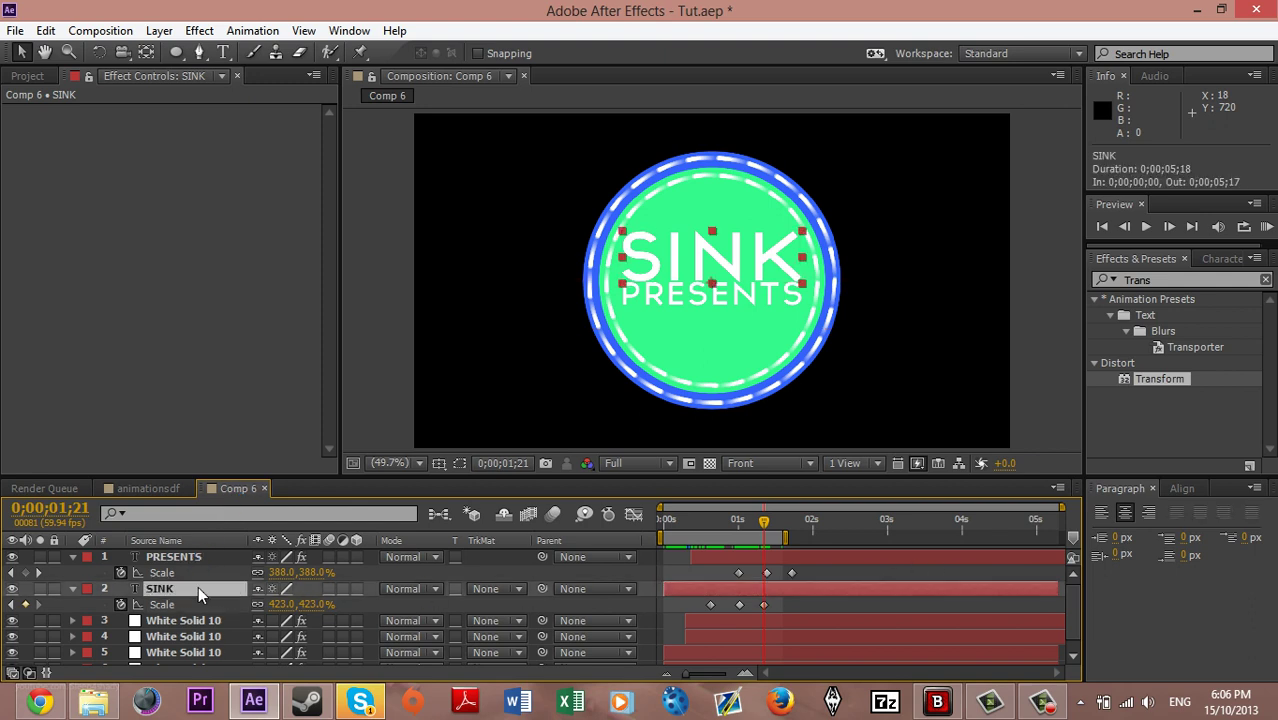
Pre-compose the SINK layer into SINK Comp 2 and open it
{"action": "left_click", "coordinate": [114, 31]}
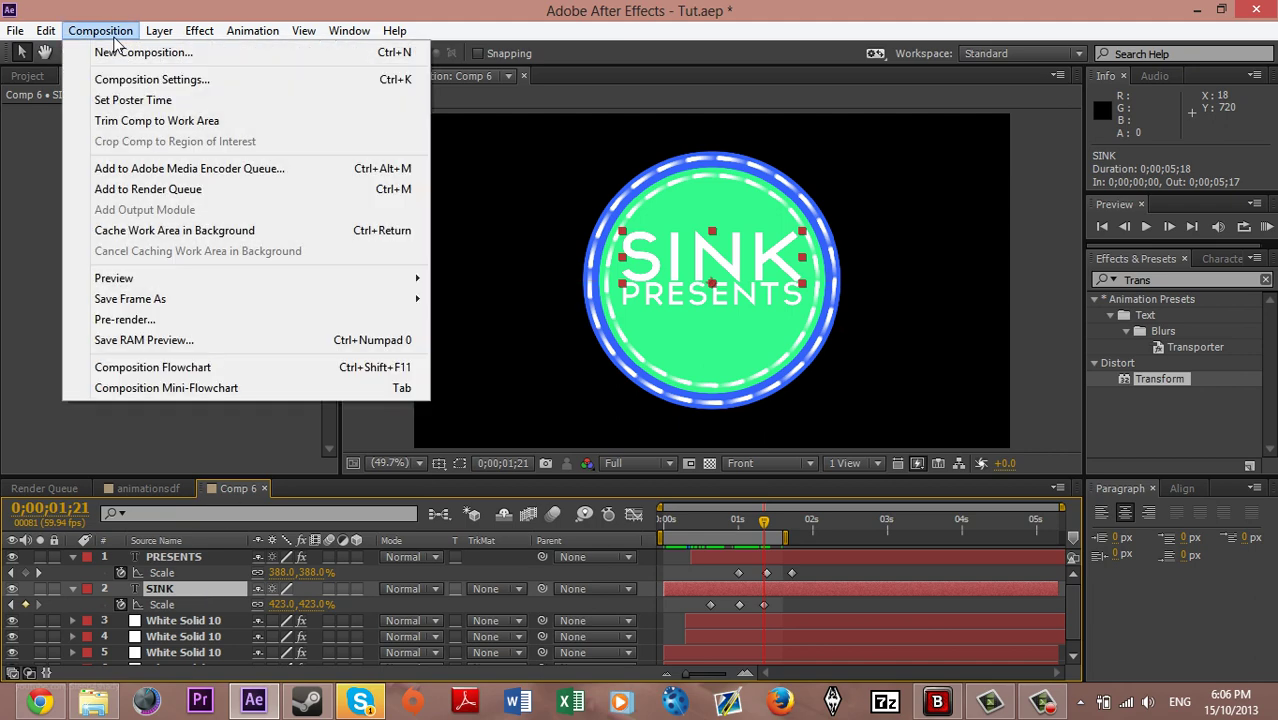
{"action": "mouse_move", "coordinate": [159, 30]}
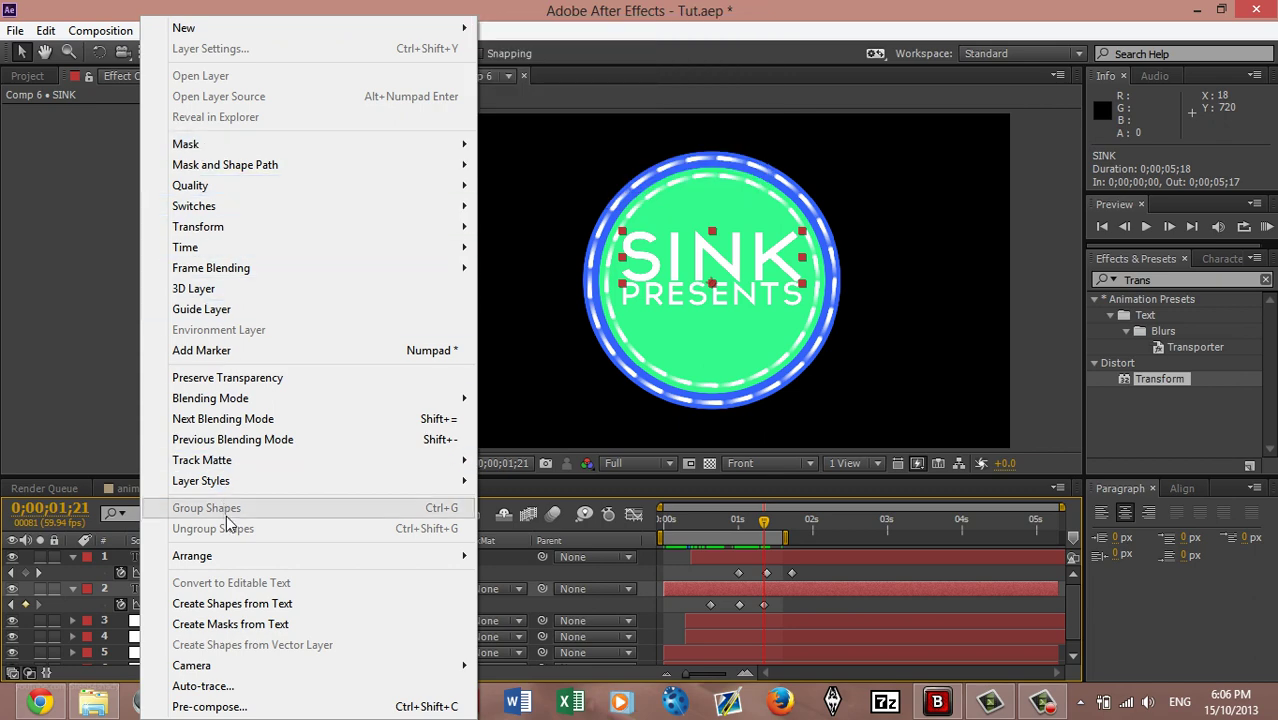
{"action": "left_click", "coordinate": [238, 706]}
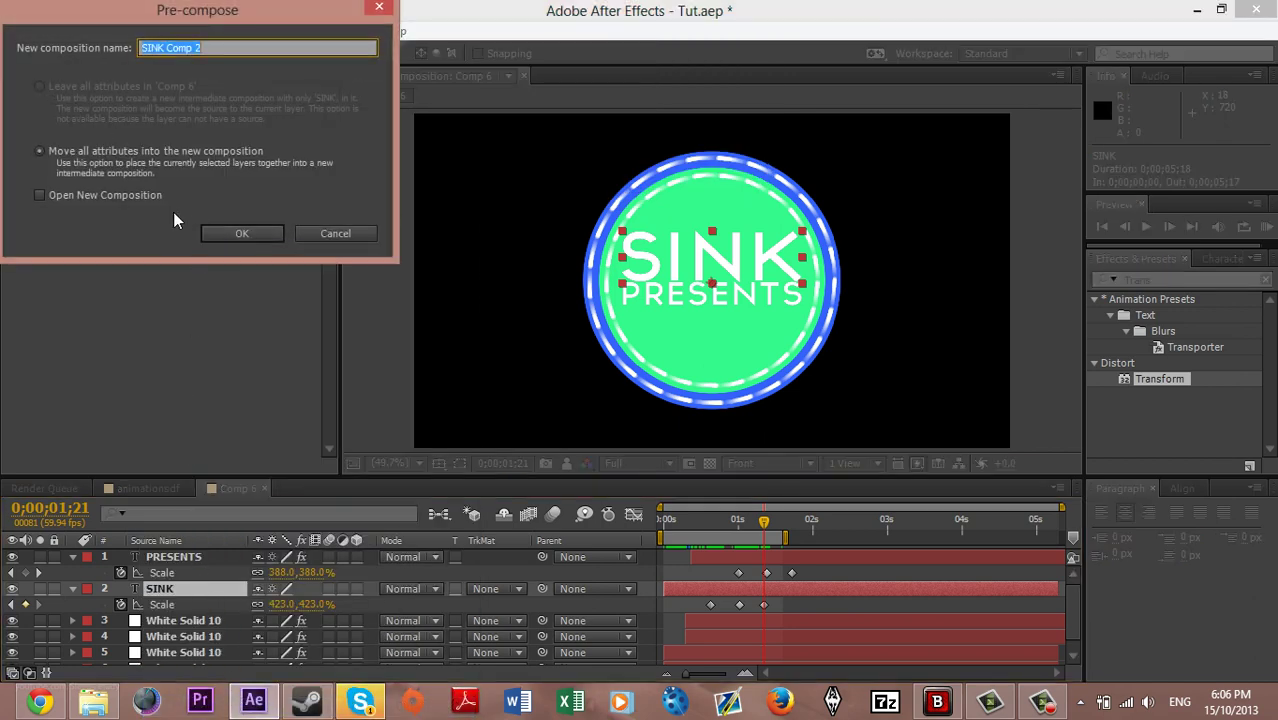
{"action": "left_click", "coordinate": [229, 238]}
{"action": "double_click", "coordinate": [196, 591]}
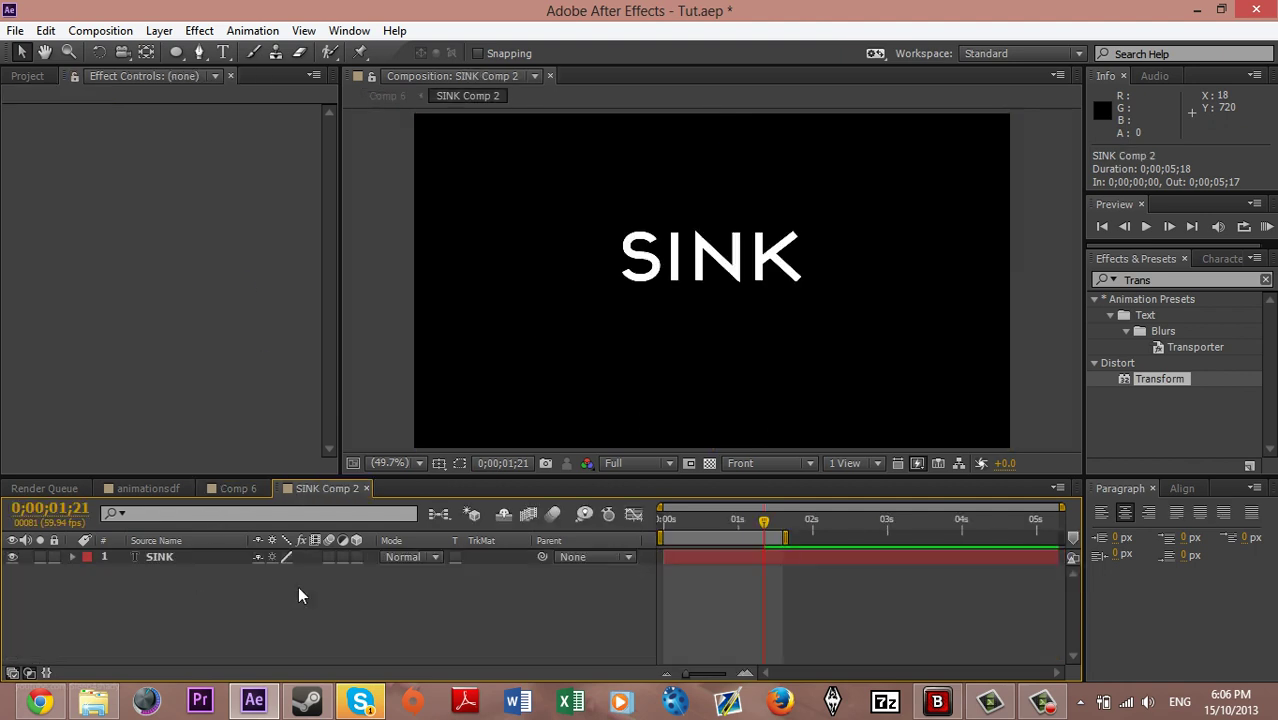
Duplicate SINK and apply a Transform effect scaled to 107 on the lower copy
{"action": "left_click", "coordinate": [172, 558]}
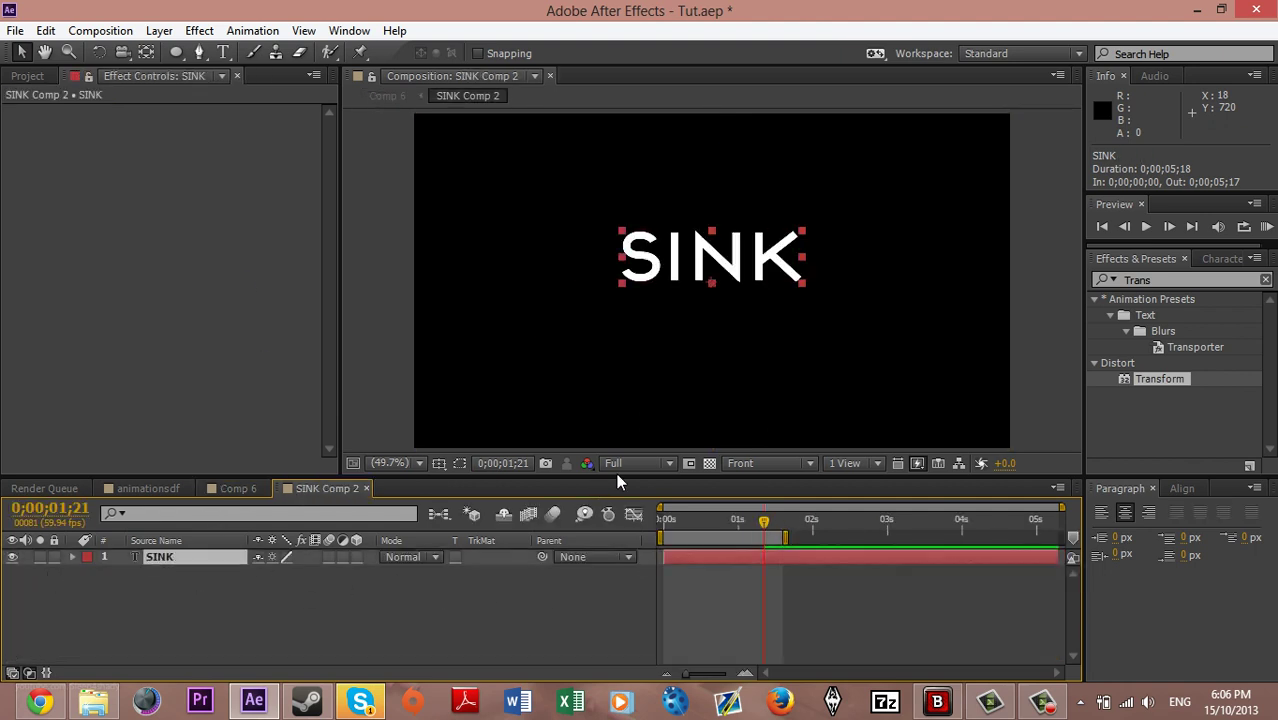
{"action": "key", "text": "ctrl+d"}
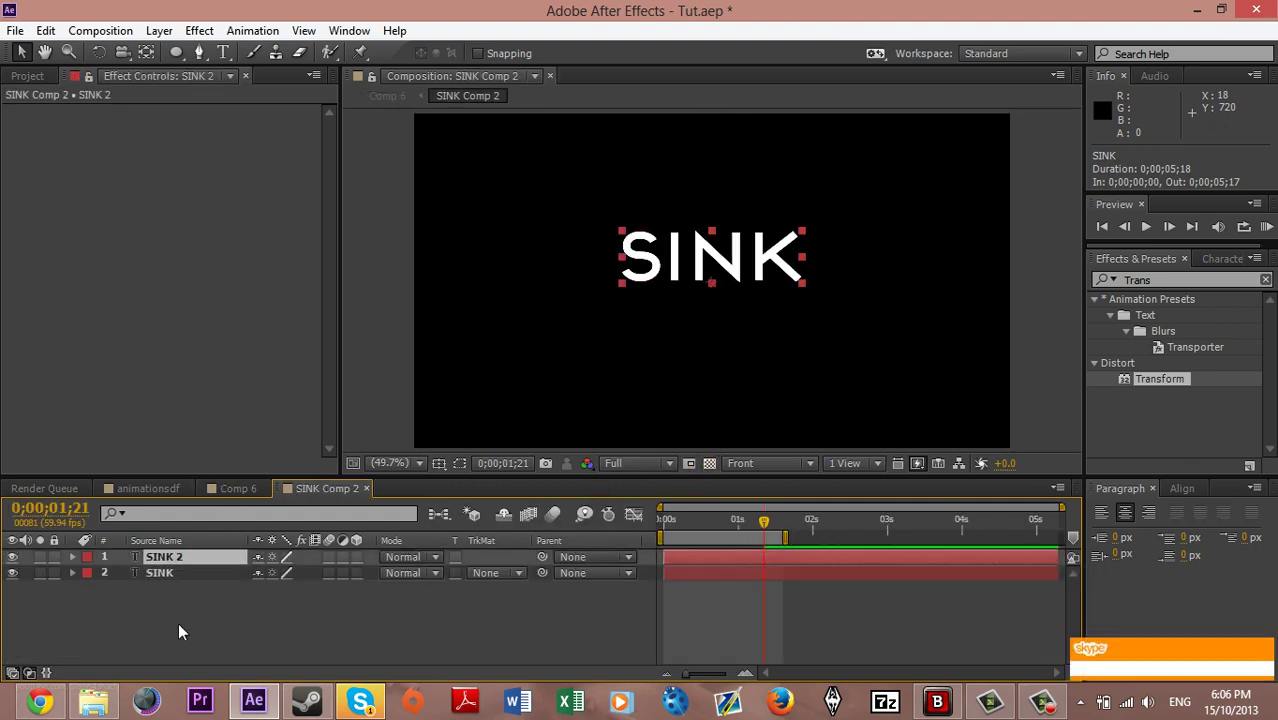
{"action": "left_click", "coordinate": [191, 582]}
{"action": "left_click", "coordinate": [195, 574]}
{"action": "key", "text": "s"}
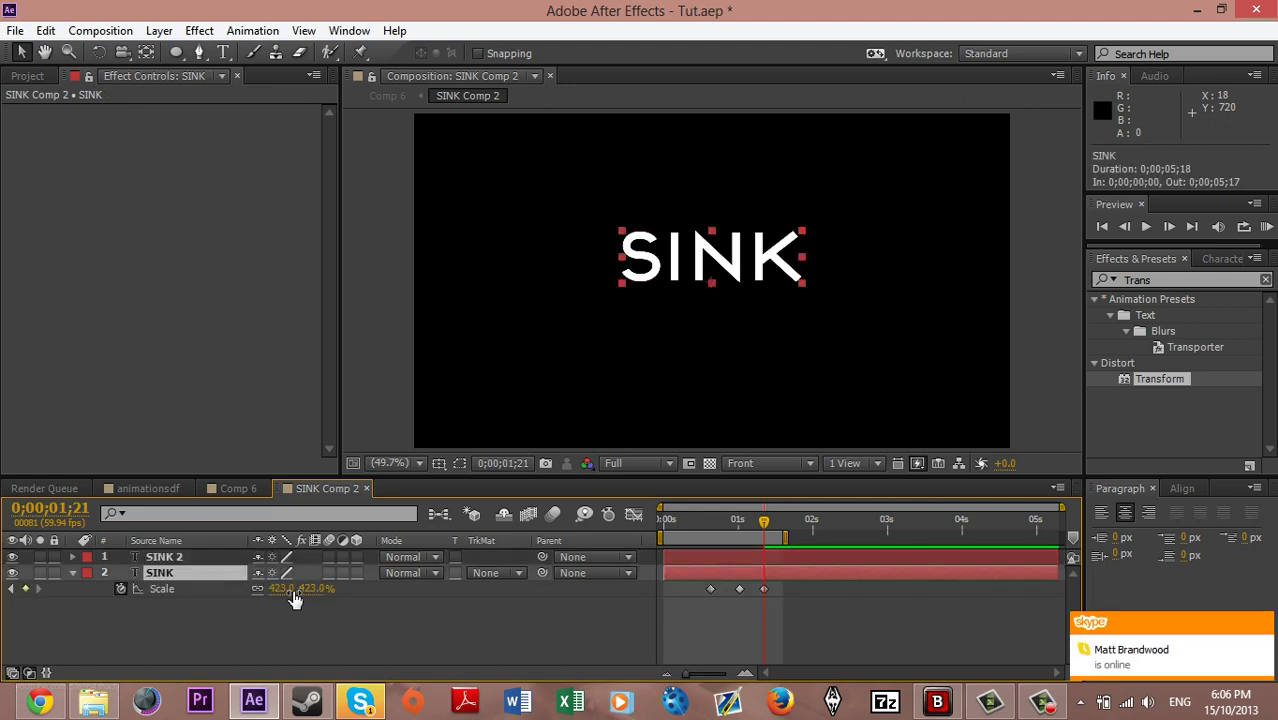
{"action": "left_click", "coordinate": [281, 636]}
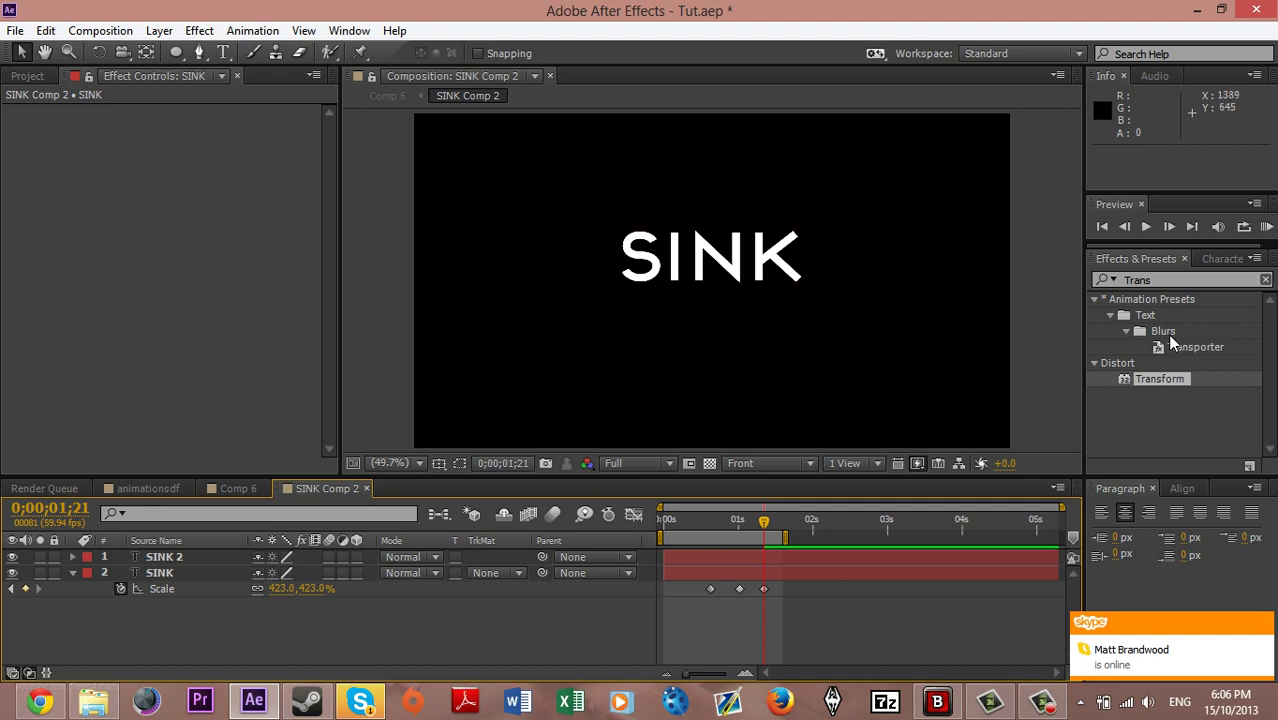
{"action": "left_click_drag", "start_coordinate": [1160, 378], "coordinate": [190, 573]}
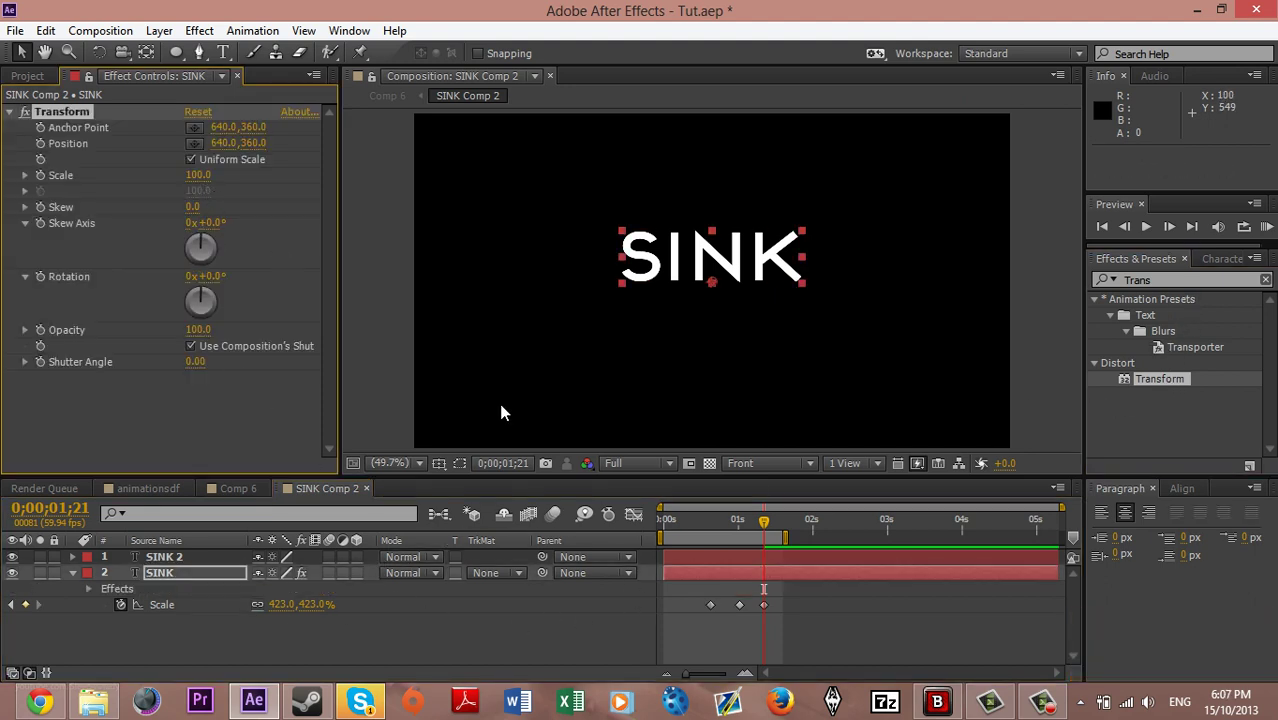
{"action": "left_click", "coordinate": [711, 463]}
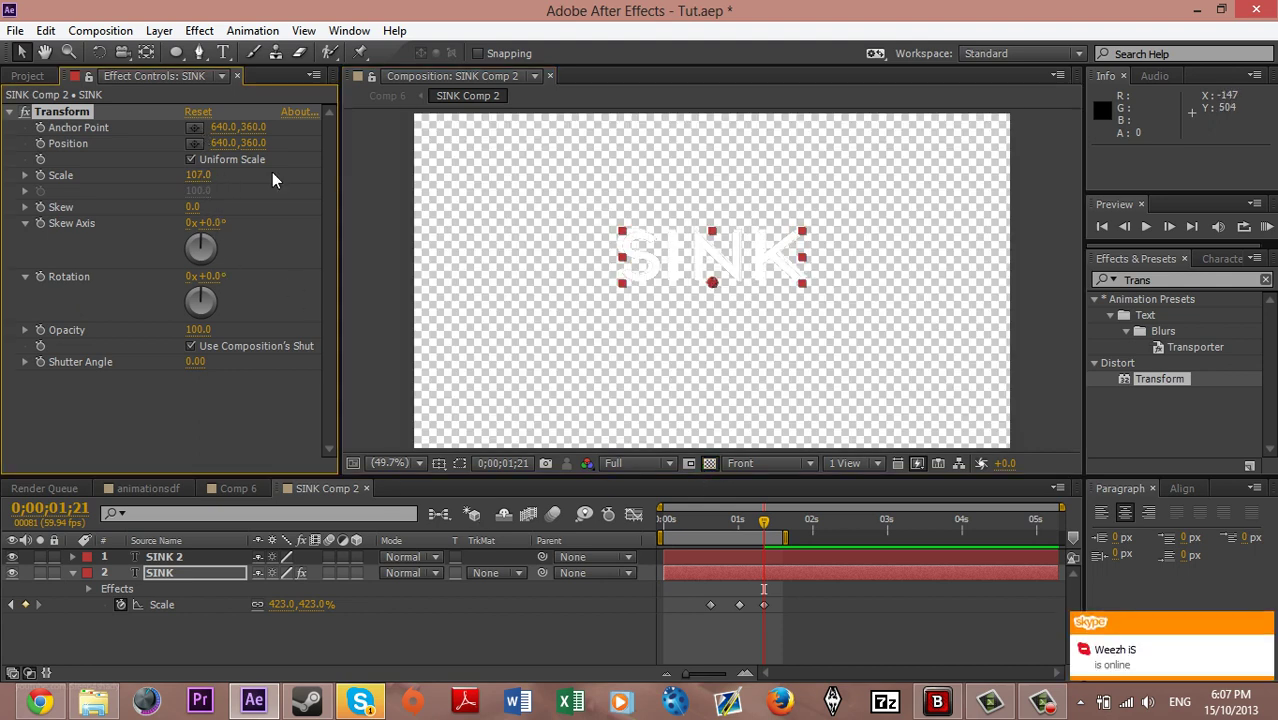
Apply a black Fill effect to the lower SINK layer and nudge it slightly downward
{"action": "left_click", "coordinate": [1195, 280]}
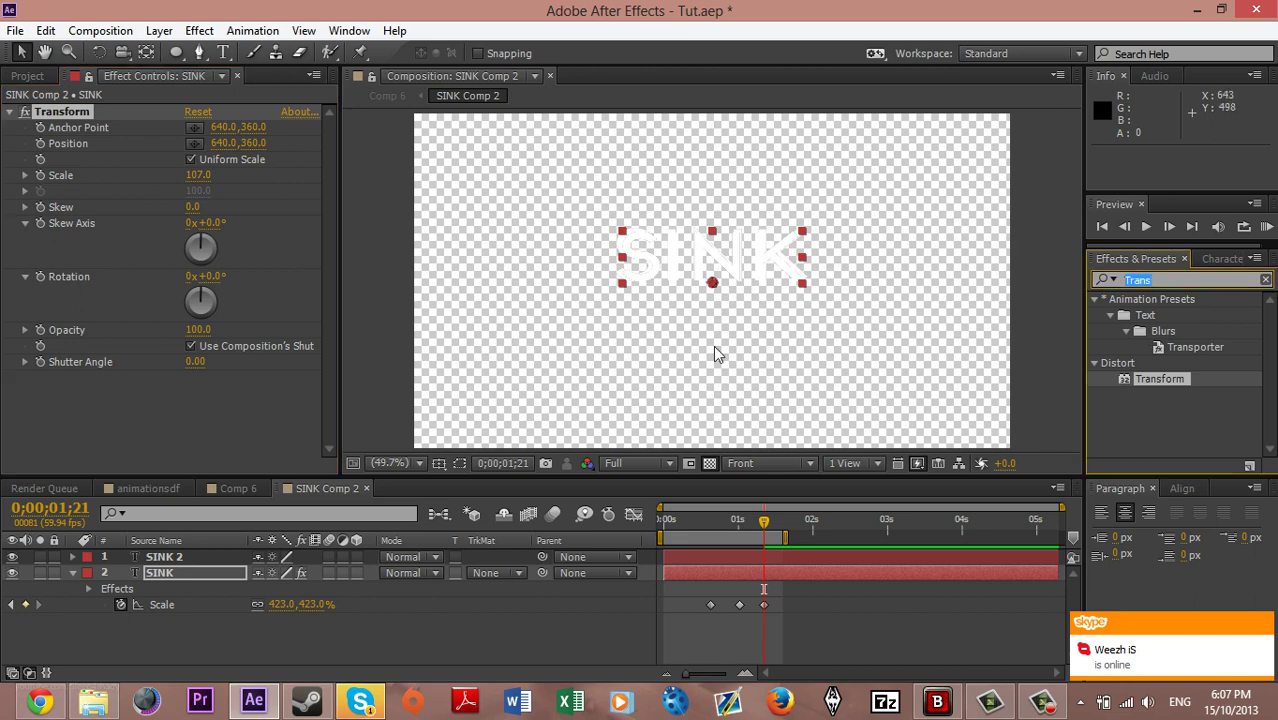
{"action": "type", "text": "fill"}
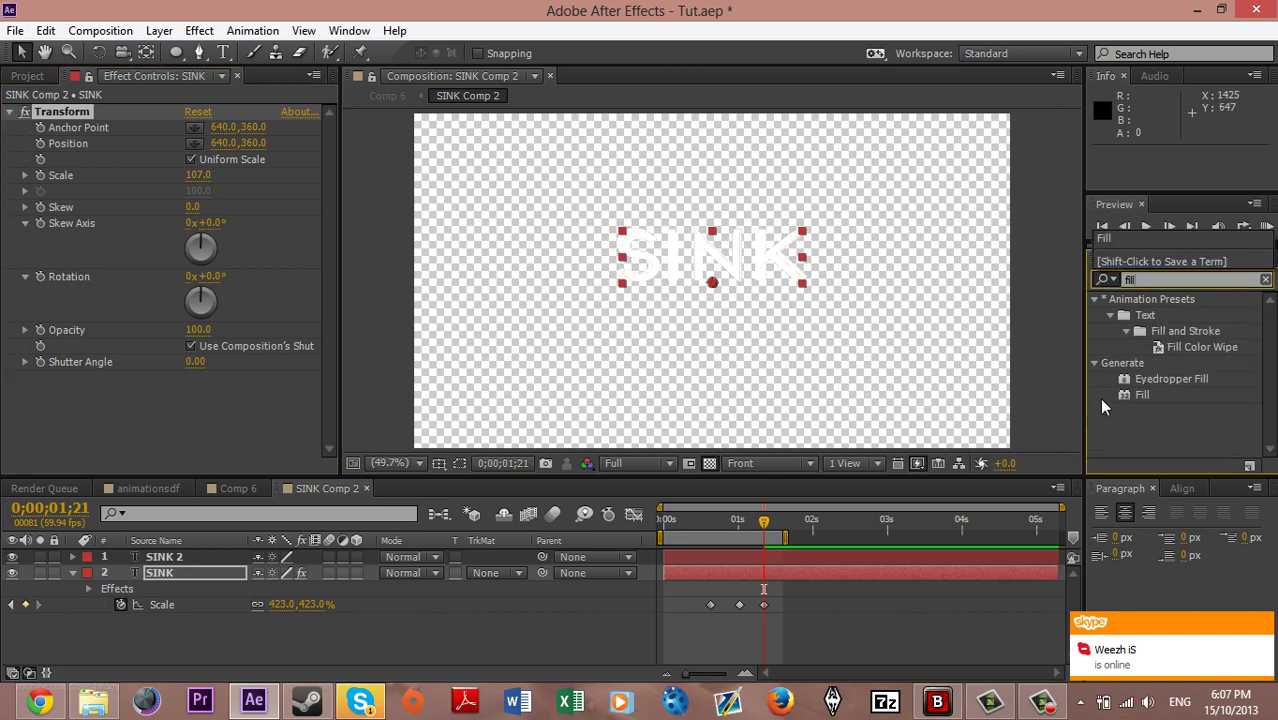
{"action": "left_click_drag", "start_coordinate": [1101, 397], "coordinate": [147, 575]}
{"action": "left_click", "coordinate": [194, 402]}
{"action": "left_click_drag", "start_coordinate": [440, 430], "coordinate": [260, 642]}
{"action": "left_click", "coordinate": [767, 372]}
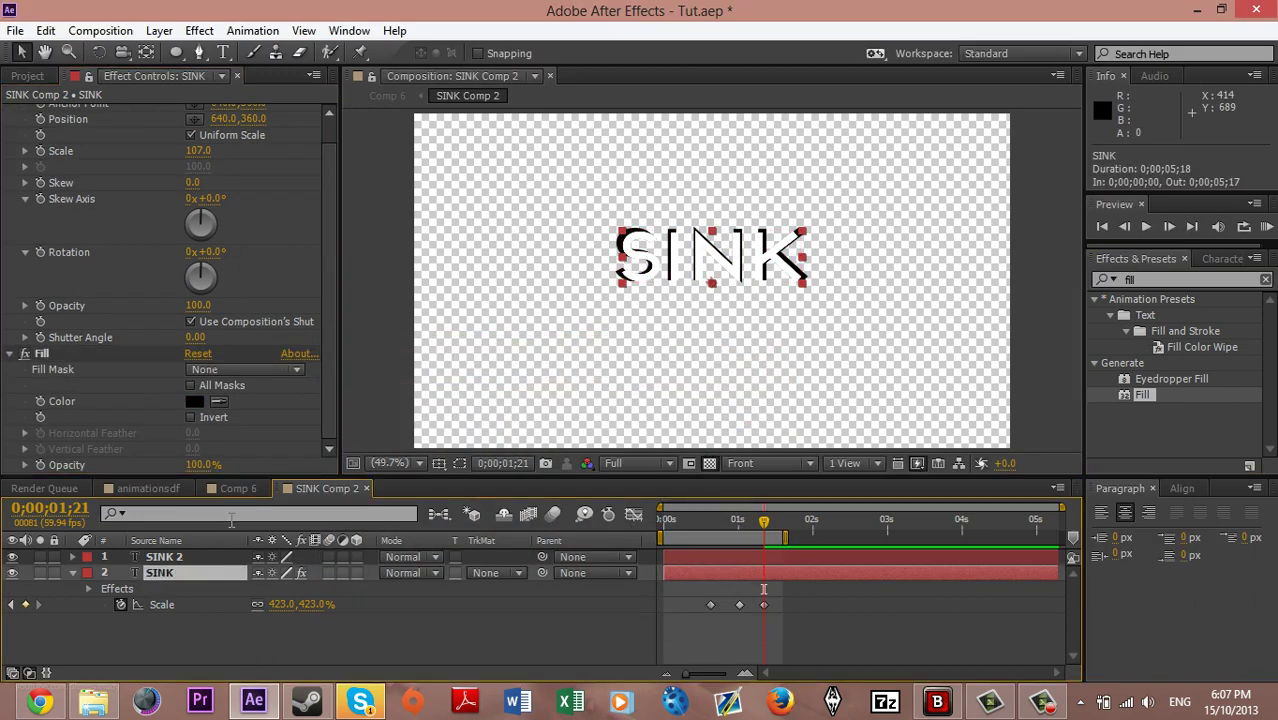
{"action": "scroll", "coordinate": [206, 166], "scroll_direction": "up", "scroll_amount": 1}
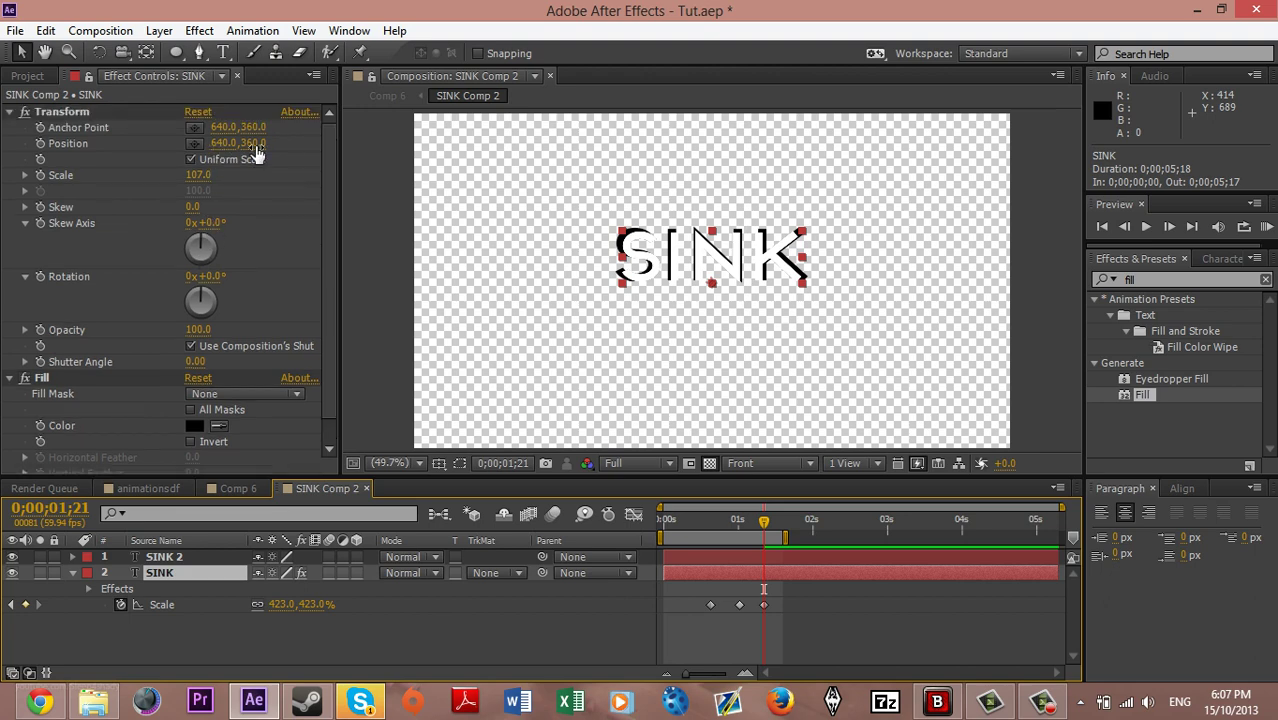
{"action": "left_click_drag", "start_coordinate": [262, 150], "coordinate": [253, 158]}
Add Gaussian Blur to the SINK shadow with Blurriness 20, horizontal only
{"action": "left_click", "coordinate": [1200, 280]}
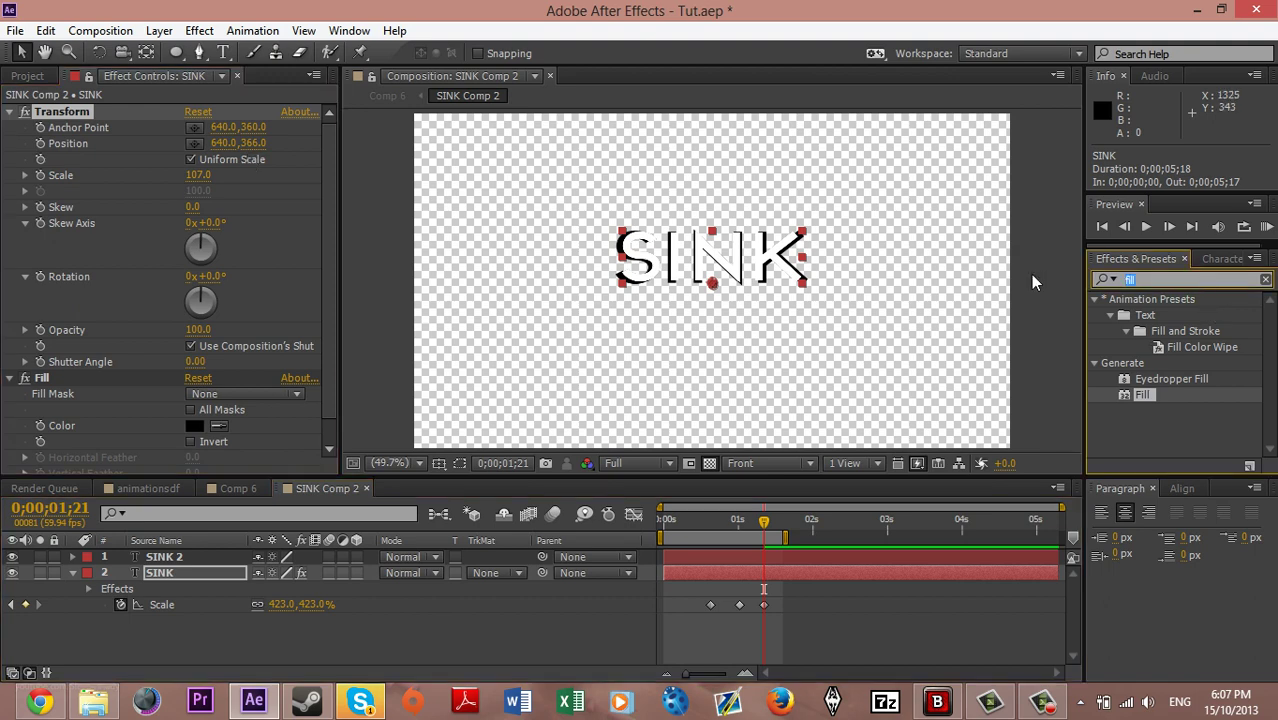
{"action": "type", "text": "Gauss"}
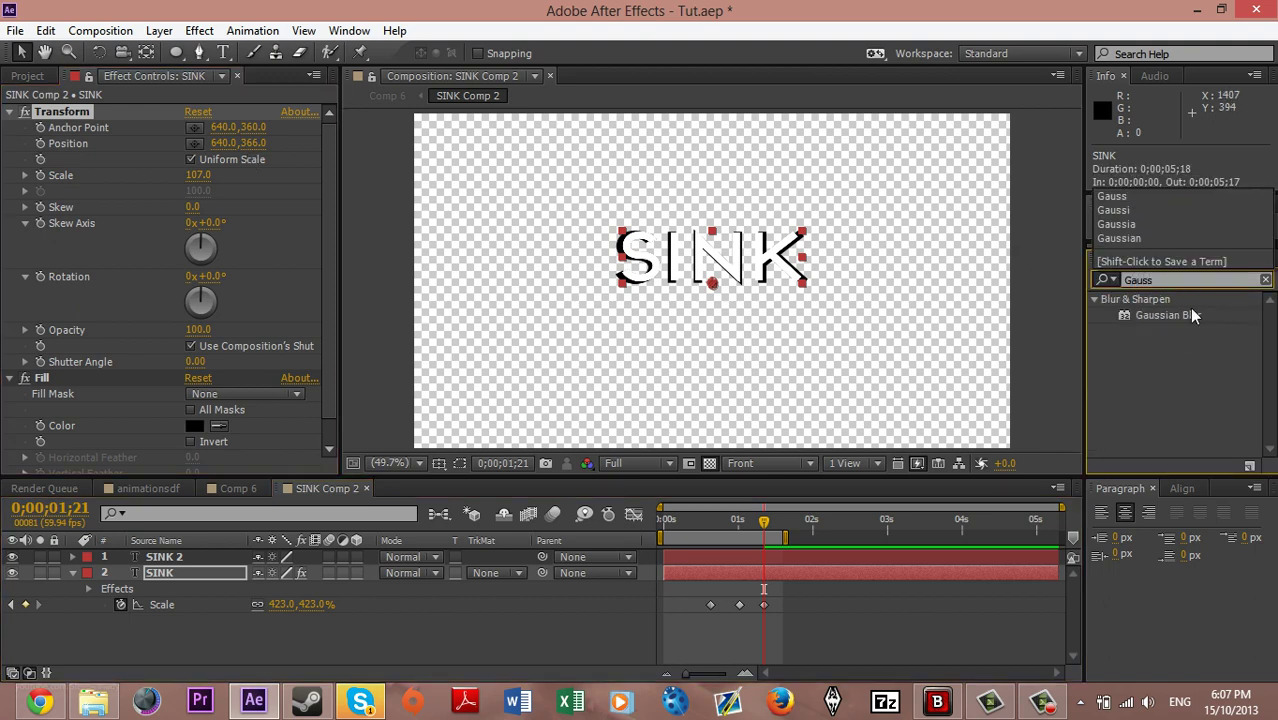
{"action": "left_click_drag", "start_coordinate": [1180, 315], "coordinate": [201, 579]}
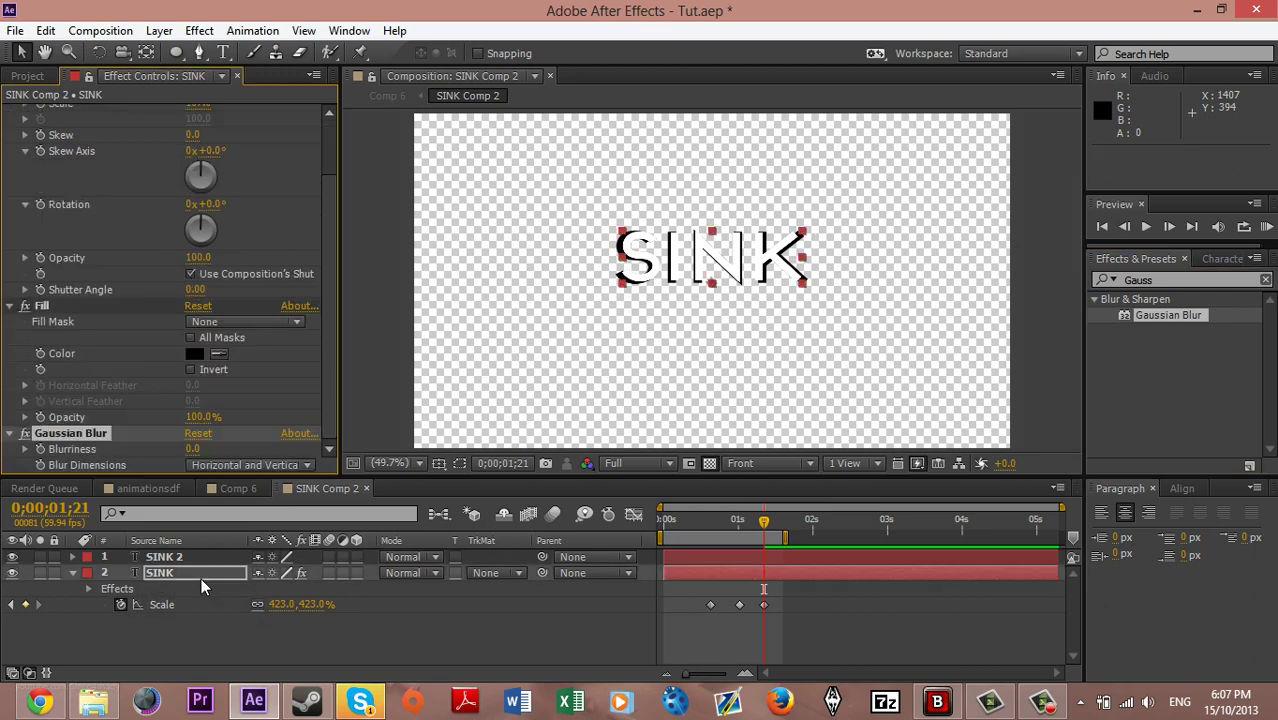
{"action": "left_click", "coordinate": [191, 449]}
{"action": "type", "text": "20"}
{"action": "key", "text": "Return"}
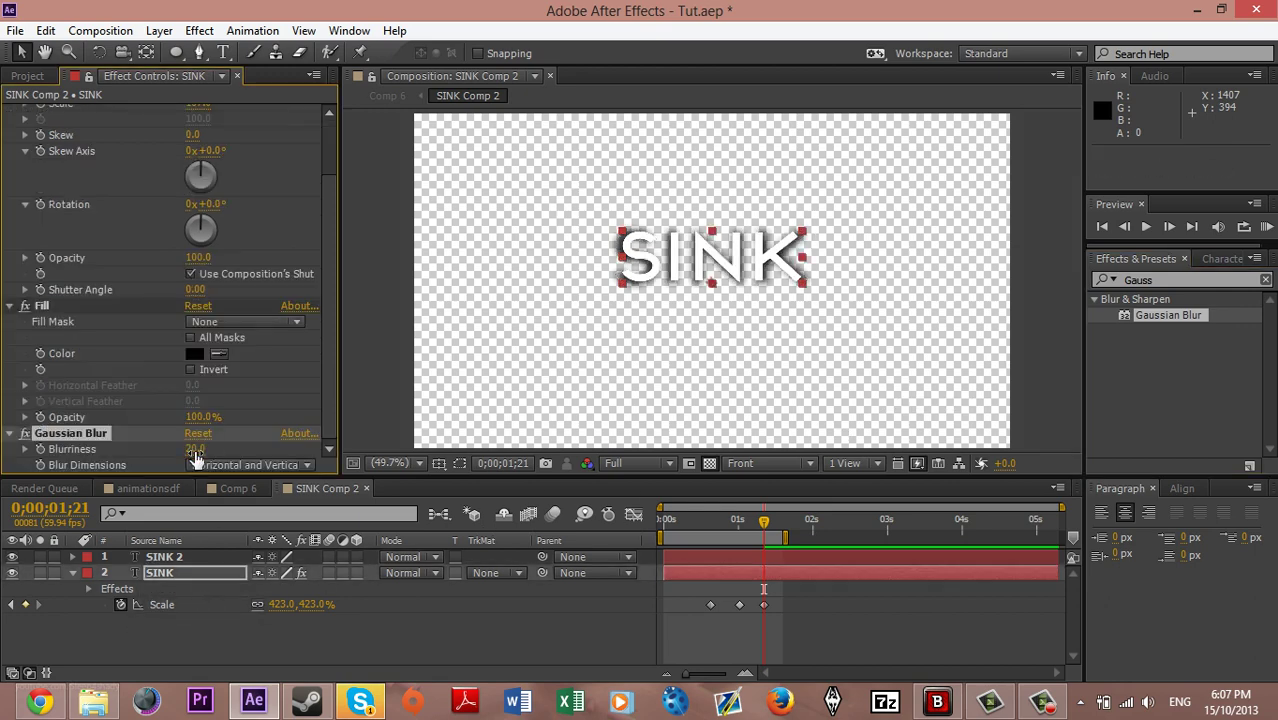
{"action": "left_click", "coordinate": [250, 465]}
{"action": "left_click", "coordinate": [252, 505]}
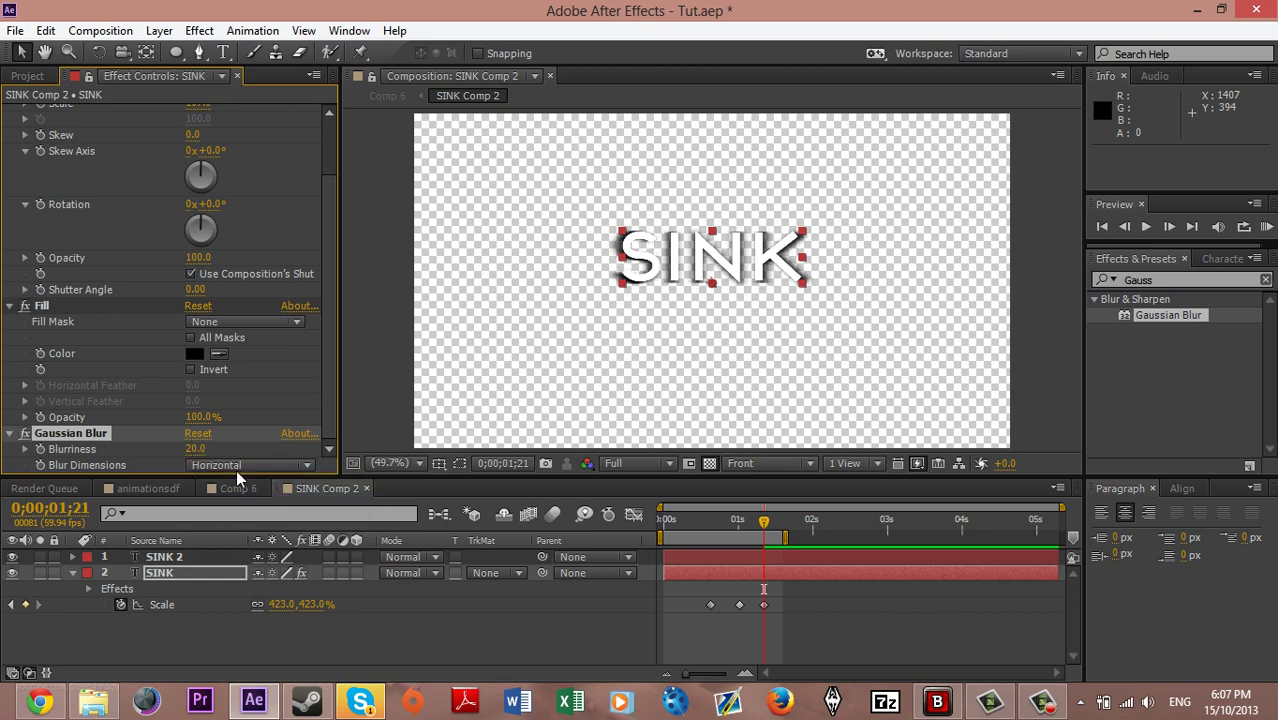
Set the SINK shadow layer's Opacity to 25% and return to Comp 6
{"action": "left_click", "coordinate": [186, 573]}
{"action": "key", "text": "t"}
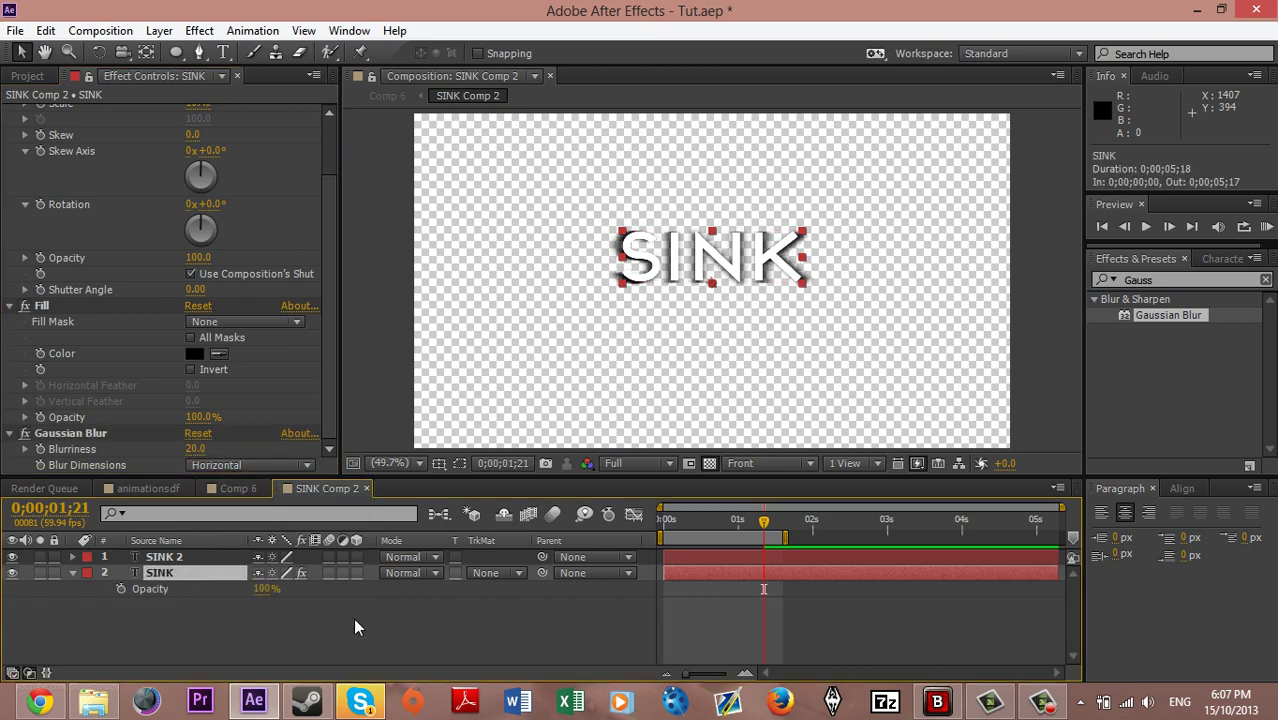
{"action": "left_click", "coordinate": [275, 590]}
{"action": "type", "text": "25"}
{"action": "key", "text": "Return"}
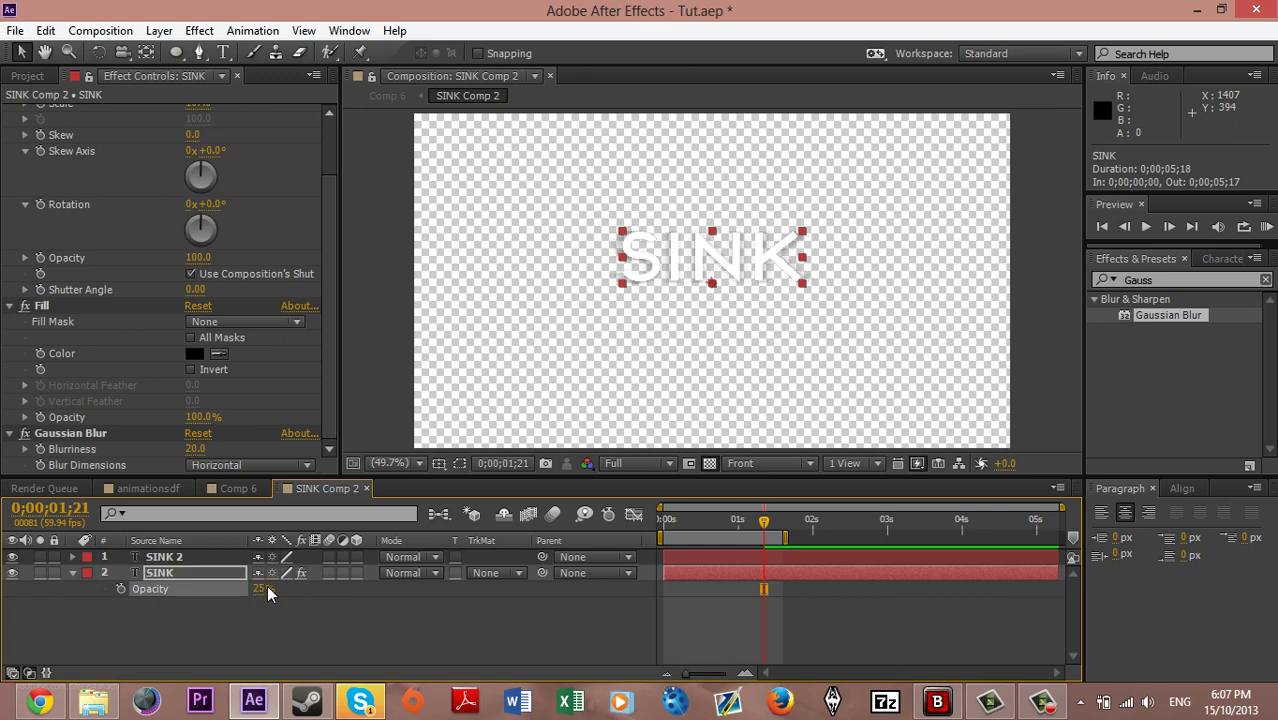
{"action": "left_click", "coordinate": [238, 488]}
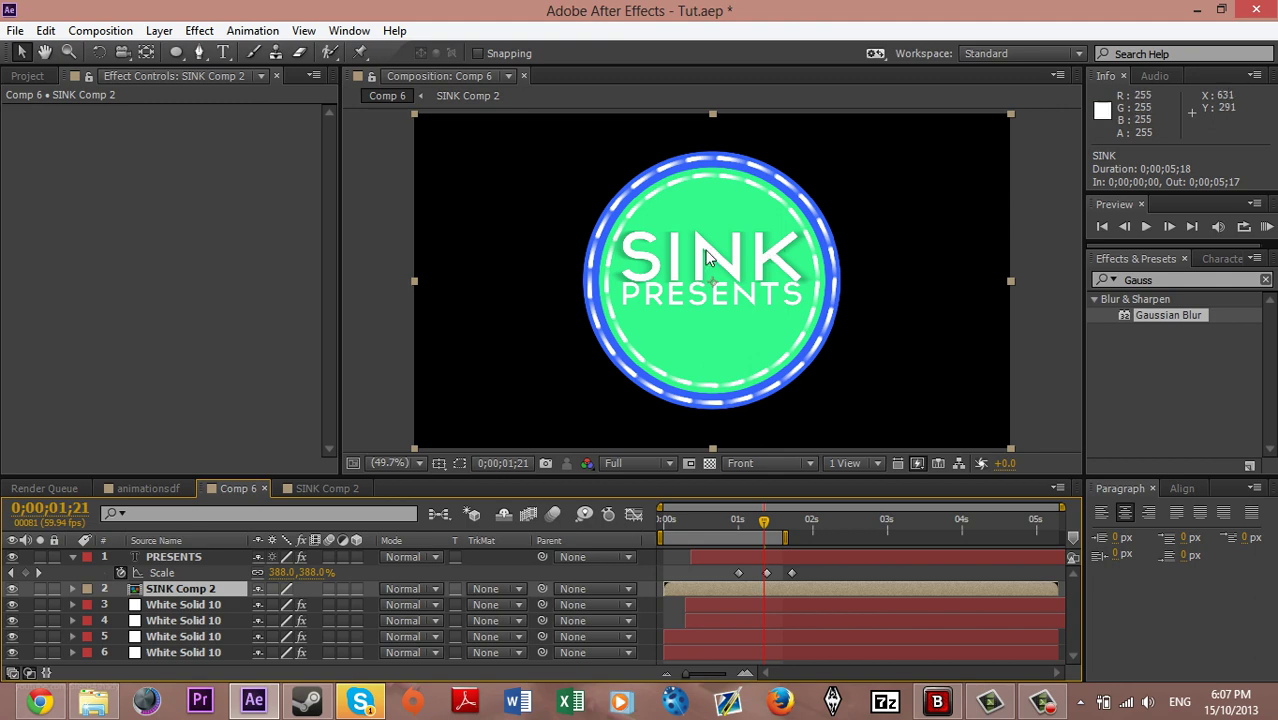
Pre-compose PRESENTS into PRESENTS Comp 2, open it, and duplicate the text layer
{"action": "left_click", "coordinate": [198, 557]}
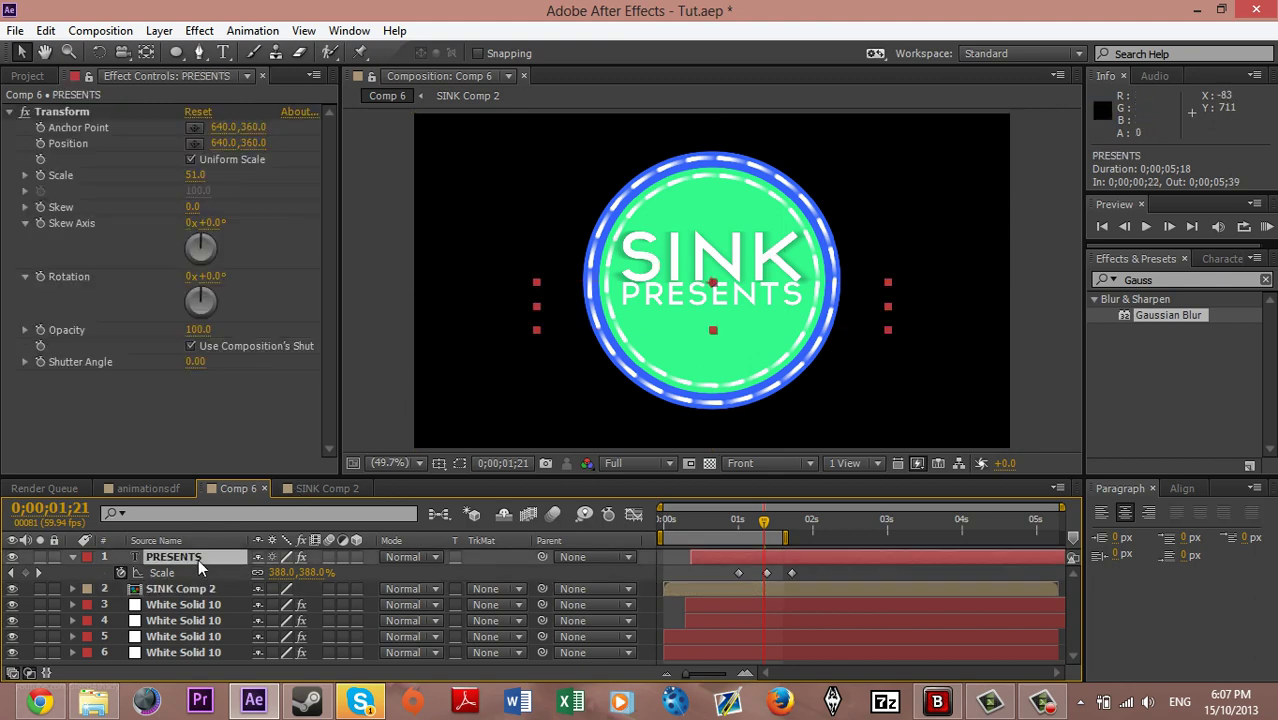
{"action": "left_click", "coordinate": [168, 32]}
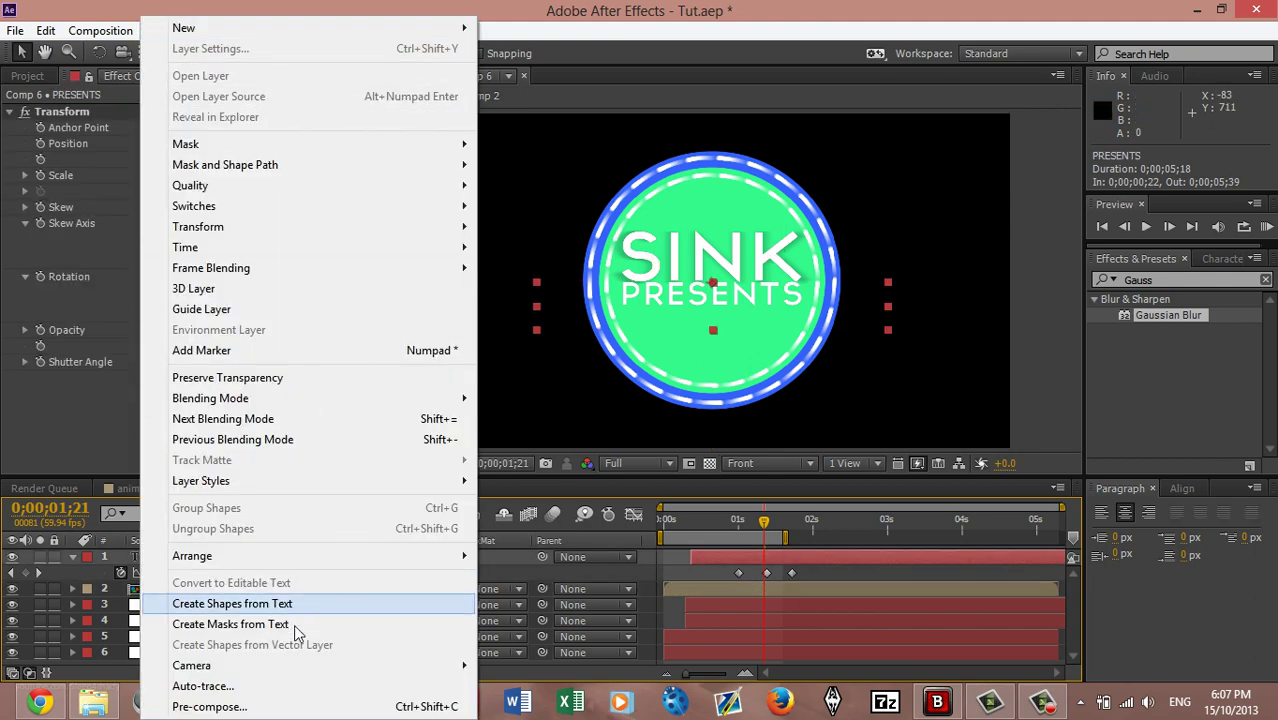
{"action": "left_click", "coordinate": [205, 694]}
{"action": "left_click", "coordinate": [241, 231]}
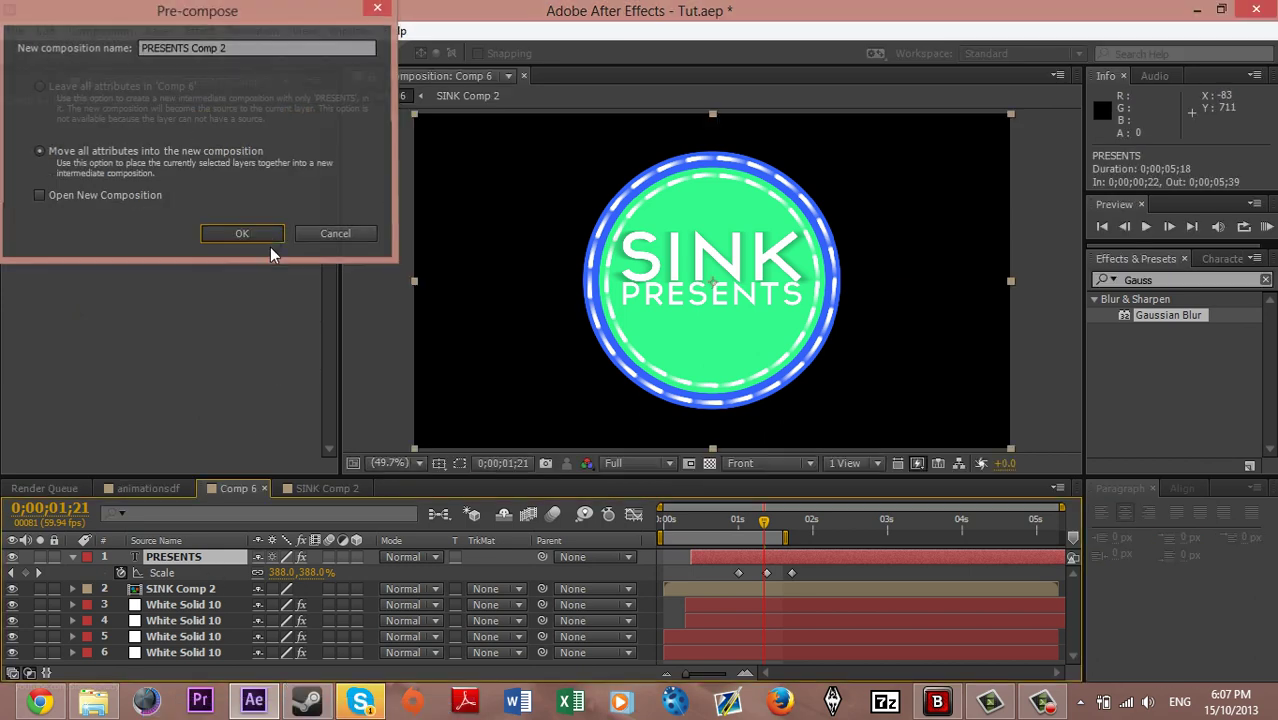
{"action": "double_click", "coordinate": [205, 563]}
{"action": "left_click", "coordinate": [211, 557]}
{"action": "key", "text": "ctrl+d"}
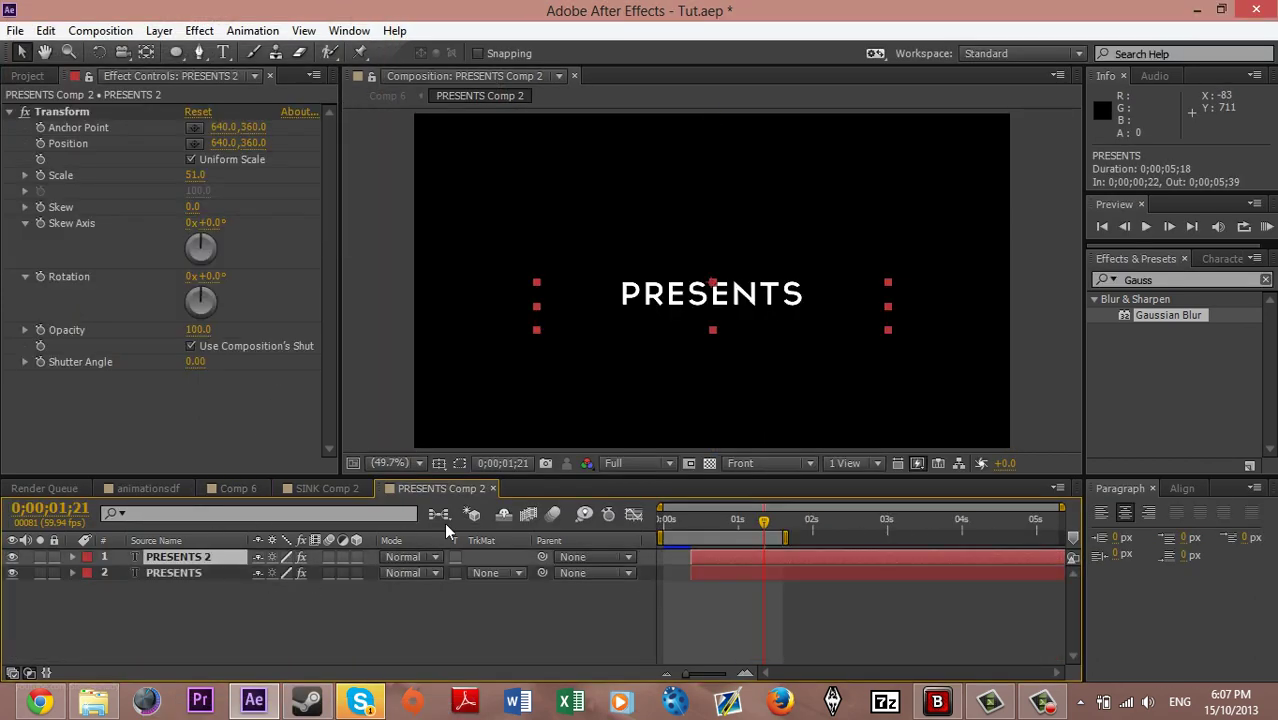
Set the PRESENTS 2 copy's Transform scale to 54
{"action": "left_click", "coordinate": [324, 489]}
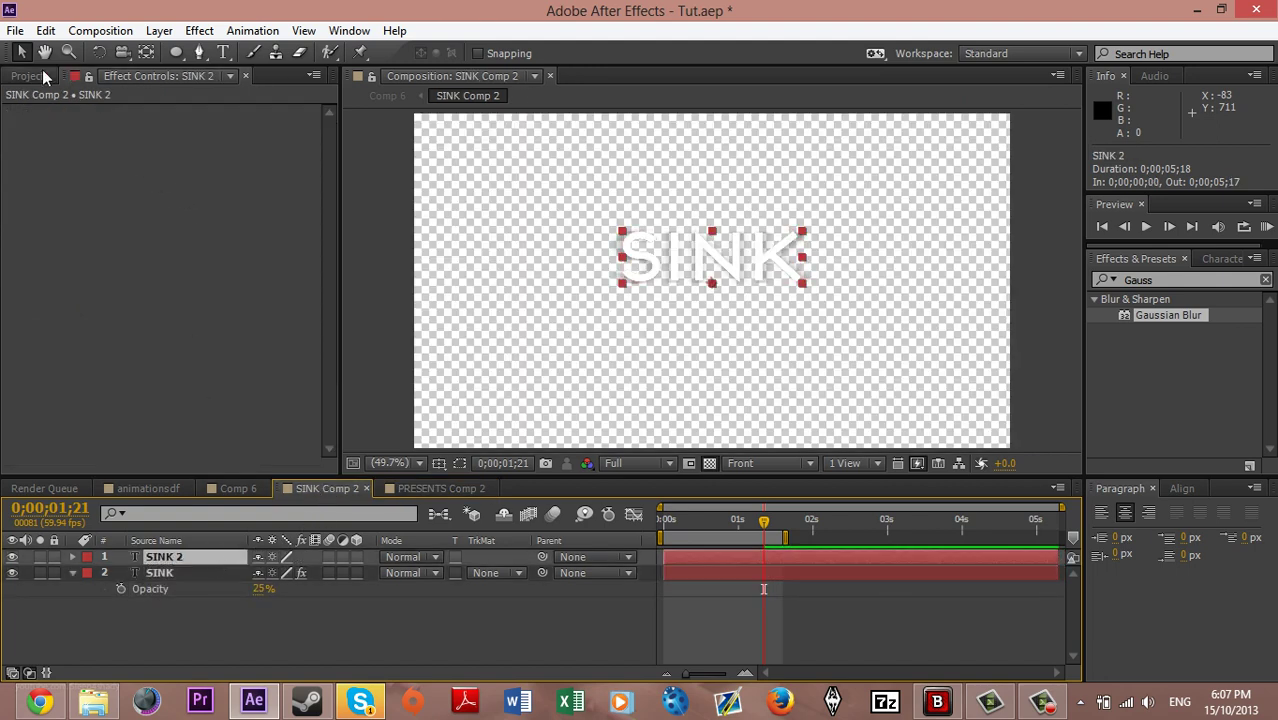
{"action": "left_click", "coordinate": [199, 572]}
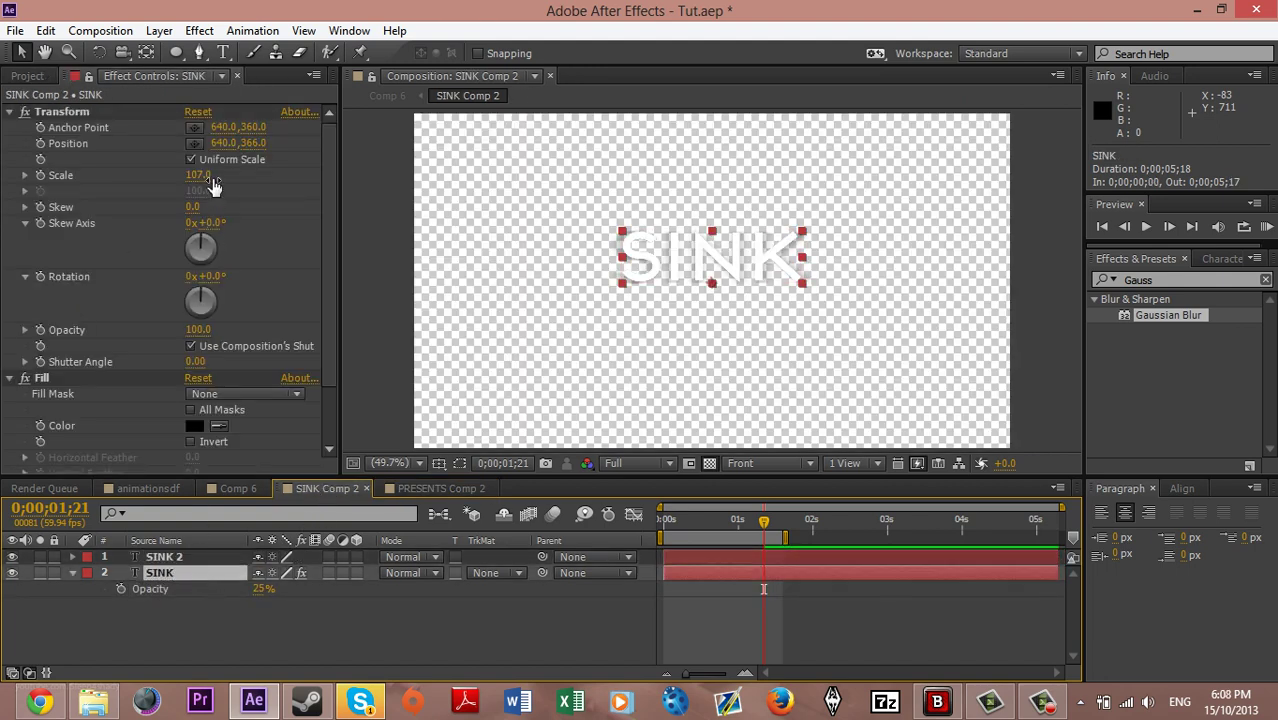
{"action": "left_click", "coordinate": [441, 489]}
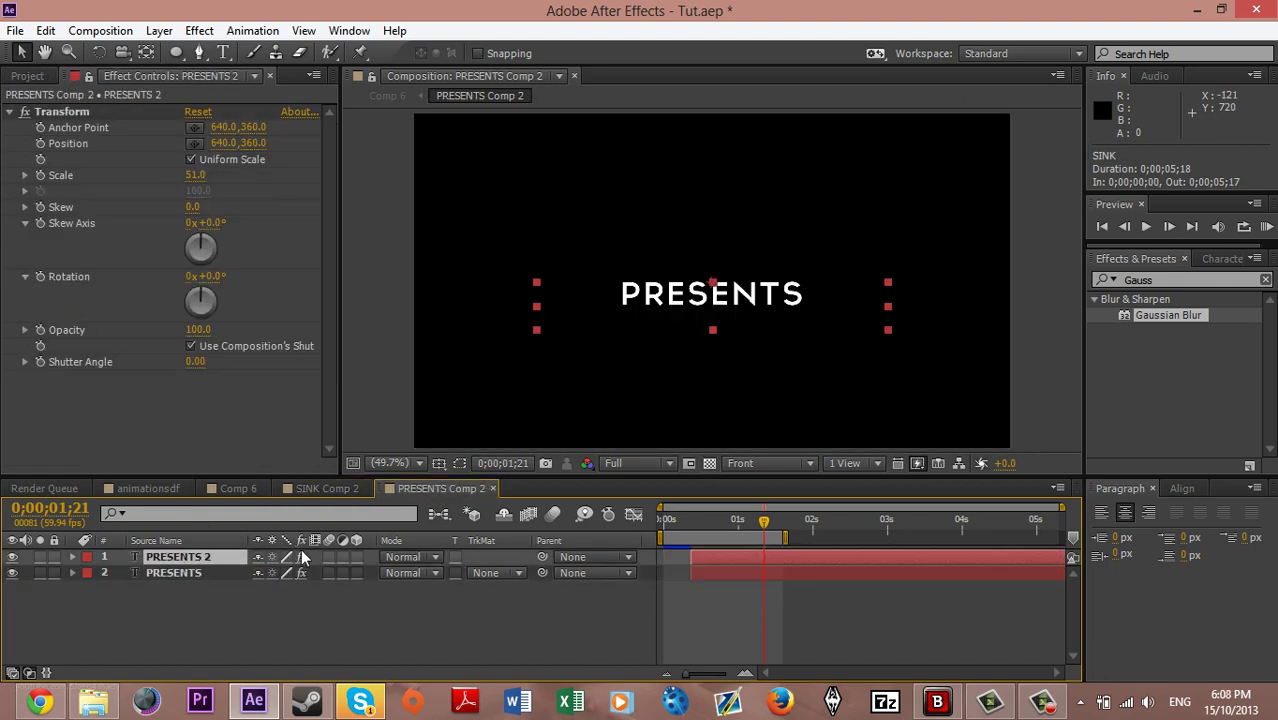
{"action": "left_click", "coordinate": [205, 178]}
{"action": "key", "text": "Return"}
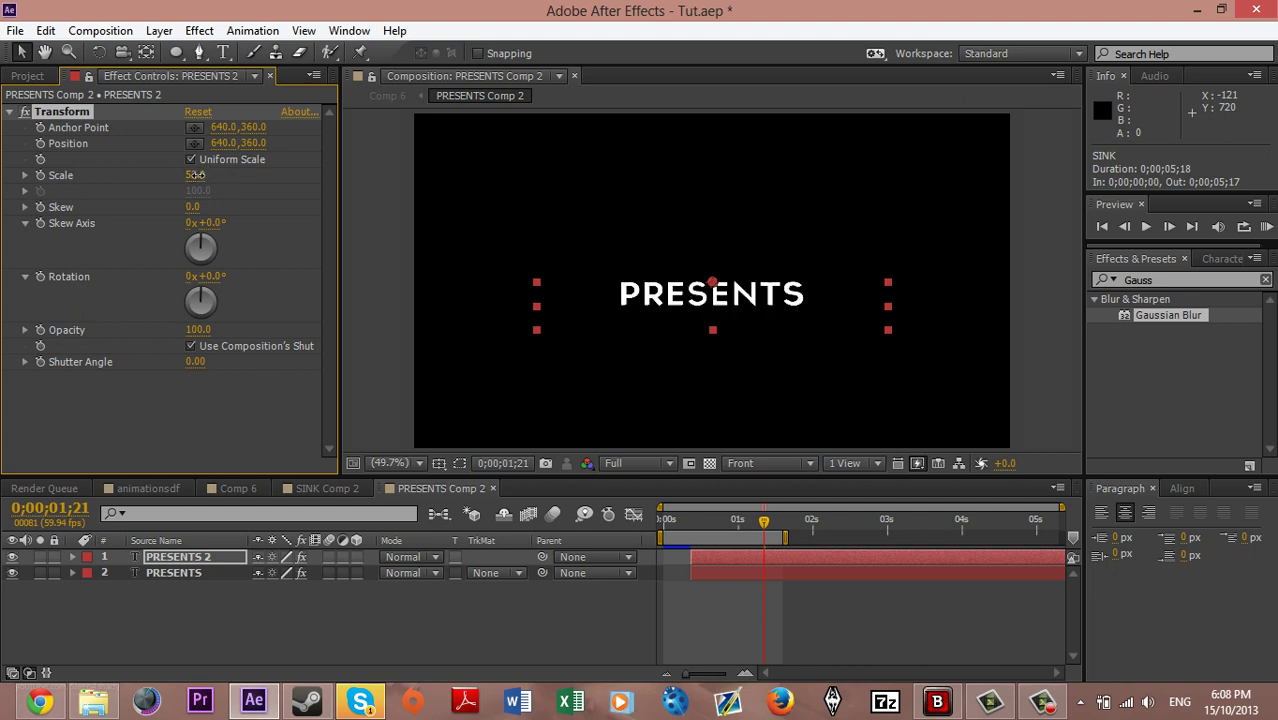
{"action": "left_click_drag", "start_coordinate": [197, 175], "coordinate": [199, 175]}
Nudge the PRESENTS copy's position slightly
{"action": "left_click", "coordinate": [160, 557]}
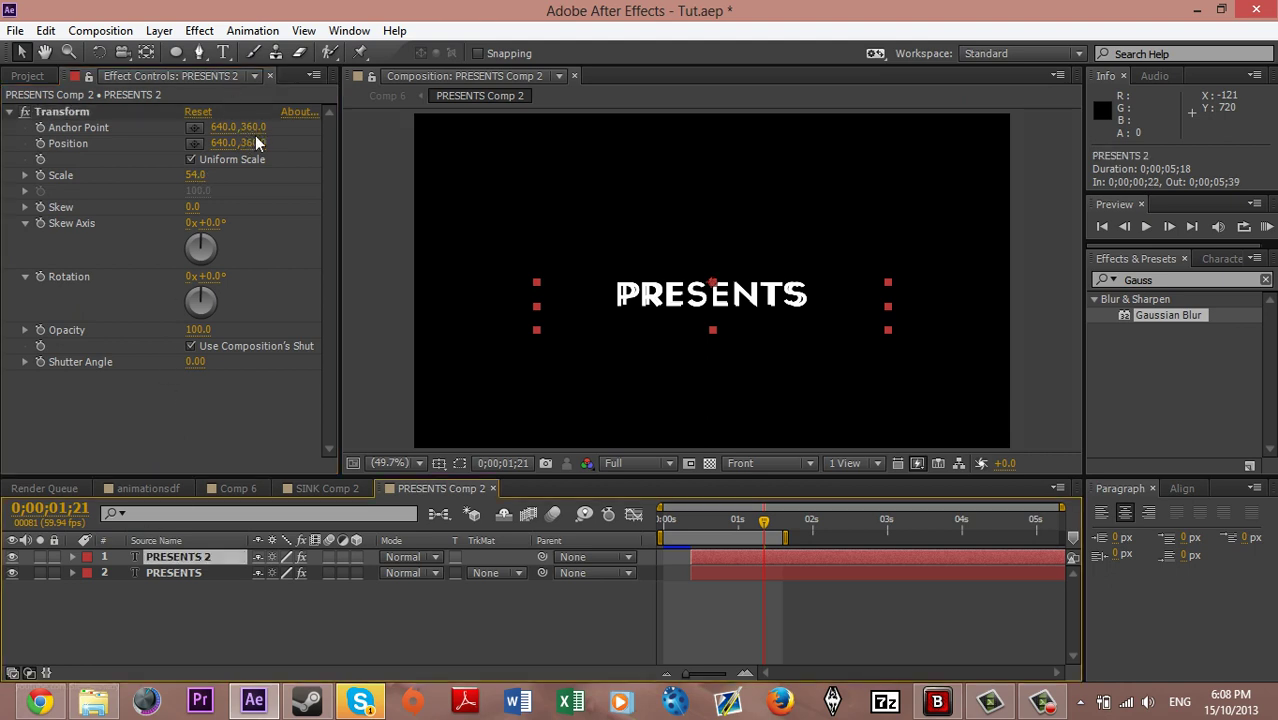
{"action": "left_click_drag", "start_coordinate": [262, 143], "coordinate": [258, 145]}
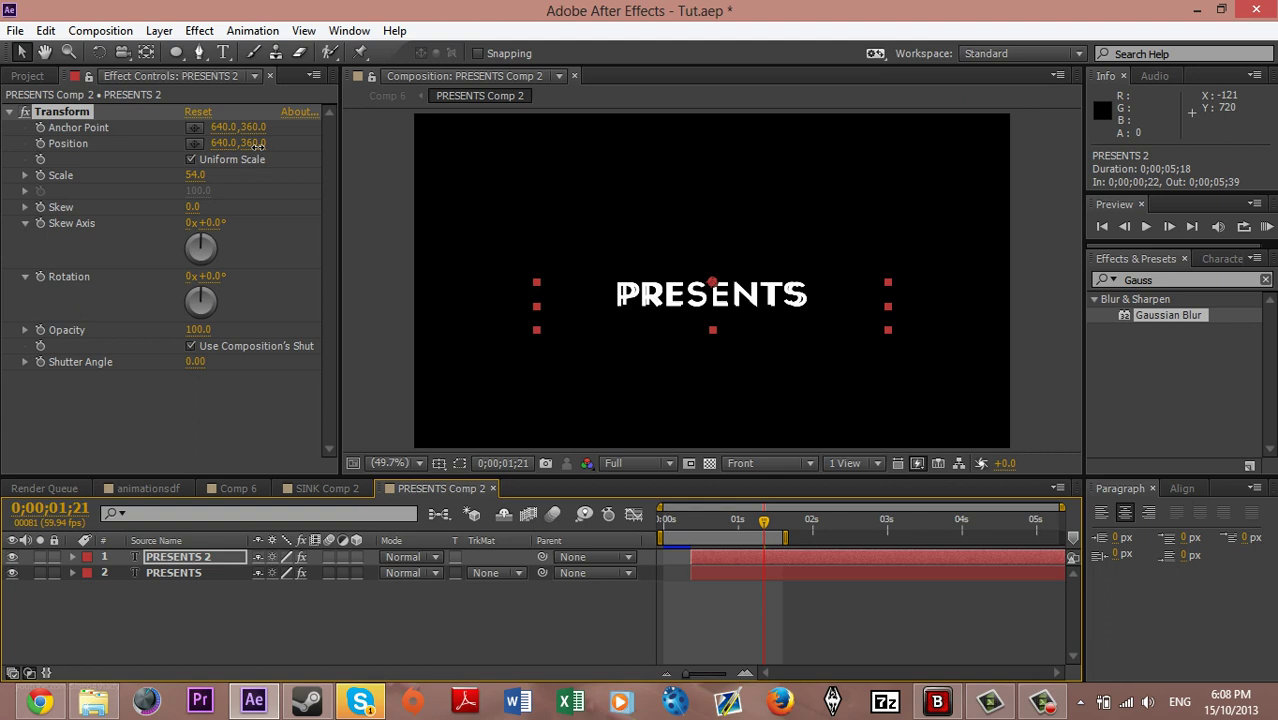
{"action": "left_click", "coordinate": [258, 144]}
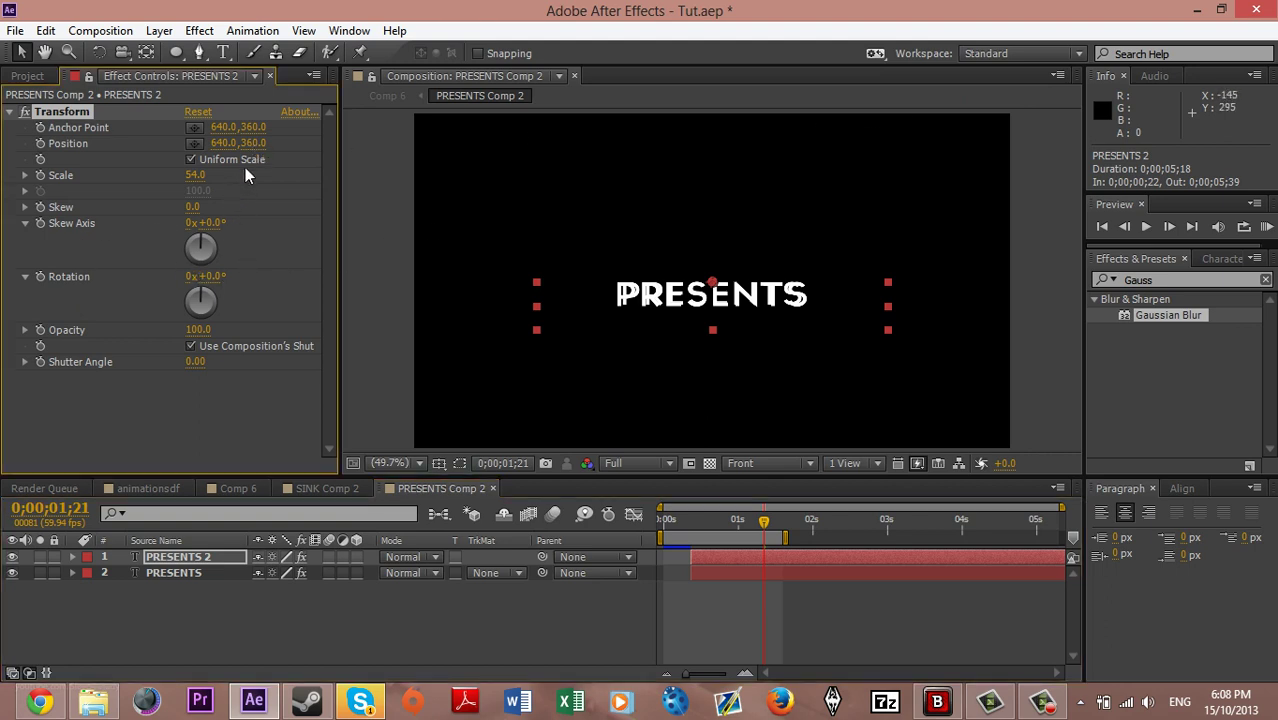
{"action": "left_click_drag", "start_coordinate": [258, 144], "coordinate": [259, 146]}
Add a horizontal Gaussian Blur of 20 to the lower PRESENTS layer
{"action": "left_click_drag", "start_coordinate": [1150, 320], "coordinate": [186, 570]}
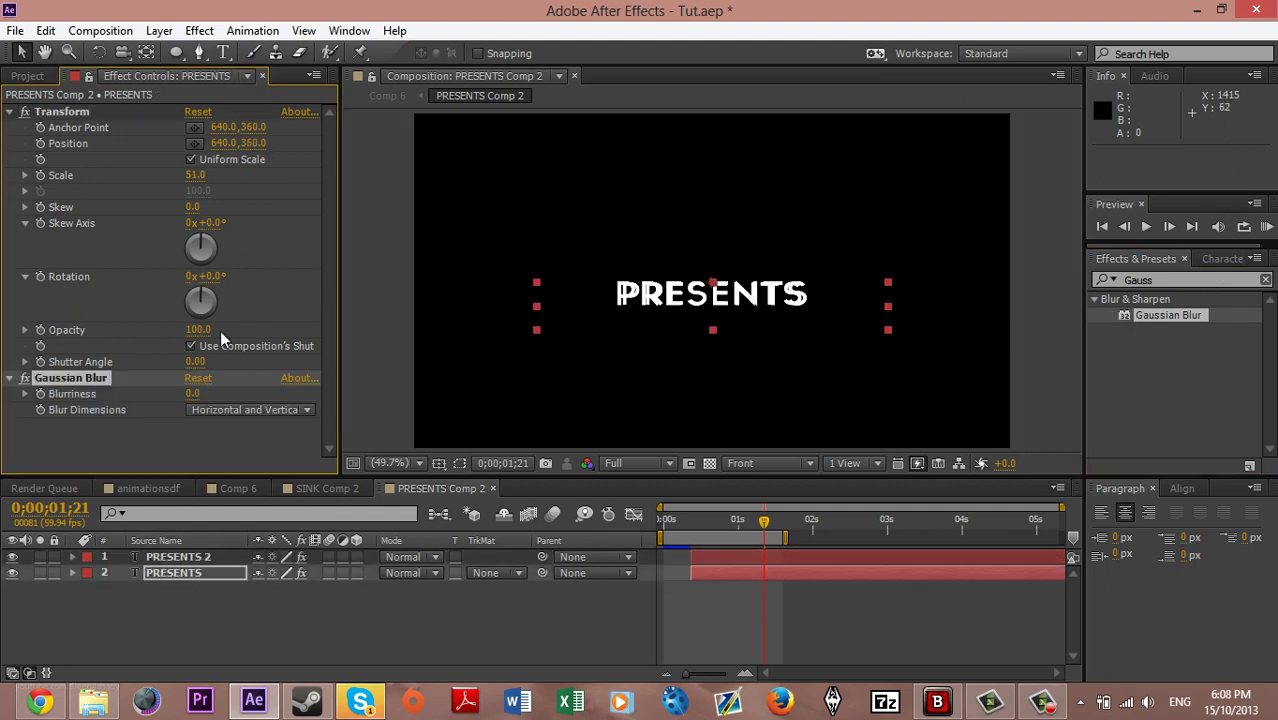
{"action": "left_click", "coordinate": [196, 395]}
{"action": "type", "text": "20"}
{"action": "key", "text": "Return"}
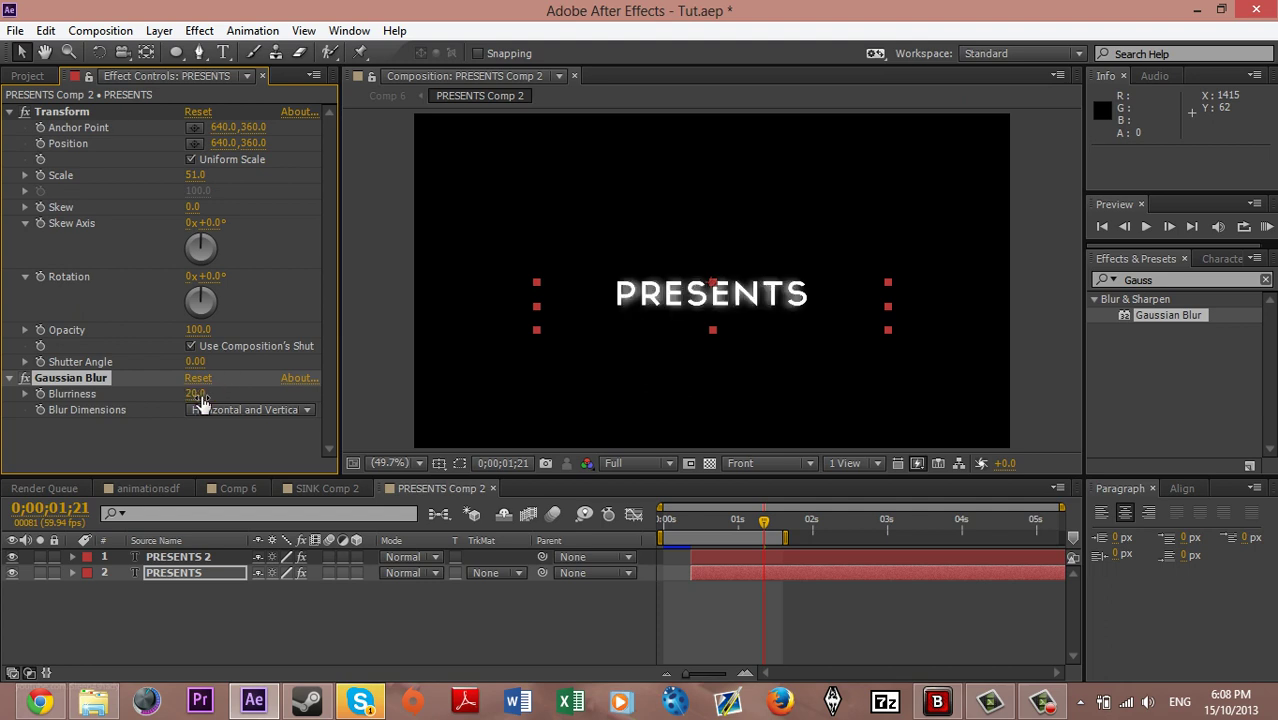
{"action": "left_click", "coordinate": [210, 410]}
{"action": "left_click", "coordinate": [240, 451]}
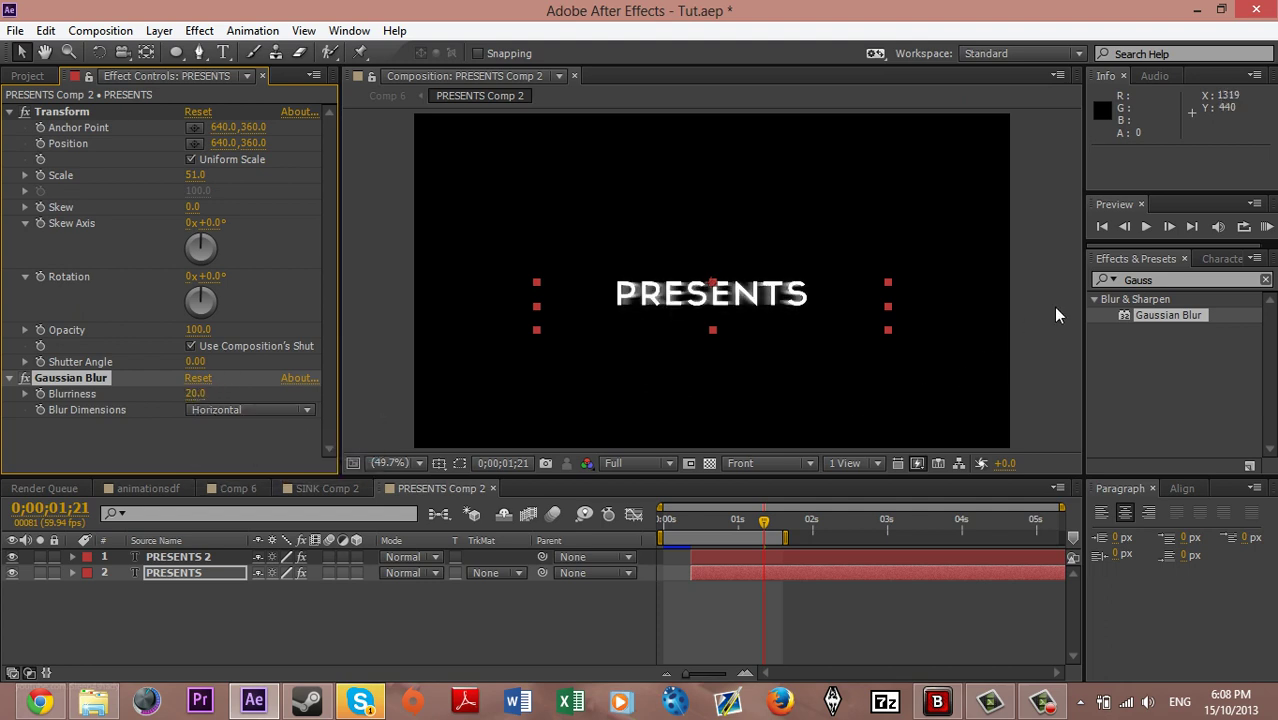
Apply a Fill effect to the lower PRESENTS layer and pick black as its colour
{"action": "left_click", "coordinate": [1188, 282]}
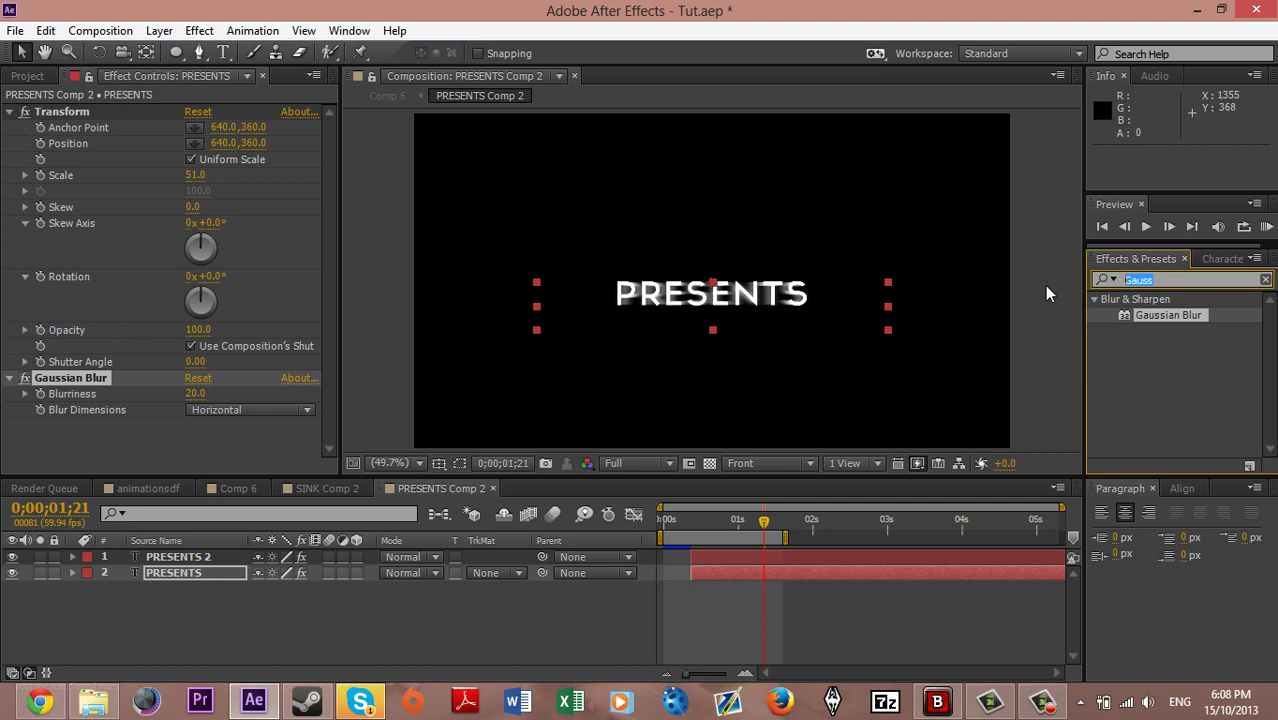
{"action": "type", "text": "Fill"}
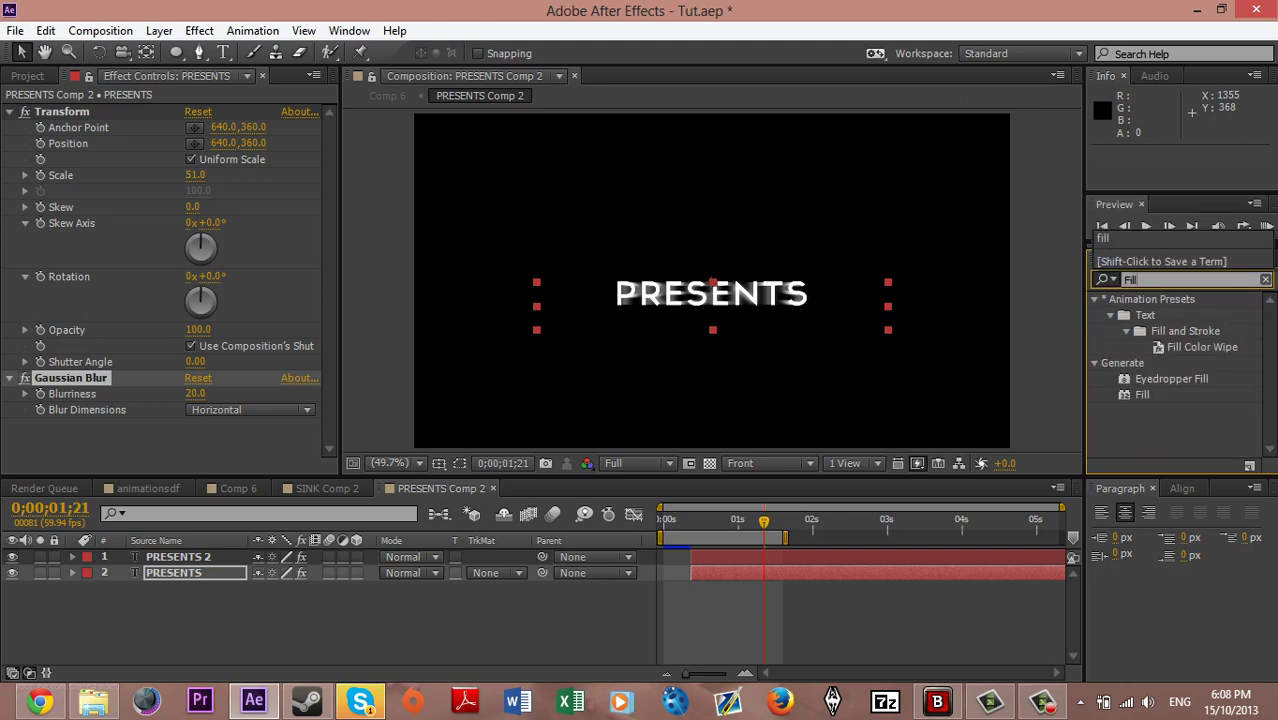
{"action": "left_click", "coordinate": [1100, 380]}
{"action": "left_click_drag", "start_coordinate": [1142, 395], "coordinate": [213, 565]}
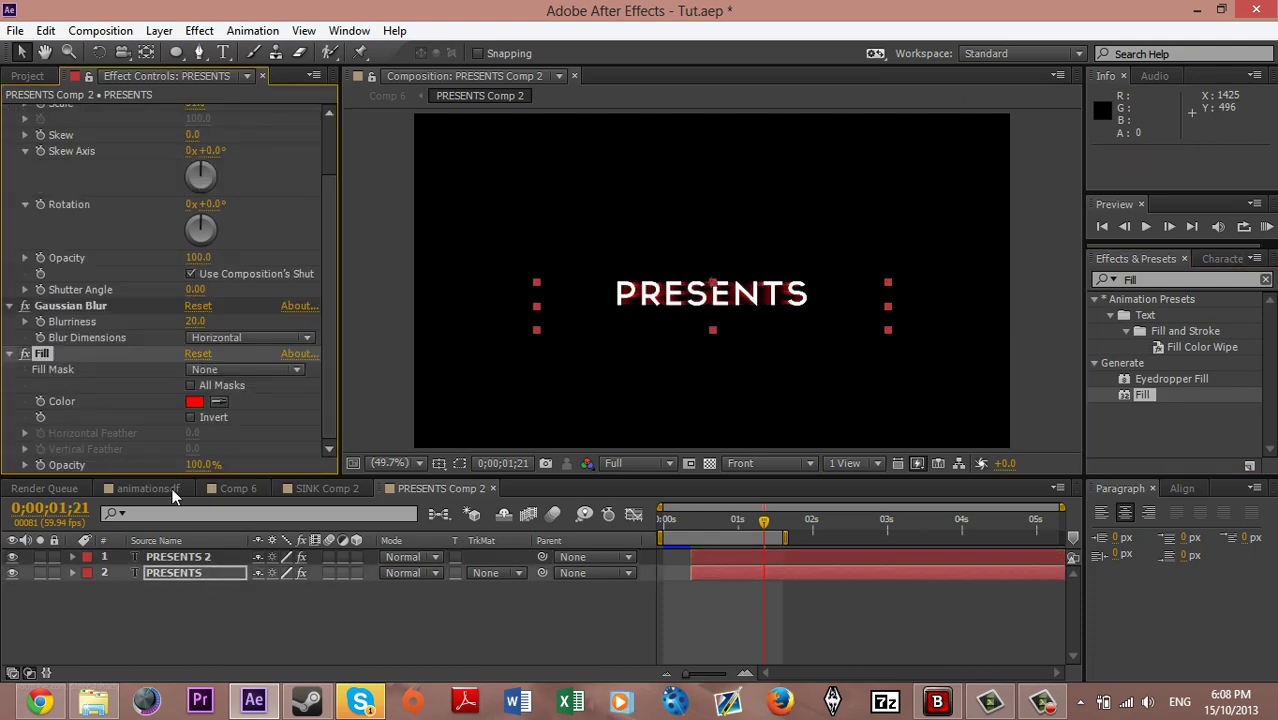
{"action": "left_click", "coordinate": [194, 401]}
{"action": "left_click_drag", "start_coordinate": [422, 462], "coordinate": [243, 707]}
Accept the black fill and close the SINK Comp 2 and PRESENTS Comp 2 tabs
{"action": "key", "text": "Return"}
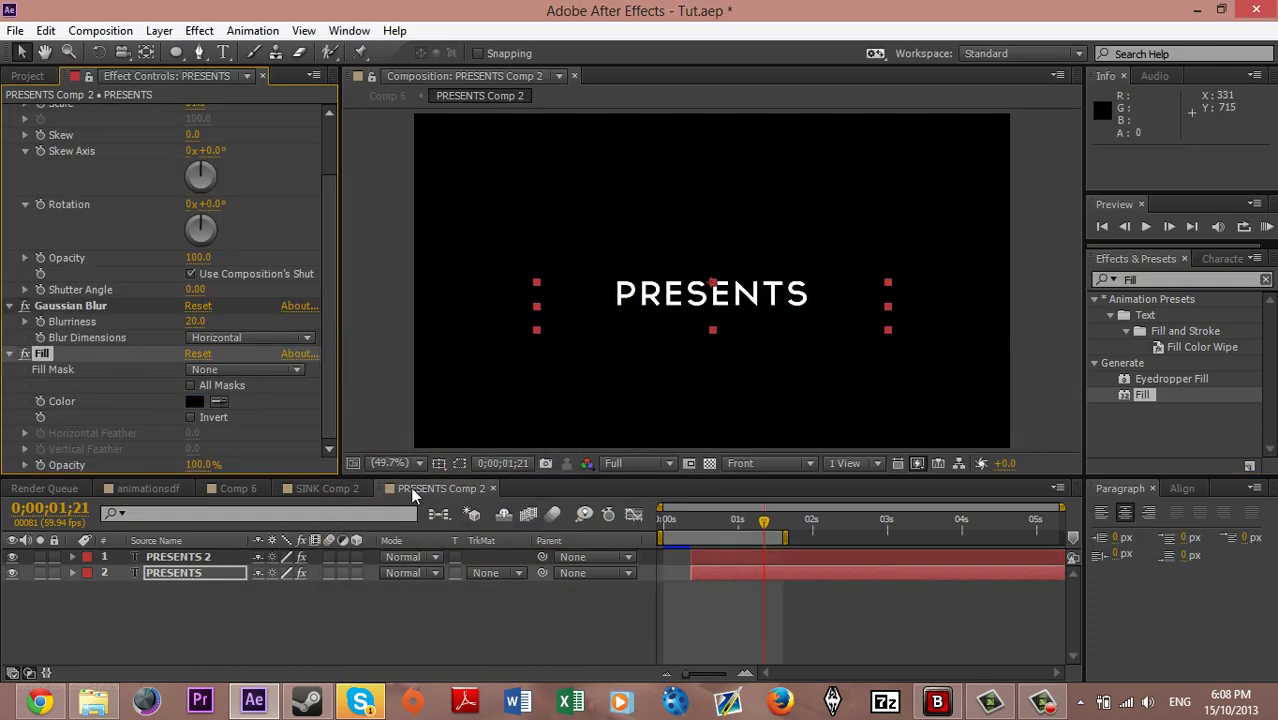
{"action": "left_click", "coordinate": [310, 488]}
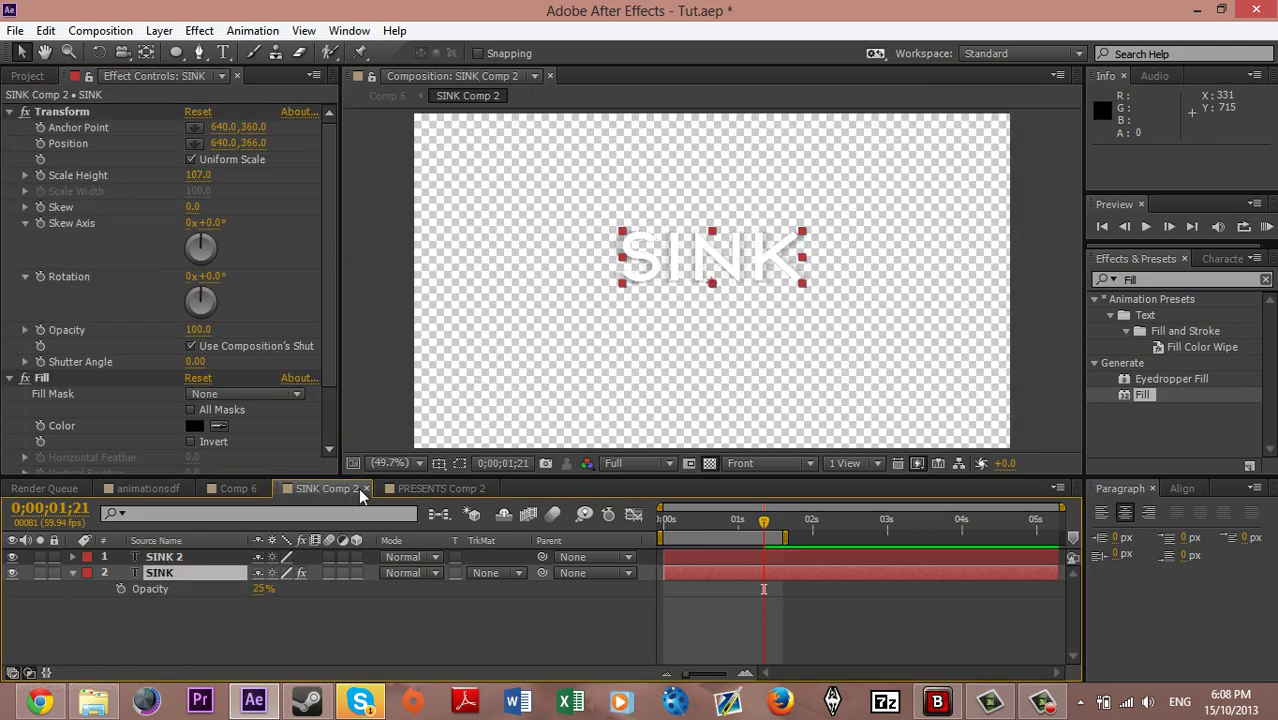
{"action": "left_click", "coordinate": [366, 488]}
{"action": "left_click", "coordinate": [390, 488]}
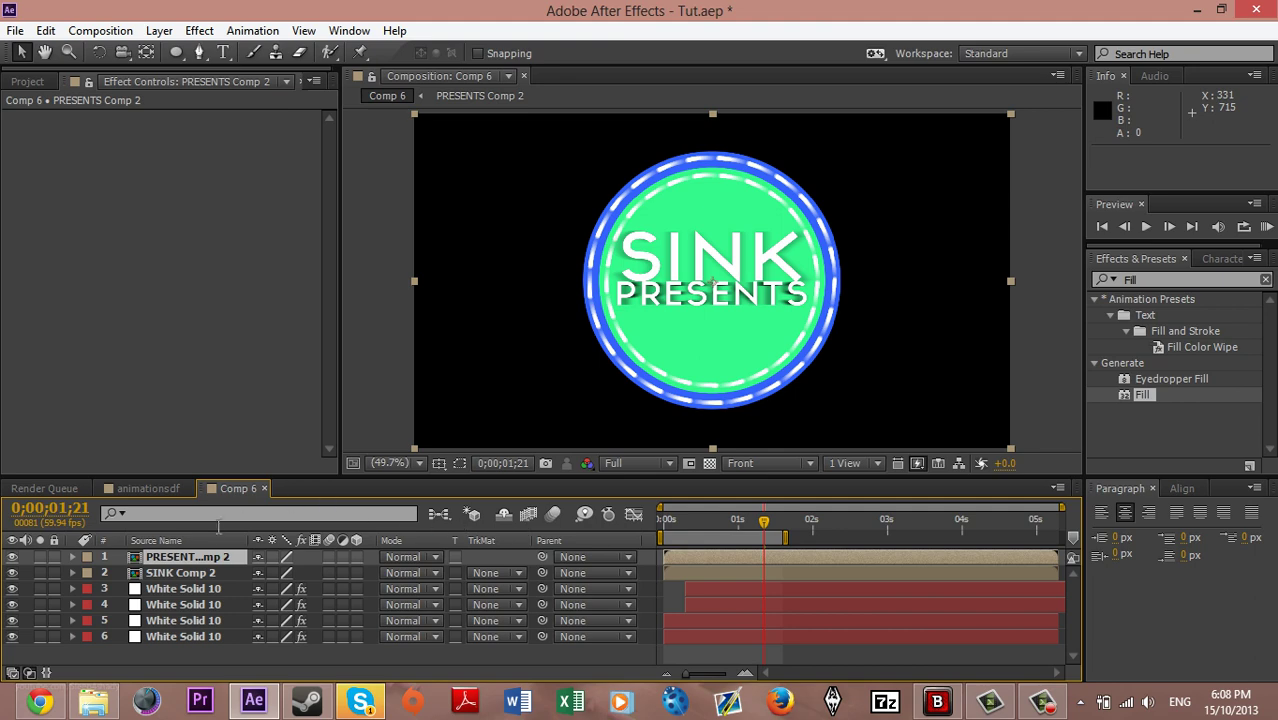
Check the PRESENTS shadow's 25% opacity, then scrub Comp 6 to a later frame
{"action": "double_click", "coordinate": [200, 556]}
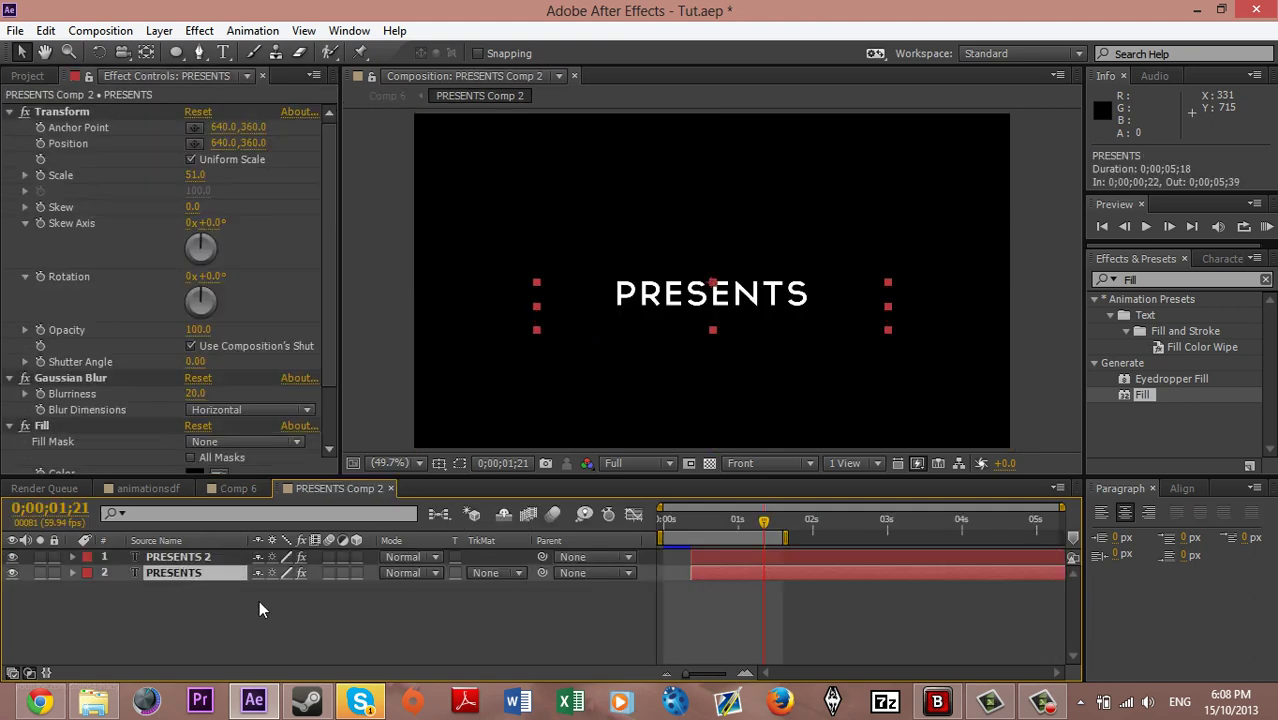
{"action": "key", "text": "t"}
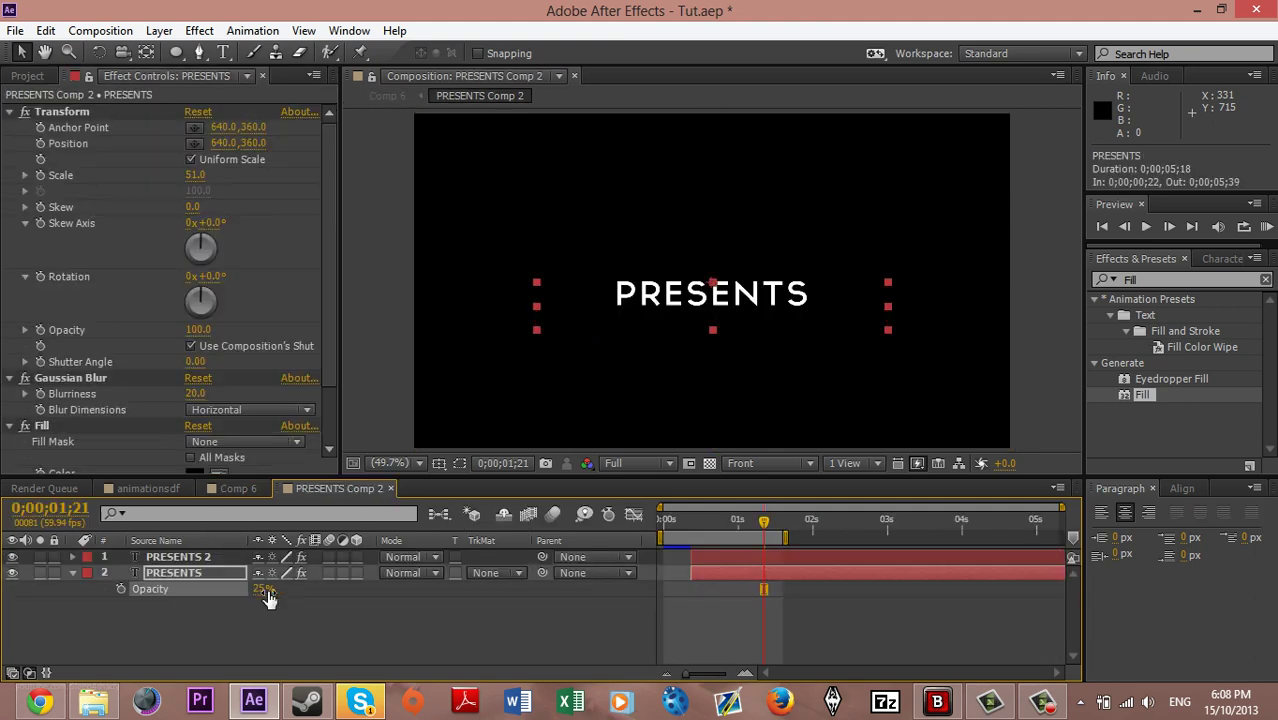
{"action": "left_click", "coordinate": [390, 488]}
{"action": "left_click_drag", "start_coordinate": [766, 529], "coordinate": [793, 516]}
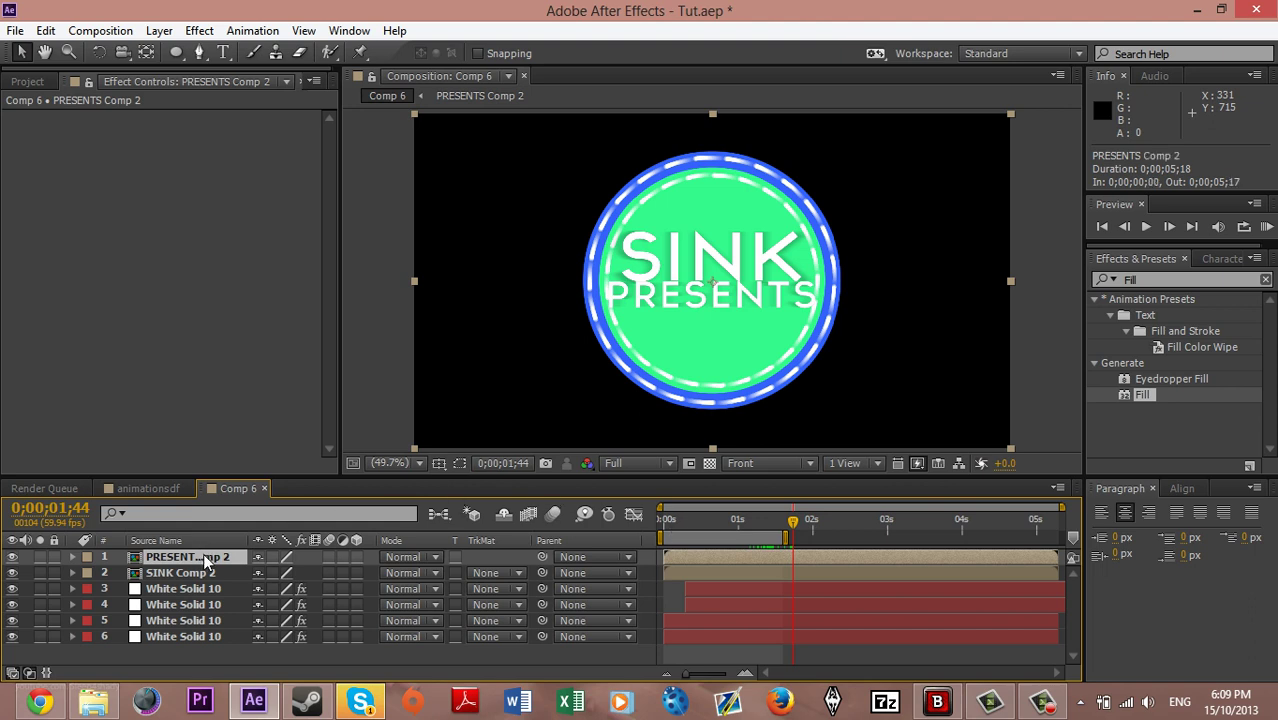
Keyframe the PRESENTS Comp 2 layer to 89% scale and lower it to position 640, 372
{"action": "key", "text": "alt+shift+s"}
{"action": "left_click_drag", "start_coordinate": [285, 572], "coordinate": [272, 572]}
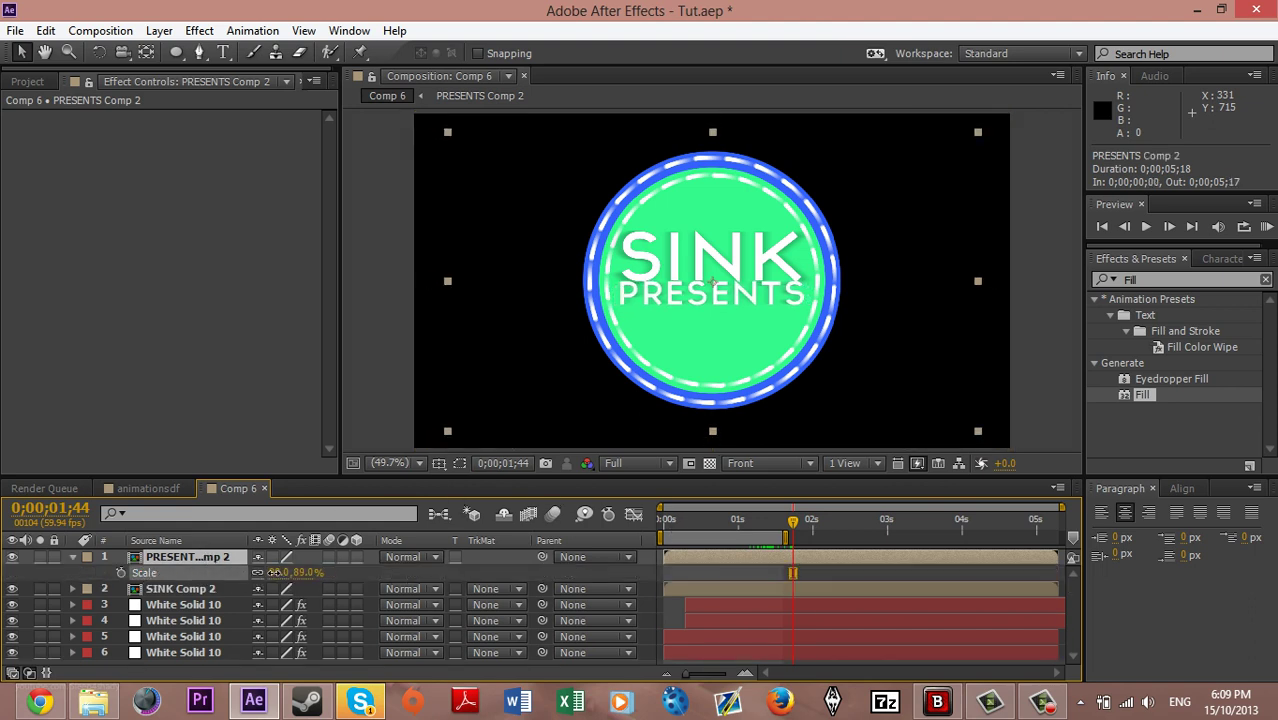
{"action": "left_click", "coordinate": [236, 556]}
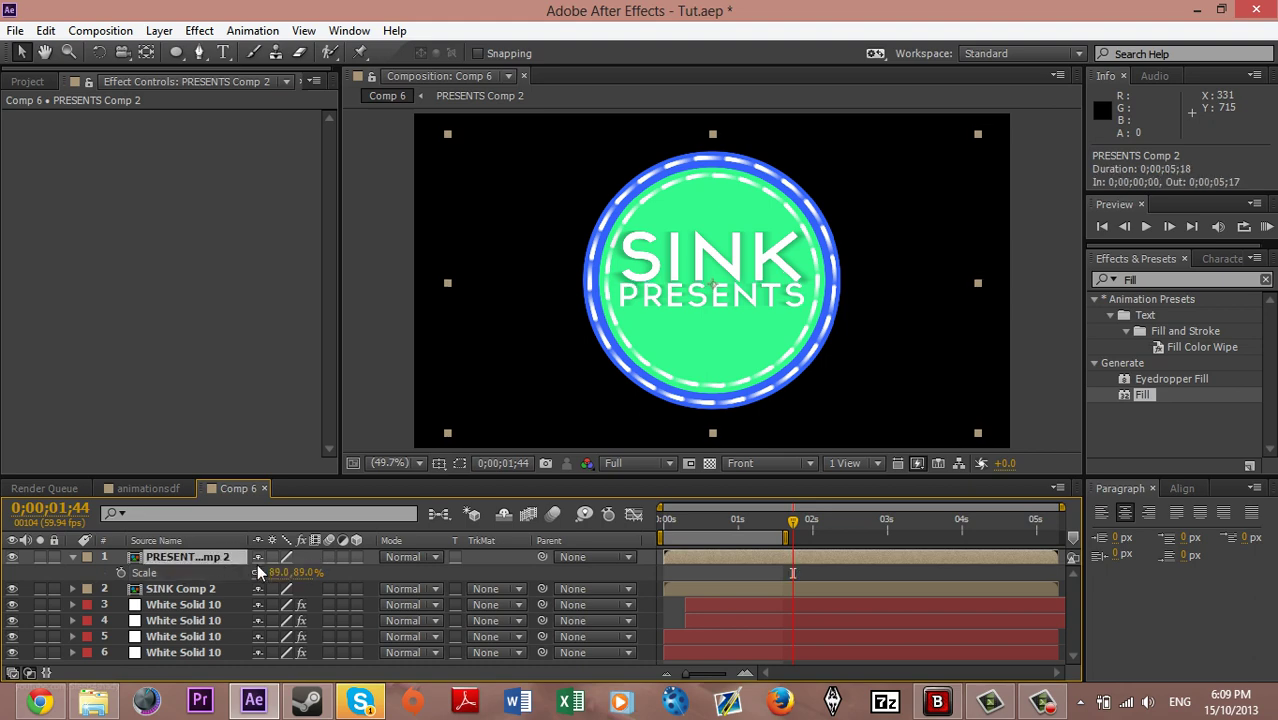
{"action": "key", "text": "p"}
{"action": "left_click_drag", "start_coordinate": [293, 572], "coordinate": [310, 572]}
{"action": "left_click", "coordinate": [904, 577]}
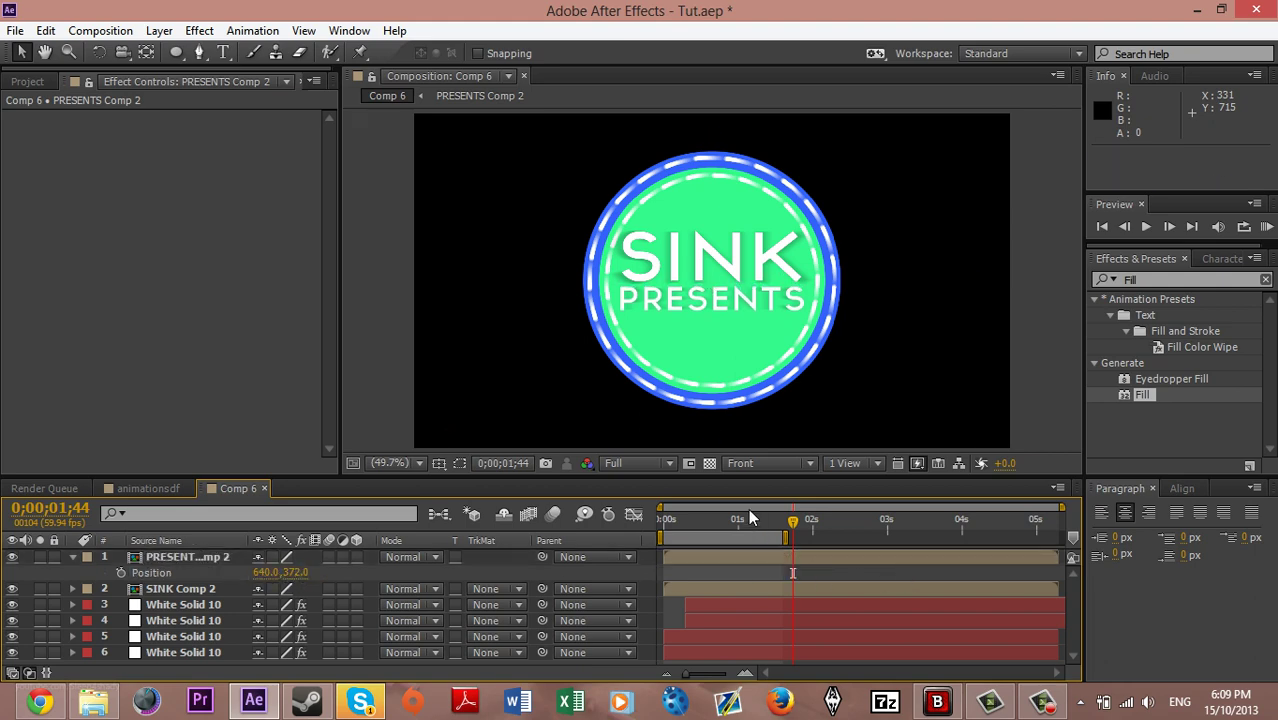
{"action": "left_click_drag", "start_coordinate": [730, 519], "coordinate": [675, 512]}
End the Comp 6 work area at 0;00;02;22, preview the badge, and return to frame 0
{"action": "left_click_drag", "start_coordinate": [785, 529], "coordinate": [846, 530]}
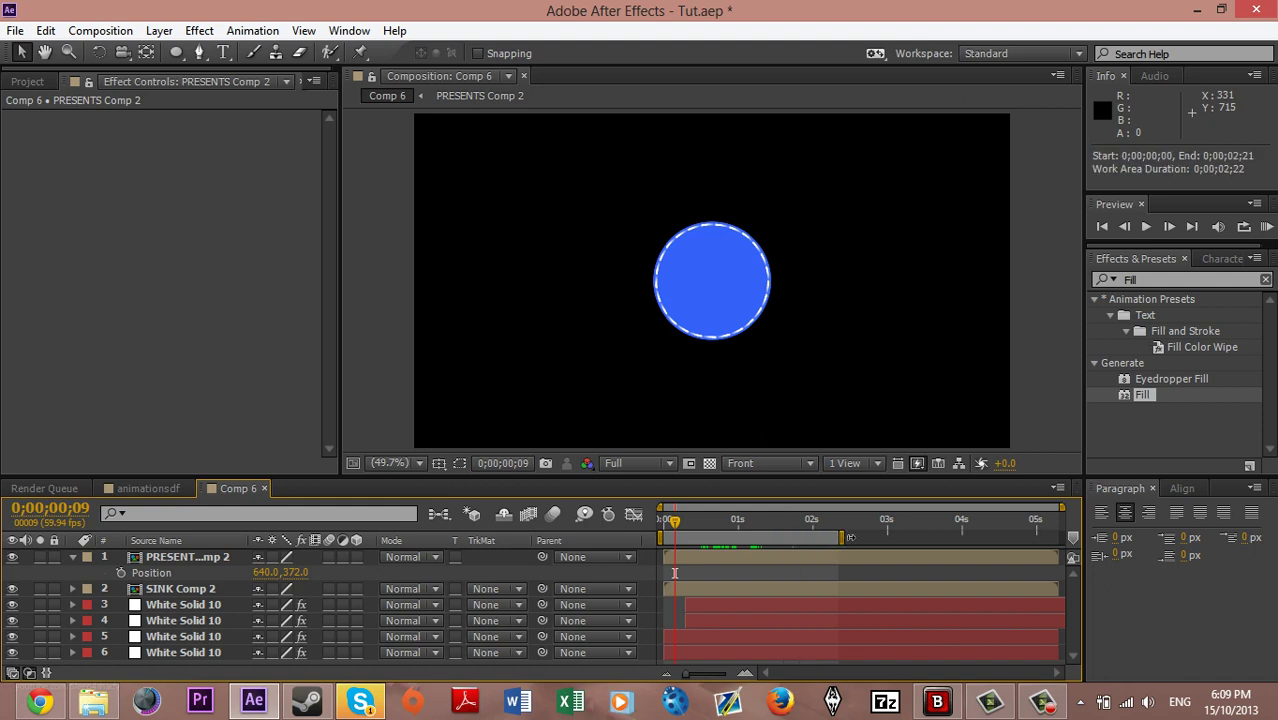
{"action": "left_click", "coordinate": [1266, 228]}
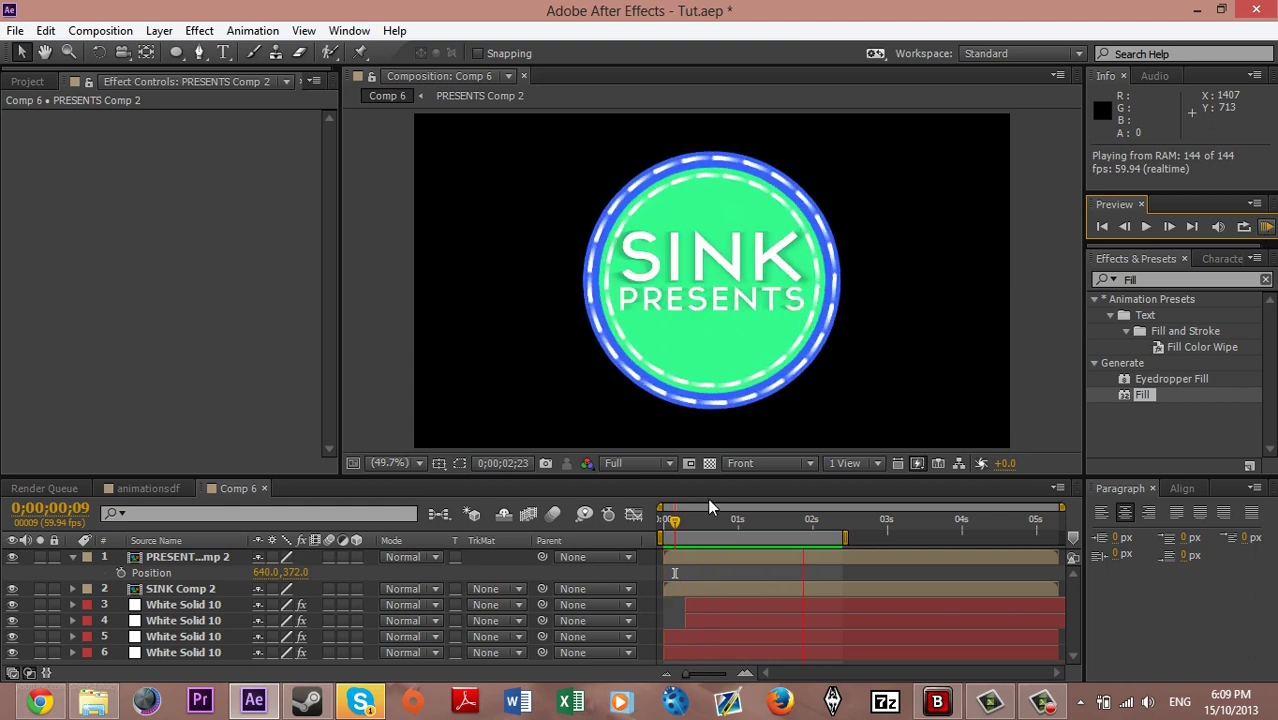
{"action": "left_click_drag", "start_coordinate": [708, 518], "coordinate": [664, 521]}
{"action": "left_click", "coordinate": [157, 563]}
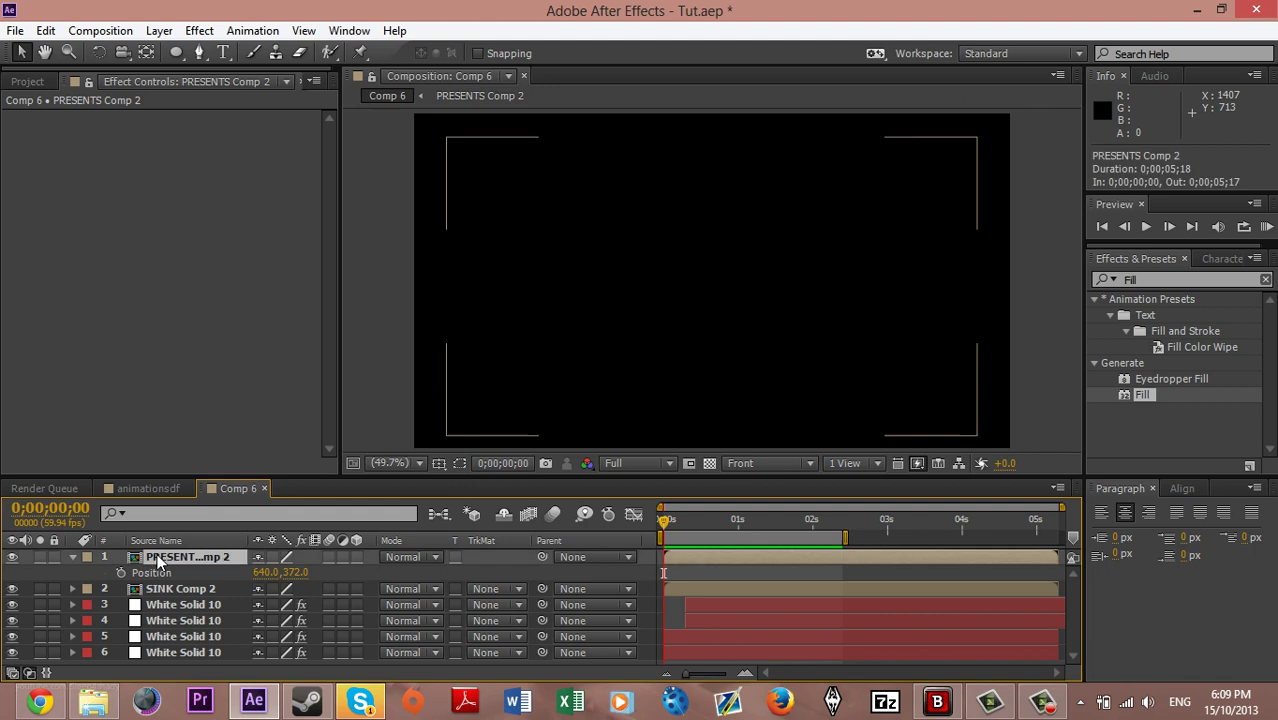
Apply Easy Ease to all Scale and Rotation keyframes of the four White Solid 10 layers
{"action": "left_click", "coordinate": [184, 606]}
{"action": "left_click", "coordinate": [194, 650], "text": "shift"}
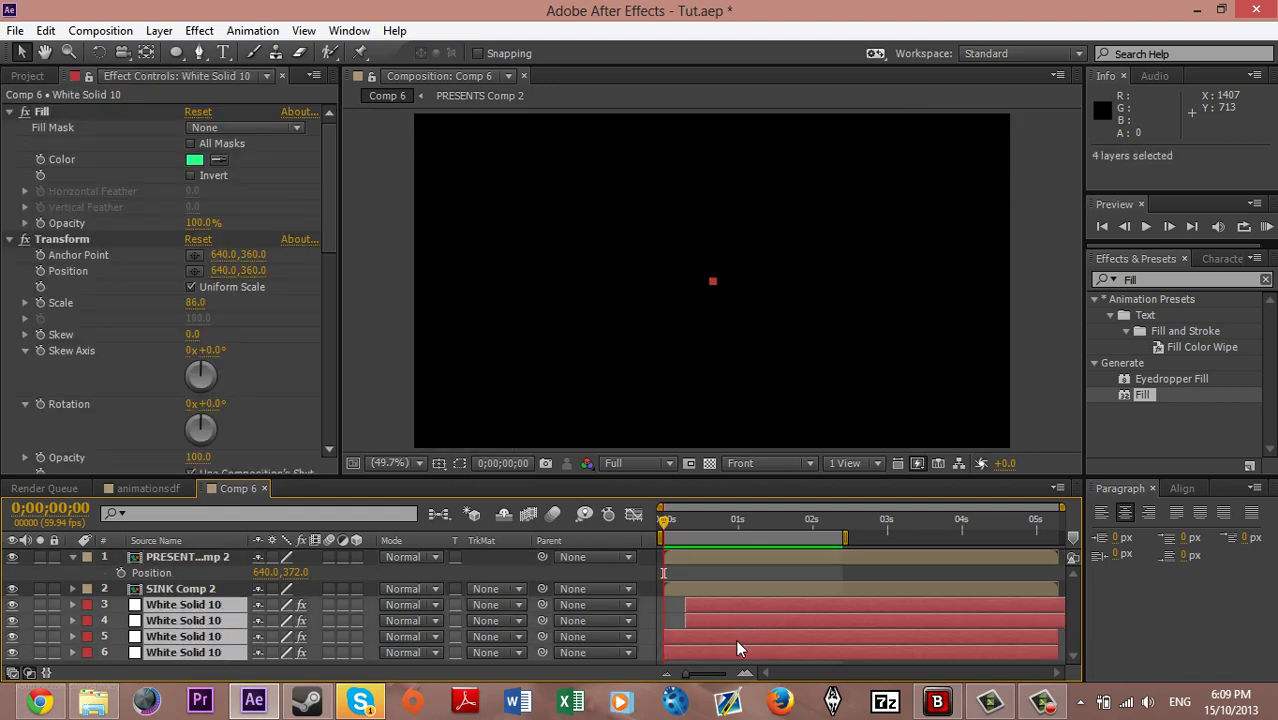
{"action": "key", "text": "u"}
{"action": "scroll", "coordinate": [714, 596], "scroll_direction": "down", "scroll_amount": 2}
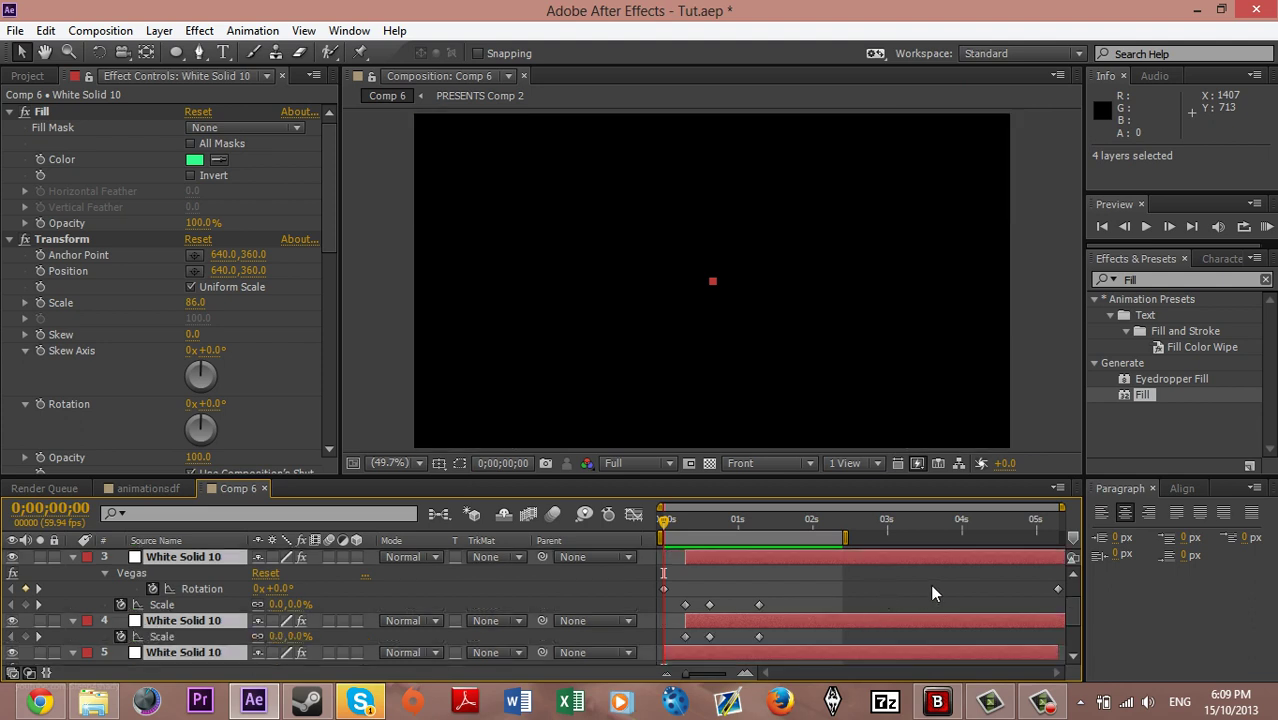
{"action": "left_click_drag", "start_coordinate": [1052, 574], "coordinate": [605, 696]}
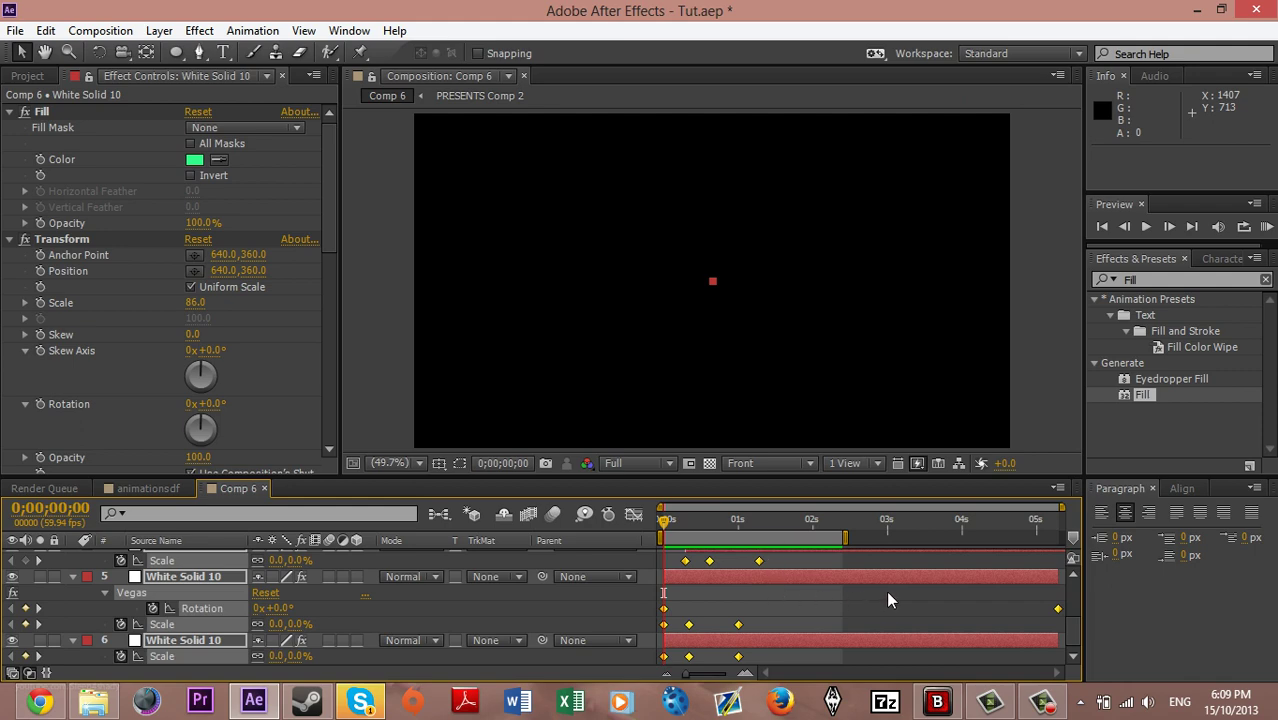
{"action": "key", "text": "F9"}
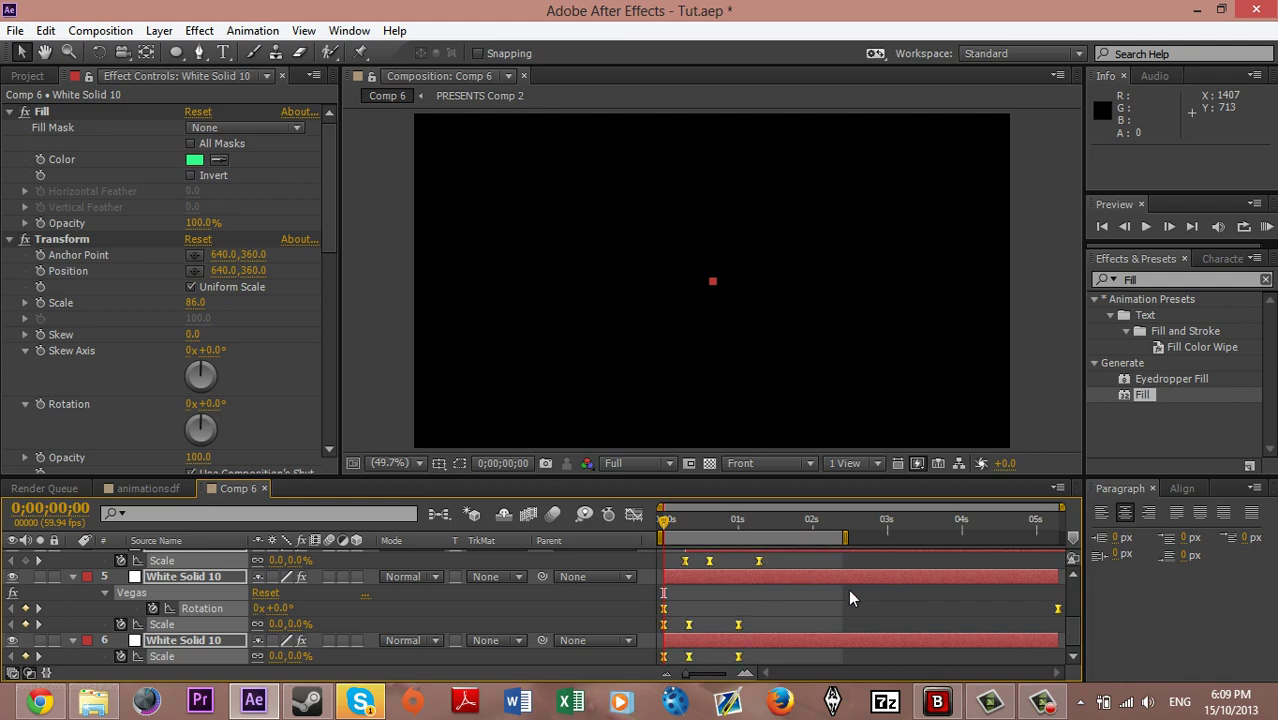
Deselect the keyframes, scrub through the circle's growth, and select the PRESENTS Comp 2 layer
{"action": "left_click", "coordinate": [868, 600]}
{"action": "left_click_drag", "start_coordinate": [667, 520], "coordinate": [709, 528]}
{"action": "left_click", "coordinate": [840, 576]}
{"action": "scroll", "coordinate": [856, 602], "scroll_direction": "up", "scroll_amount": 5}
{"action": "left_click", "coordinate": [387, 562]}
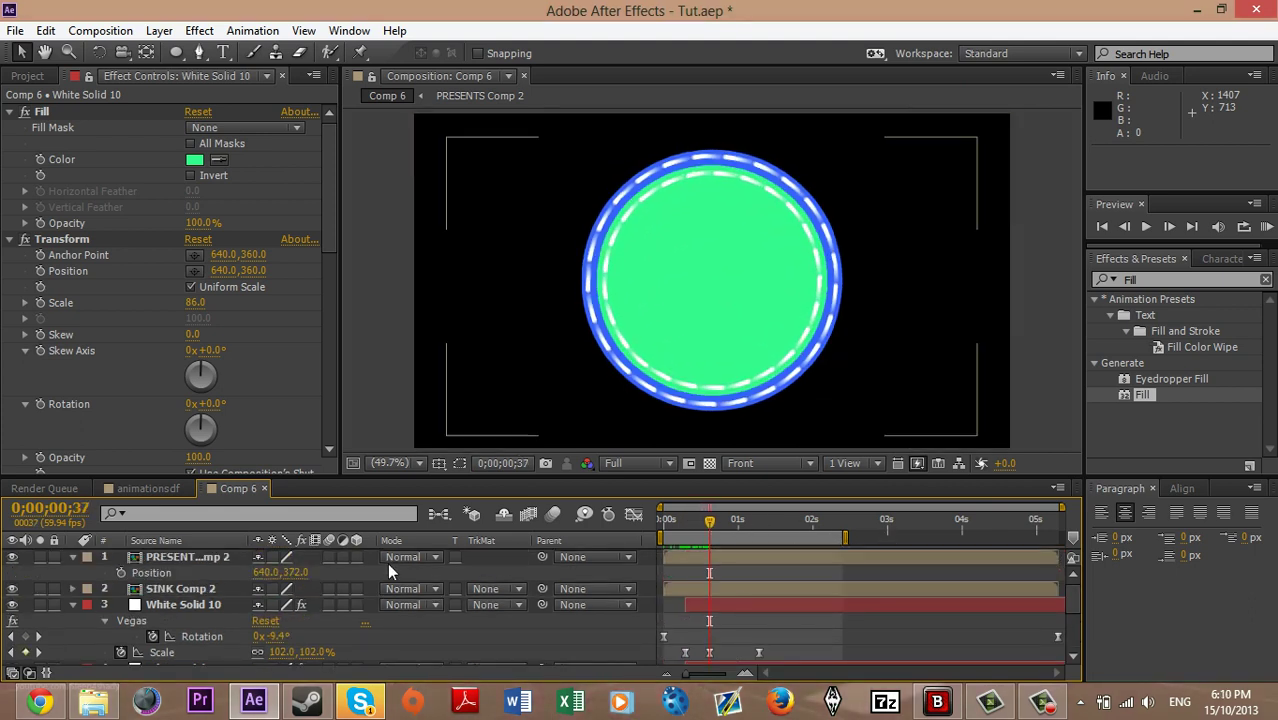
In SINK Comp 2, shift both SINK layers' later Scale keyframes slightly earlier
{"action": "left_click", "coordinate": [196, 557]}
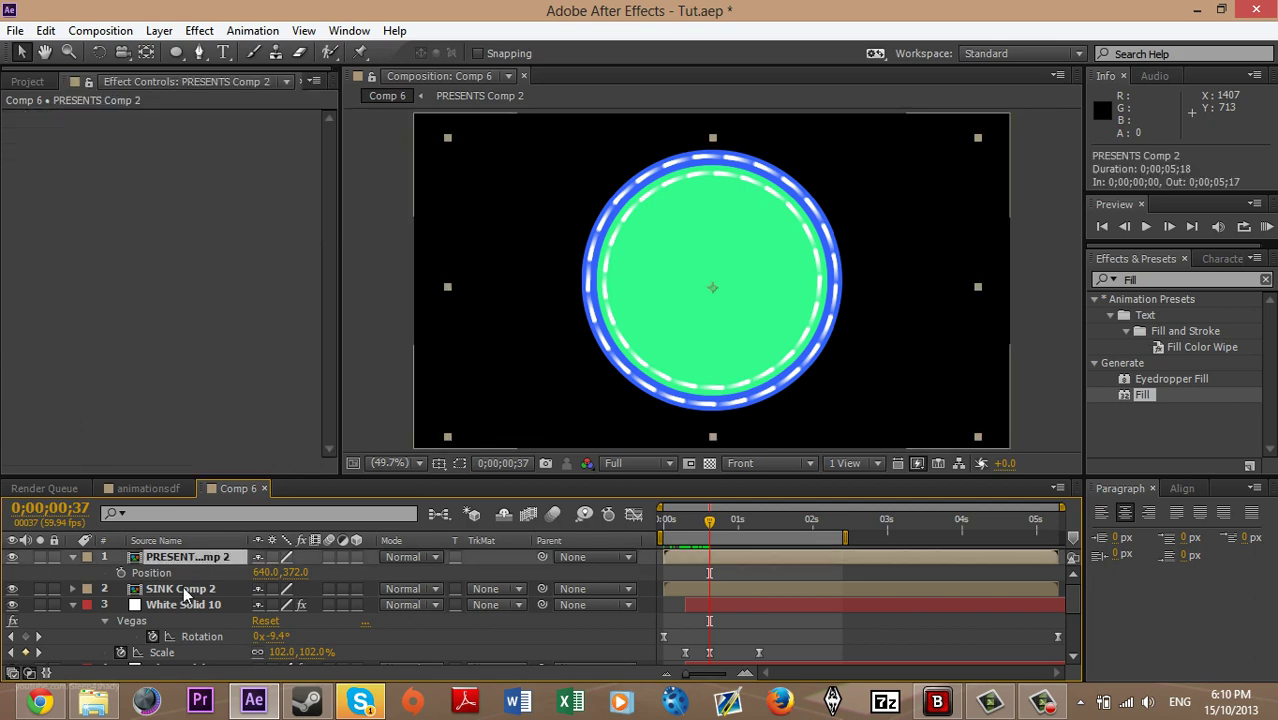
{"action": "double_click", "coordinate": [183, 588]}
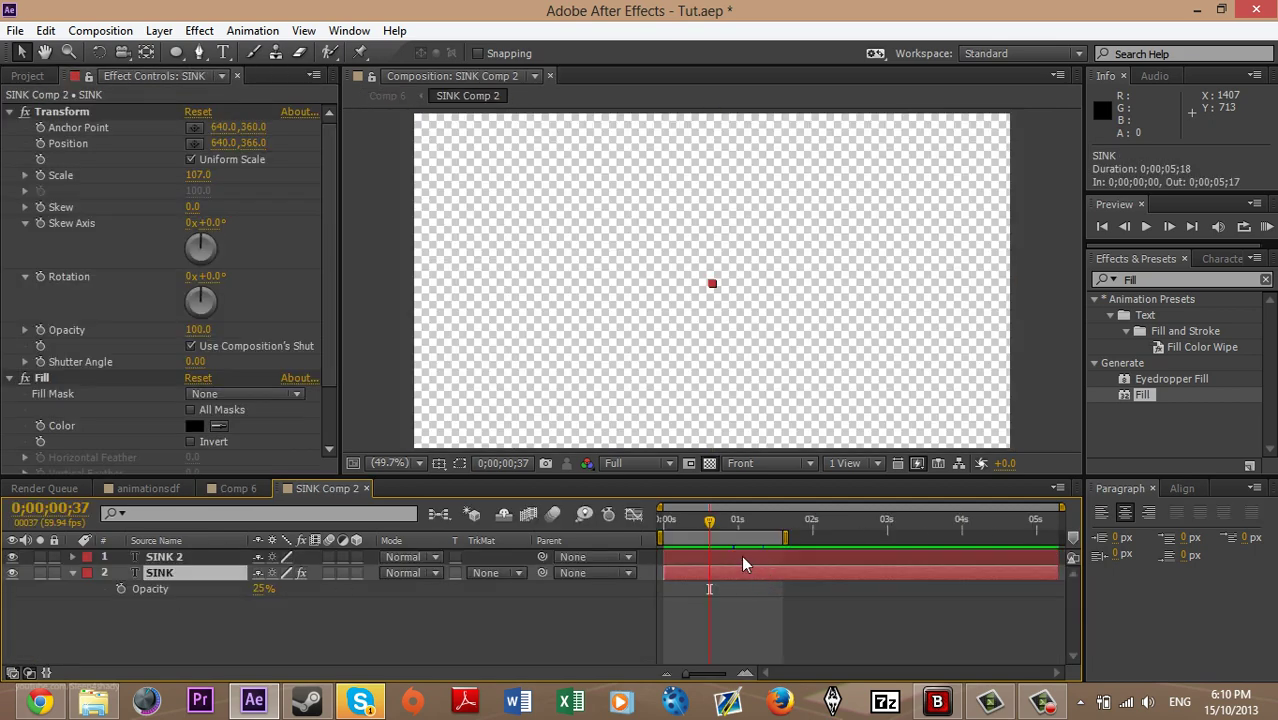
{"action": "left_click", "coordinate": [741, 553], "text": "ctrl"}
{"action": "key", "text": "s"}
{"action": "left_click_drag", "start_coordinate": [789, 626], "coordinate": [738, 576]}
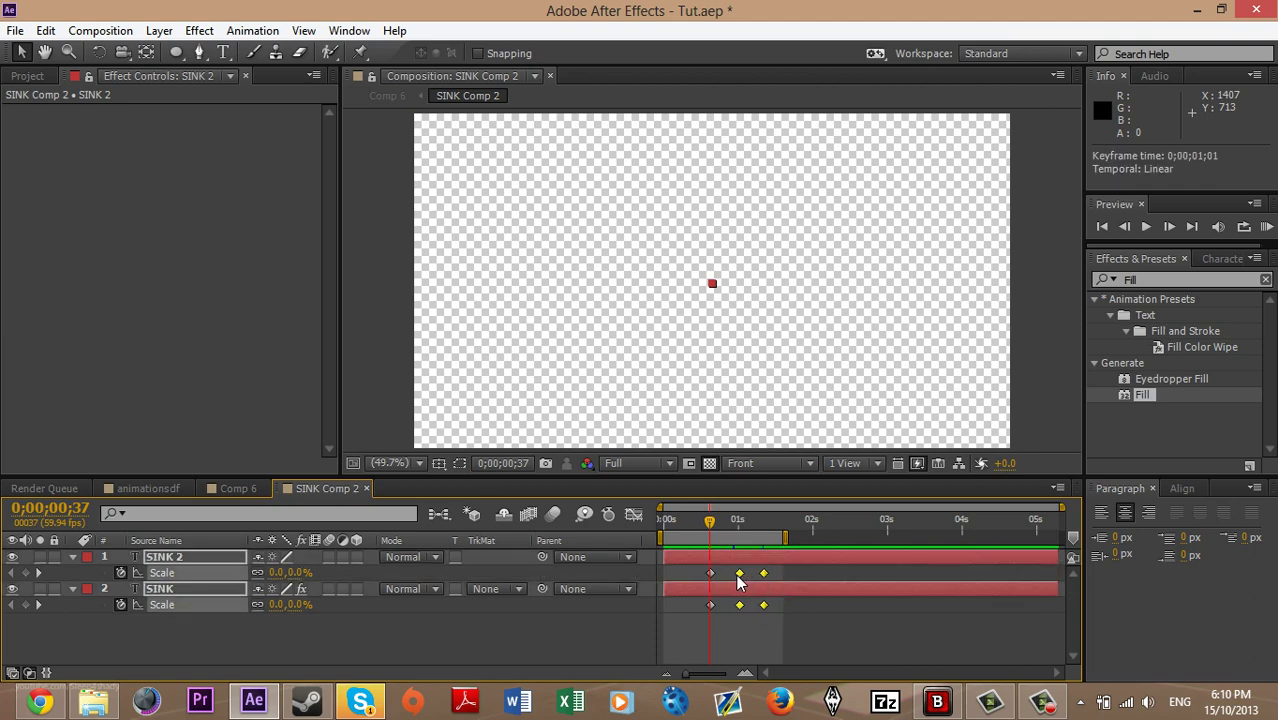
{"action": "left_click_drag", "start_coordinate": [737, 576], "coordinate": [729, 576]}
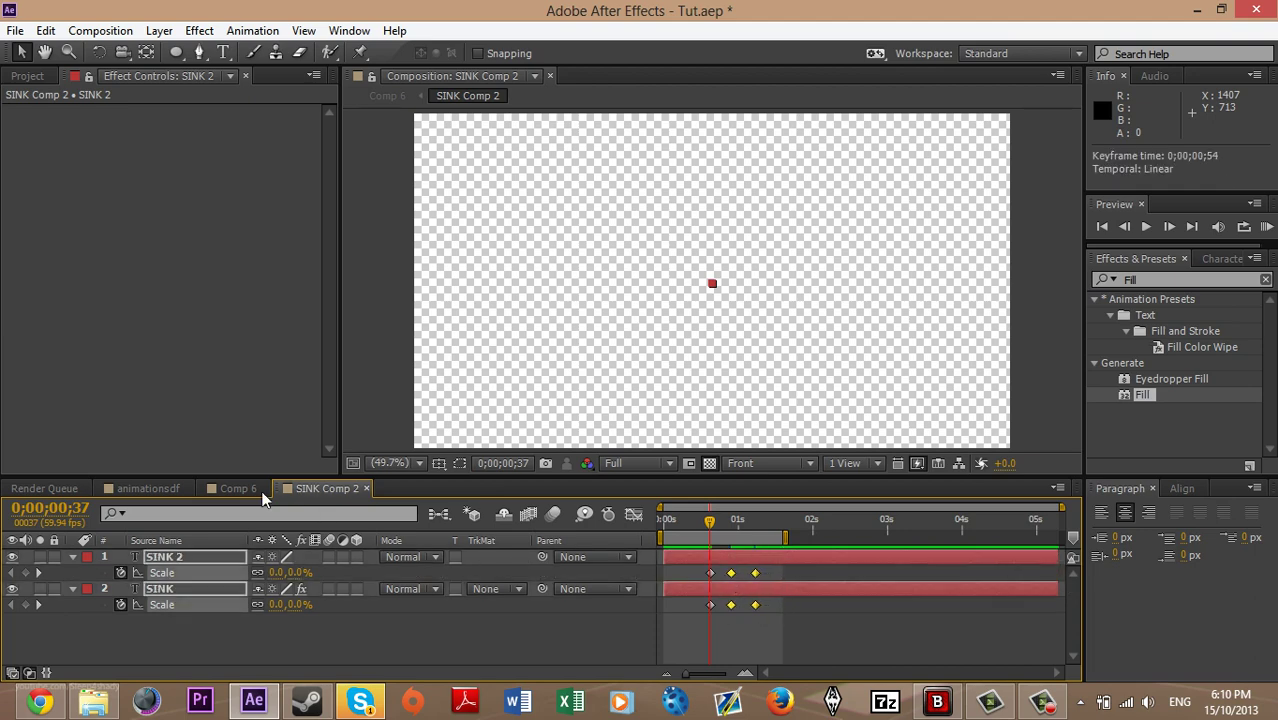
In PRESENTS Comp 2, move the later Scale keyframes earlier and select all six for easing
{"action": "left_click", "coordinate": [366, 488]}
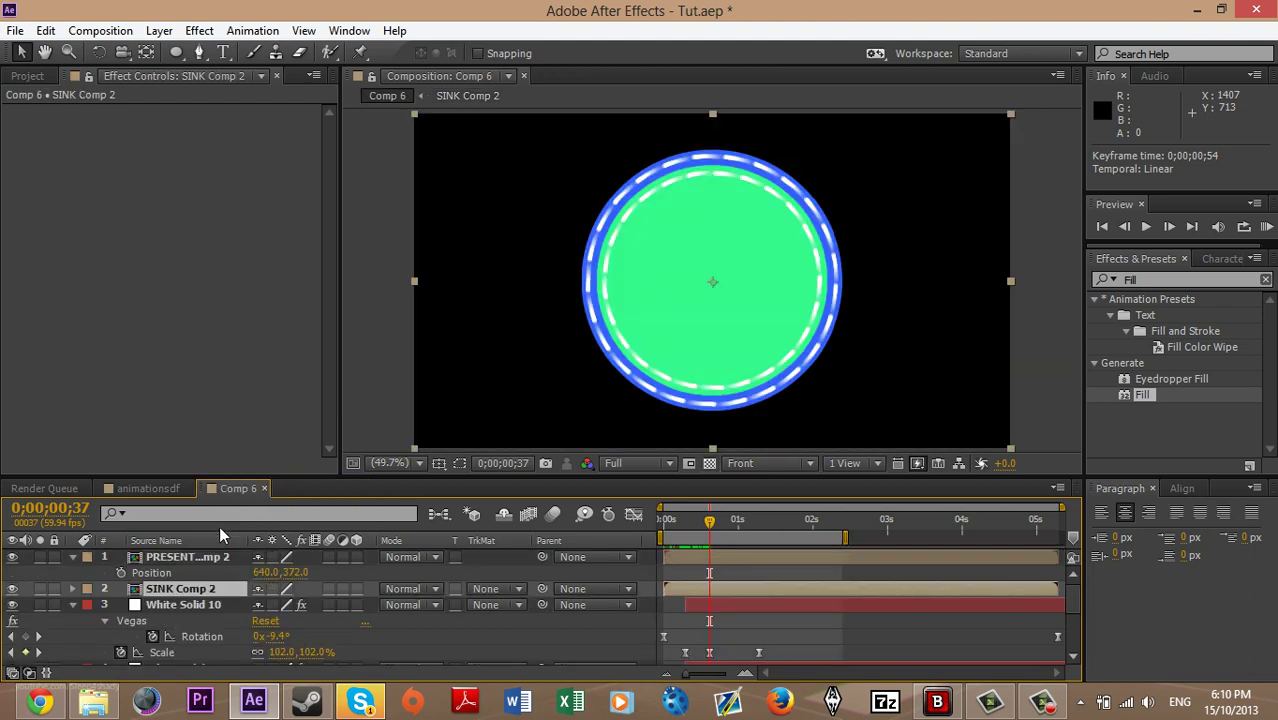
{"action": "double_click", "coordinate": [202, 556]}
{"action": "left_click", "coordinate": [747, 572]}
{"action": "left_click", "coordinate": [747, 554], "text": "ctrl"}
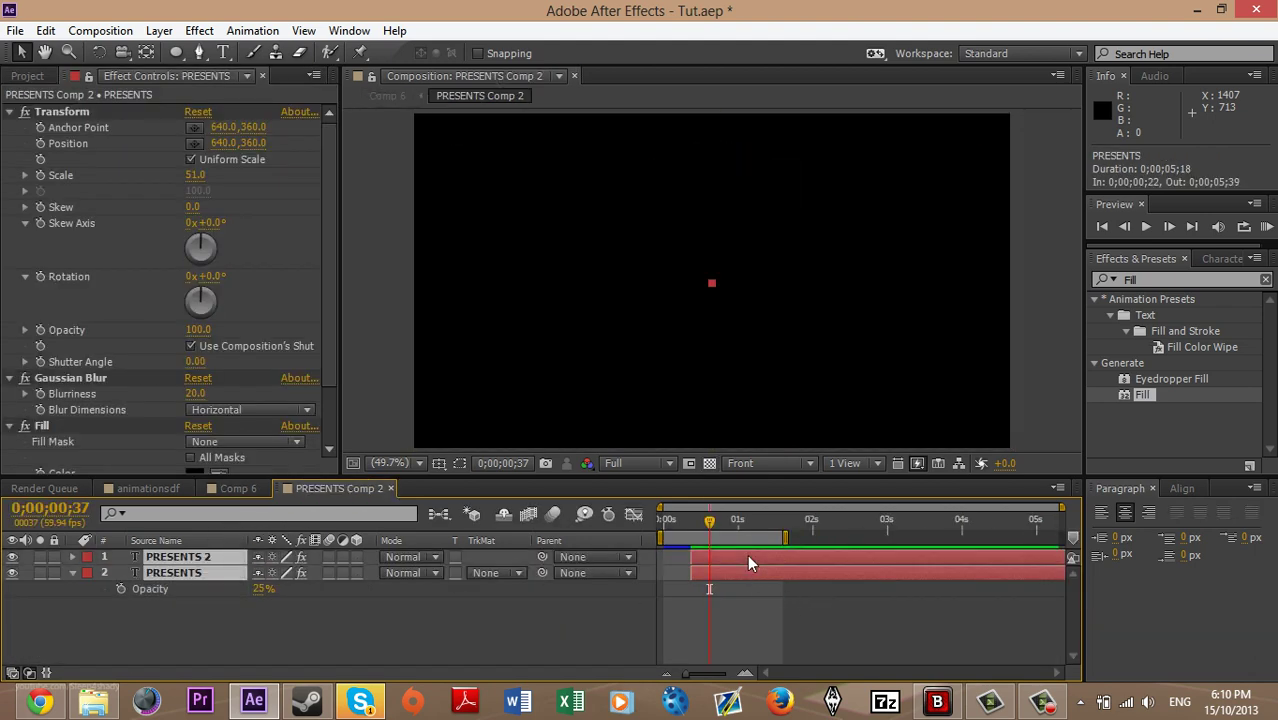
{"action": "key", "text": "s"}
{"action": "left_click_drag", "start_coordinate": [828, 622], "coordinate": [756, 578]}
{"action": "left_click", "coordinate": [814, 654]}
{"action": "left_click_drag", "start_coordinate": [812, 645], "coordinate": [720, 573]}
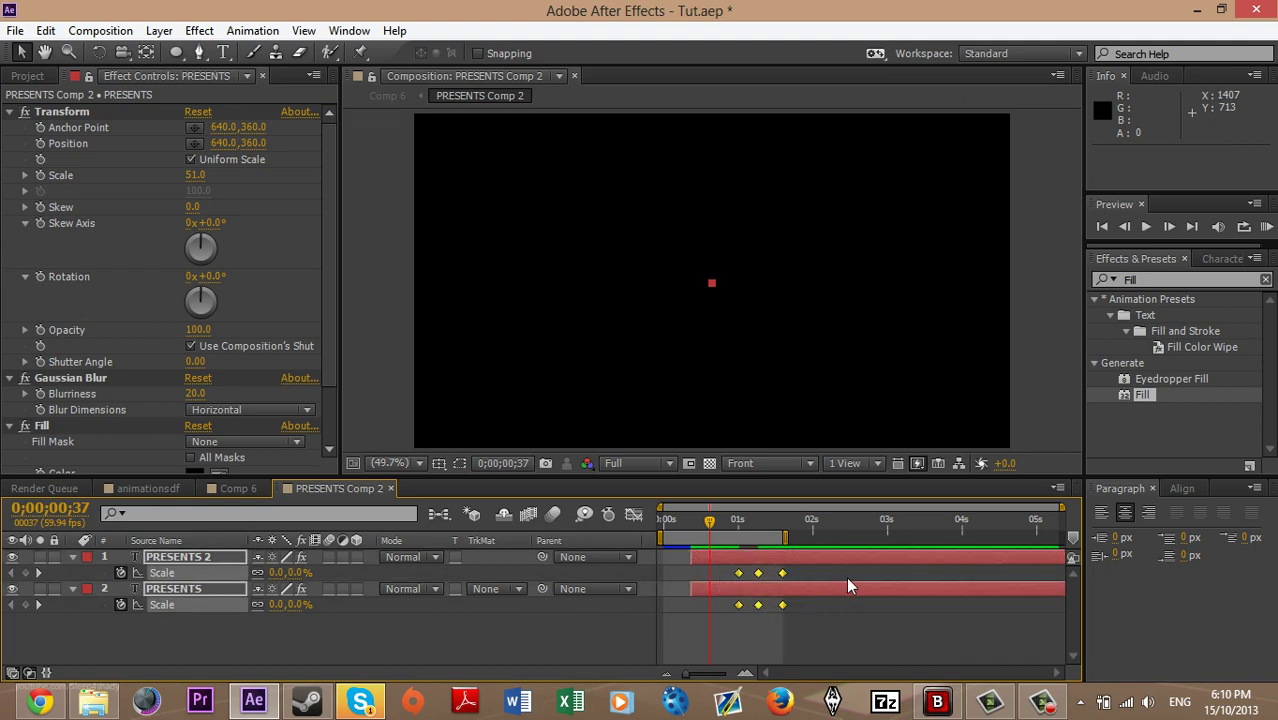
Select all six SINK Scale keyframes in the SINK precomp, then return to Comp 6
{"action": "left_click", "coordinate": [240, 487]}
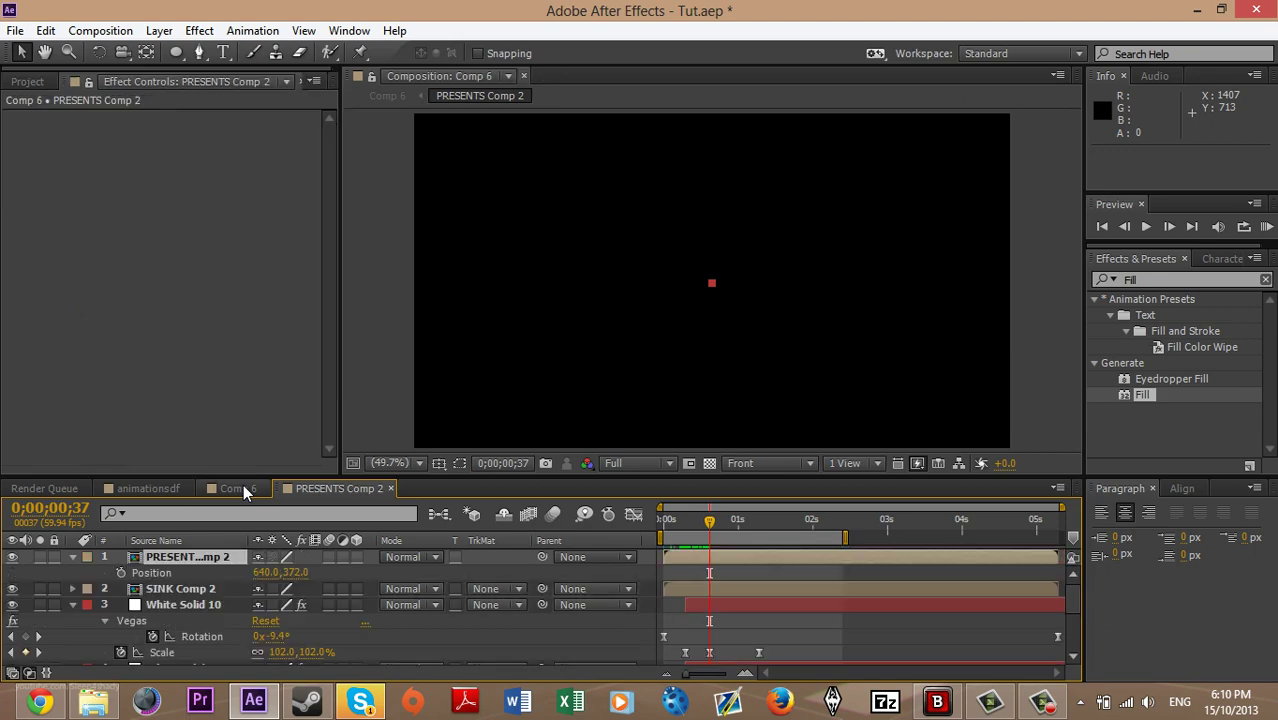
{"action": "double_click", "coordinate": [200, 557]}
{"action": "left_click_drag", "start_coordinate": [830, 626], "coordinate": [672, 572]}
{"action": "left_click", "coordinate": [323, 487]}
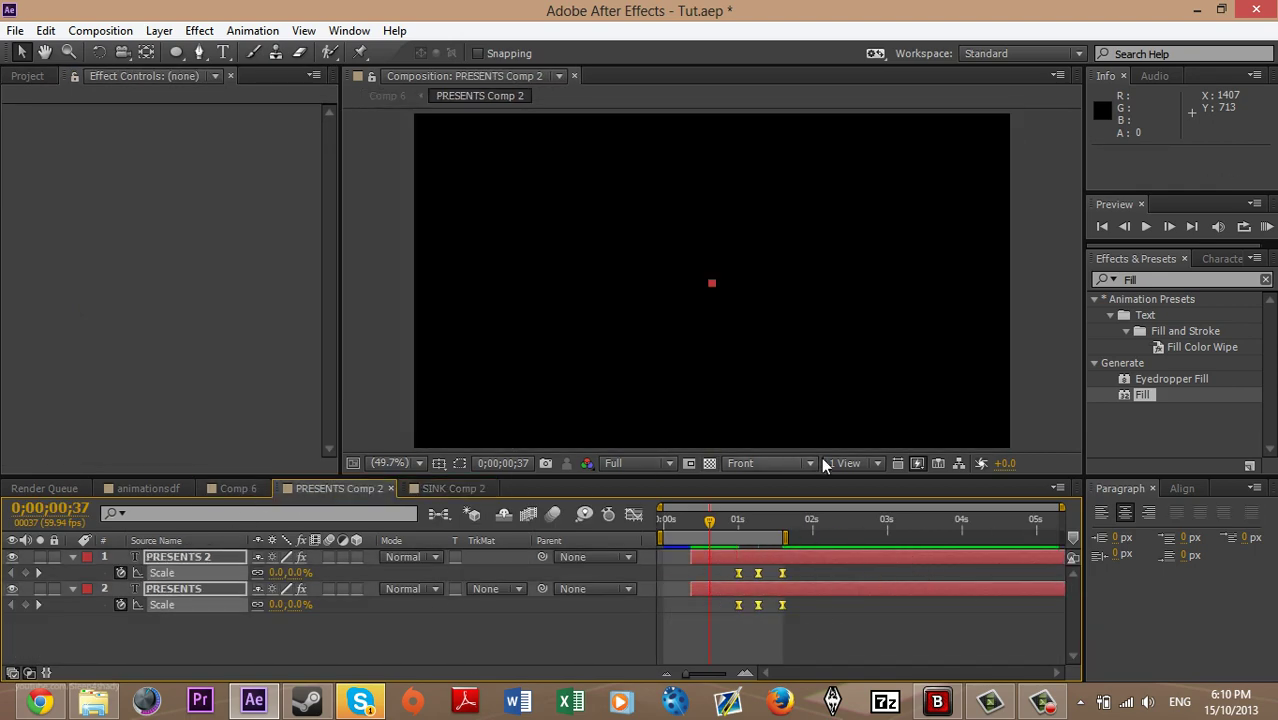
{"action": "left_click", "coordinate": [232, 488]}
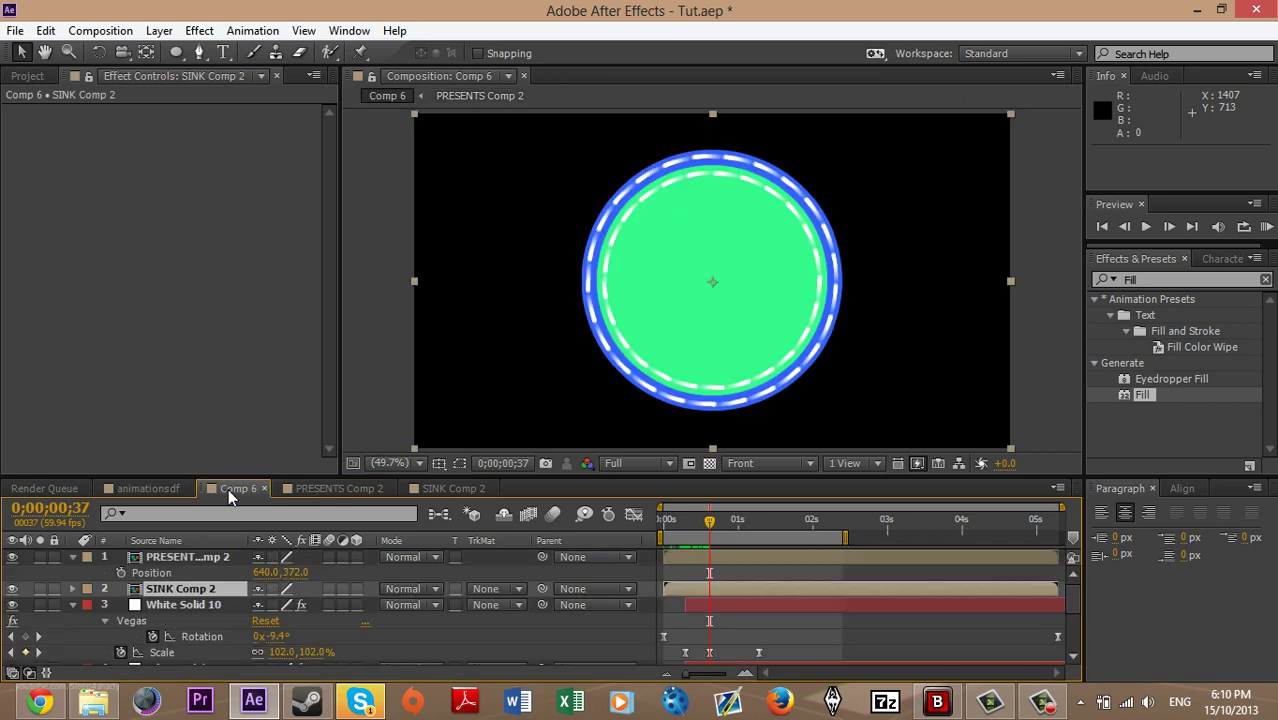
End Comp 6's work area at 0;00;01;42 and preview the shortened badge animation
{"action": "left_click", "coordinate": [1266, 228]}
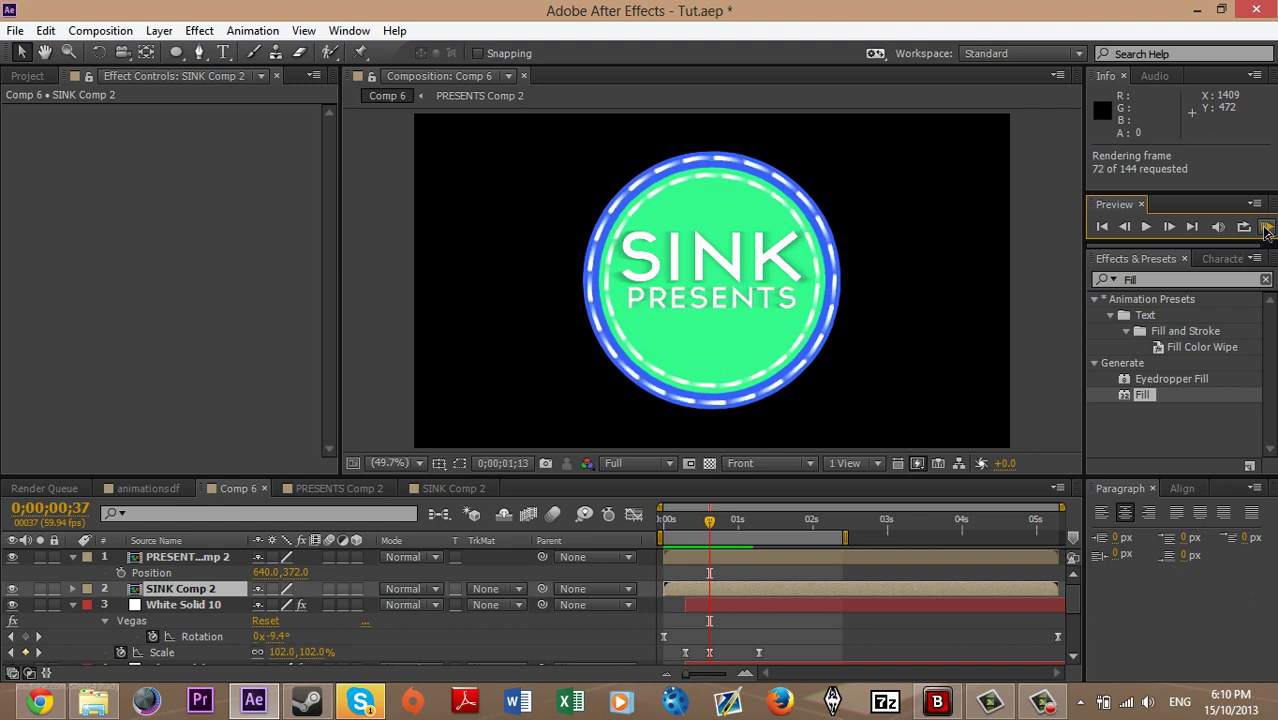
{"action": "left_click", "coordinate": [803, 530]}
{"action": "left_click", "coordinate": [790, 521]}
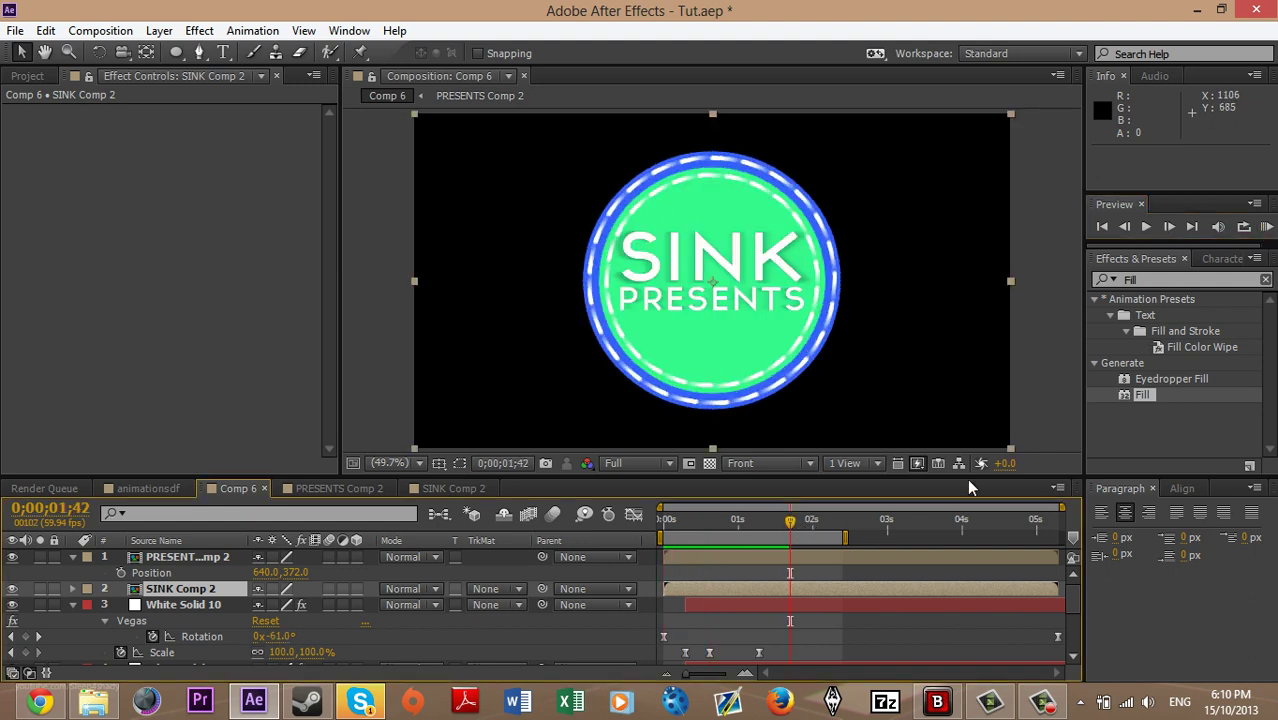
{"action": "key", "text": "n"}
{"action": "left_click", "coordinate": [1265, 228]}
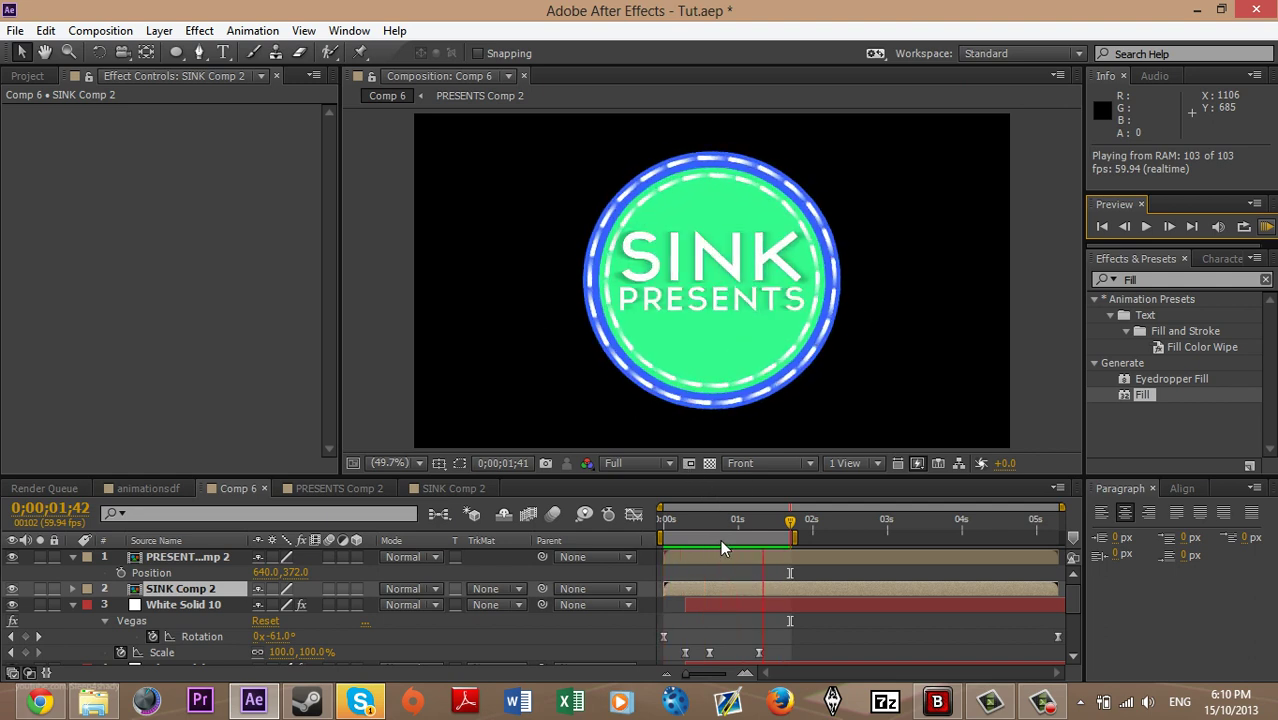
{"action": "key", "text": "space"}
{"action": "left_click_drag", "start_coordinate": [698, 520], "coordinate": [759, 516]}
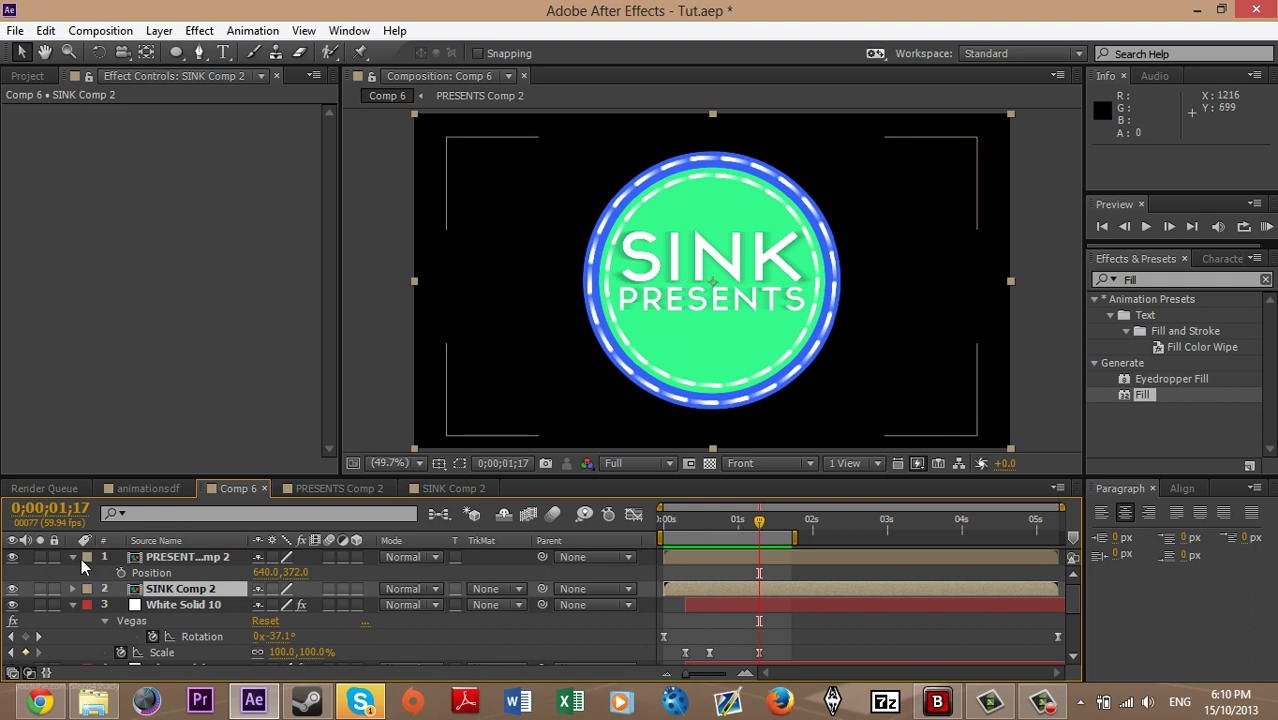
Collapse the expanded layer properties and move back to 0;00;00;16
{"action": "left_click", "coordinate": [71, 557]}
{"action": "left_click", "coordinate": [73, 588]}
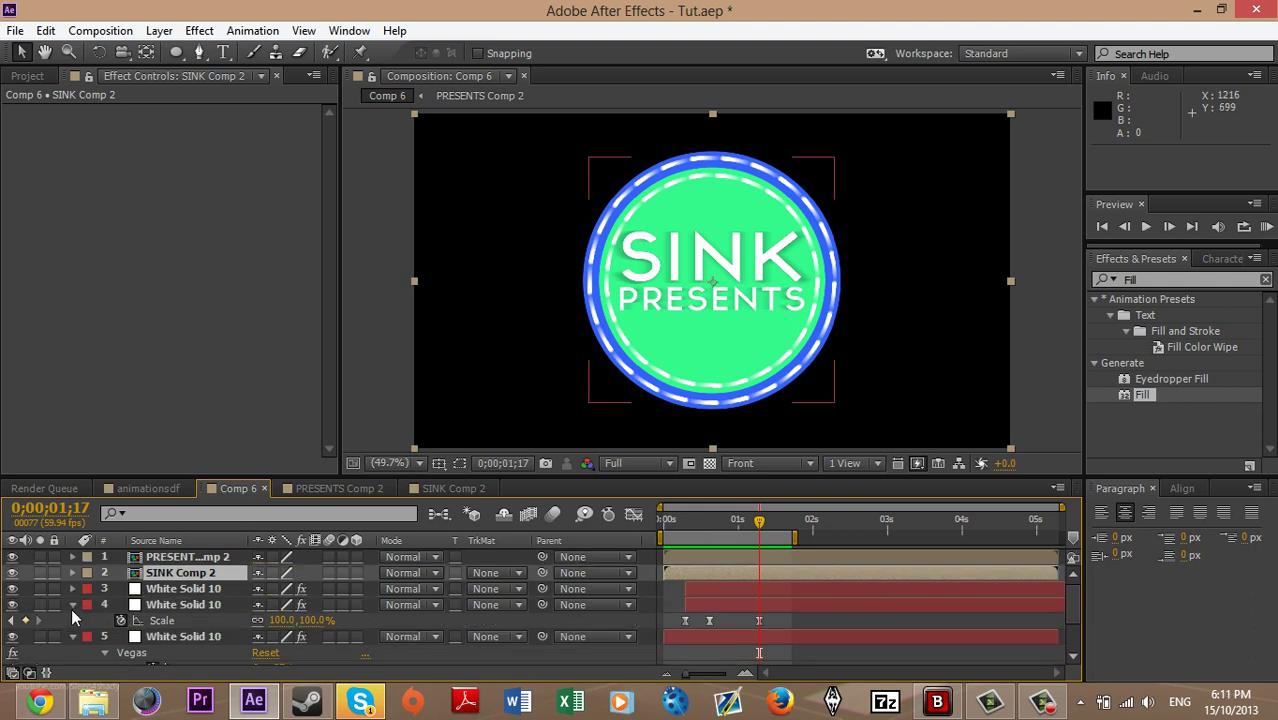
{"action": "left_click", "coordinate": [71, 607]}
{"action": "left_click", "coordinate": [75, 619]}
{"action": "left_click_drag", "start_coordinate": [710, 518], "coordinate": [676, 518]}
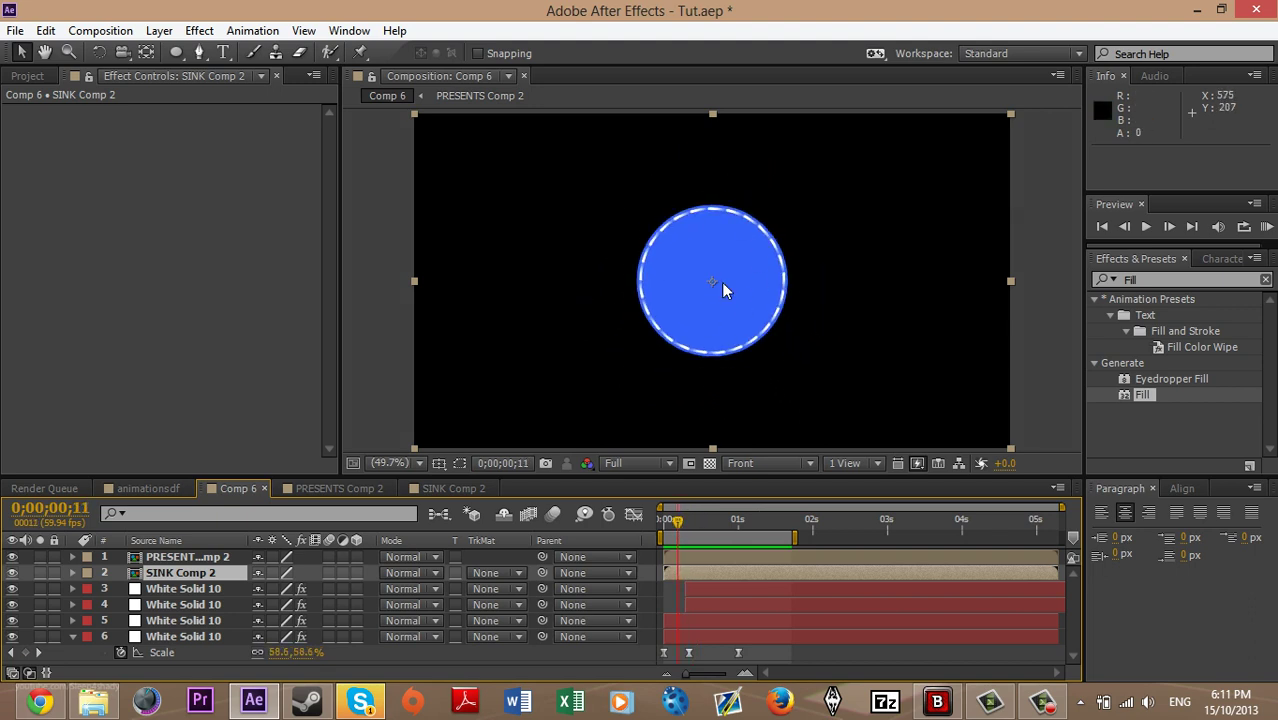
Turn on Comp 6's motion blur master switch and enable motion blur on all six layers
{"action": "left_click", "coordinate": [553, 515]}
{"action": "left_click", "coordinate": [195, 557]}
{"action": "left_click", "coordinate": [196, 637], "text": "shift"}
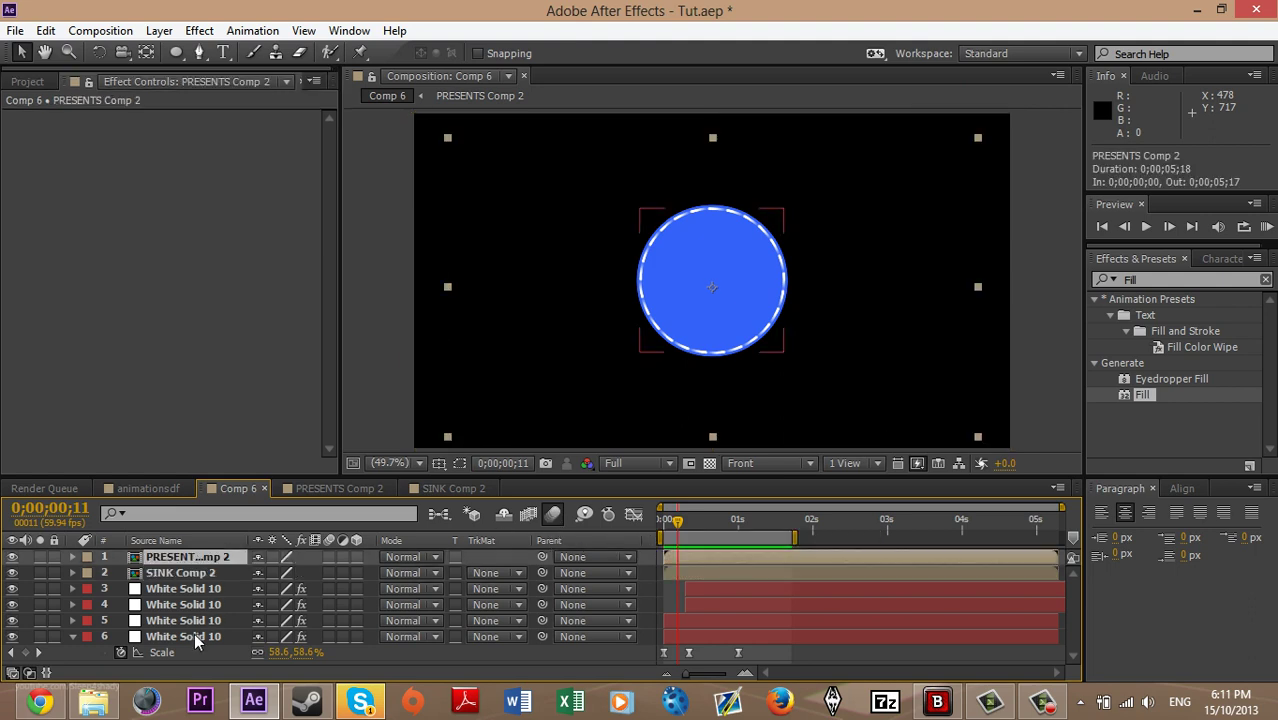
{"action": "left_click", "coordinate": [329, 557]}
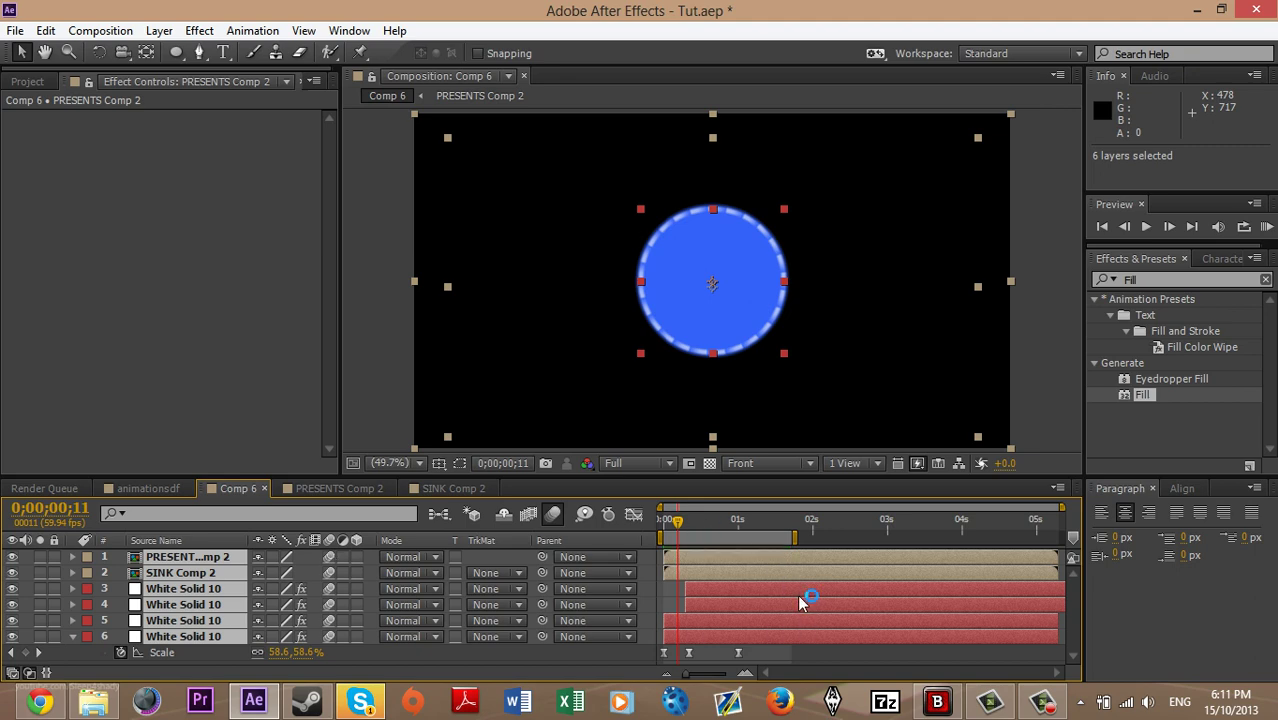
{"action": "left_click", "coordinate": [815, 646]}
{"action": "left_click_drag", "start_coordinate": [677, 530], "coordinate": [683, 531]}
{"action": "key", "text": "apostrophe"}
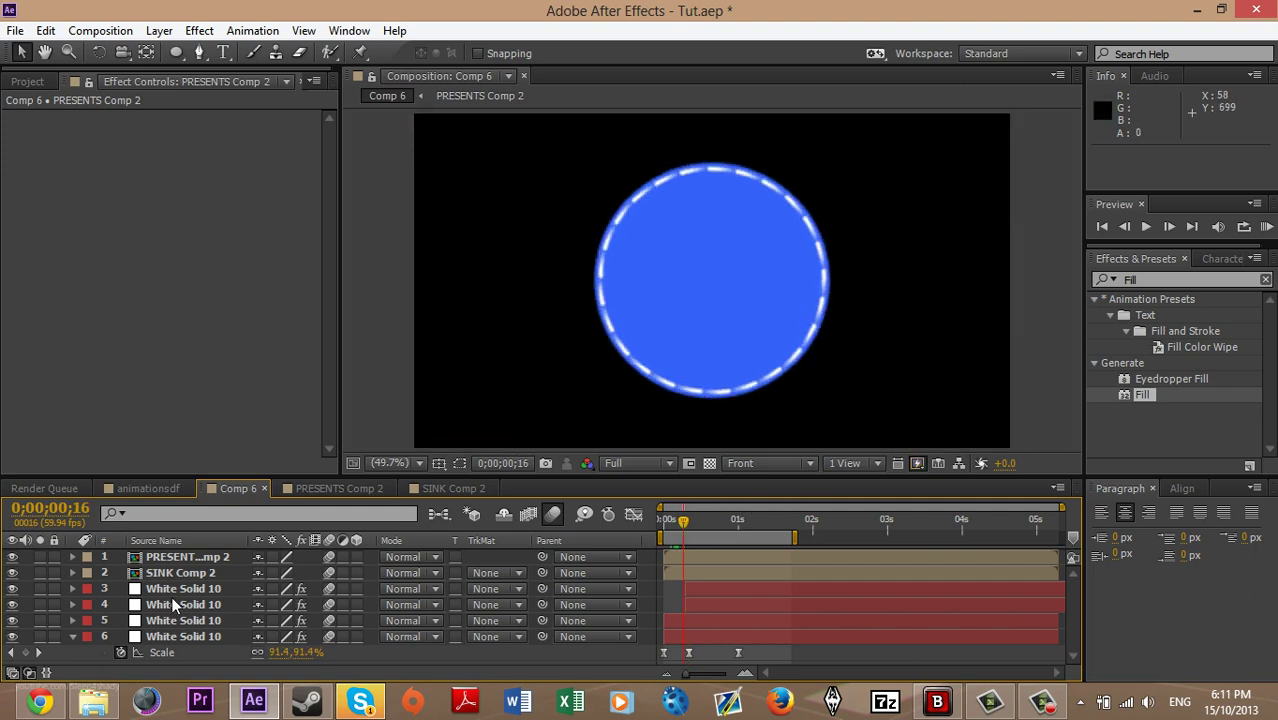
Enable motion blur on both PRESENTS layers inside the precomp, then return to Comp 6
{"action": "double_click", "coordinate": [190, 571]}
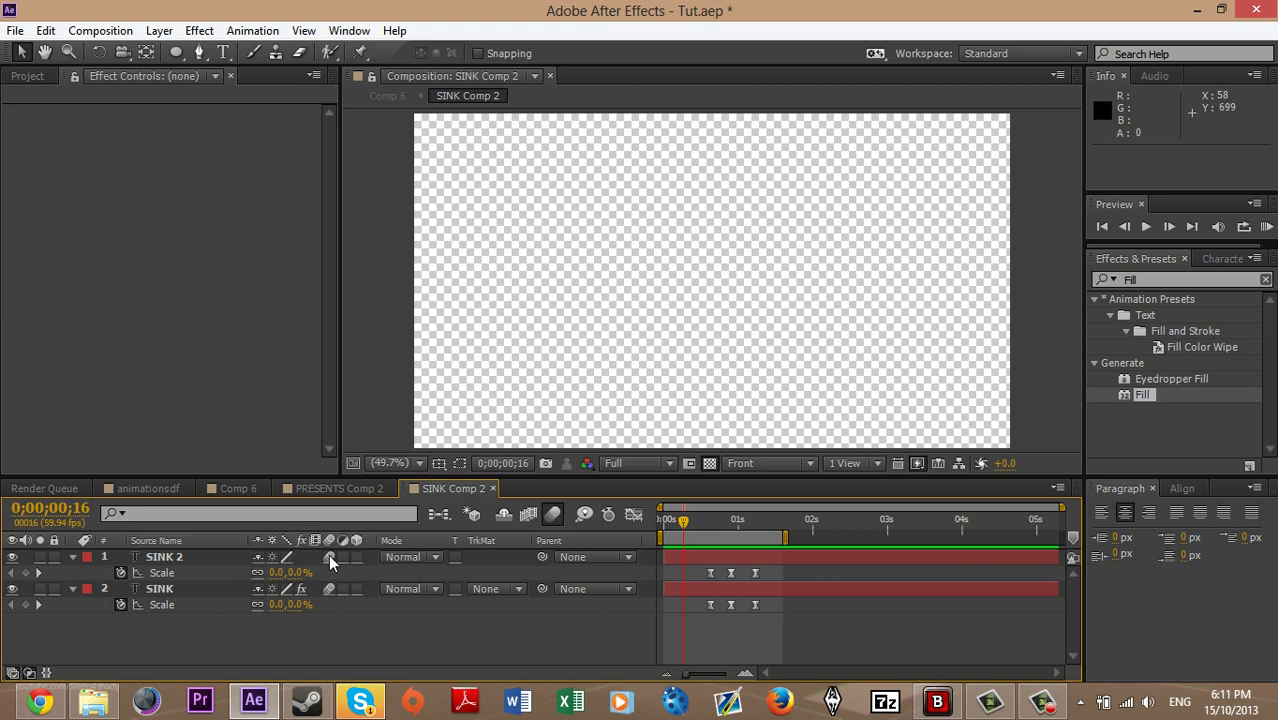
{"action": "left_click", "coordinate": [336, 489]}
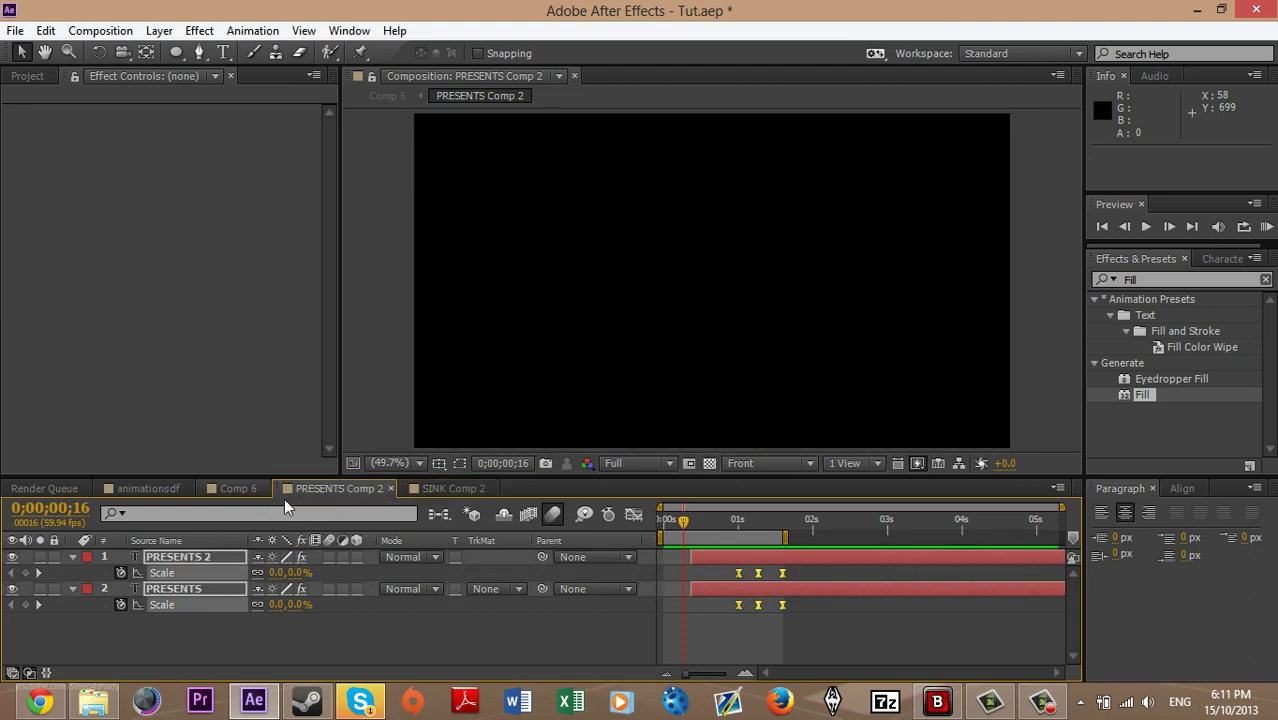
{"action": "left_click", "coordinate": [330, 588]}
{"action": "left_click", "coordinate": [240, 488]}
{"action": "left_click", "coordinate": [665, 511]}
{"action": "left_click", "coordinate": [1266, 227]}
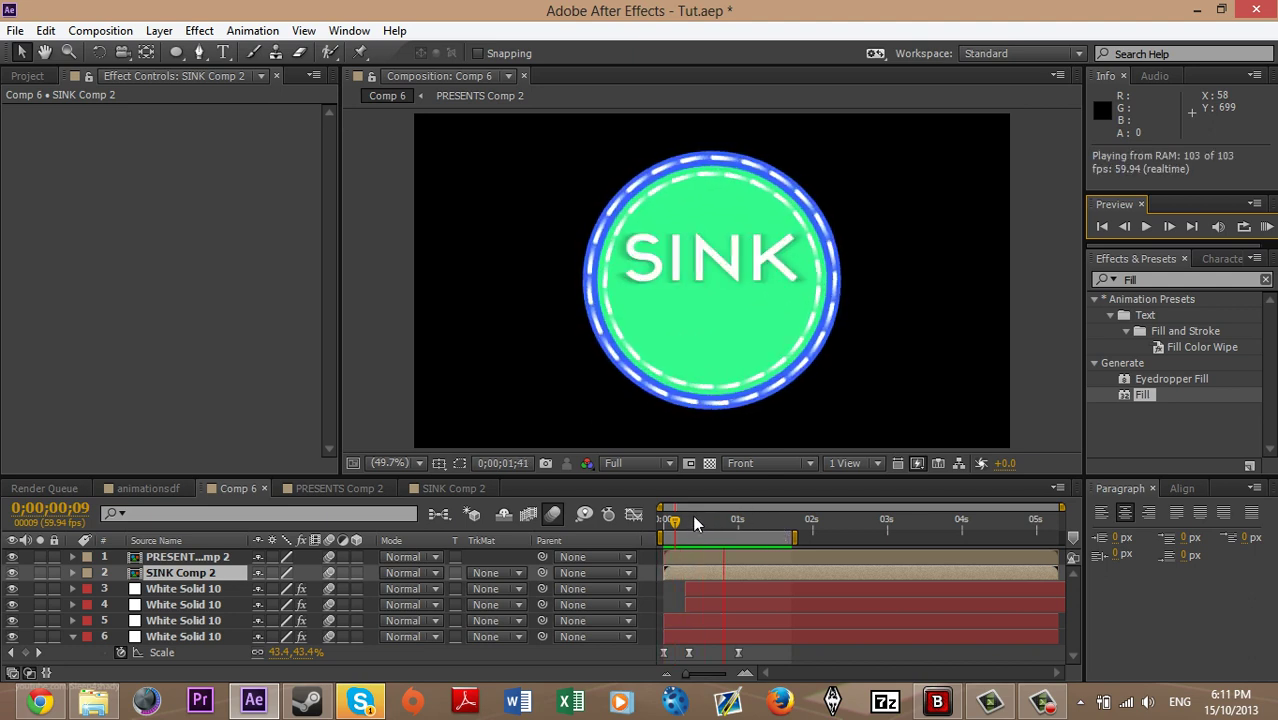
{"action": "key", "text": "space"}
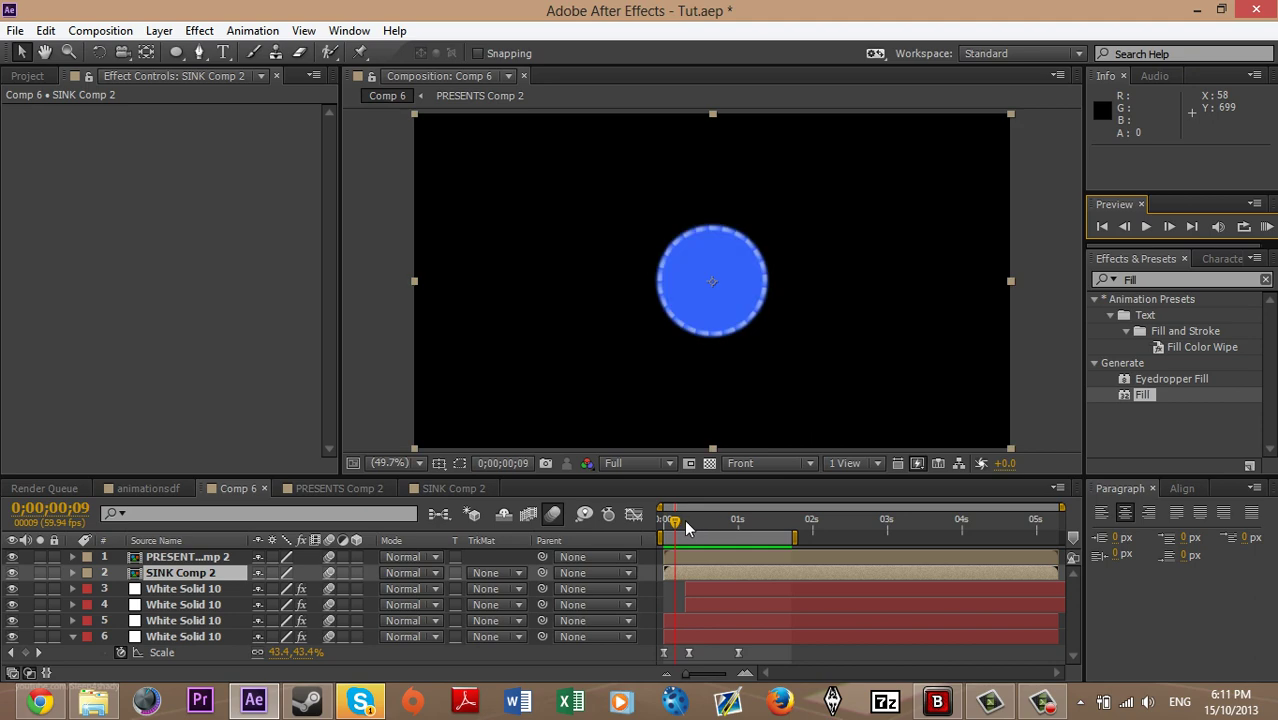
{"action": "left_click_drag", "start_coordinate": [684, 519], "coordinate": [732, 519]}
Scrub the animationsdf badge past 0;00;01;45 to the INTRODUCING HIATUS part
{"action": "left_click", "coordinate": [190, 487]}
{"action": "left_click_drag", "start_coordinate": [816, 527], "coordinate": [852, 523]}
{"action": "left_click", "coordinate": [877, 530]}
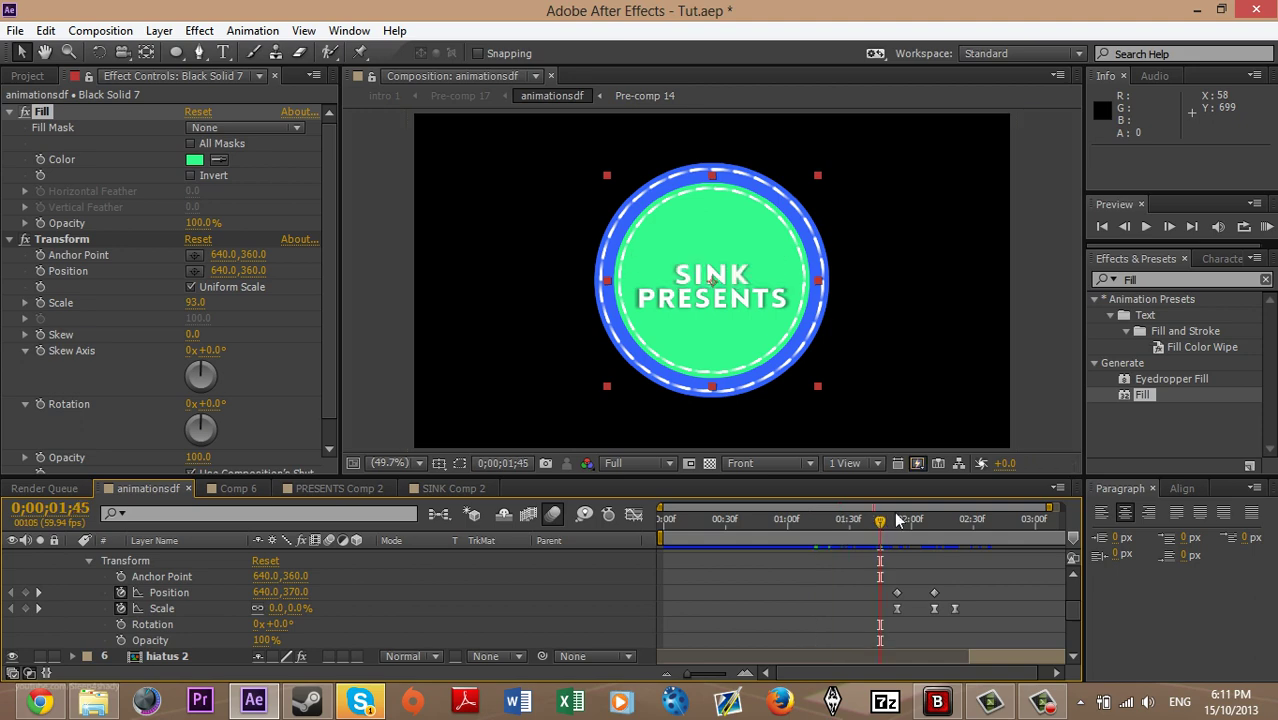
{"action": "left_click_drag", "start_coordinate": [893, 522], "coordinate": [938, 519]}
Collapse layer 5's Transform properties and park at 0;00;01;24 showing SINK PRESENTS
{"action": "scroll", "coordinate": [77, 610], "scroll_direction": "up", "scroll_amount": 3}
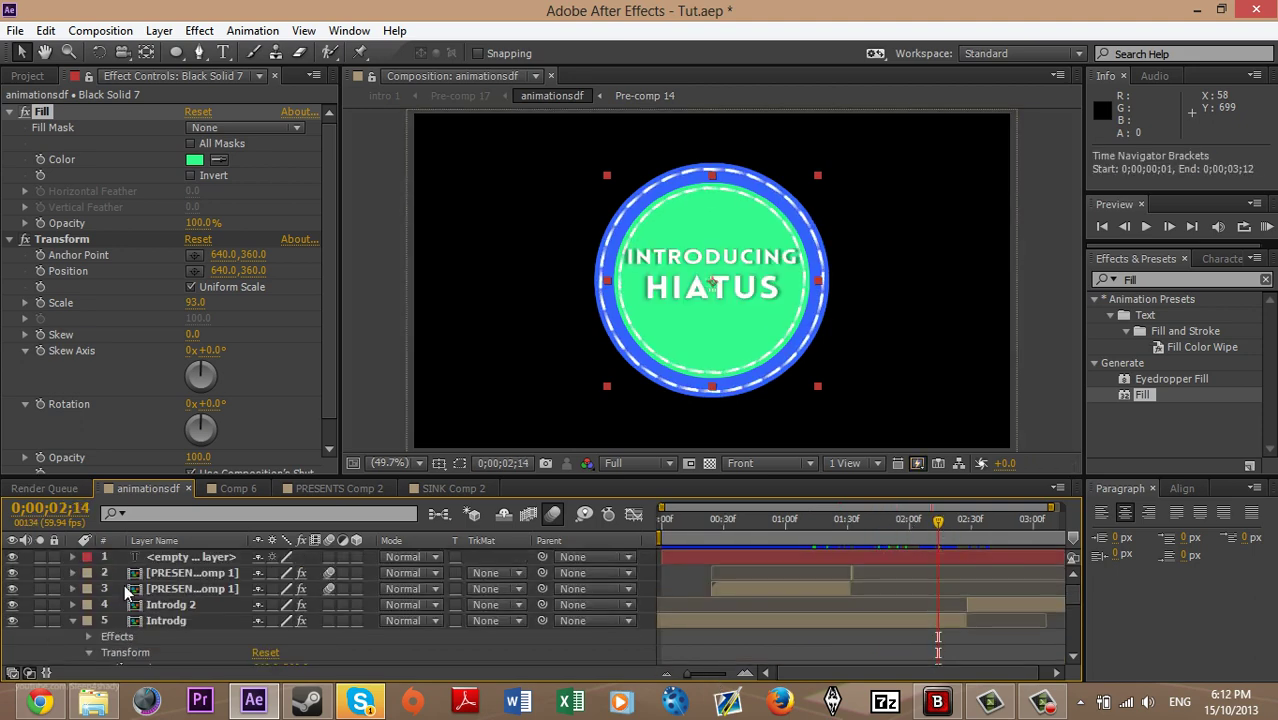
{"action": "left_click", "coordinate": [73, 620]}
{"action": "scroll", "coordinate": [141, 636], "scroll_direction": "down", "scroll_amount": 3}
{"action": "scroll", "coordinate": [162, 635], "scroll_direction": "up", "scroll_amount": 3}
{"action": "scroll", "coordinate": [162, 635], "scroll_direction": "down", "scroll_amount": 5}
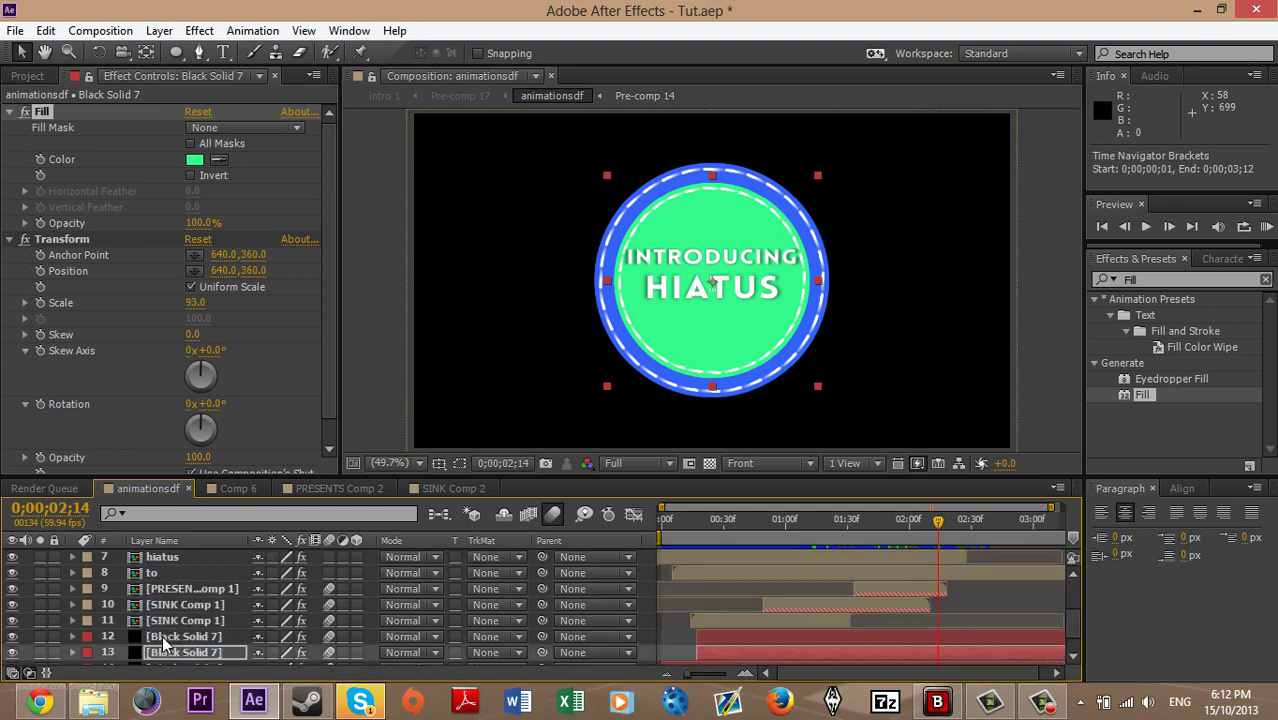
{"action": "left_click_drag", "start_coordinate": [858, 526], "coordinate": [965, 528]}
{"action": "left_click", "coordinate": [833, 519]}
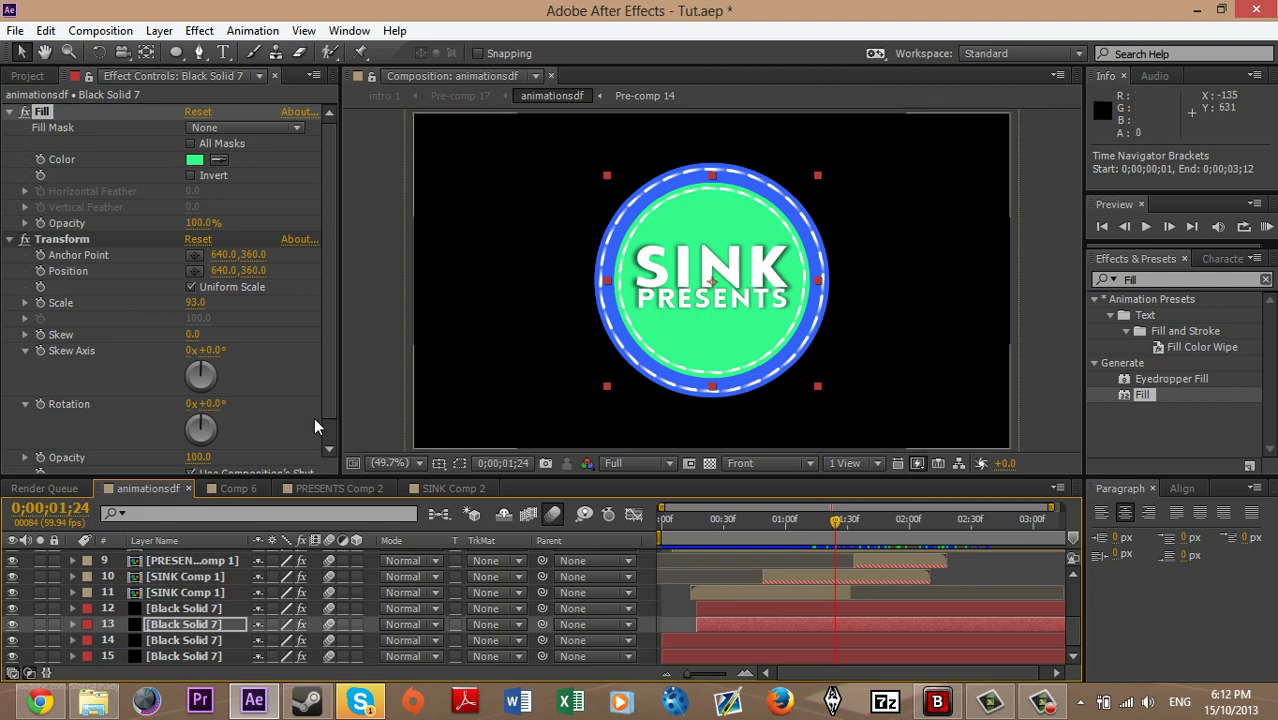
Switch back to Comp 6, showing the green circle growing at 0;00;00;27
{"action": "left_click", "coordinate": [234, 487]}
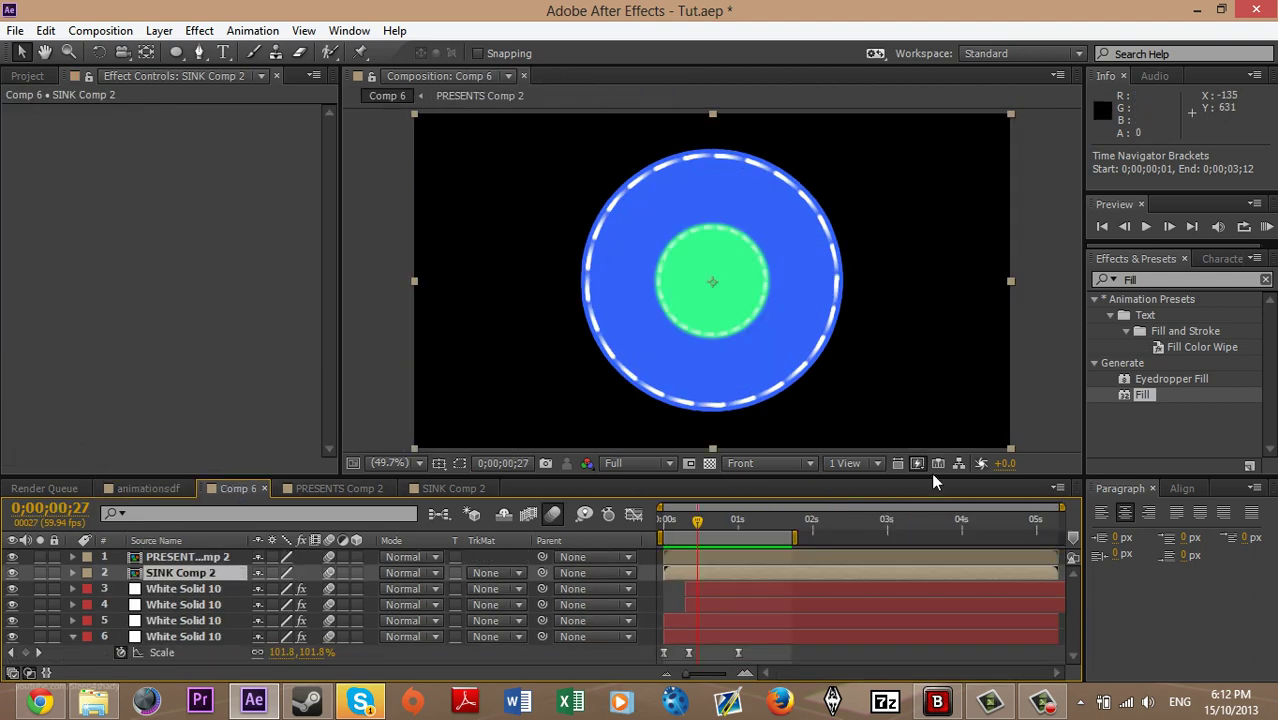
{"action": "left_click", "coordinate": [978, 569]}
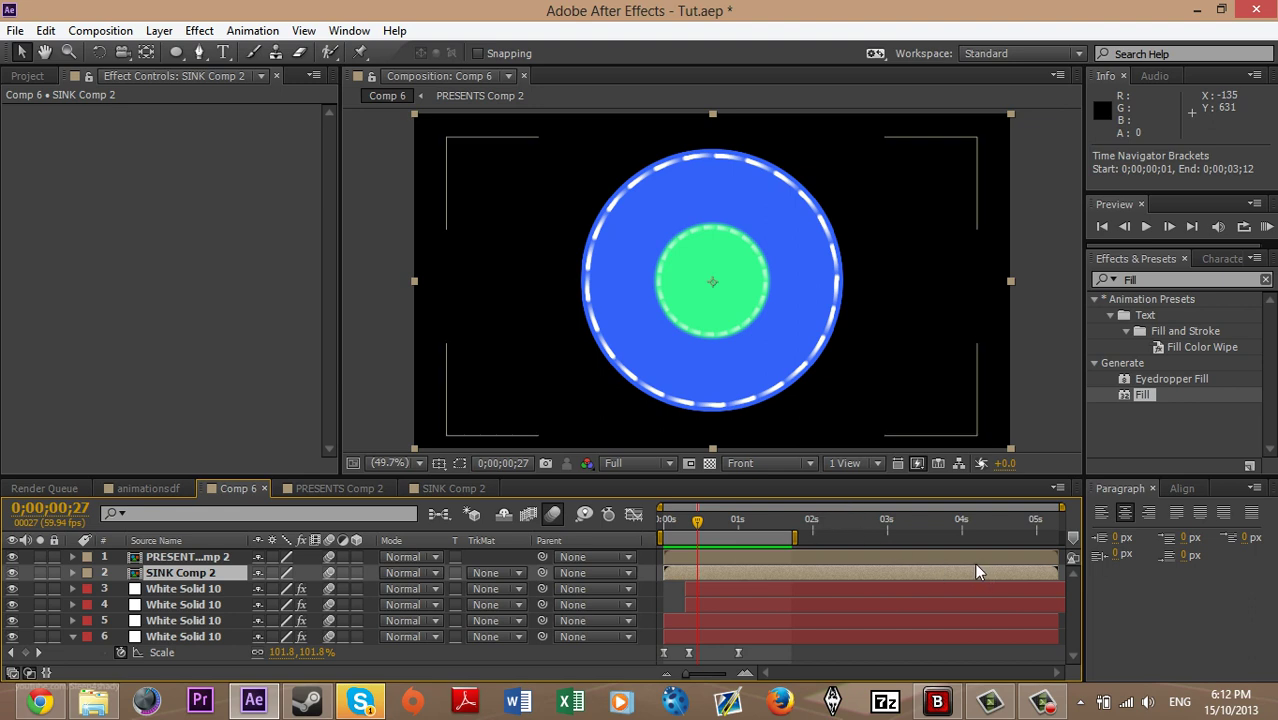